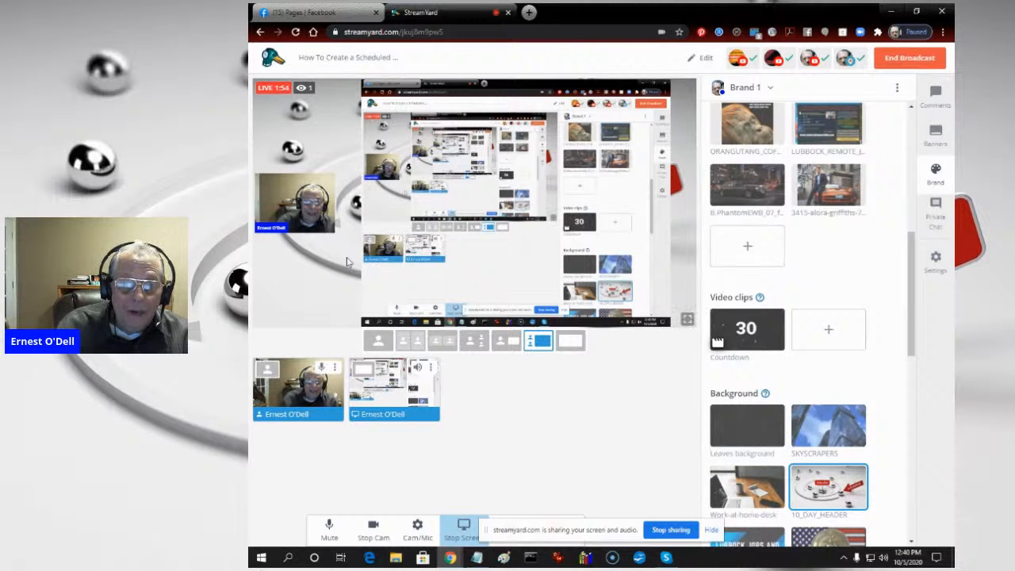
- On the managed Facebook pages list, open Lubbockjobsandemployment.com, 10 Day Free Marketing Course and the Power Team page in separate new browser tabs
click(315, 15)
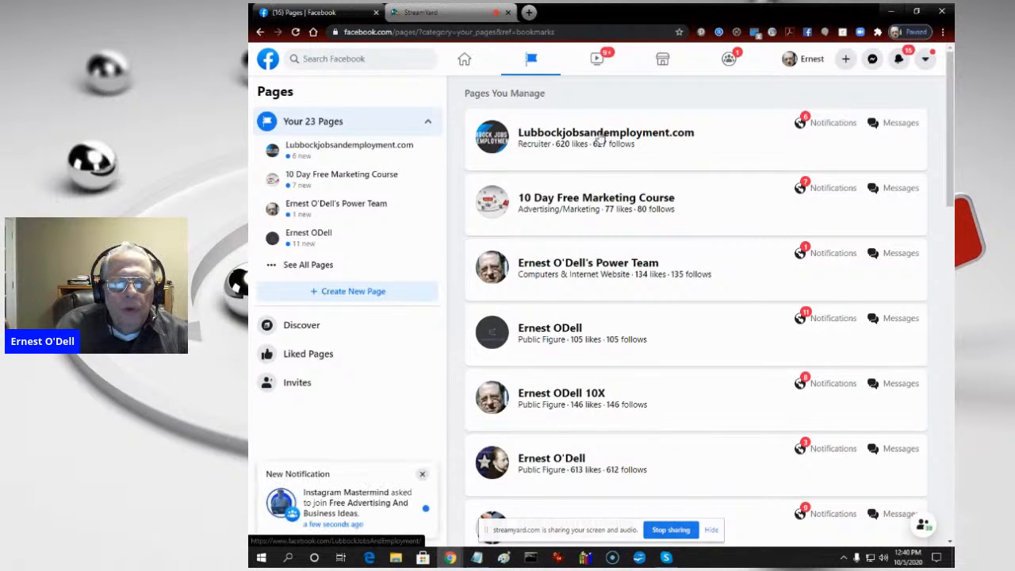
right_click(601, 140)
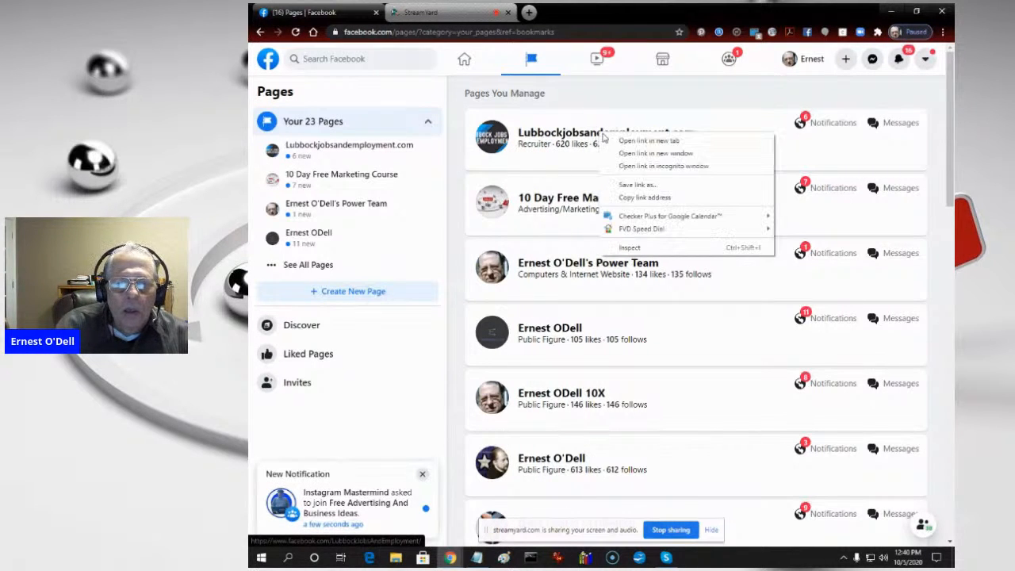
click(605, 141)
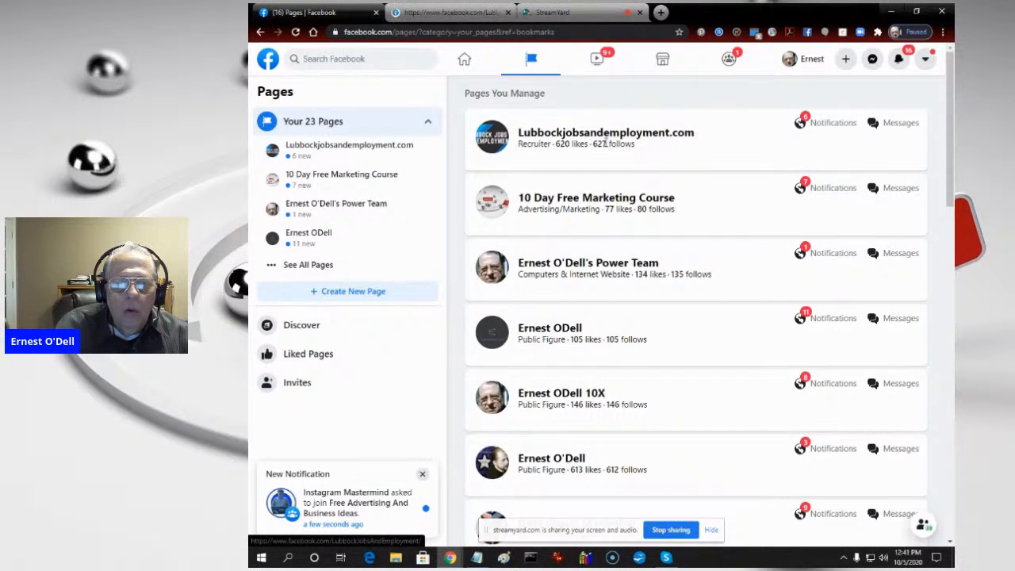
right_click(556, 202)
click(565, 210)
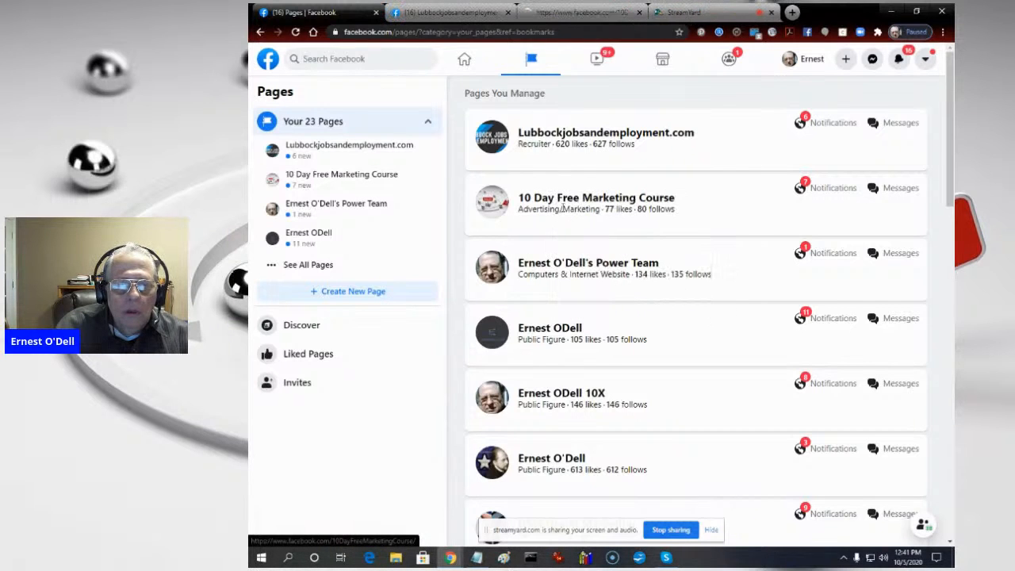
right_click(572, 262)
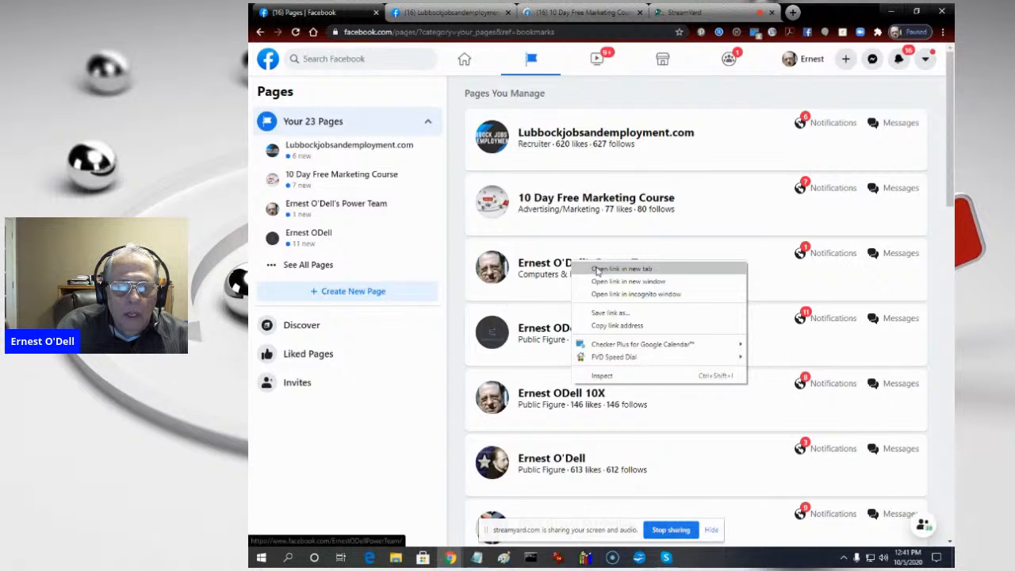
click(597, 271)
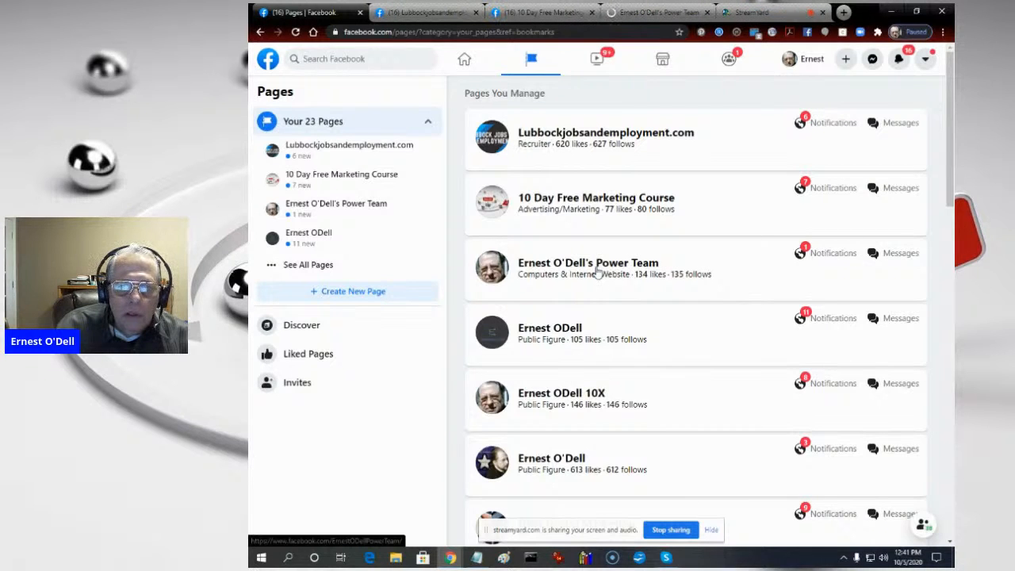
- Open the three public figure pages listed below the Power Team page, each in its own new browser tab
right_click(560, 333)
click(563, 337)
right_click(552, 394)
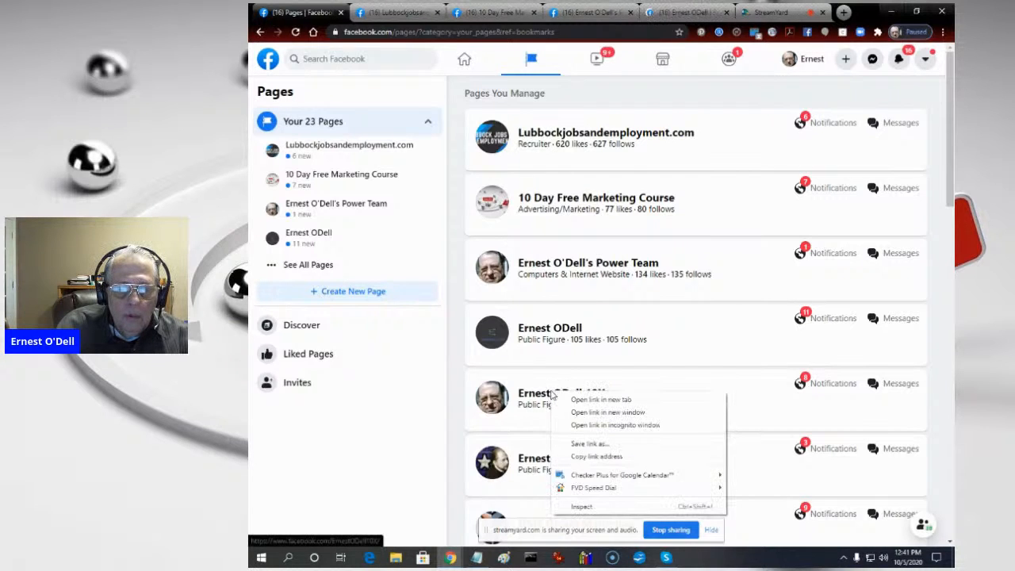
click(601, 399)
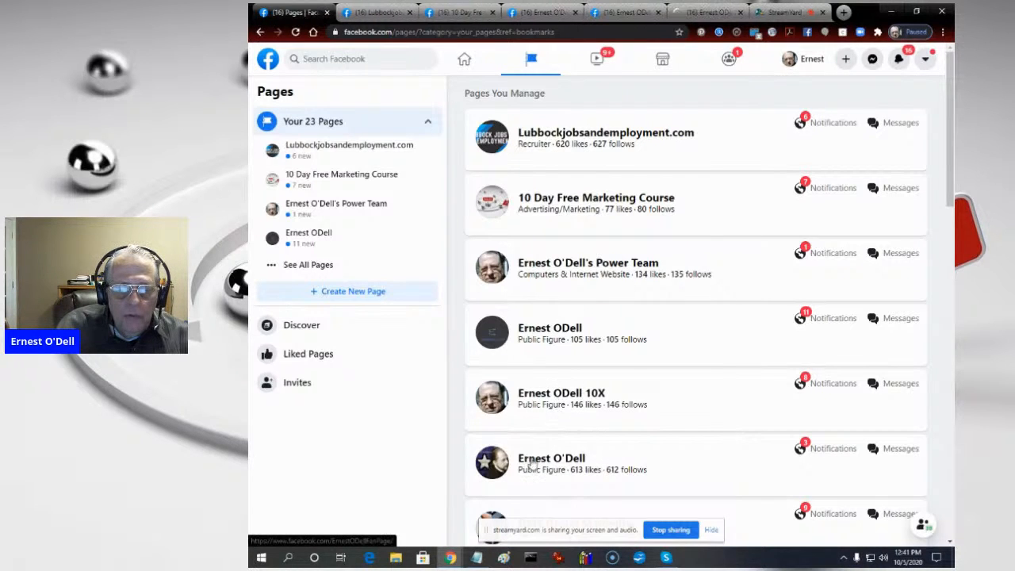
right_click(532, 467)
click(549, 347)
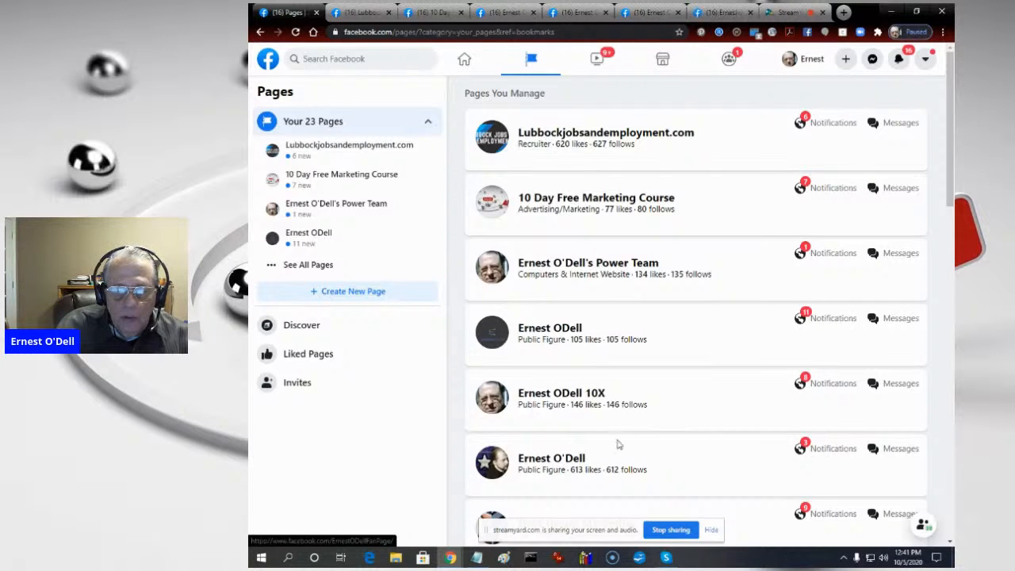
- Move the screen-sharing bar out of the way and open the DMS Group Marketing page in a new browser tab
drag(589, 532, 366, 527)
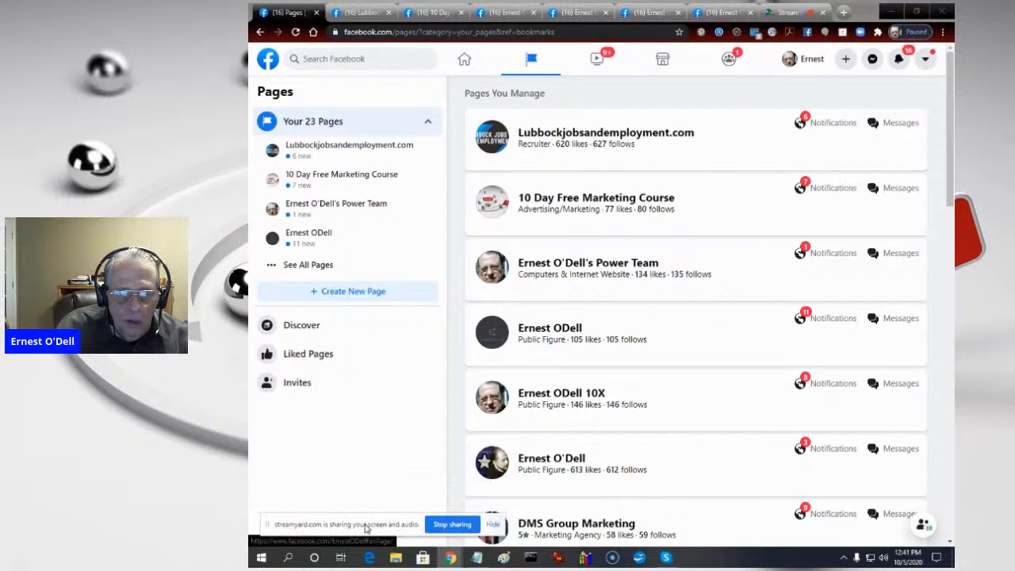
right_click(565, 526)
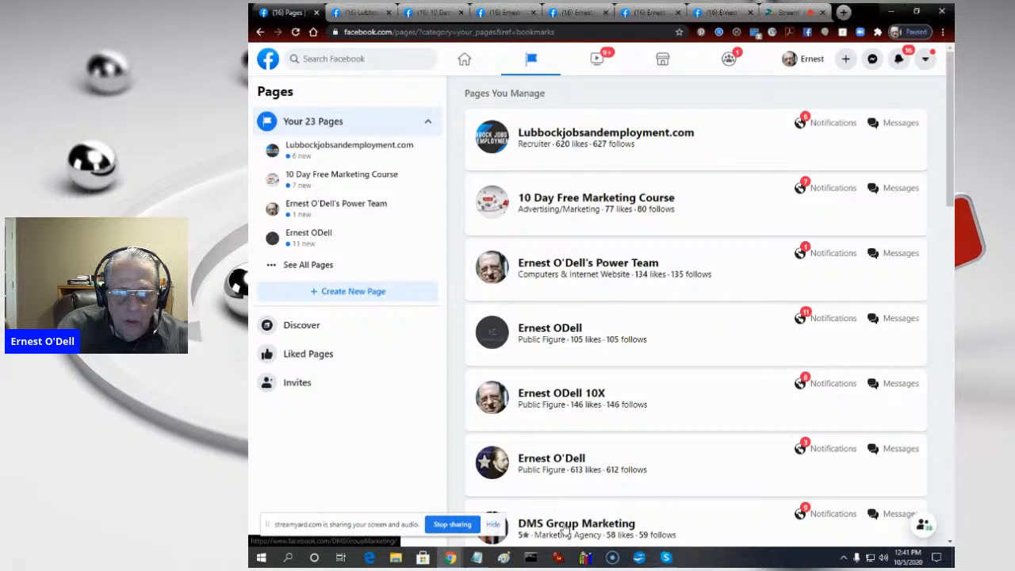
click(619, 409)
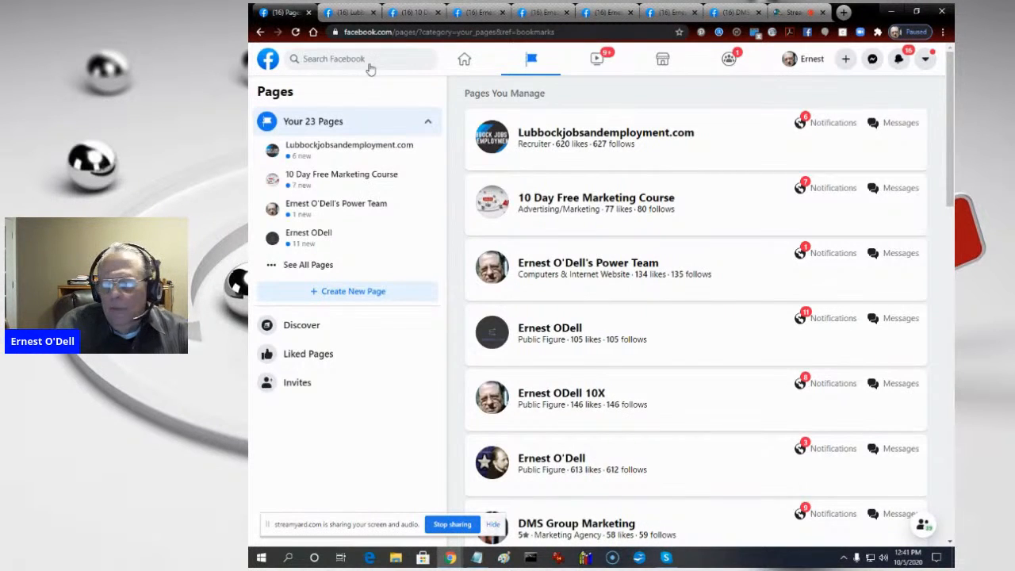
- Go to the opened Lubbockjobsandemployment.com page and start switching it to classic Facebook
click(349, 13)
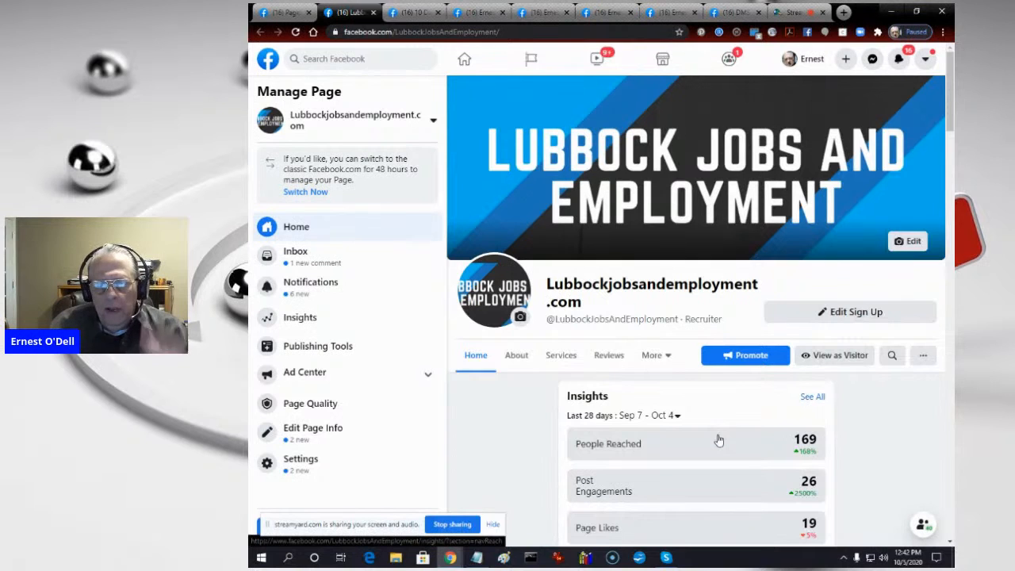
drag(949, 79, 951, 95)
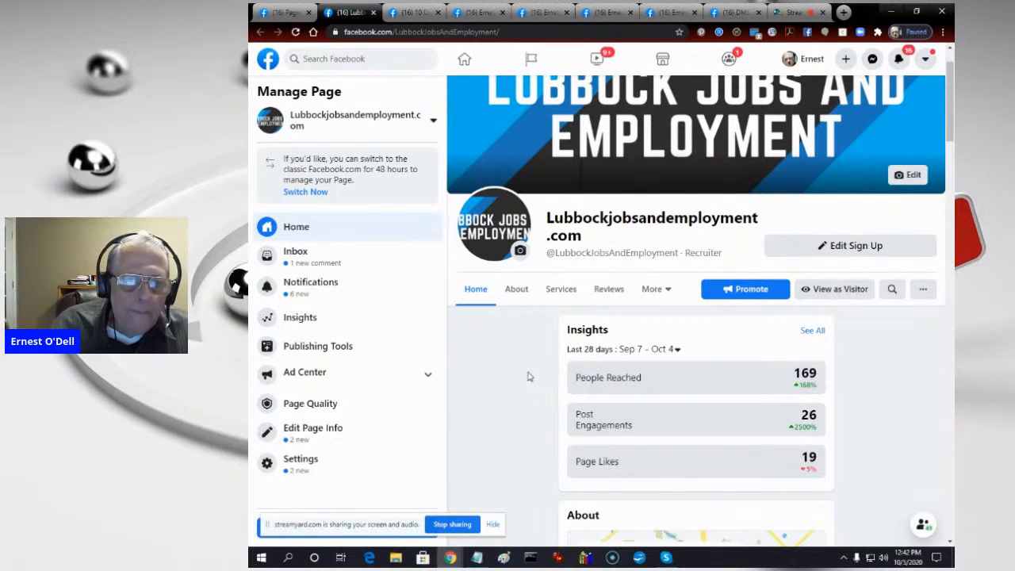
click(305, 192)
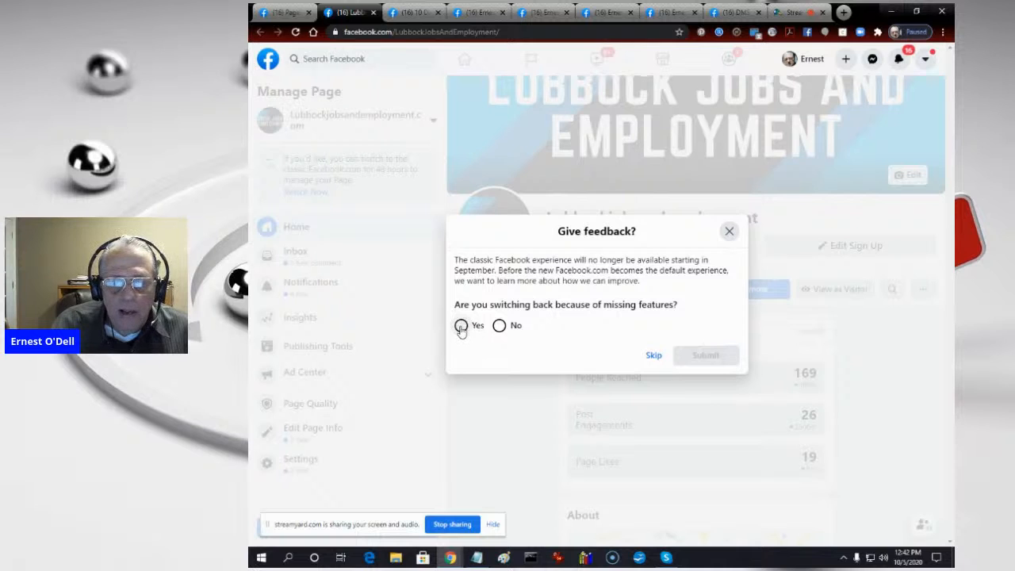
- In the feedback form, answer Yes to switching back because of missing features and choose Other as the area
click(461, 326)
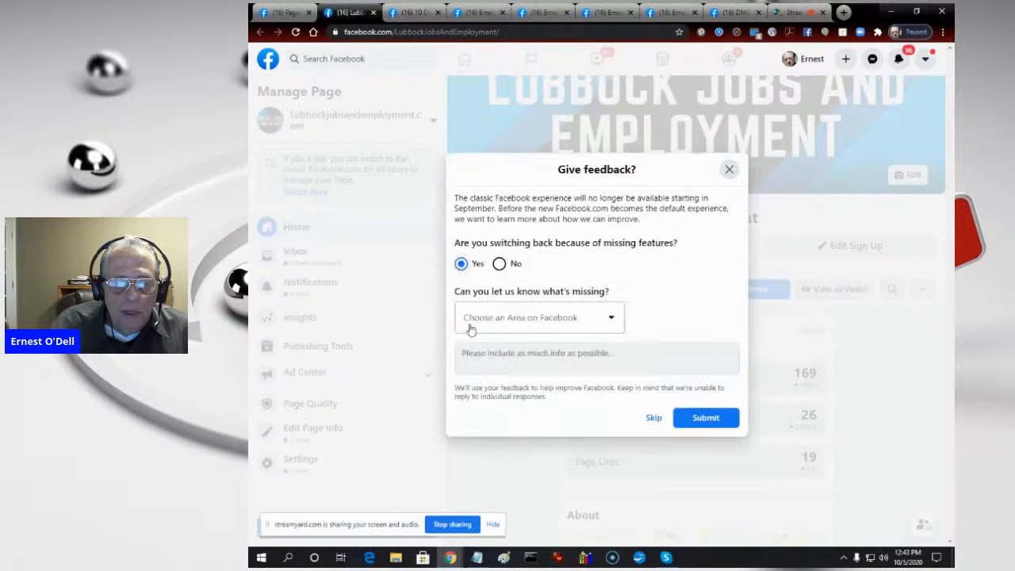
click(540, 319)
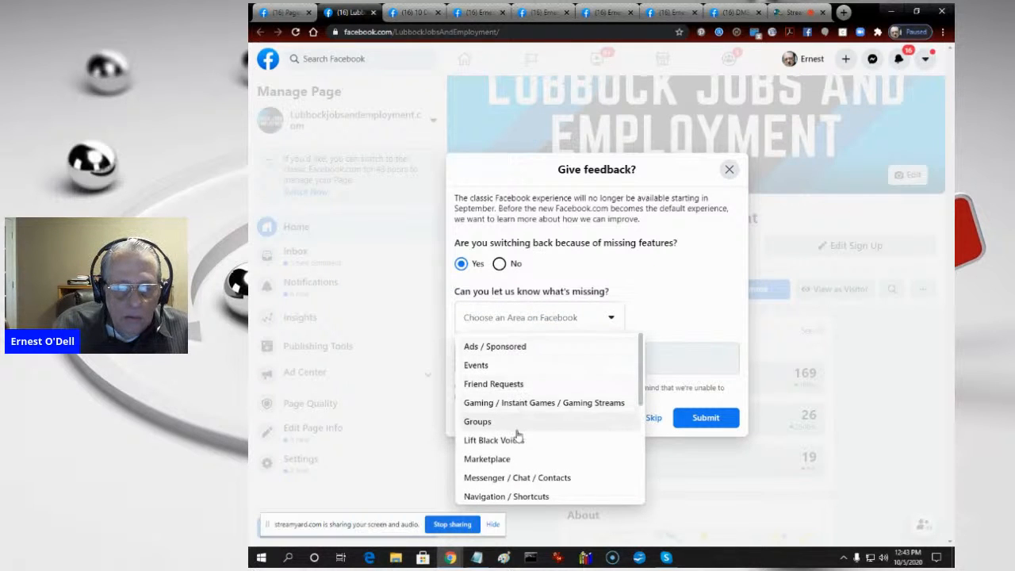
scroll(527, 428, down, 5)
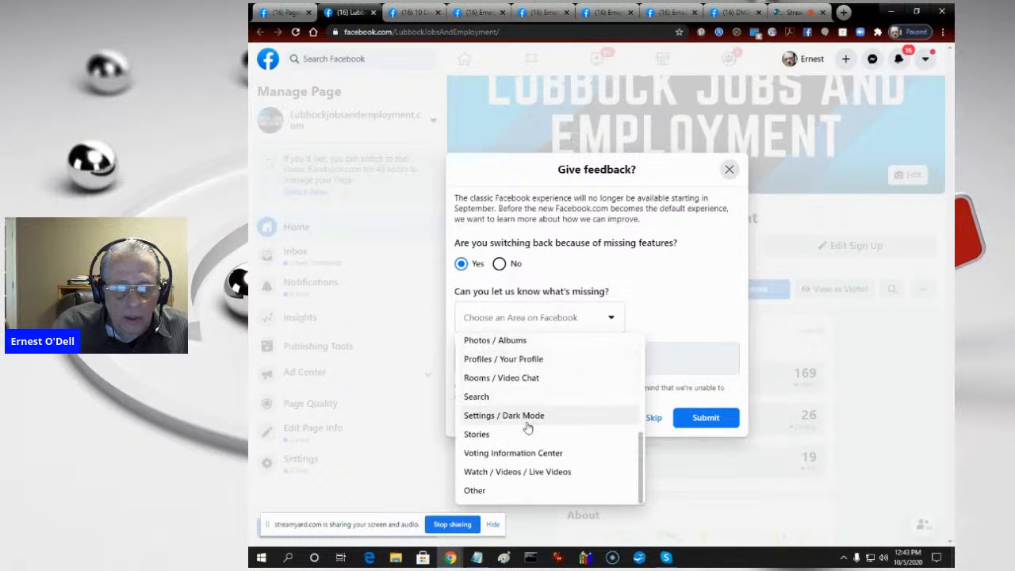
click(481, 492)
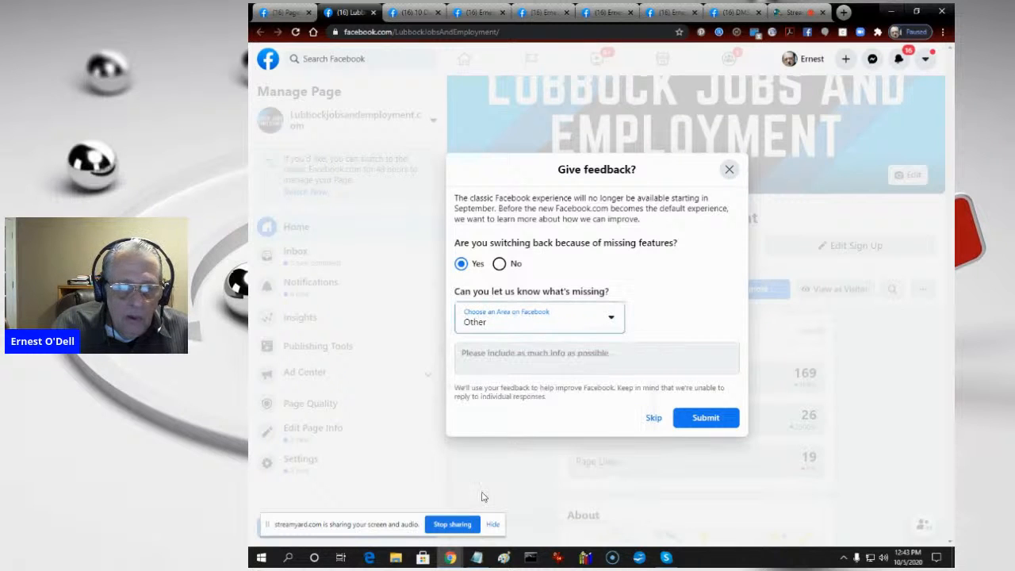
- Enter the feedback "Unable to insert stickers into images on the new layout/format." and submit the form
click(491, 355)
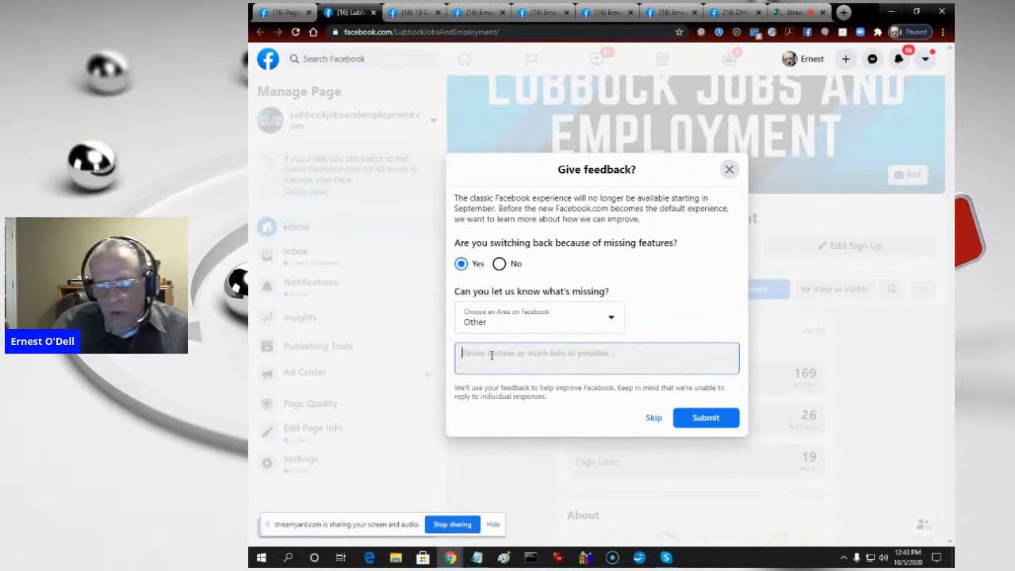
text(Unable to)
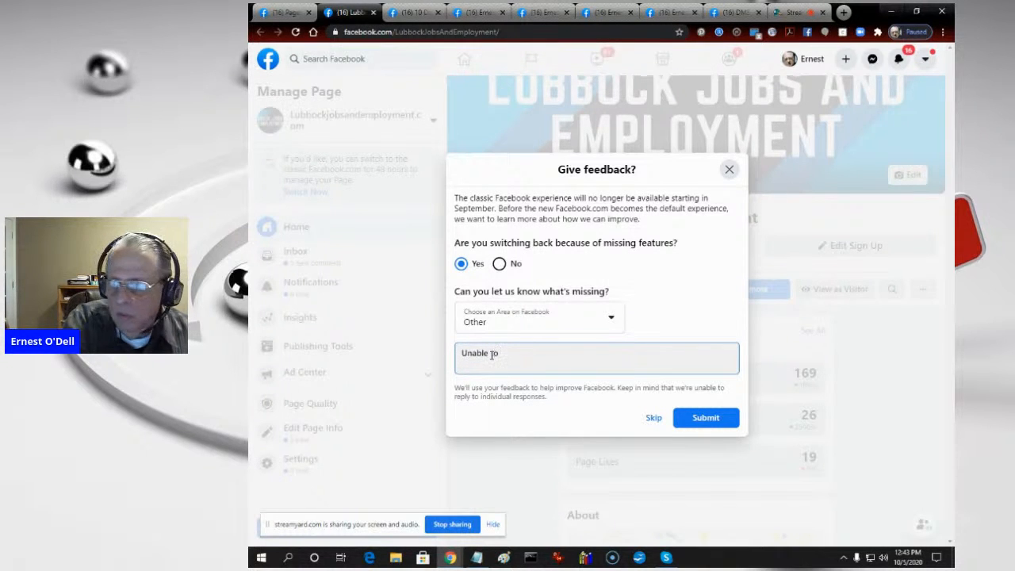
text( insedr)
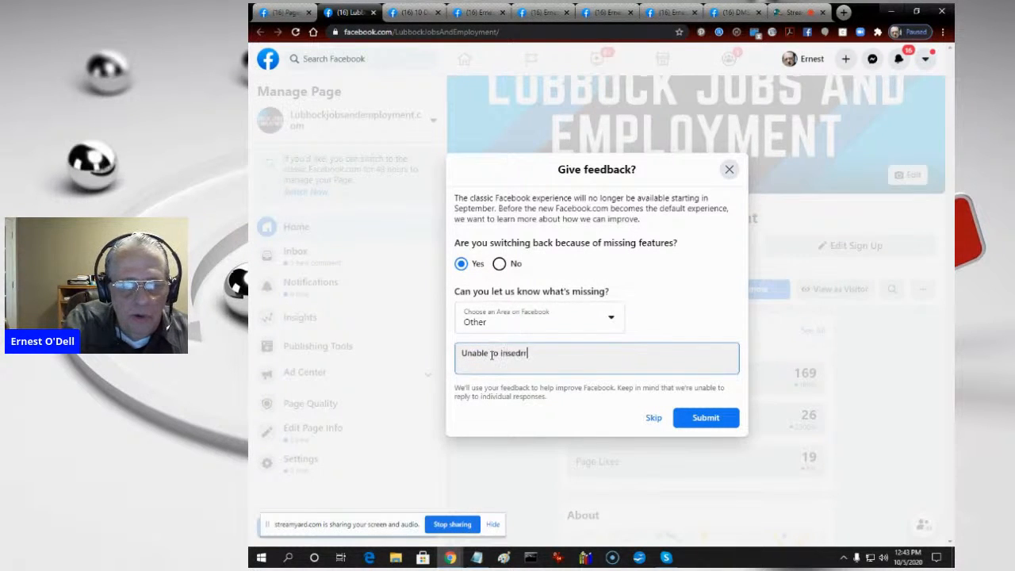
key(BackSpace)
key(BackSpace)
text(rt )
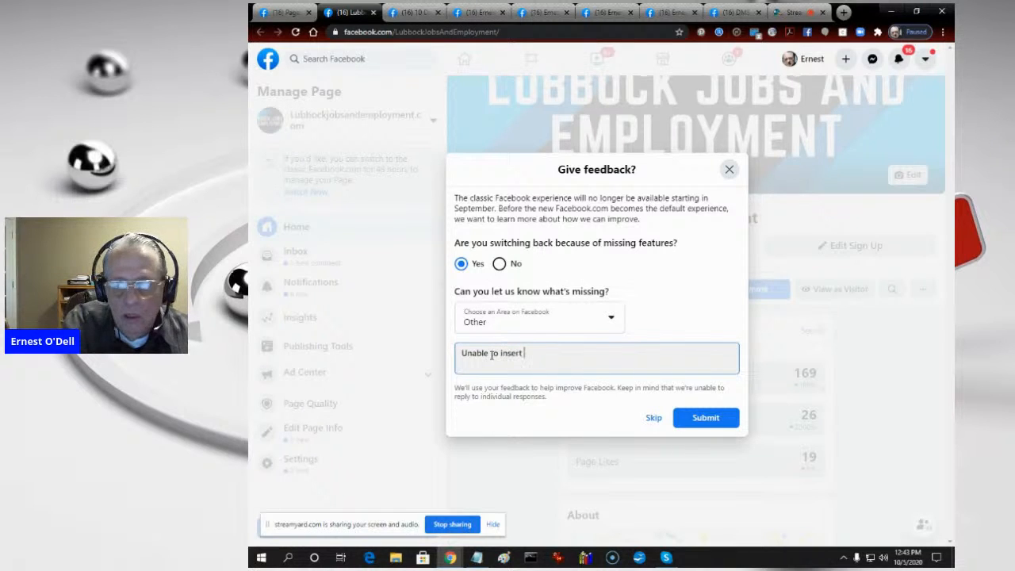
text(sti)
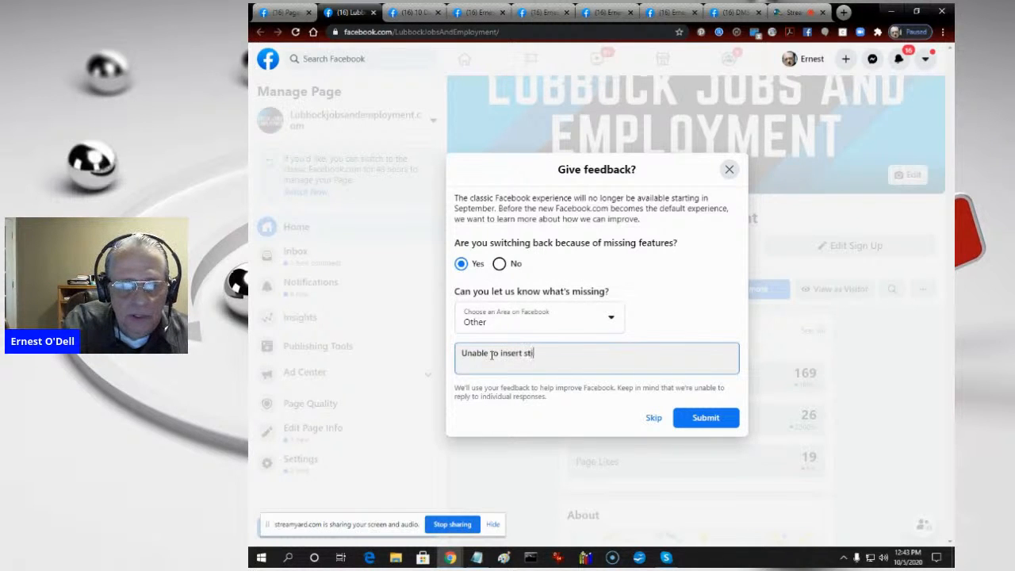
text(ckers into )
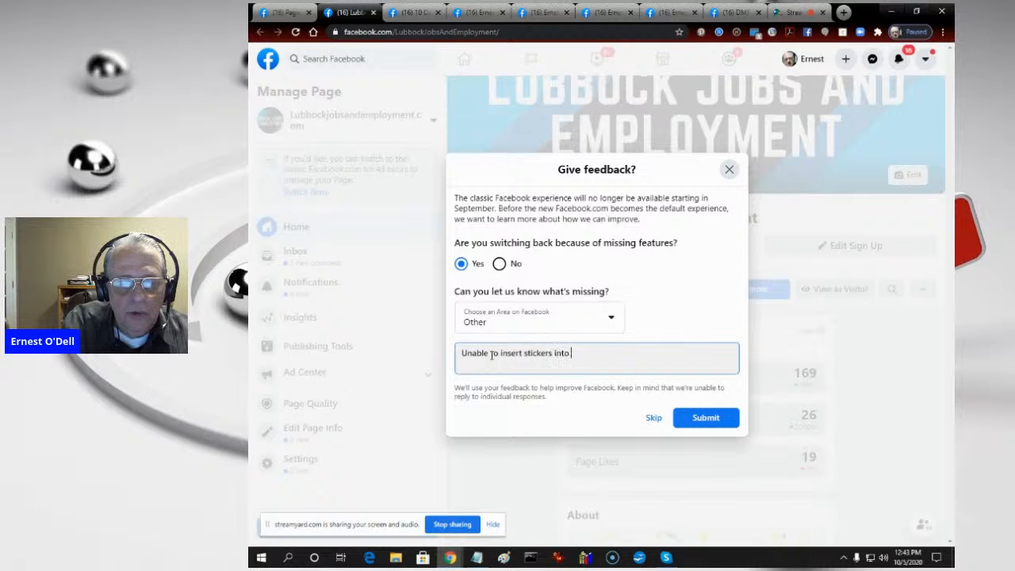
text(images o)
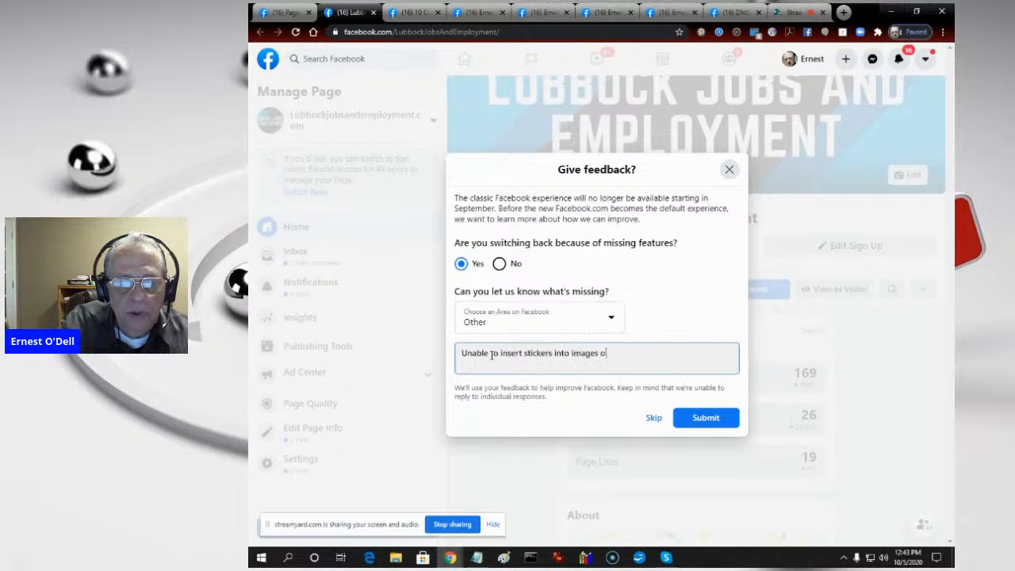
text(n the new )
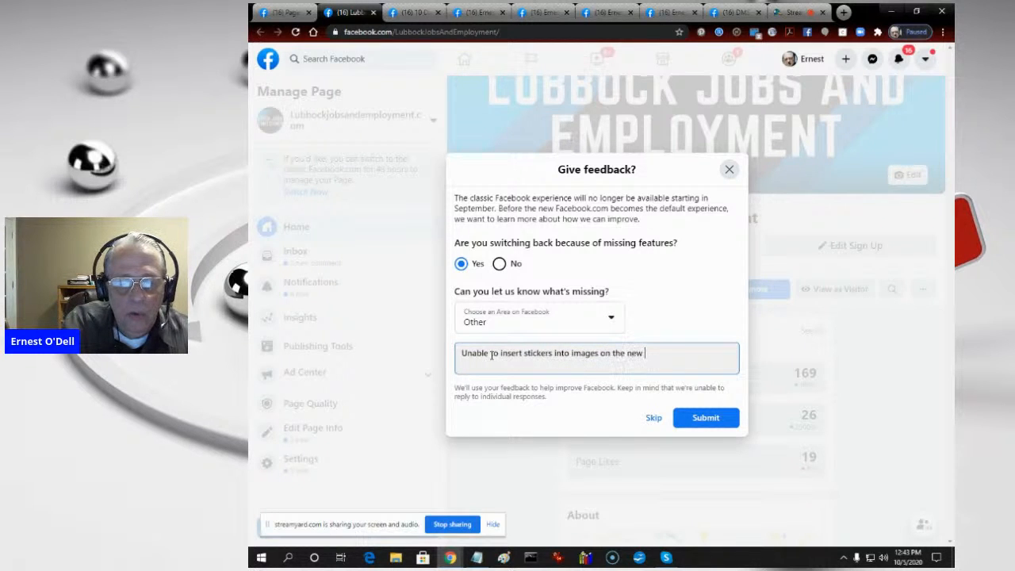
text(layout/)
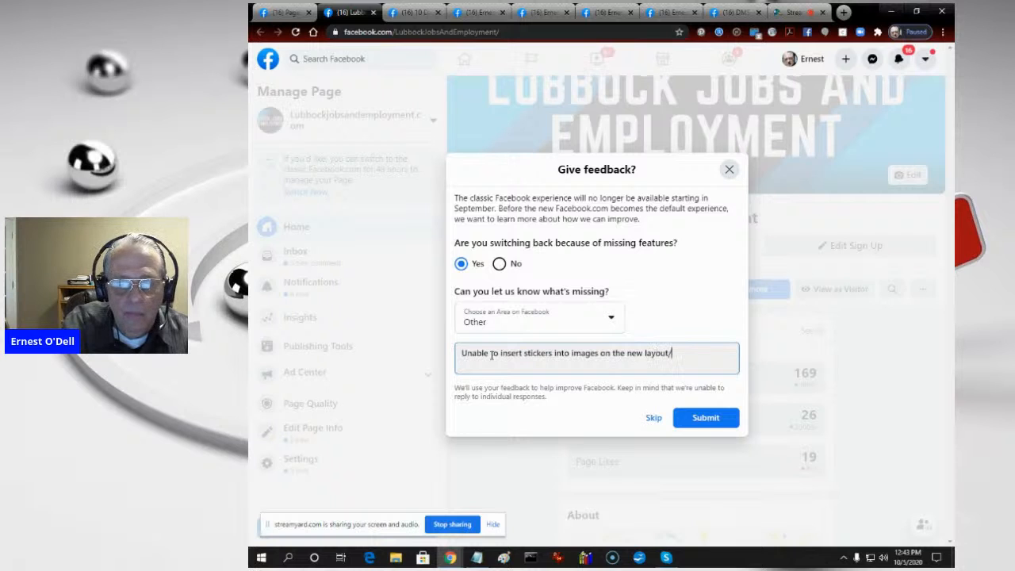
text(format.)
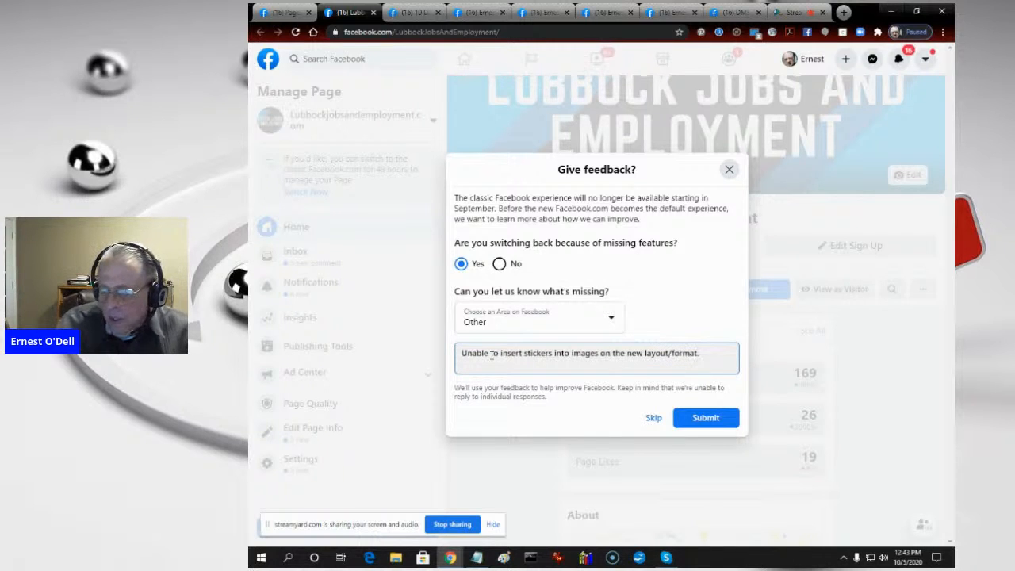
click(704, 418)
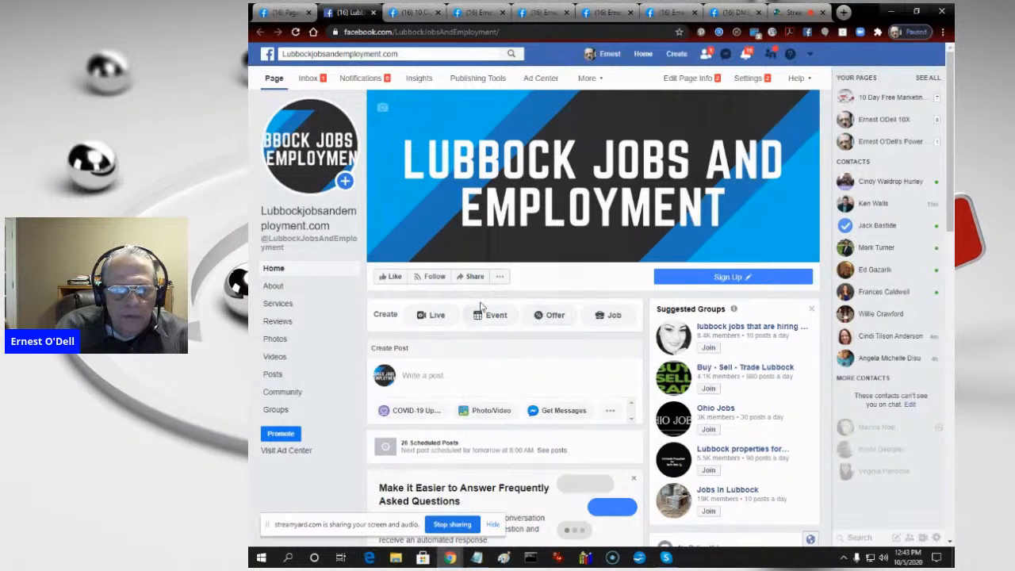
- Like the Lubbockjobsandemployment.com page and open its Invite Friends dialog
click(498, 277)
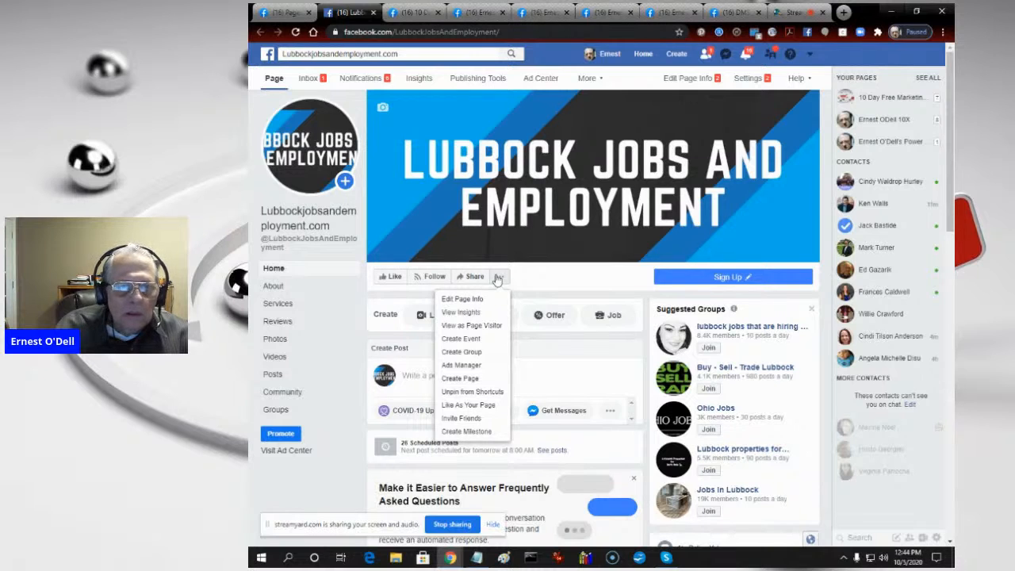
click(390, 278)
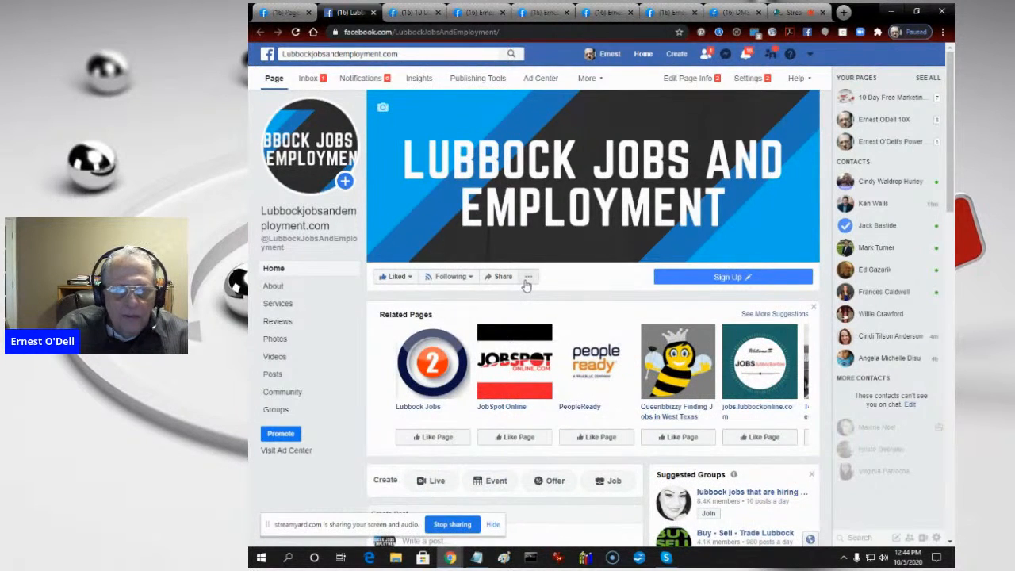
click(527, 280)
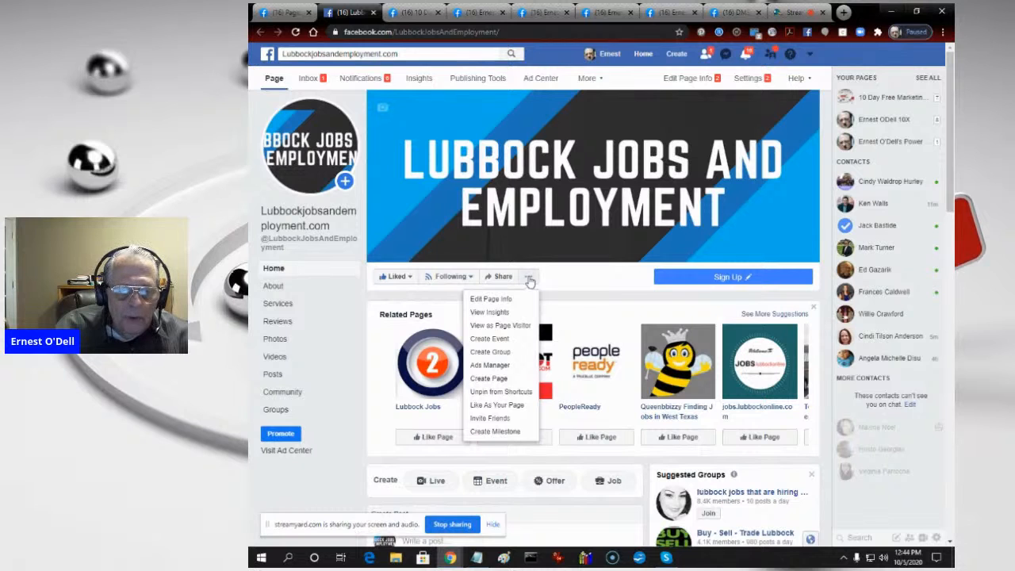
click(502, 418)
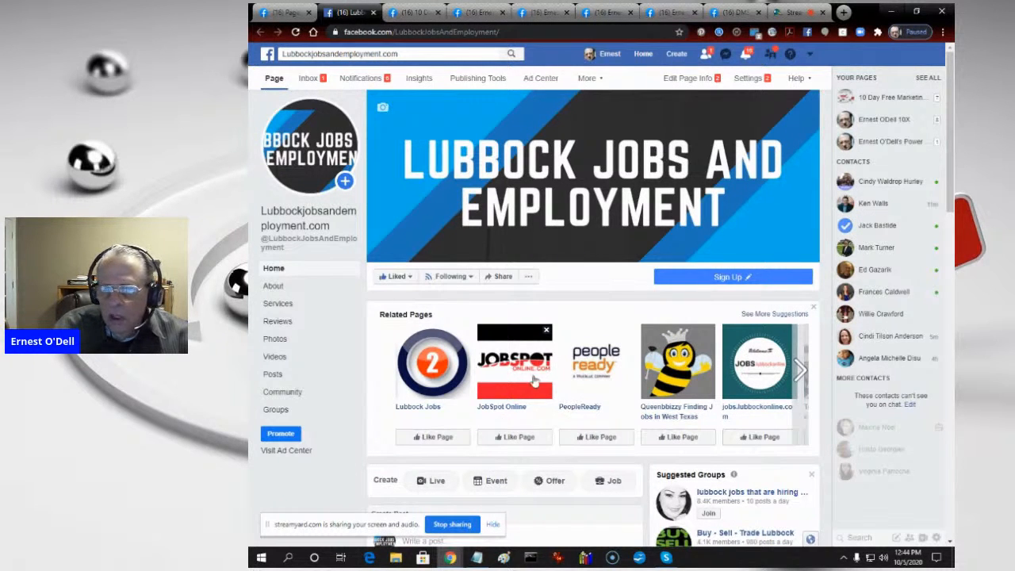
click(528, 281)
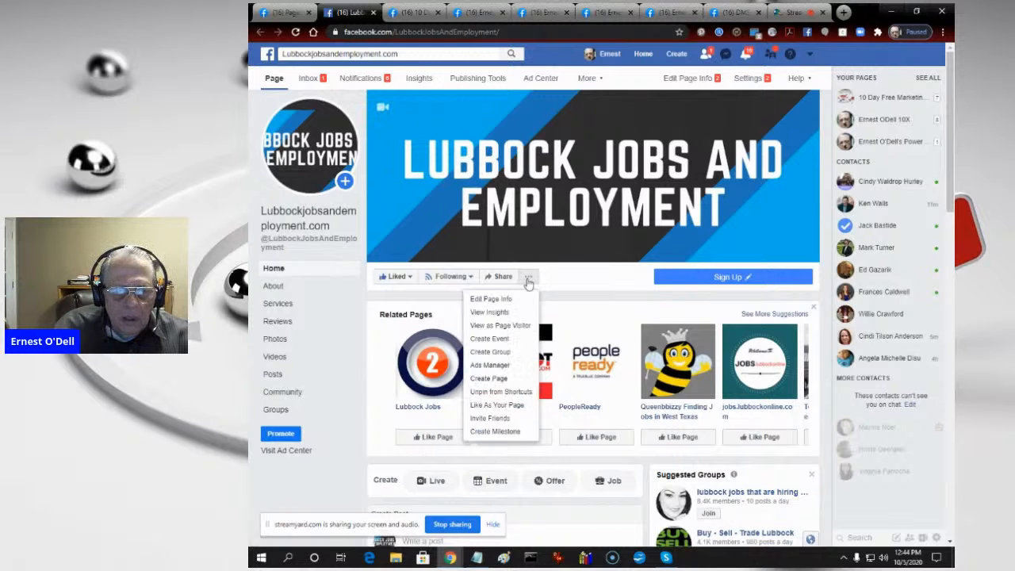
click(503, 418)
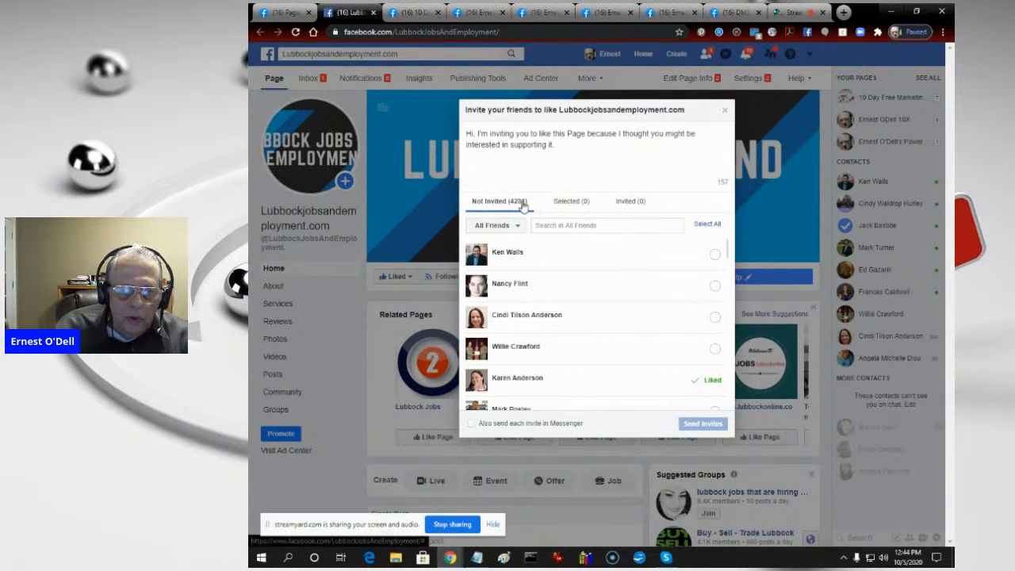
- Look through the list of friends not yet invited to like the page and close the invitation dialog
scroll(663, 316, down, 5)
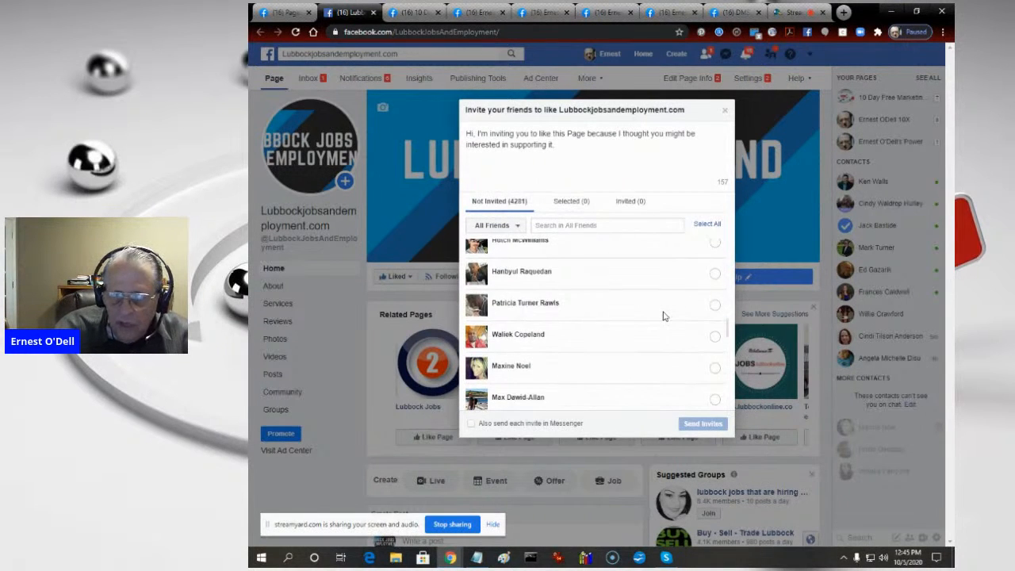
scroll(663, 316, down, 3)
scroll(589, 292, down, 3)
scroll(589, 294, down, 2)
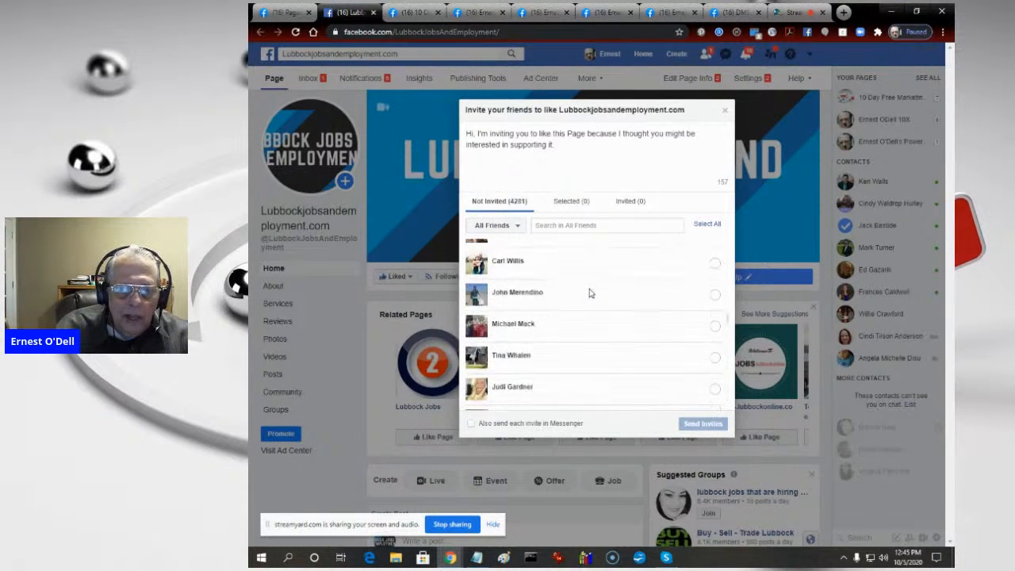
scroll(590, 297, down, 3)
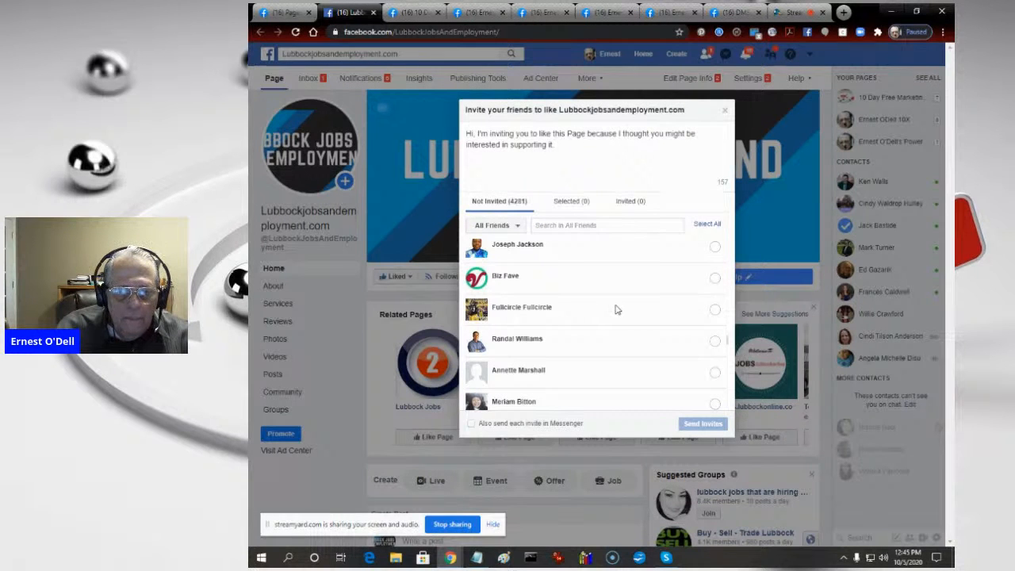
scroll(617, 309, down, 3)
scroll(617, 309, down, 5)
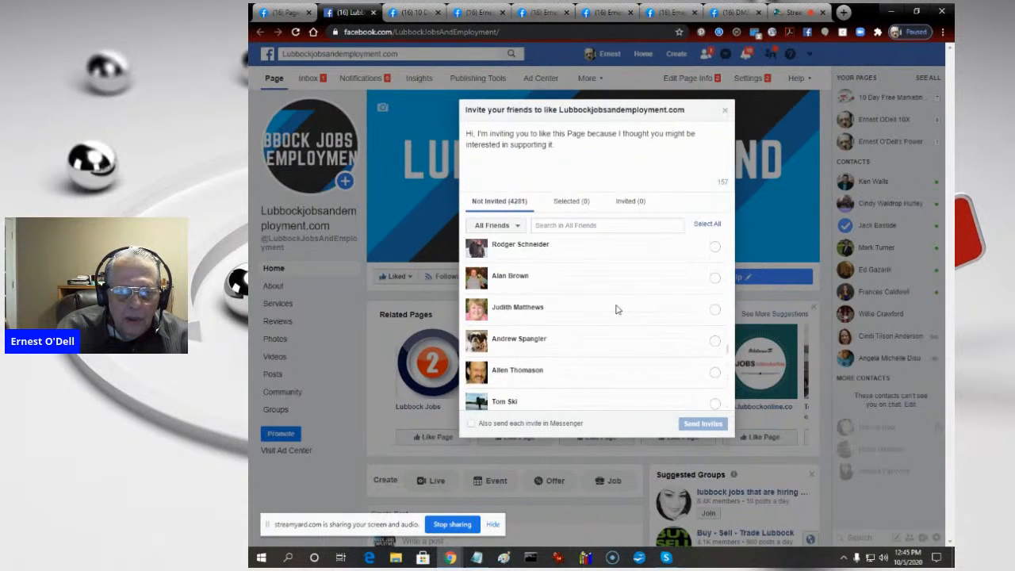
click(726, 112)
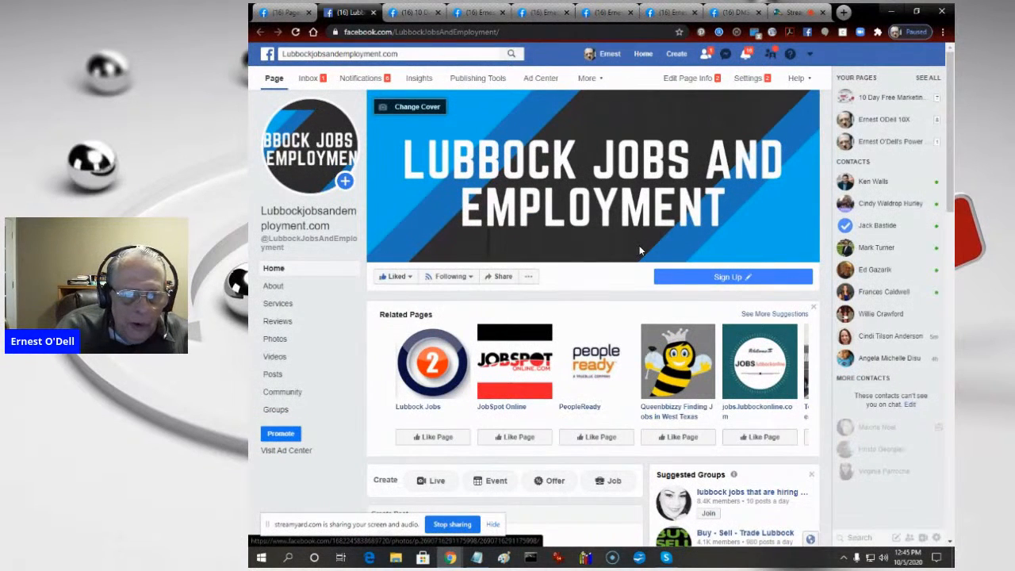
- Copy the web address of the Lubbockjobsandemployment.com page
click(402, 32)
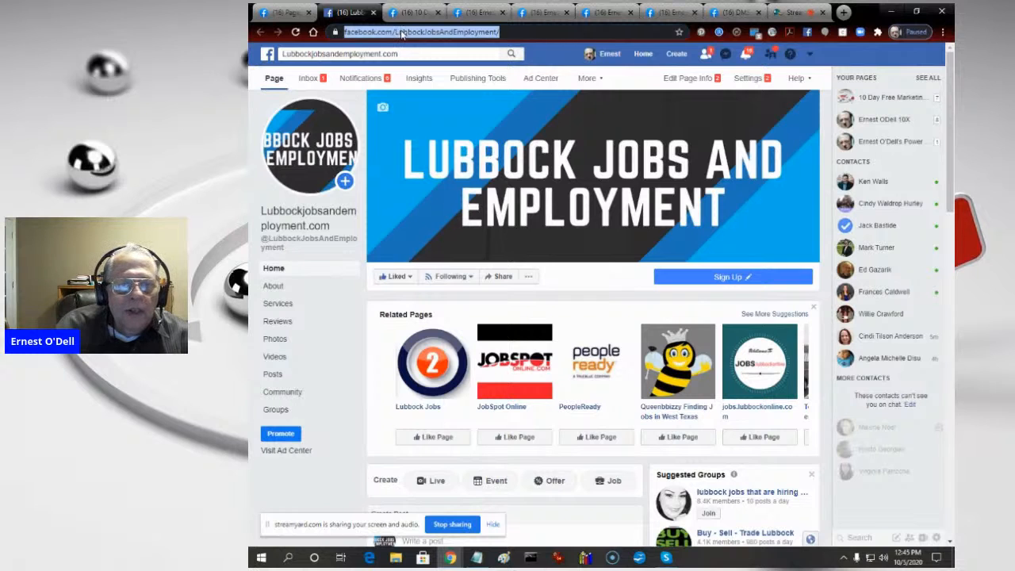
right_click(402, 33)
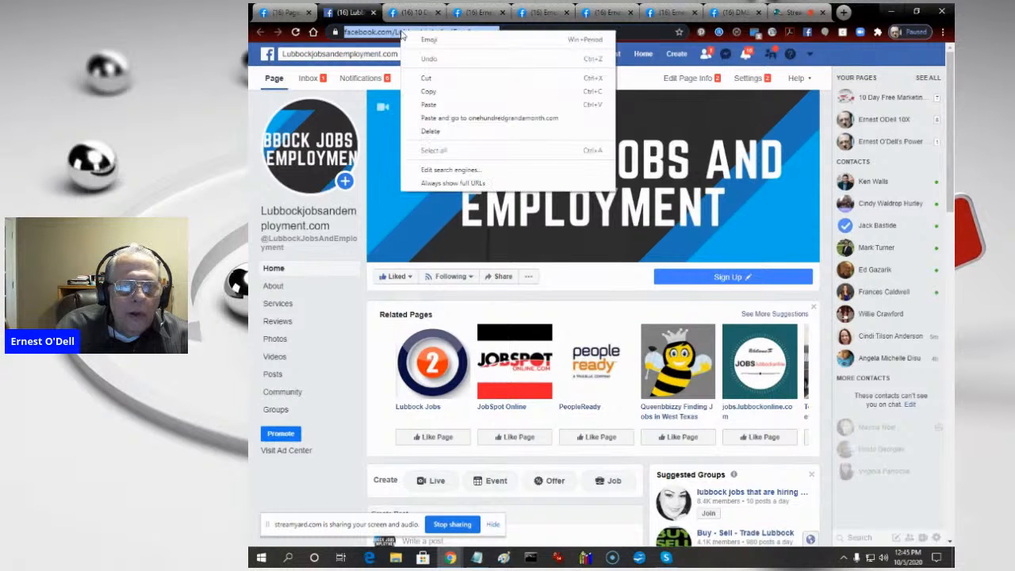
click(429, 92)
- Search Facebook for "lubbock jobs and employment" and open the Lubbock Jobs and Employment group
click(399, 54)
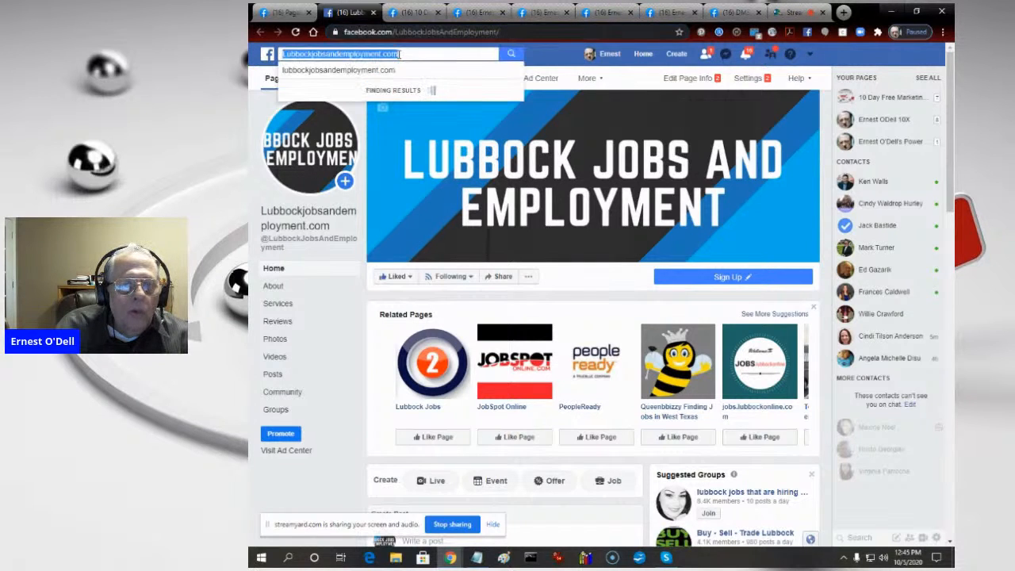
text(l)
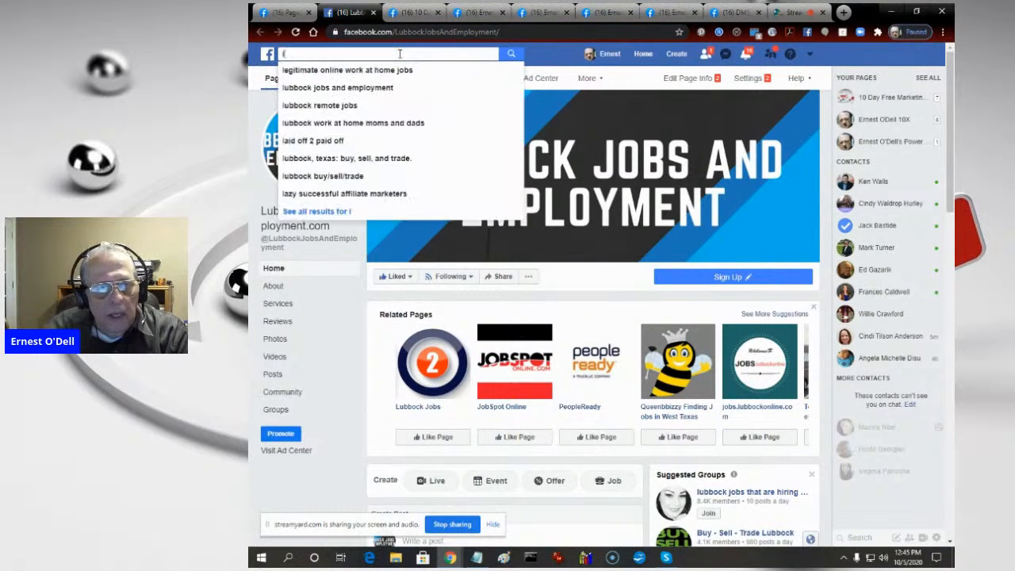
click(397, 88)
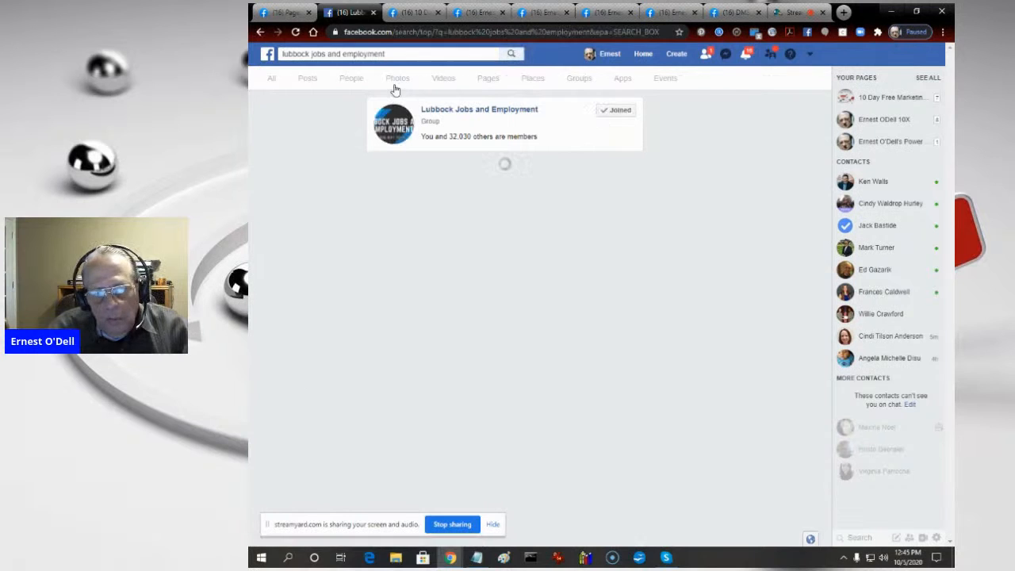
click(437, 110)
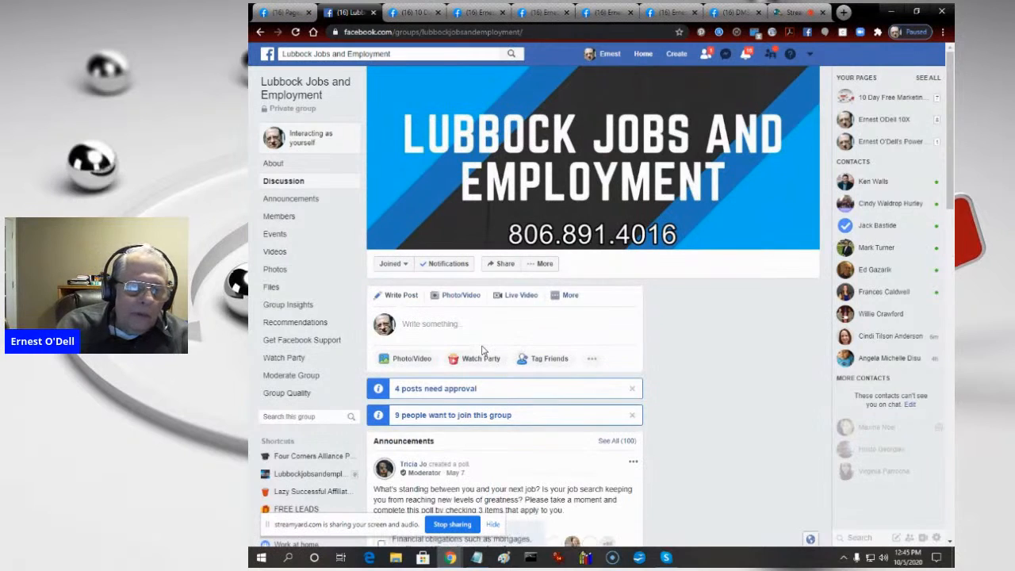
- Start a group post reading "To see the latest updates to the LubbockJobsAndEmployment page on Facebook, visit" followed by the copied page address
click(438, 325)
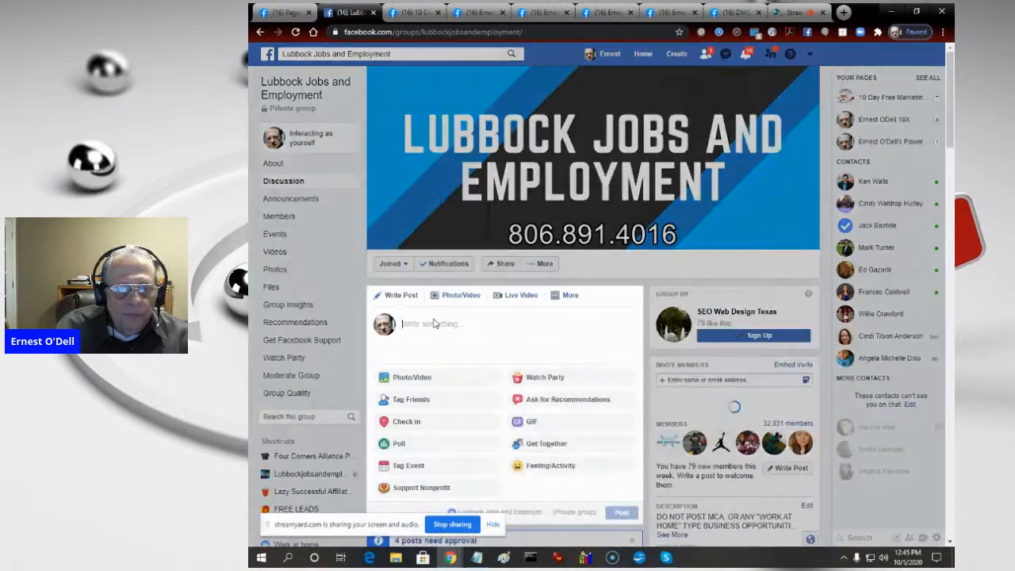
text(To see )
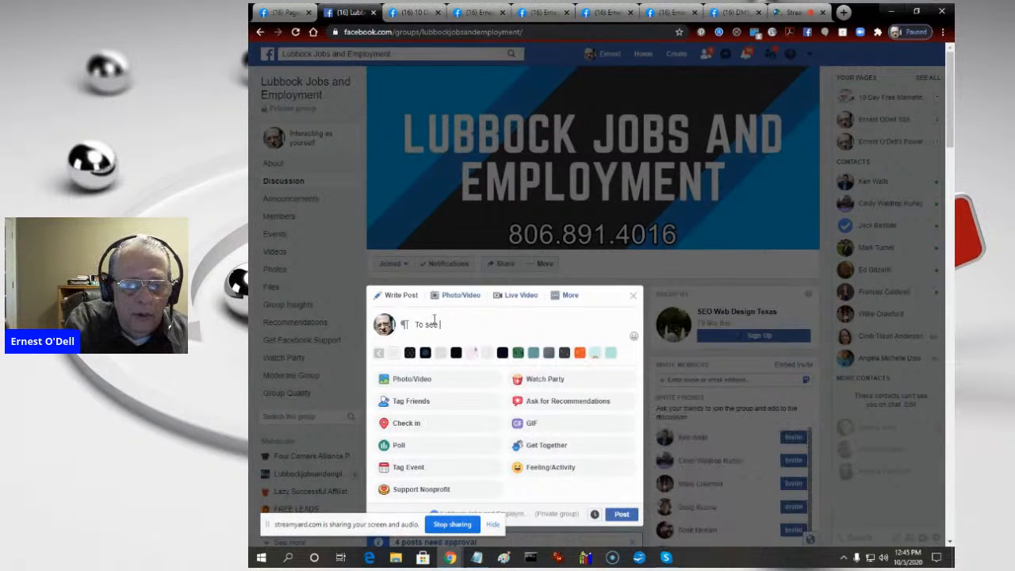
text(the latest updates to the Lubbo)
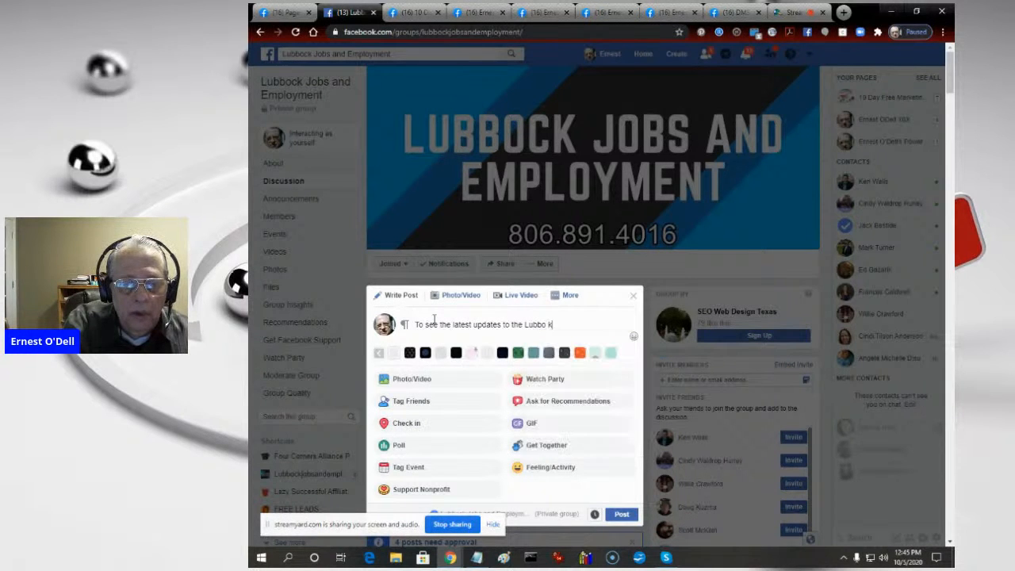
text(ck J)
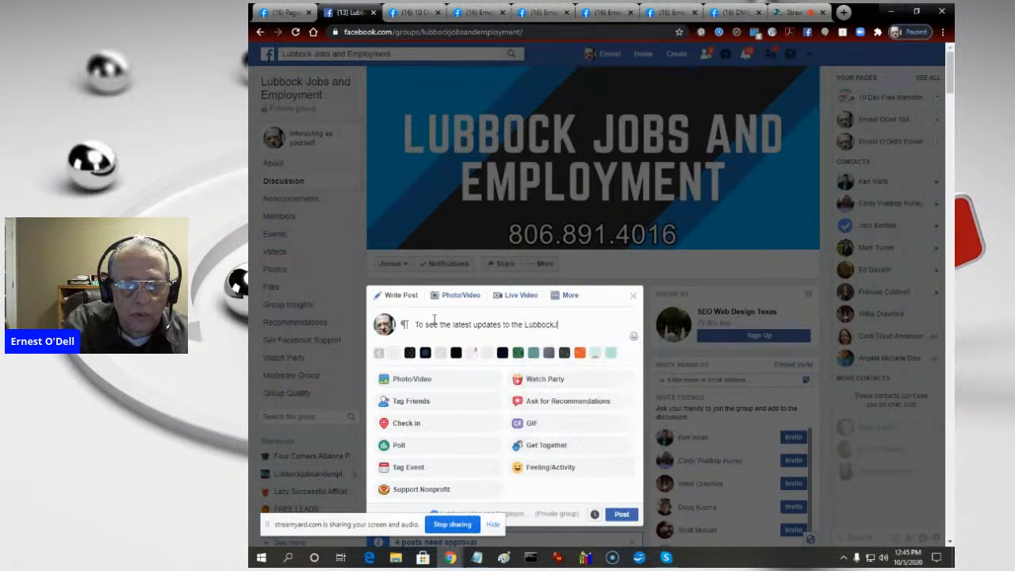
text(obsAndEmploy)
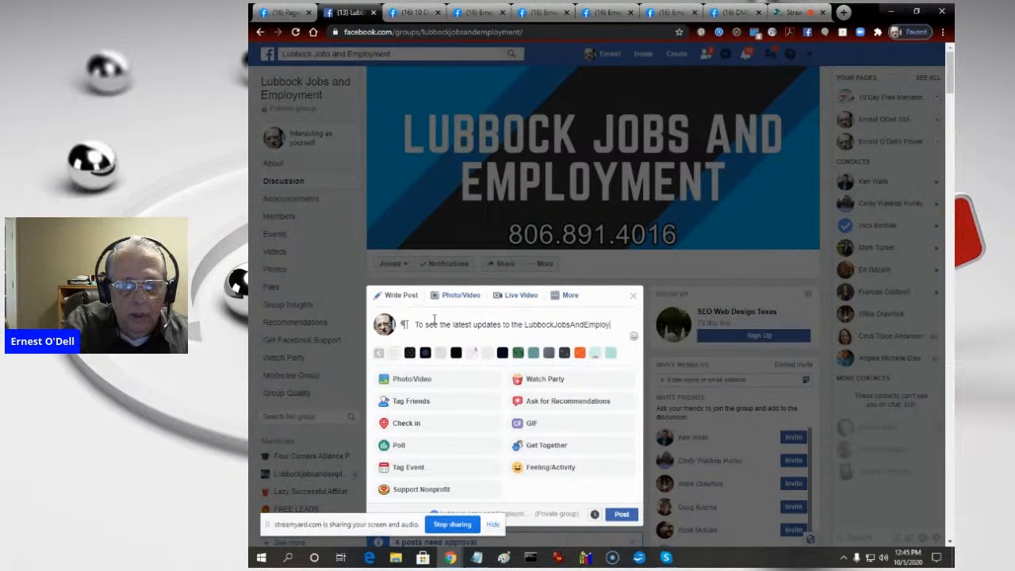
text(ment page on)
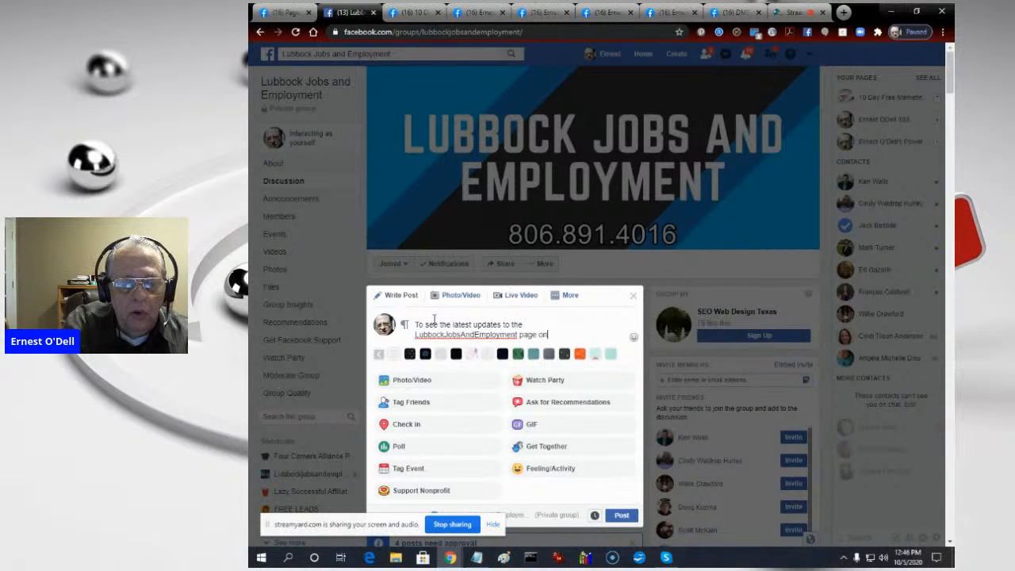
text( Facebook)
text(visit)
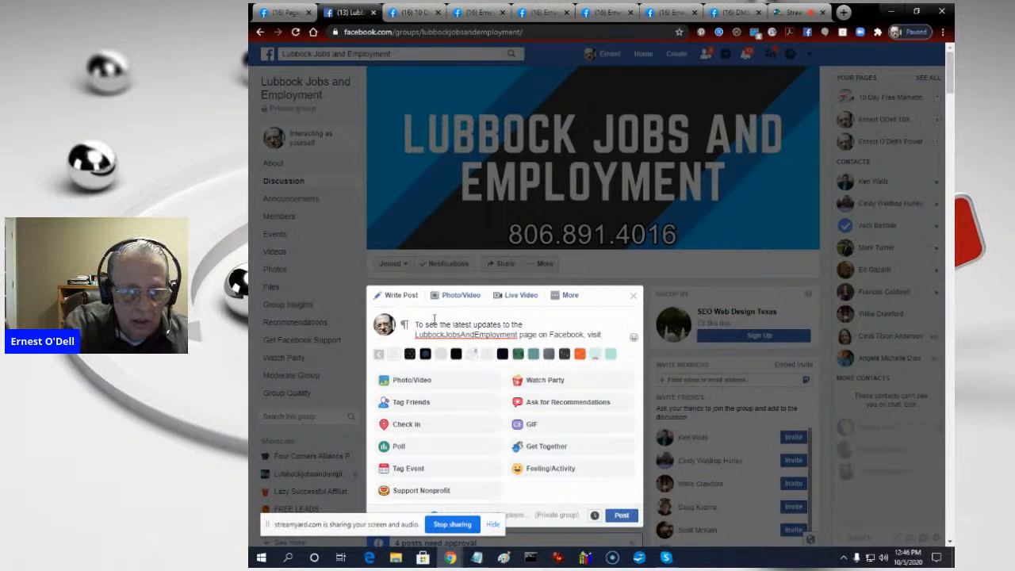
key(ctrl+v)
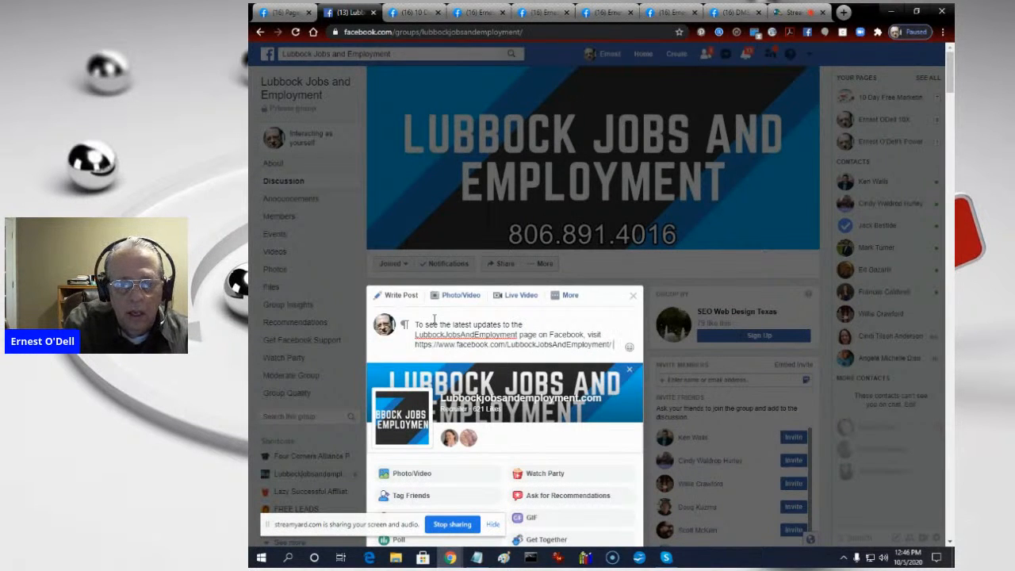
- Finish the post with "and "Like" the pages to stay up to date on the latest employment opportunities in Lubbock, Texas." and publish it
text(and "Like" the pages to stay up)
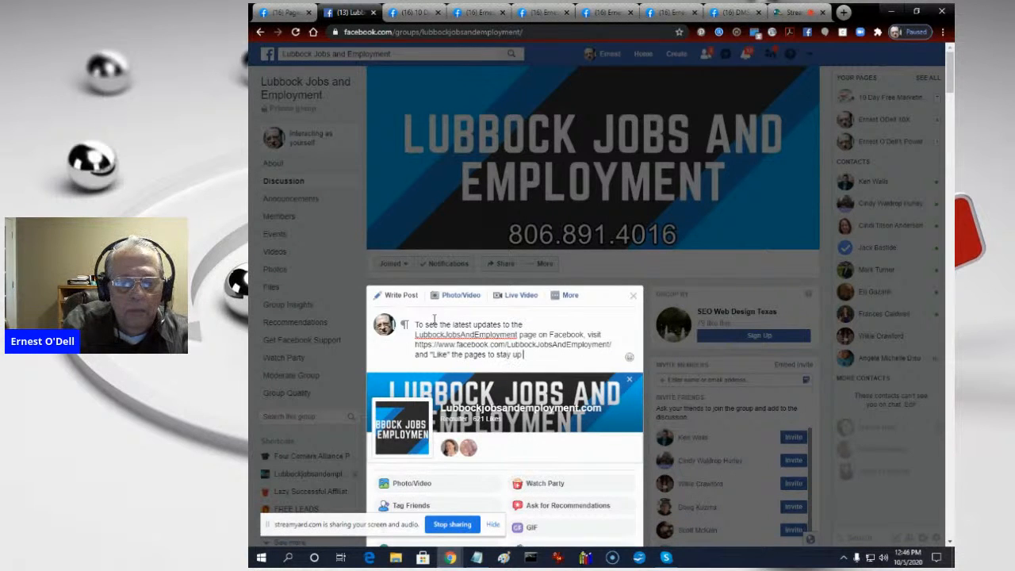
text( to date on the latest employment opportunities in Lubbock, Texas.)
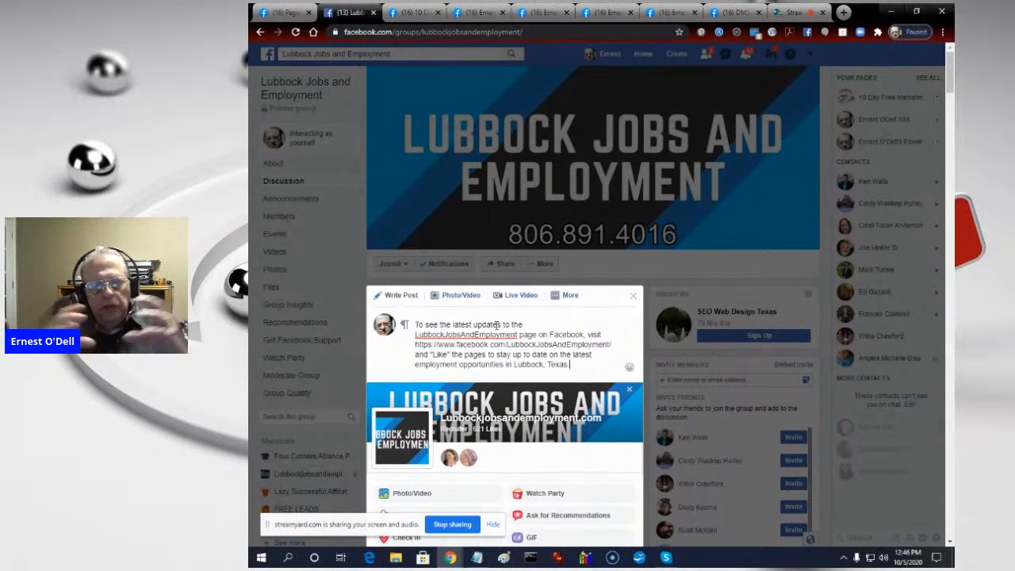
scroll(572, 319, down, 3)
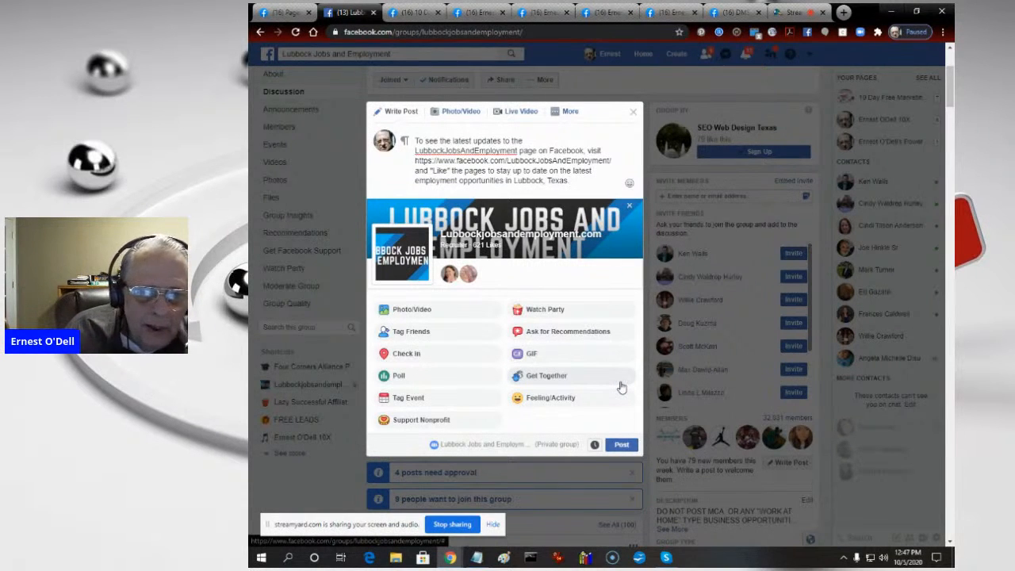
click(619, 446)
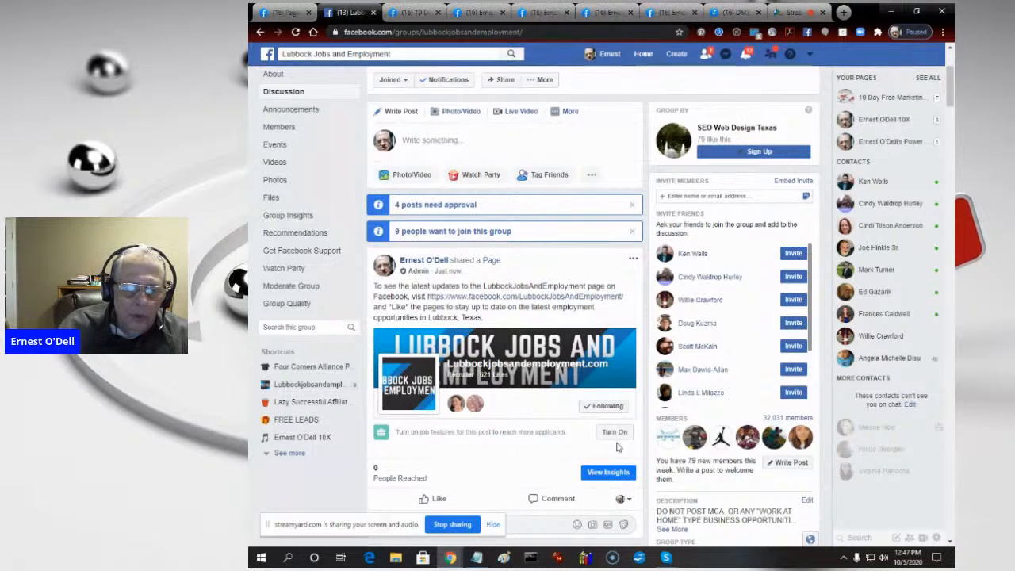
- Turn off commenting on the newly published group post and save its place
click(633, 261)
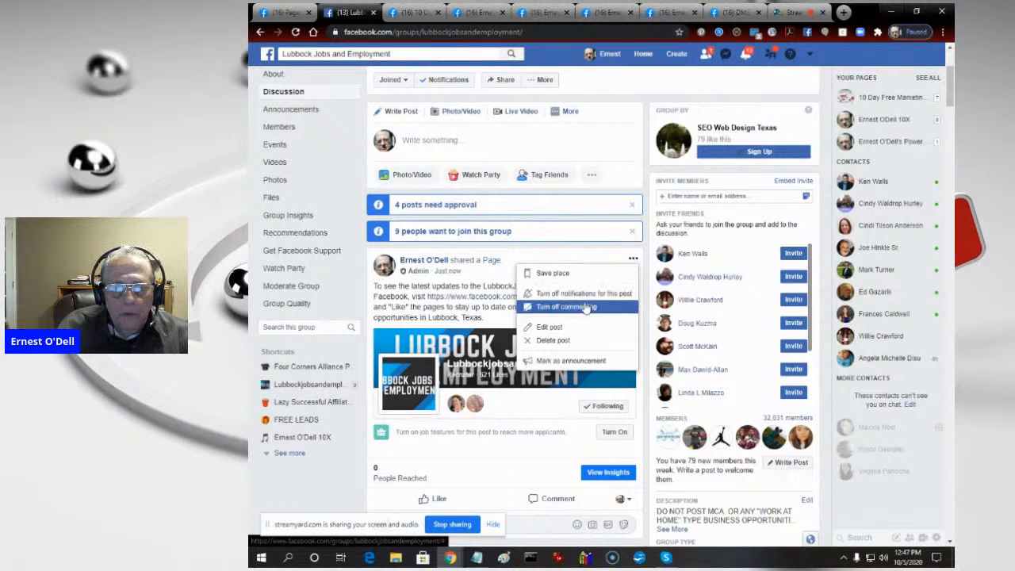
click(585, 307)
click(632, 263)
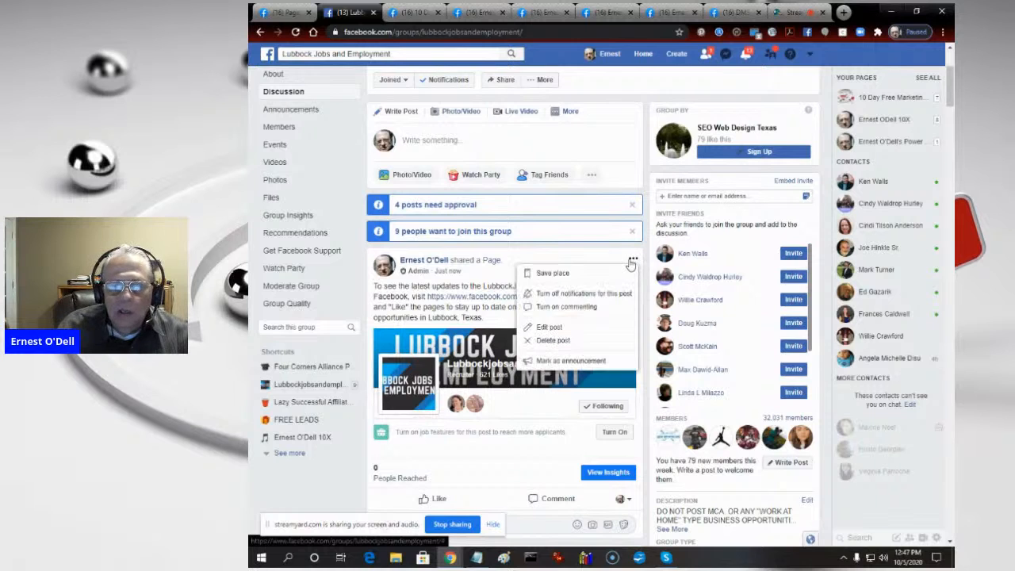
click(602, 273)
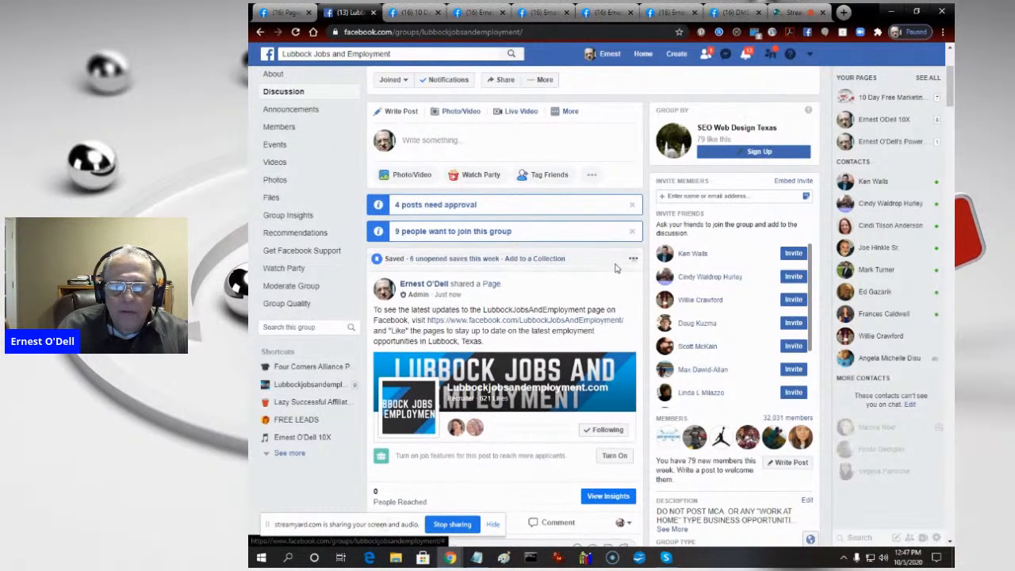
- Mark the newly published group post as an announcement
click(633, 262)
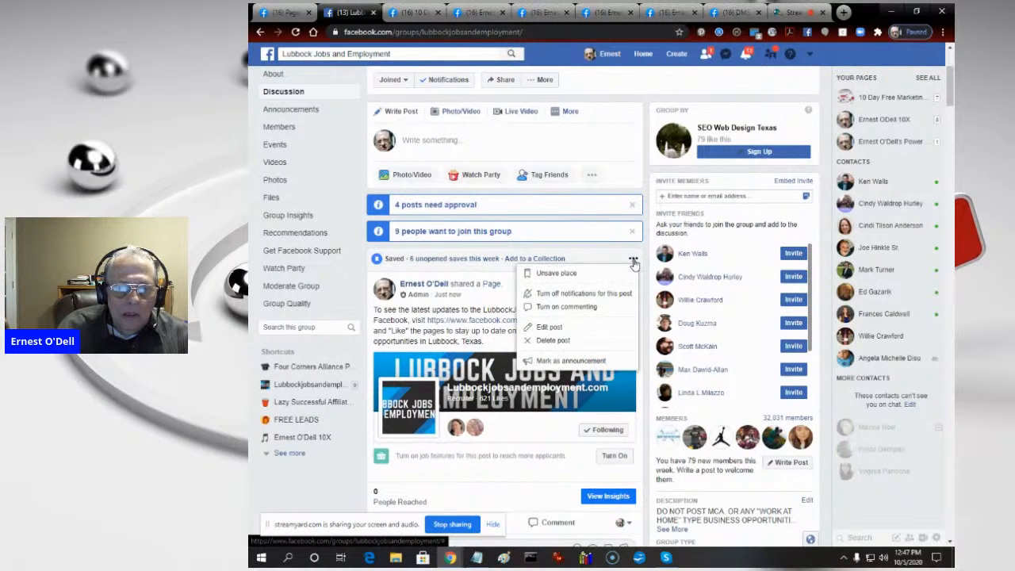
click(581, 362)
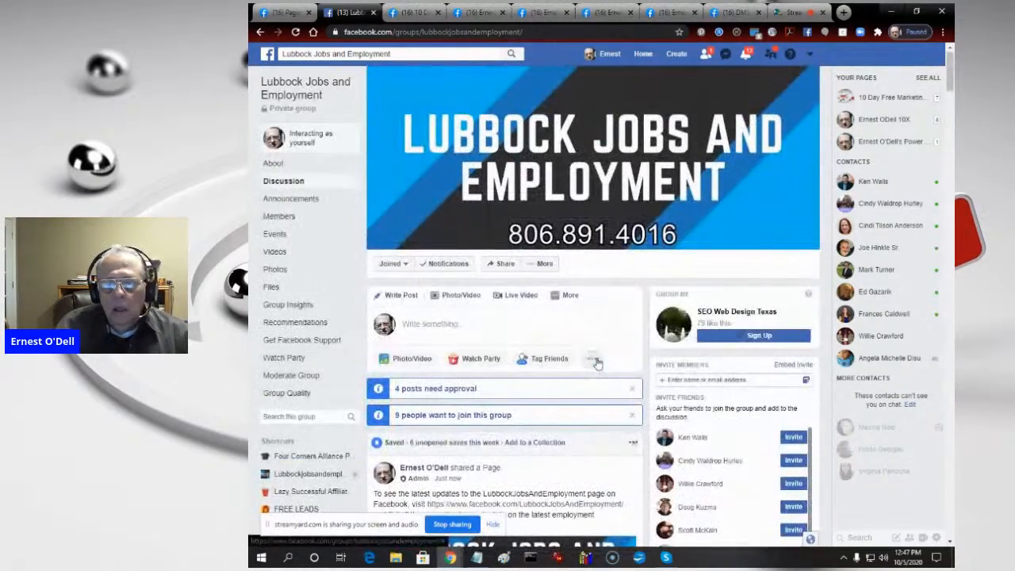
scroll(732, 492, down, 2)
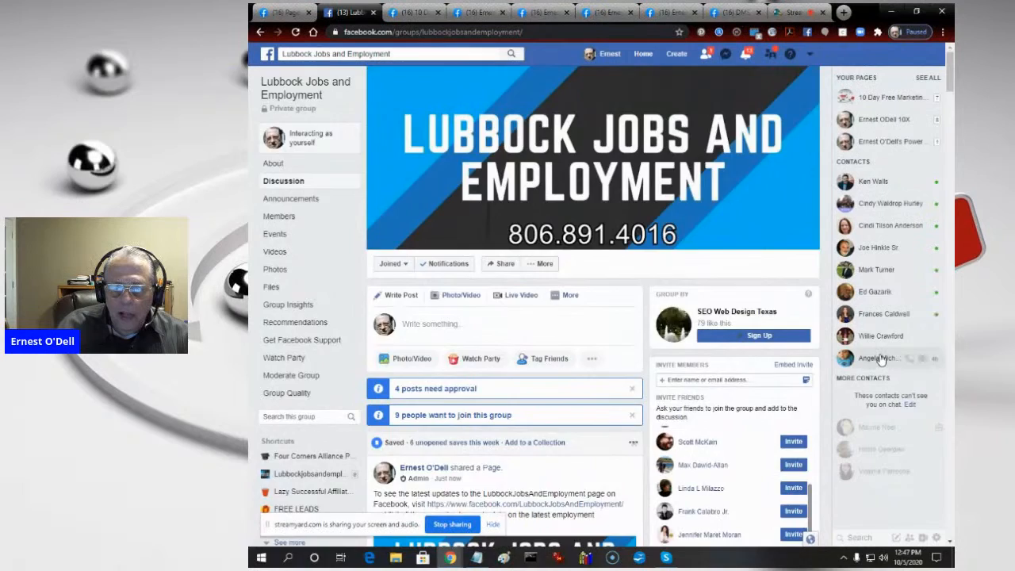
- Copy the published group post's text and paste it after "Let's welcome our new members:" in a new-member welcome post
scroll(873, 365, down, 2)
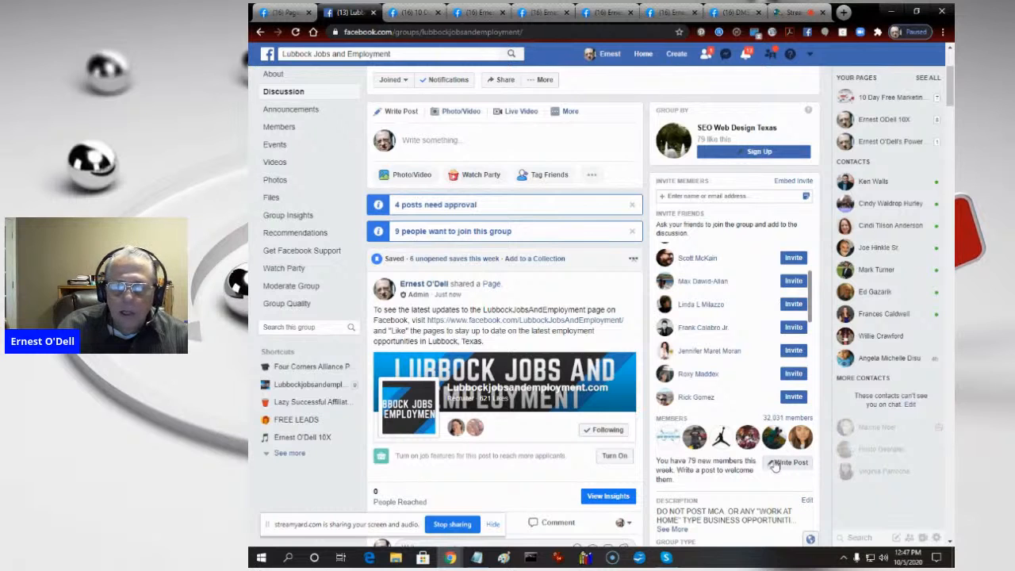
drag(495, 349, 369, 314)
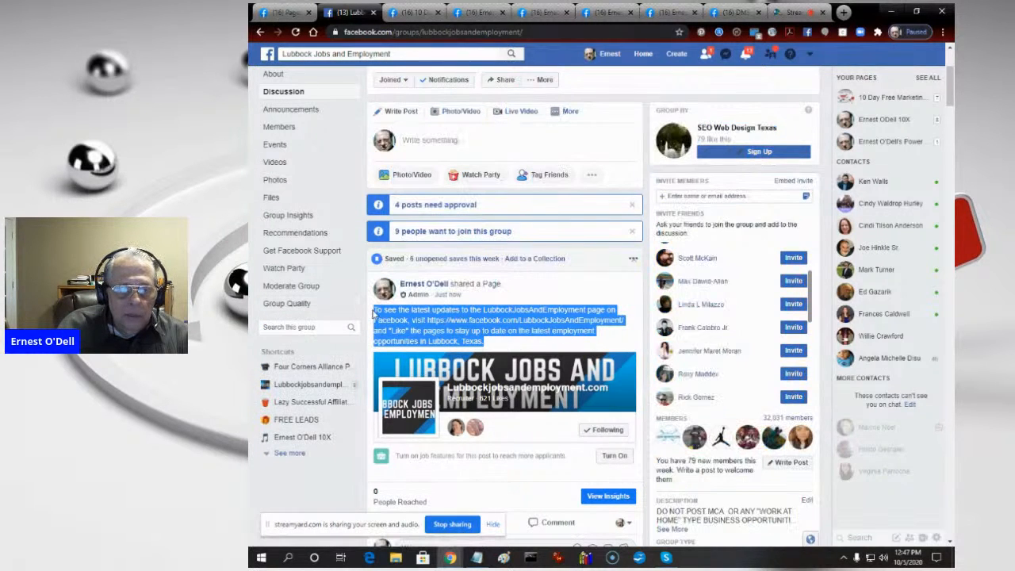
right_click(401, 323)
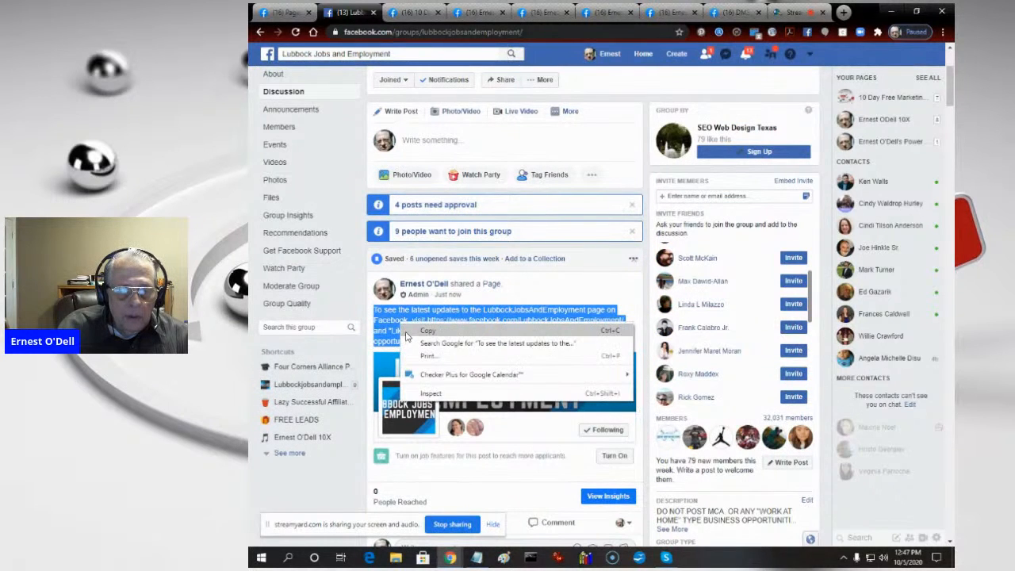
click(409, 331)
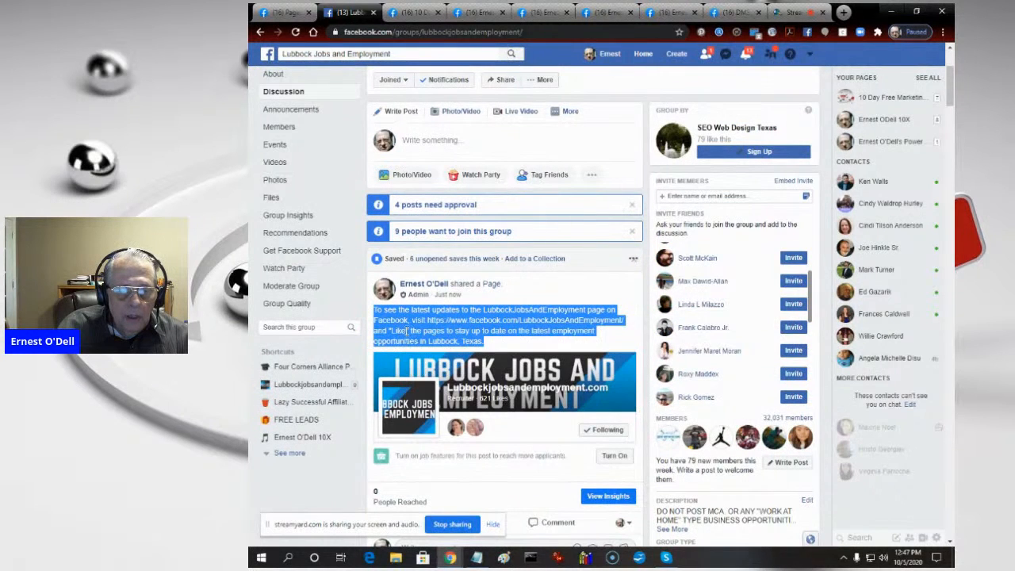
click(779, 466)
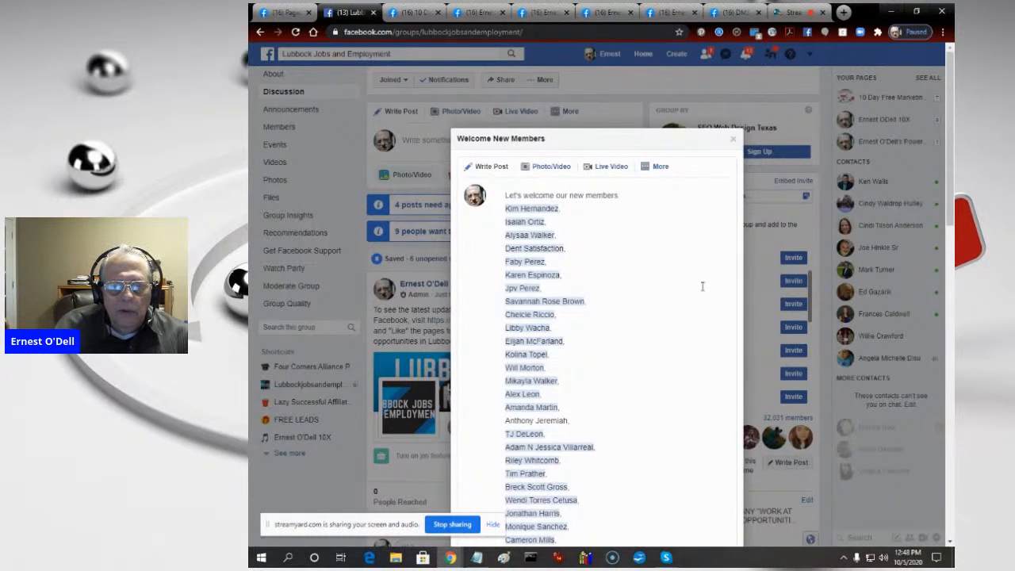
click(627, 194)
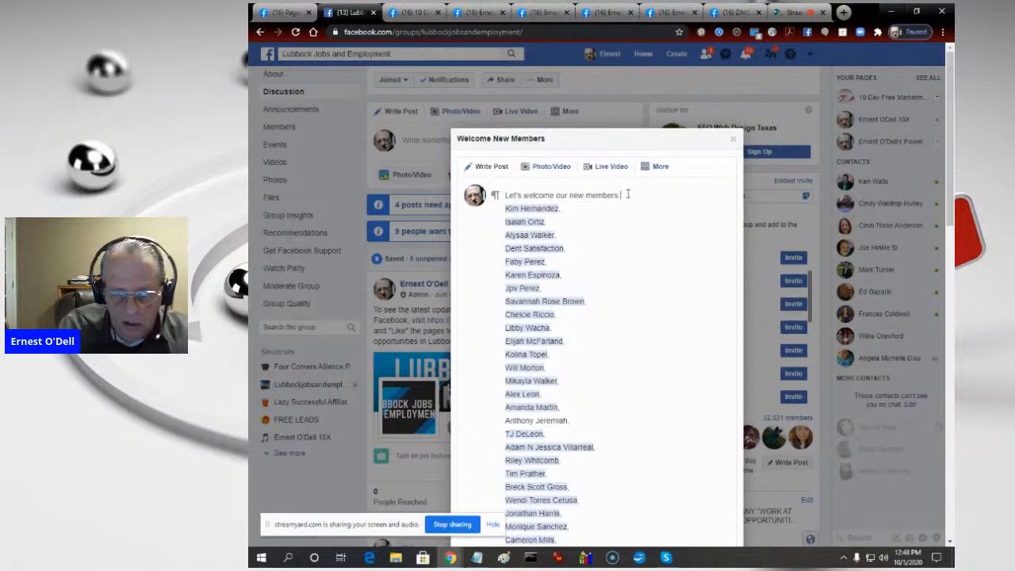
key(ctrl+v)
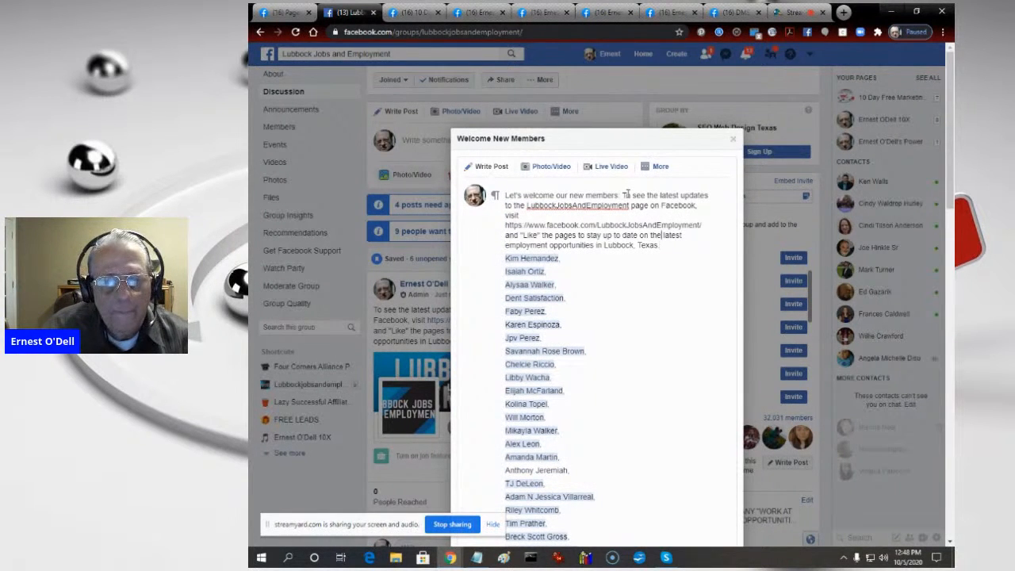
- Add a blank line between the welcome message and the member names, and make the message paragraph bold
key(Return)
text(h)
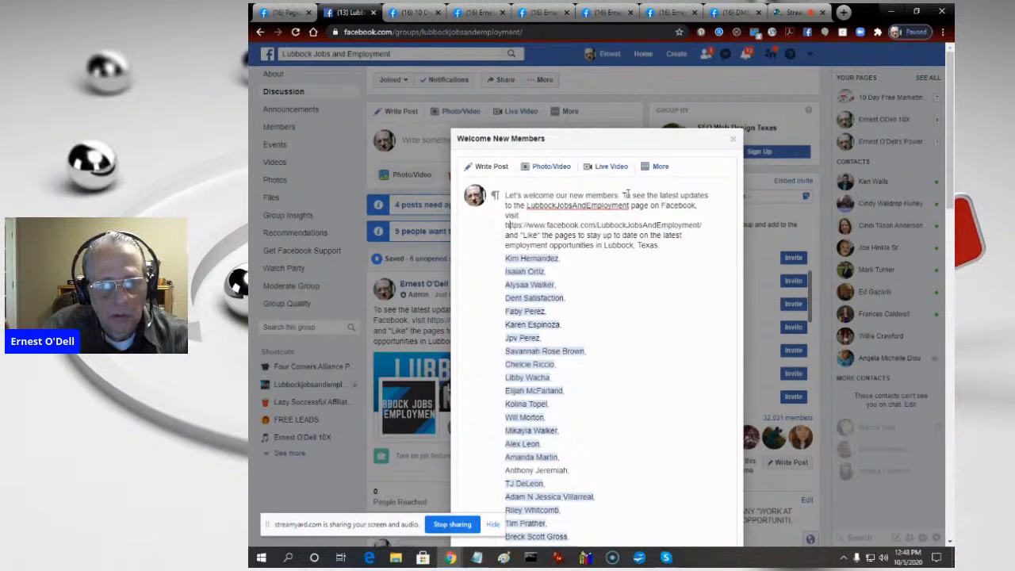
key(Down)
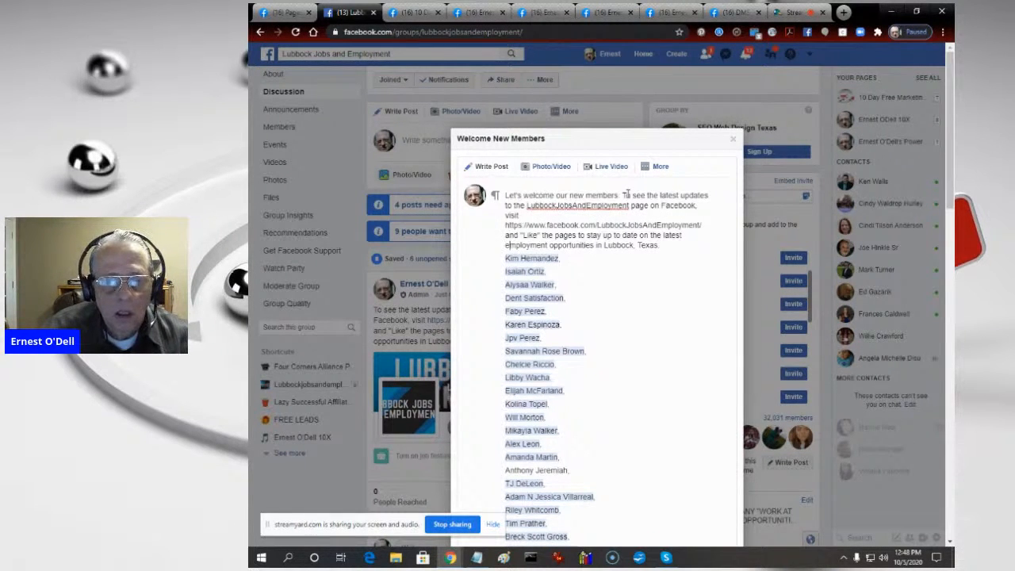
key(Return)
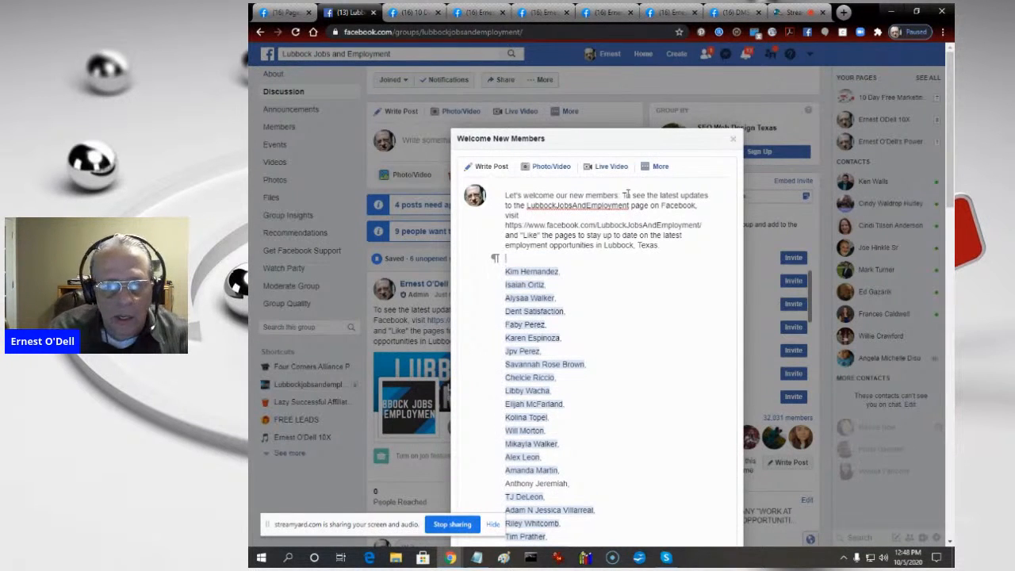
key(Left)
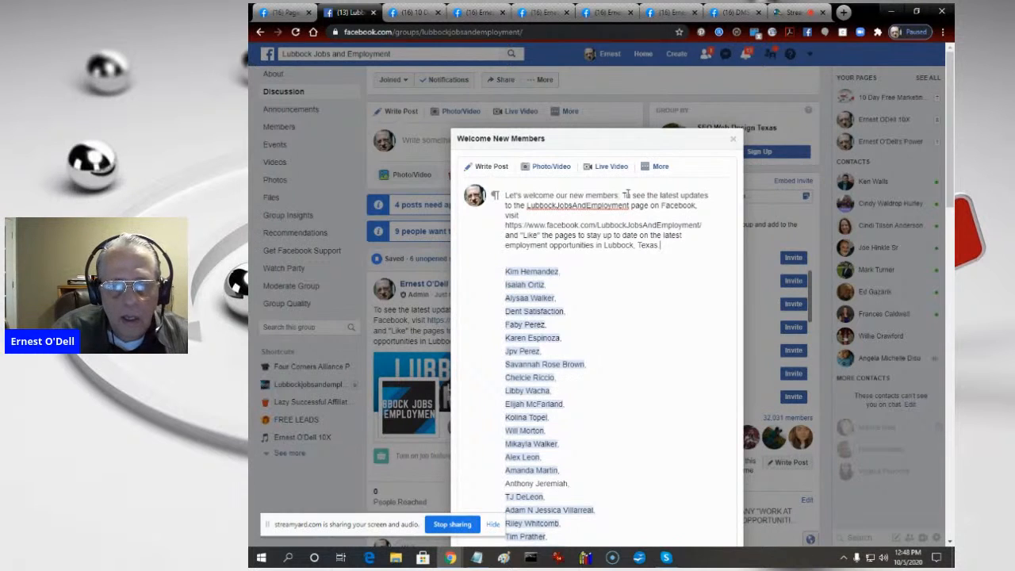
triple_click(626, 195)
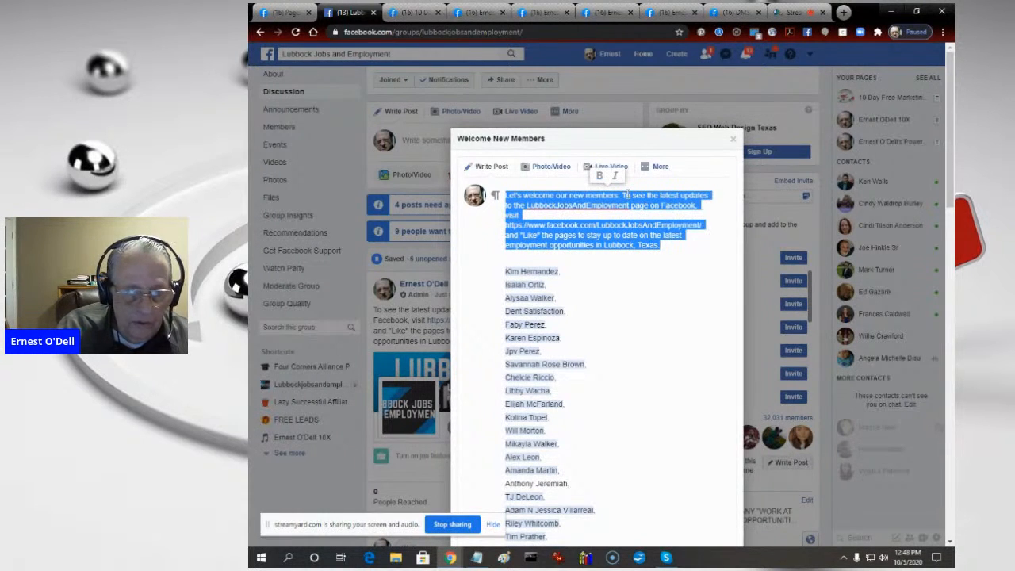
key(ctrl+b)
key(Right)
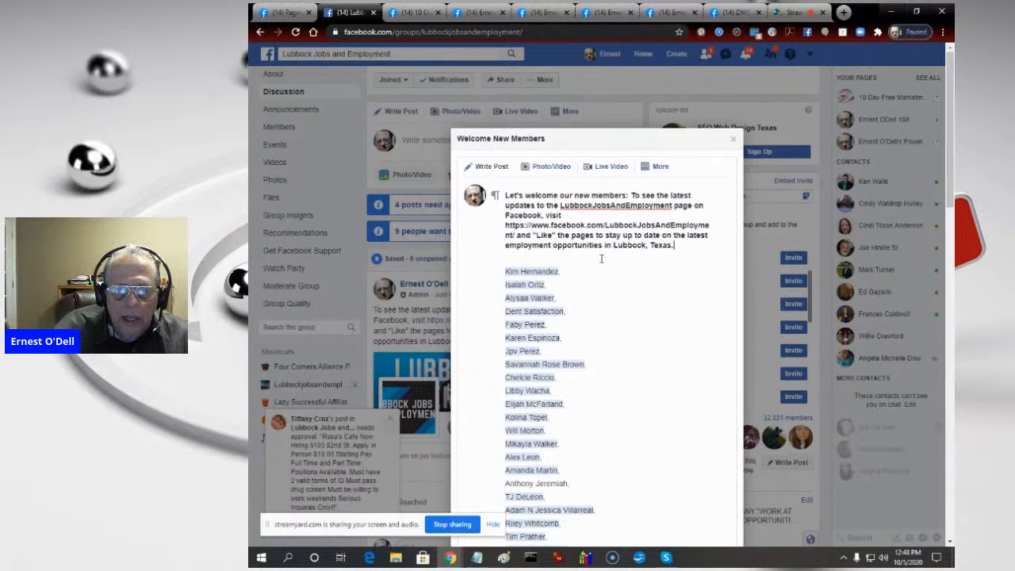
- Publish the new-member welcome post to the Lubbock Jobs and Employment group
scroll(656, 262, down, 5)
scroll(656, 263, down, 5)
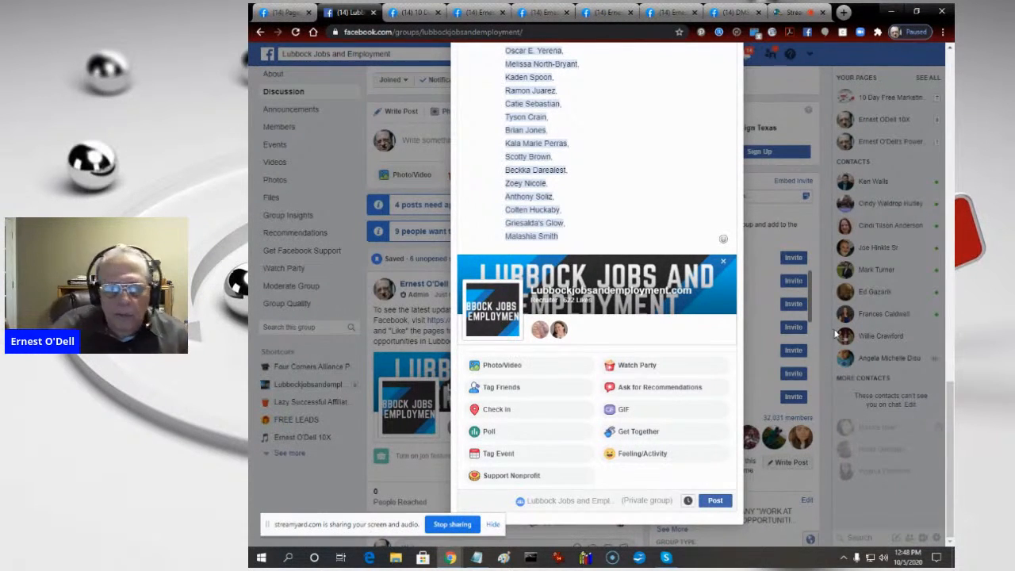
click(711, 503)
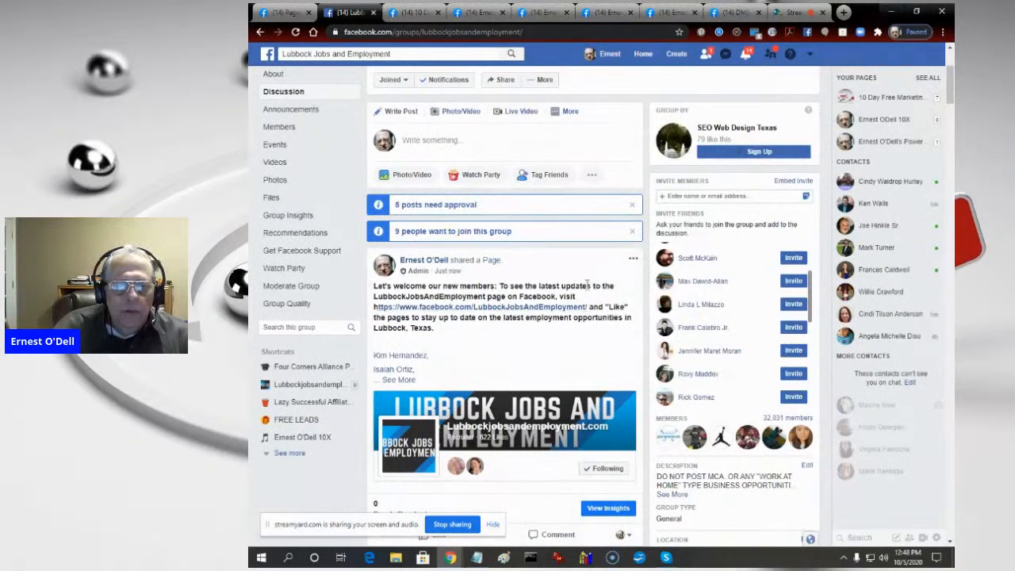
- Turn off commenting on the published welcome post and save the post
click(633, 258)
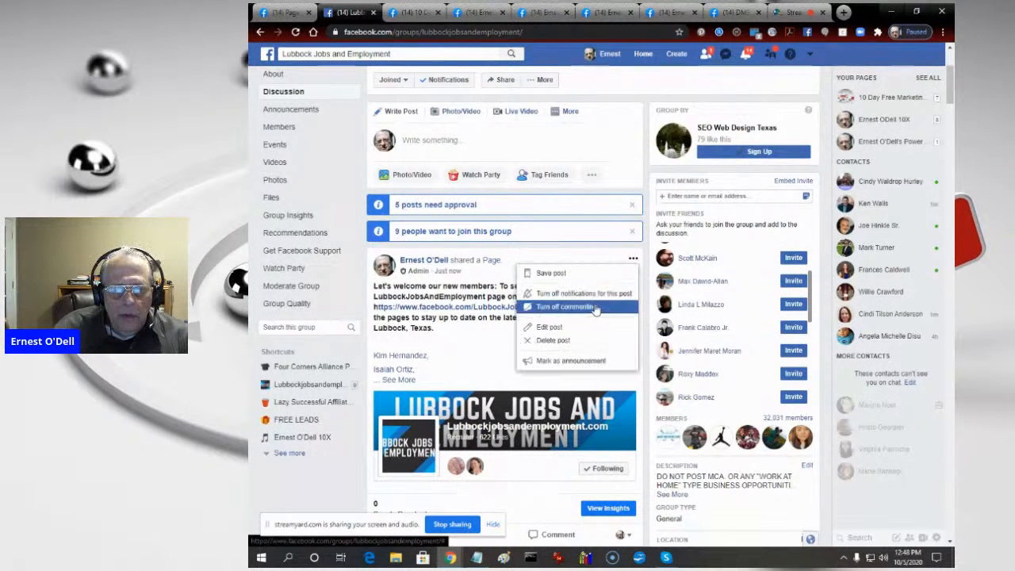
click(595, 306)
click(633, 261)
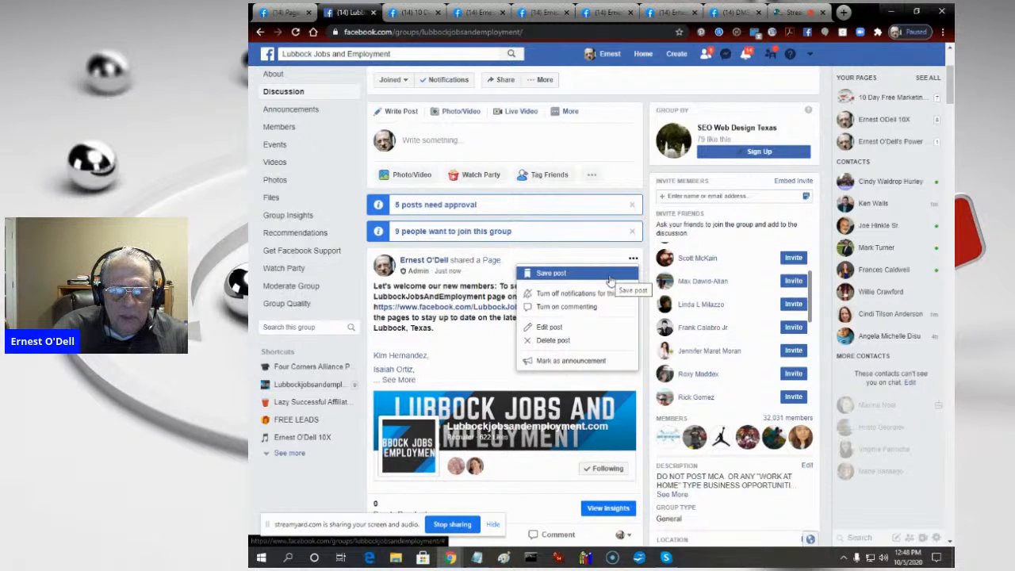
click(610, 279)
- Mark the new-member welcome post as an announcement
click(635, 260)
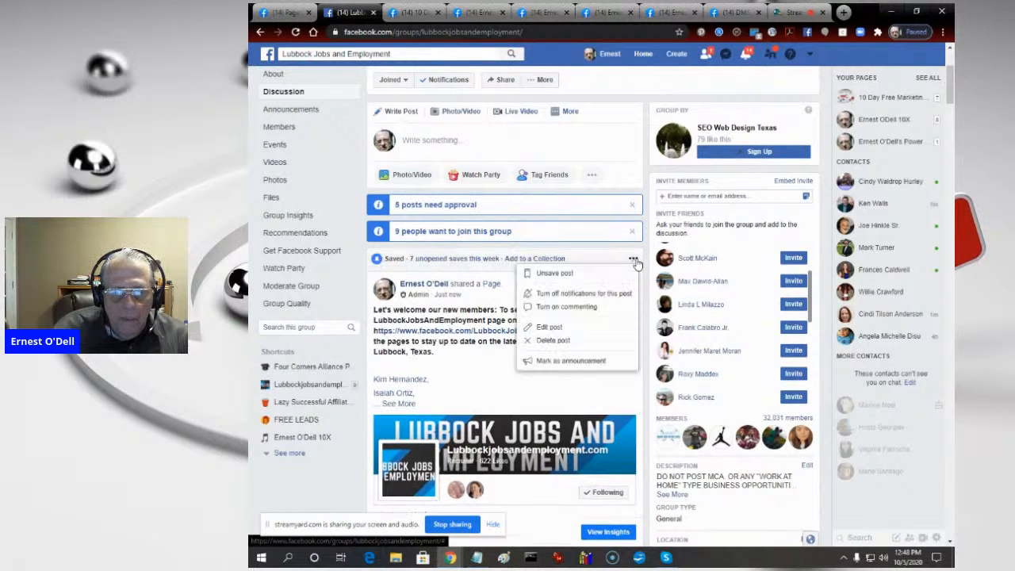
click(576, 363)
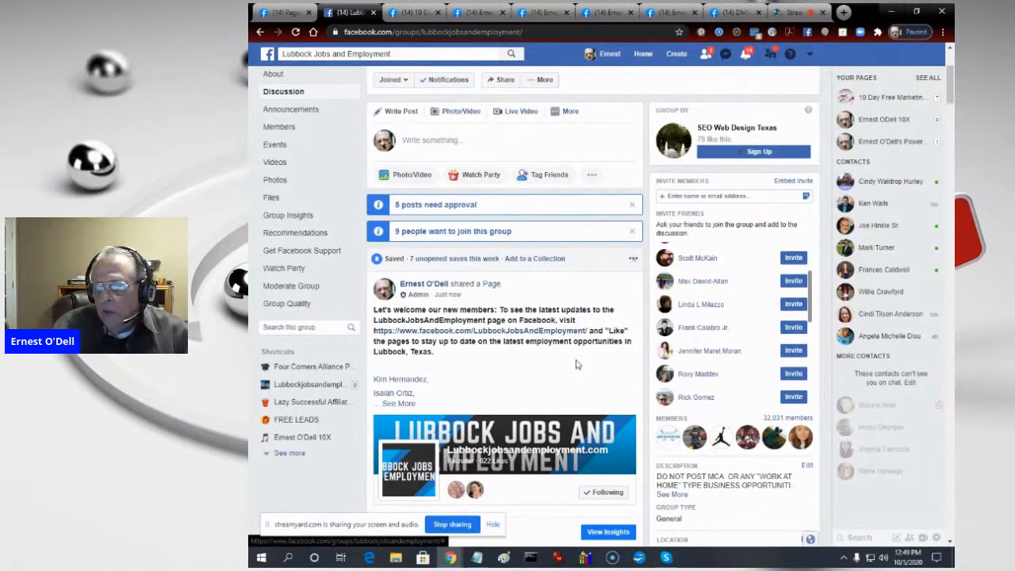
scroll(579, 365, down, 5)
scroll(591, 363, up, 8)
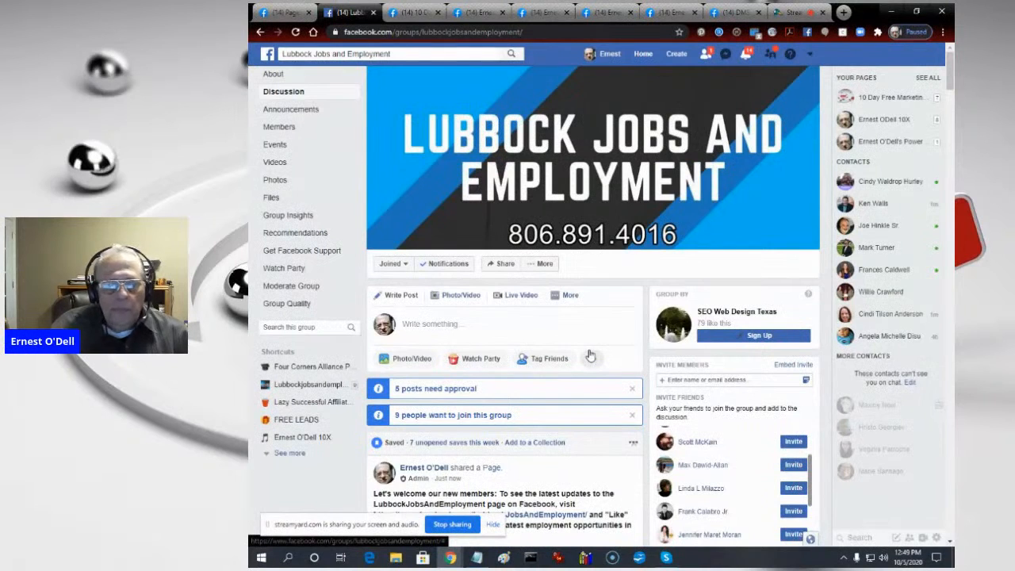
- Switch to the new Facebook layout and open the managed Lubbockjobsandemployment.com page
click(810, 57)
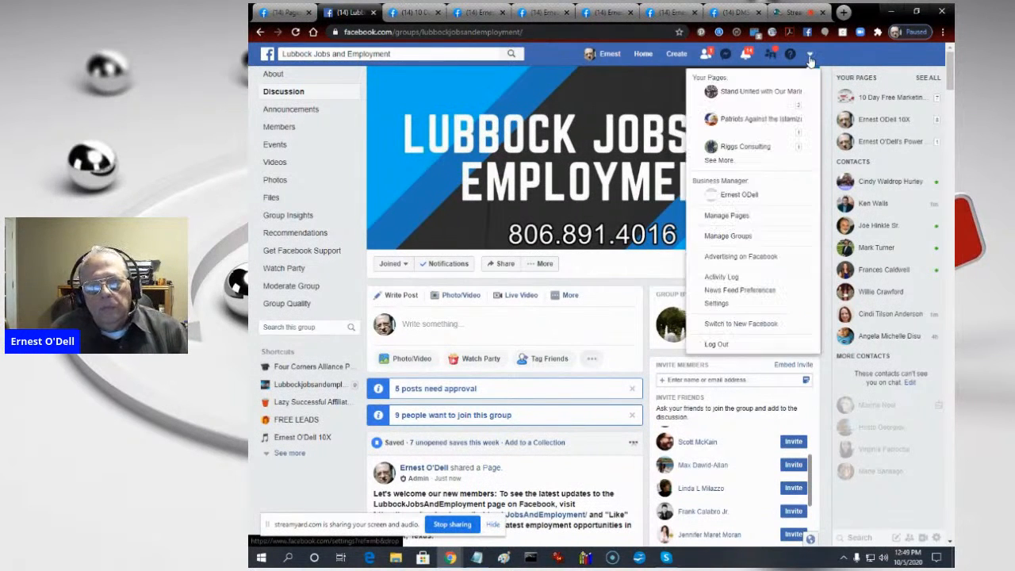
click(738, 324)
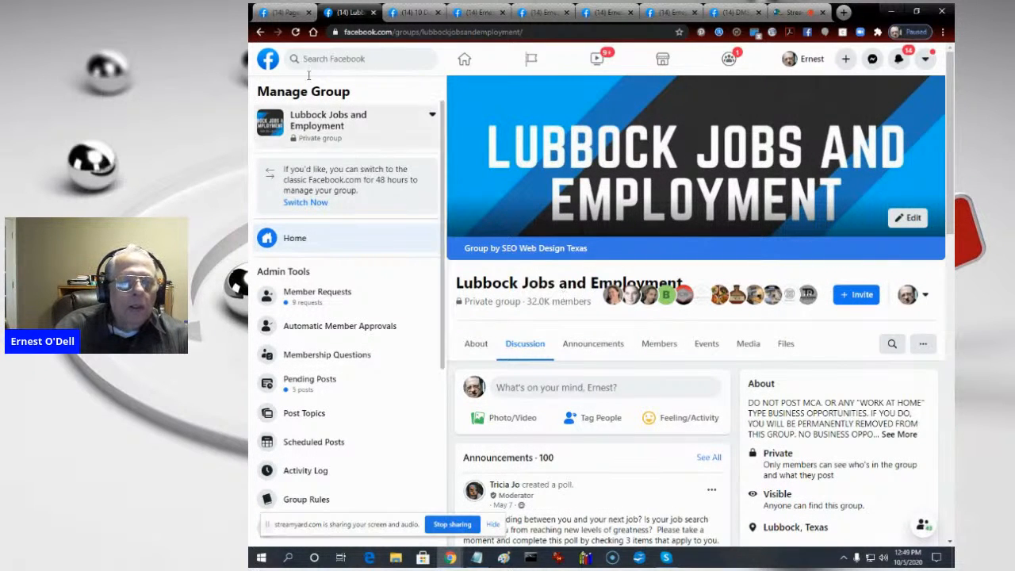
click(531, 62)
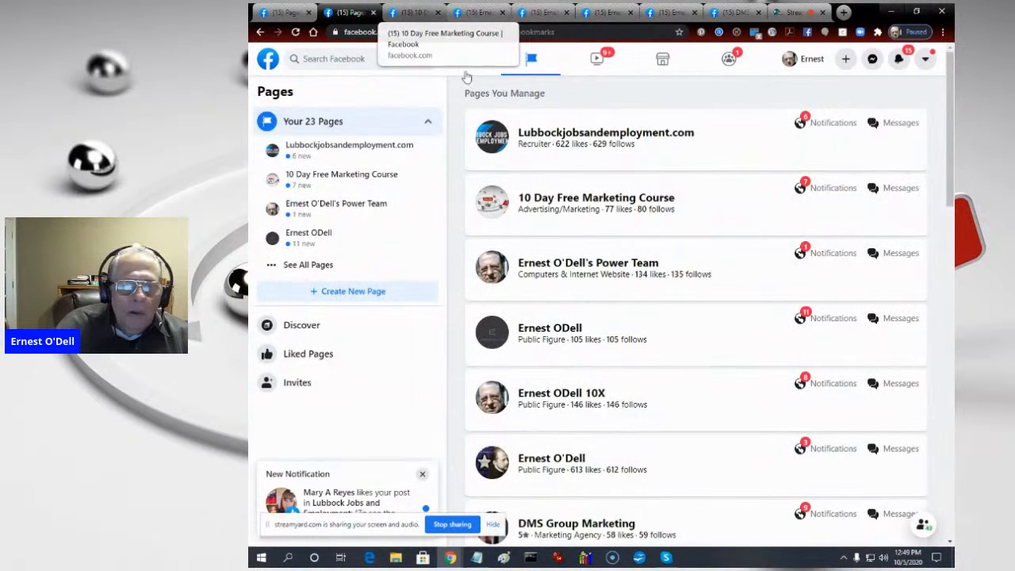
click(633, 136)
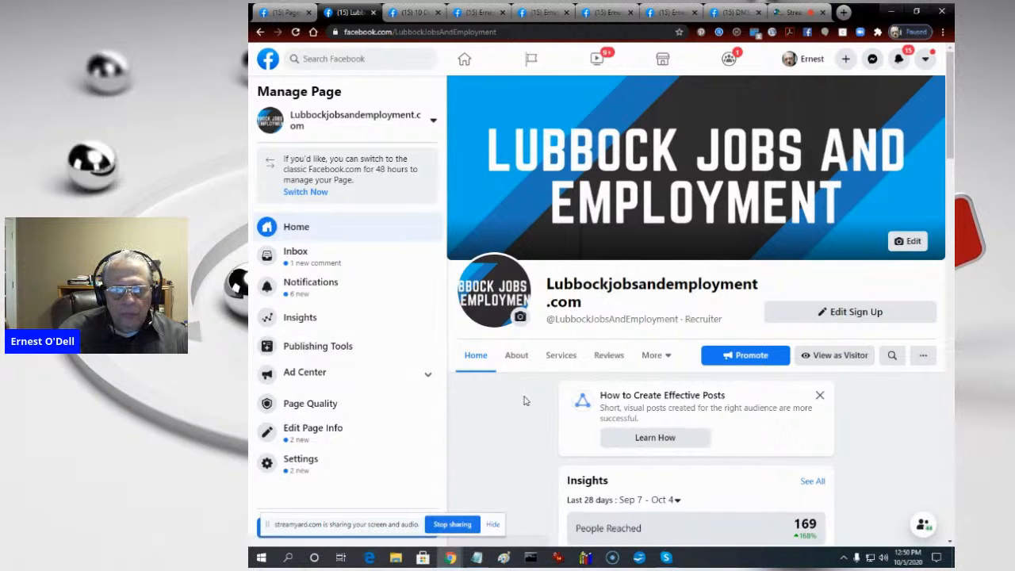
- Start a new post on the Lubbockjobsandemployment.com page and attach the HOW_TO_MAKE_MONEY_ONLINE image from the MMO folder in IMAGES
scroll(525, 401, down, 5)
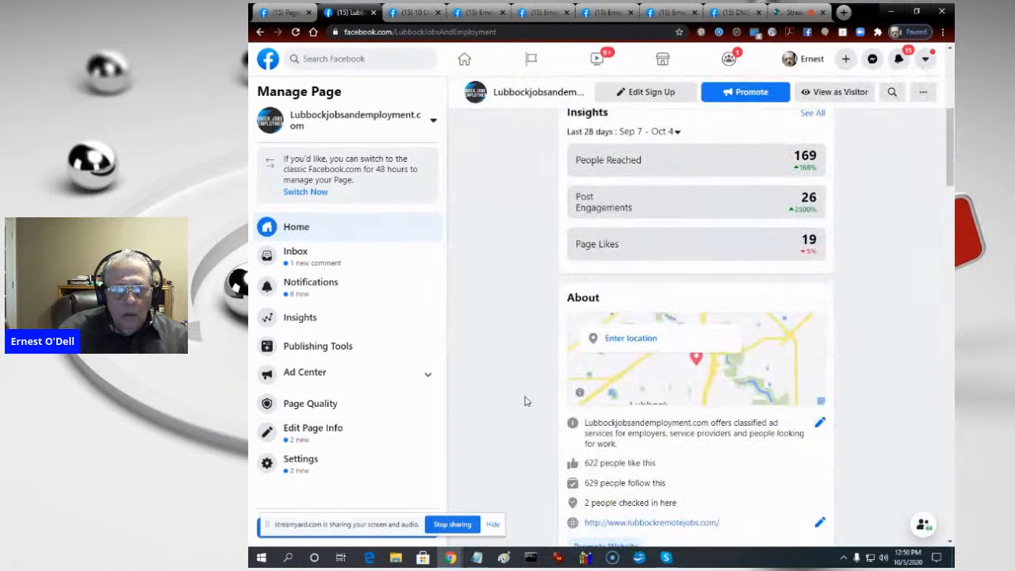
scroll(524, 400, down, 10)
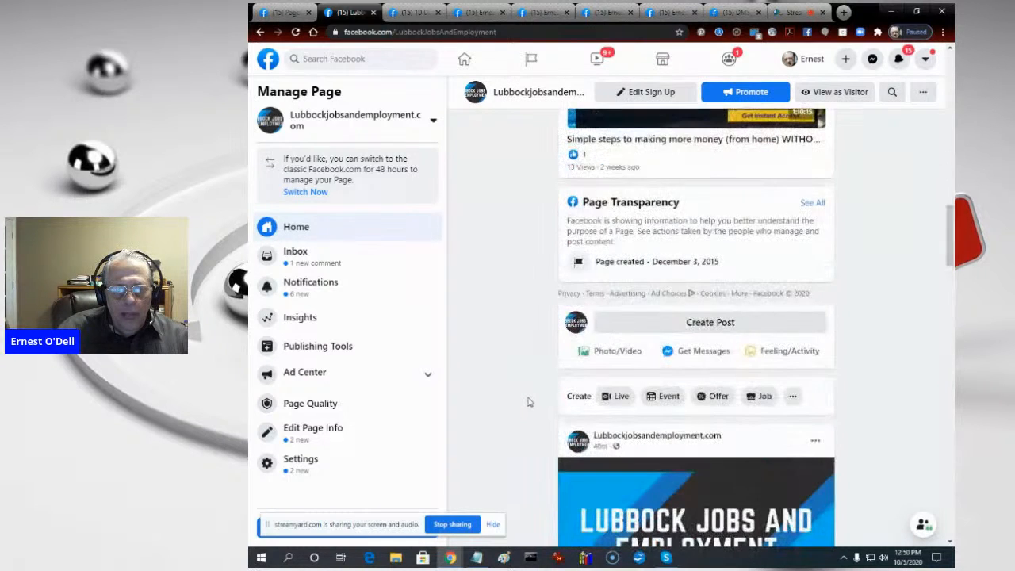
click(699, 325)
click(630, 222)
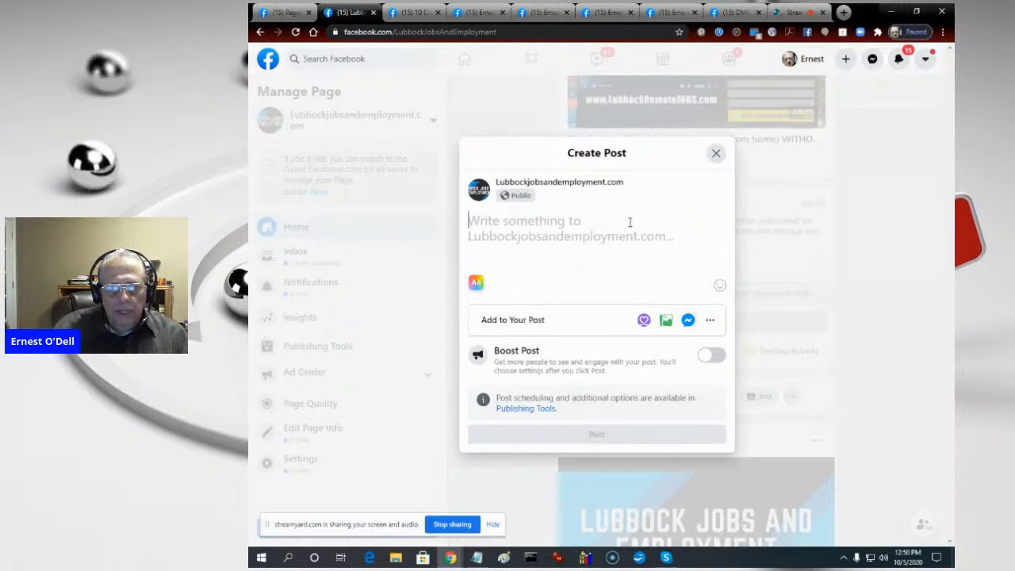
click(666, 320)
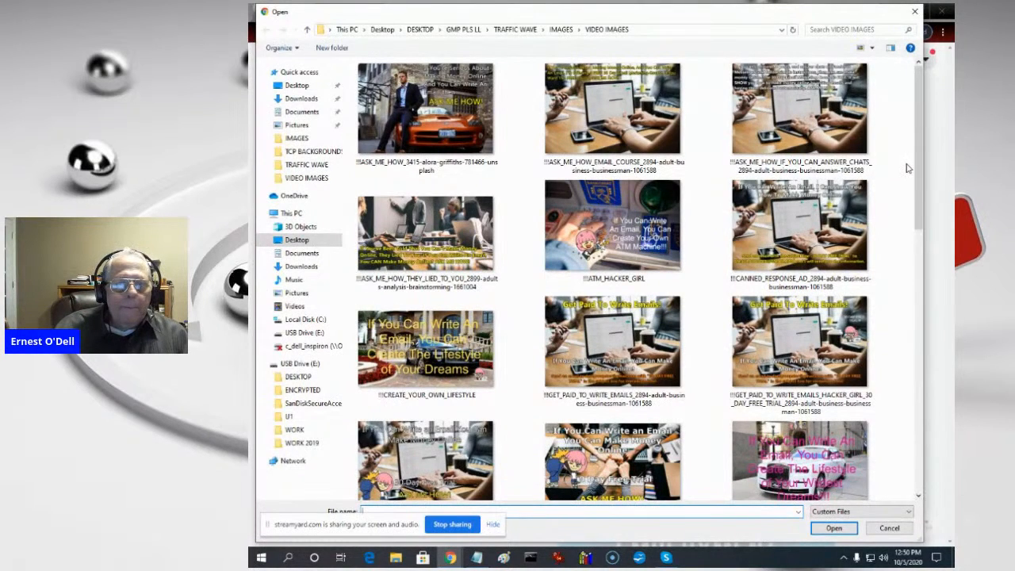
click(561, 29)
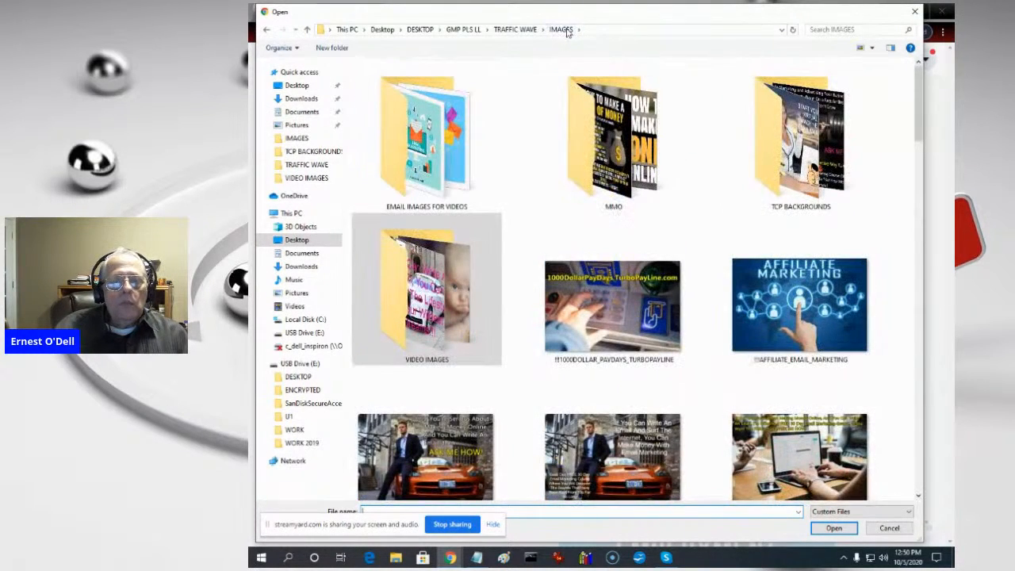
double_click(627, 139)
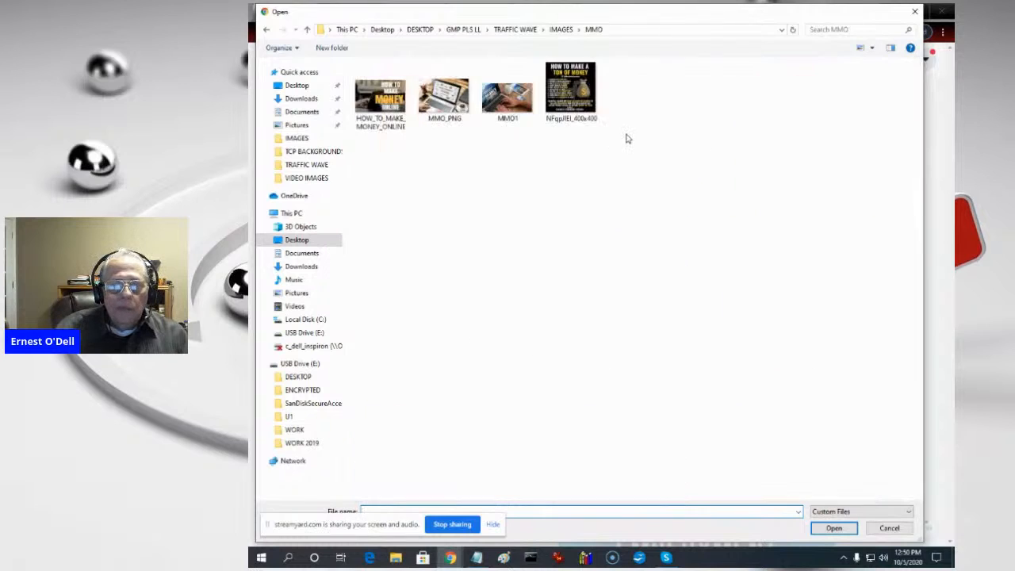
click(866, 50)
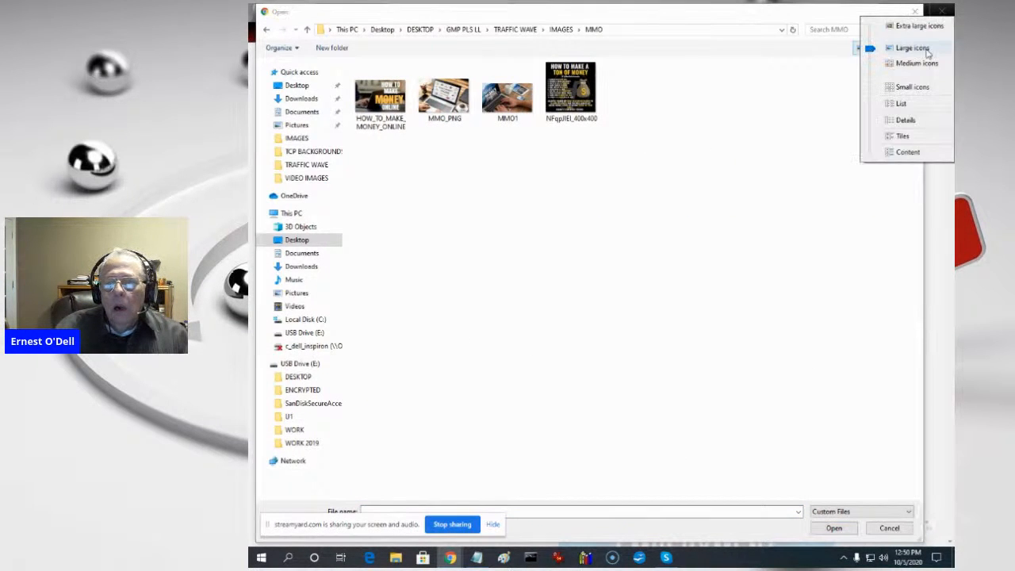
click(917, 26)
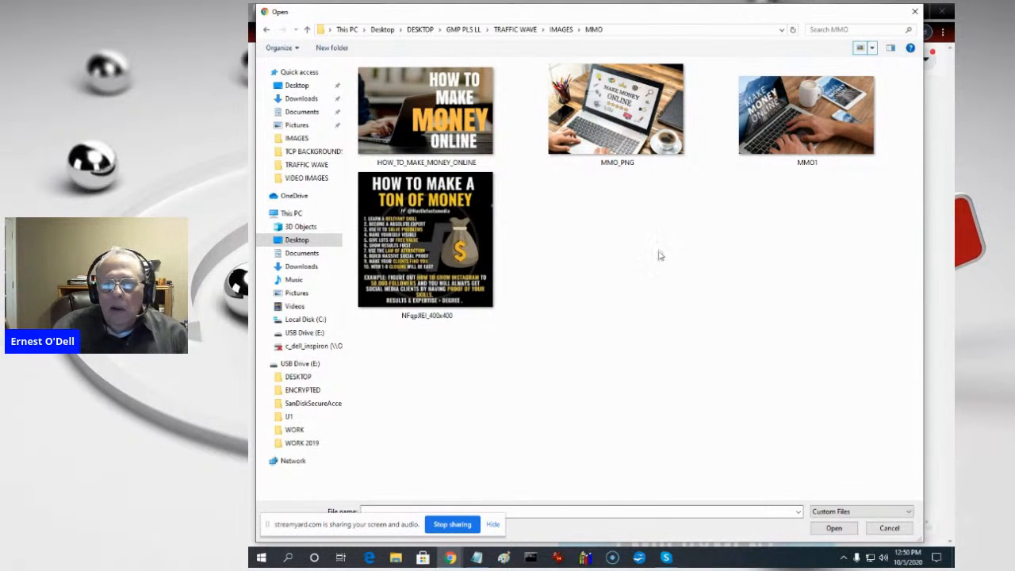
click(435, 107)
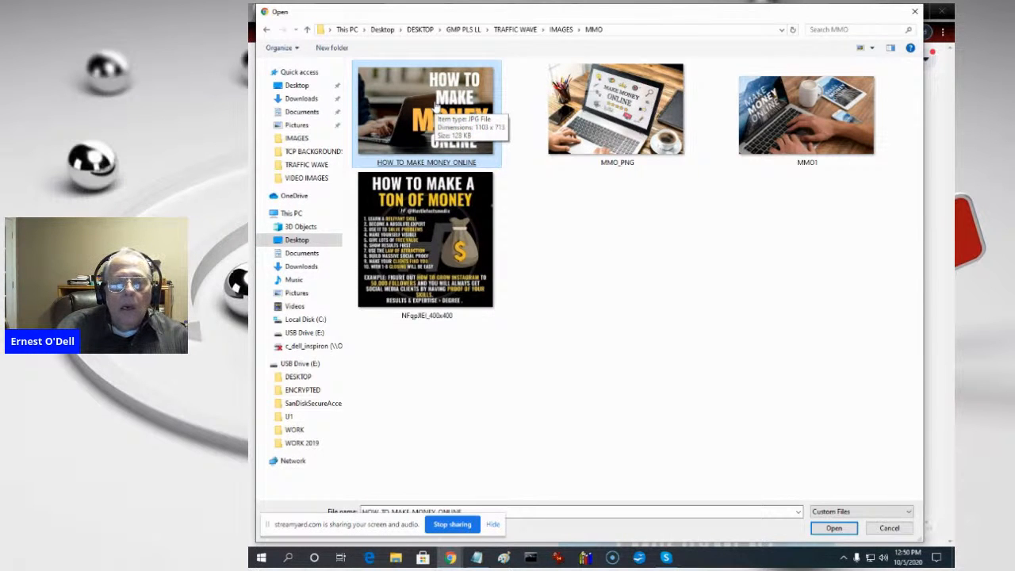
double_click(434, 107)
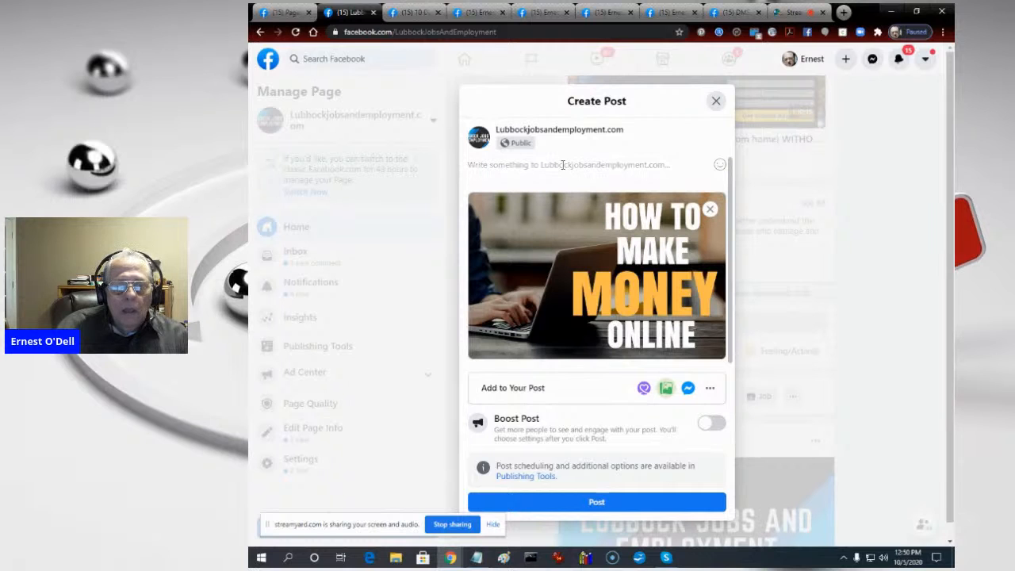
- Begin the post's text with "A lot of people ask how to make money online."
text(A lot of)
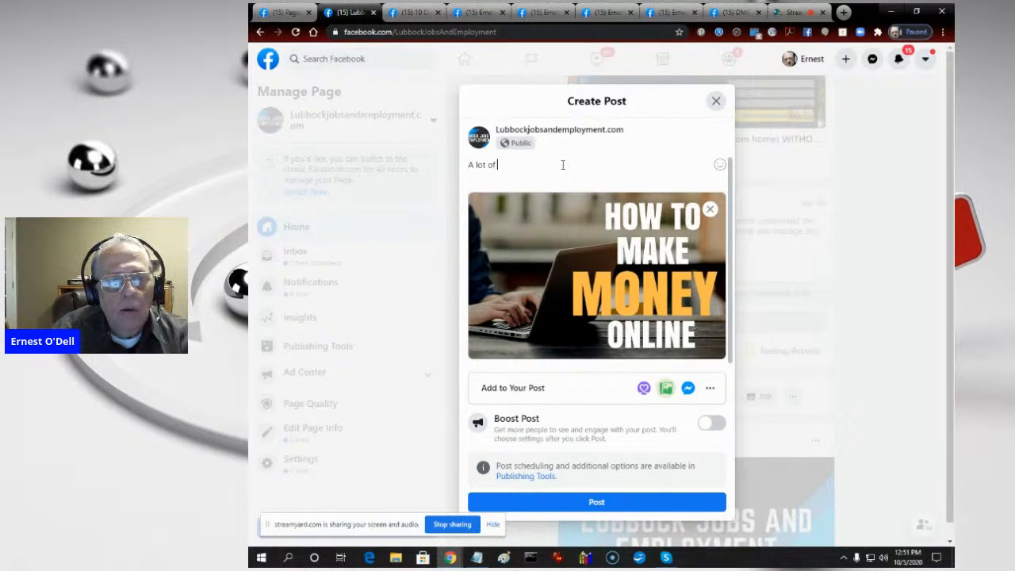
text( people )
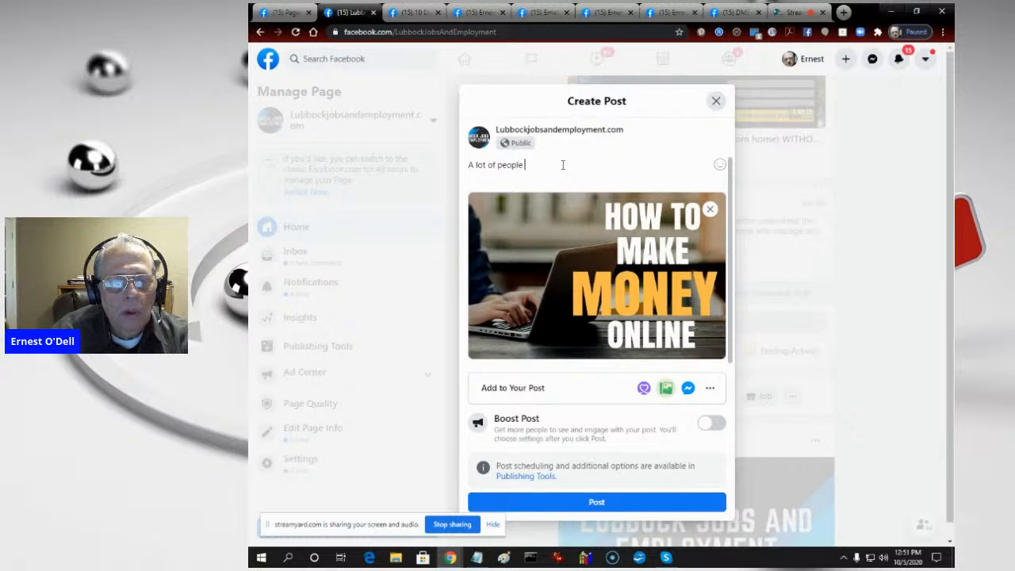
text(ask ho)
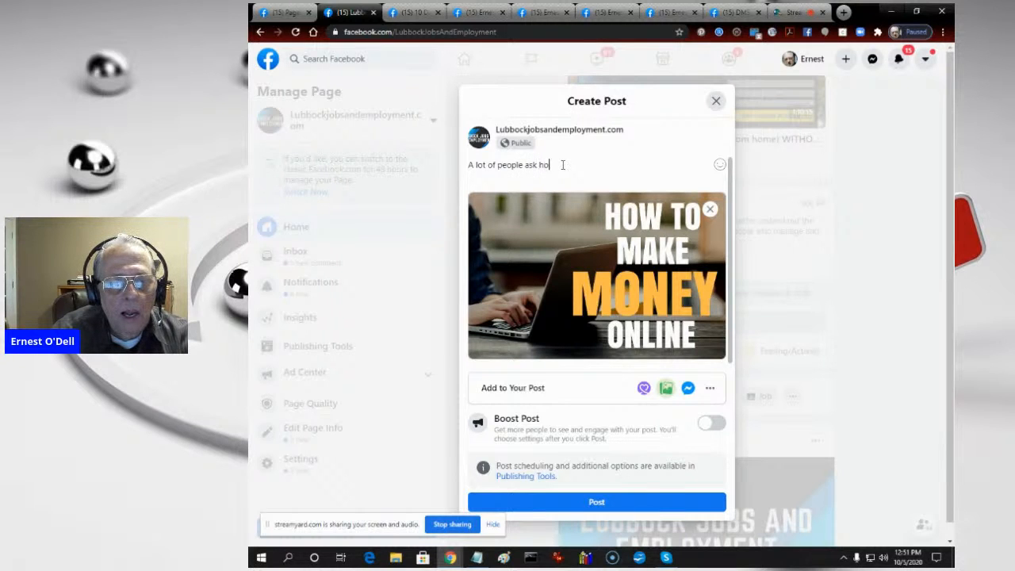
text(w to mak)
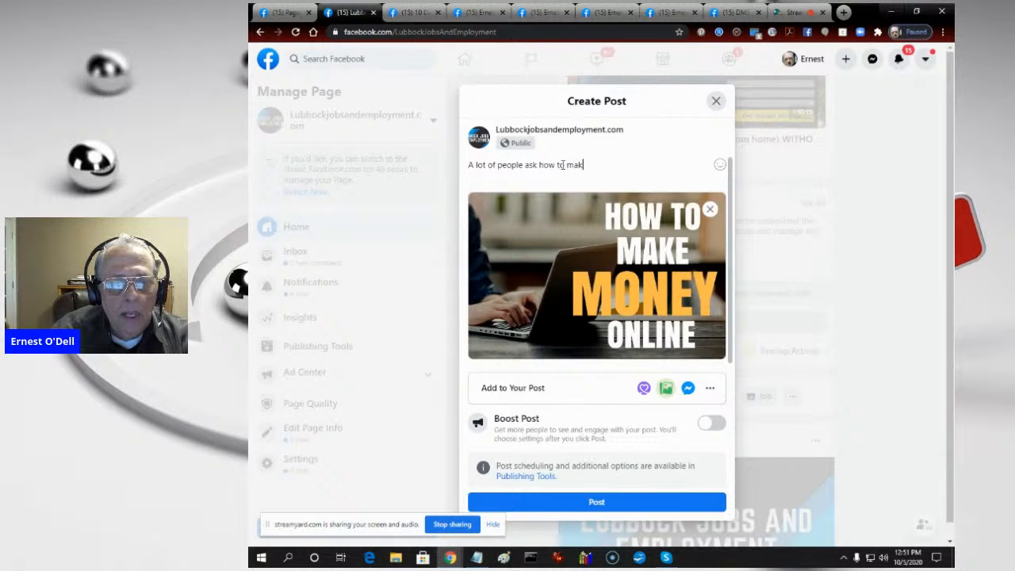
text(e money online.)
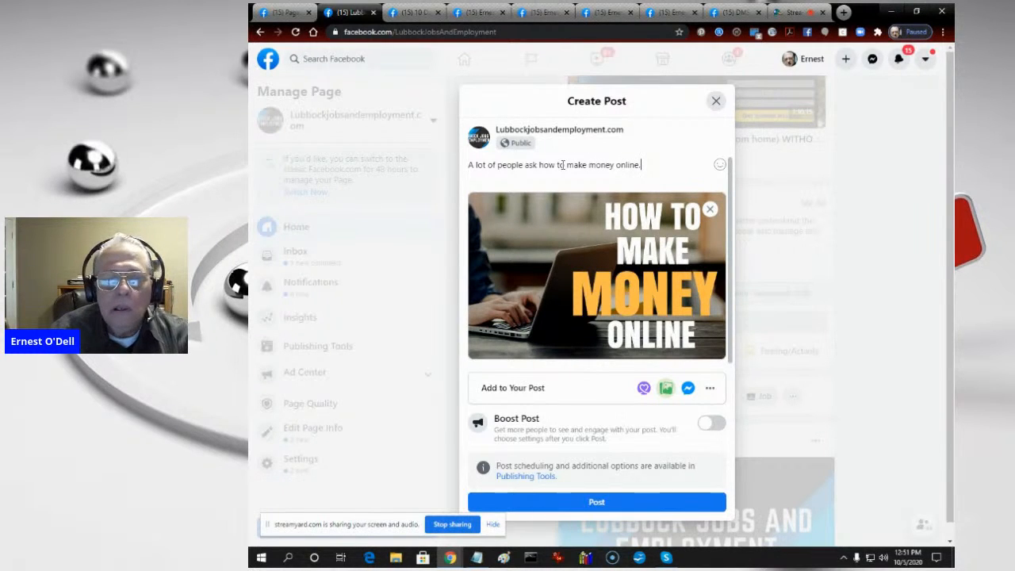
text( Feel f)
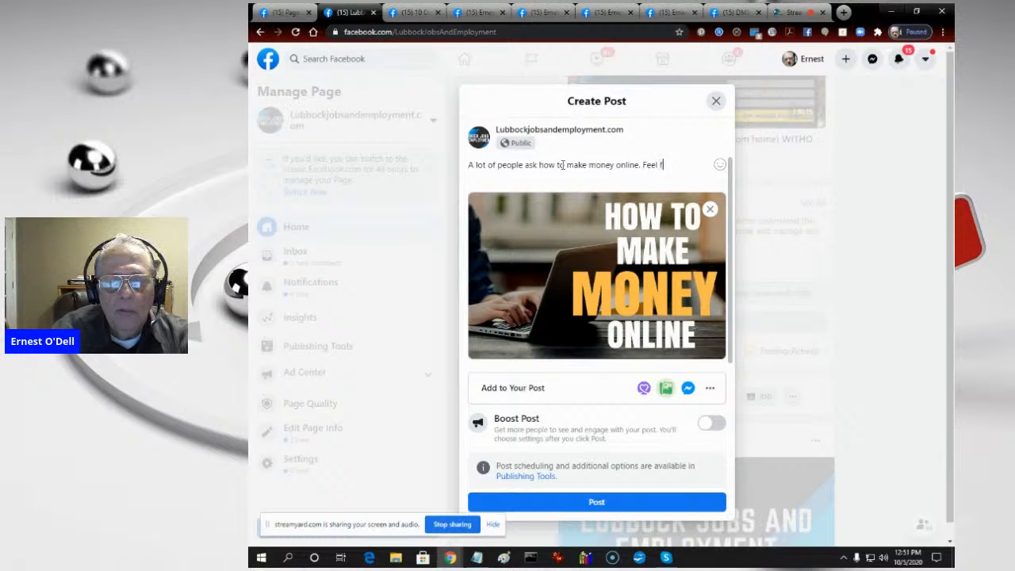
text(ree to ask a)
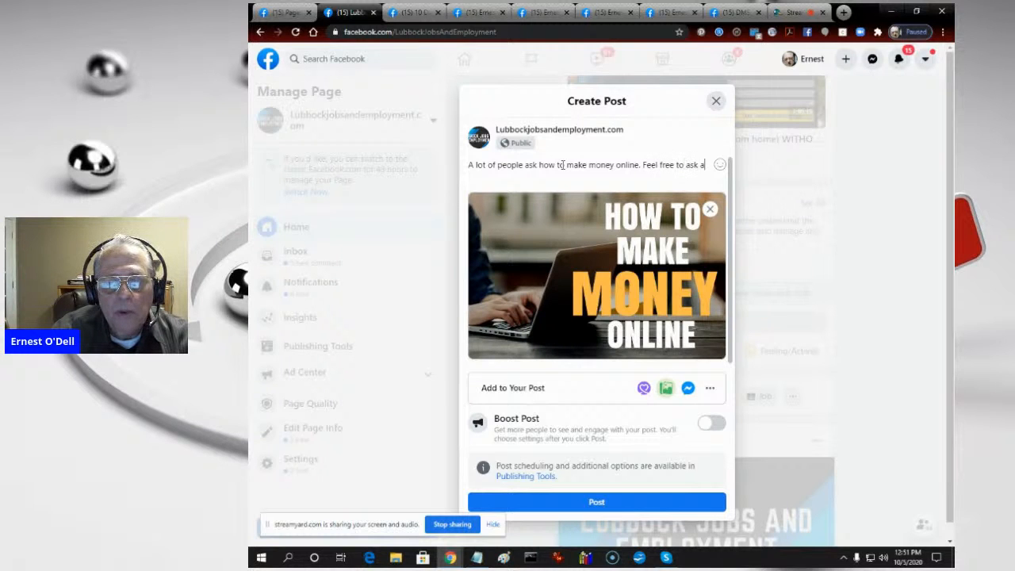
text(bout some of)
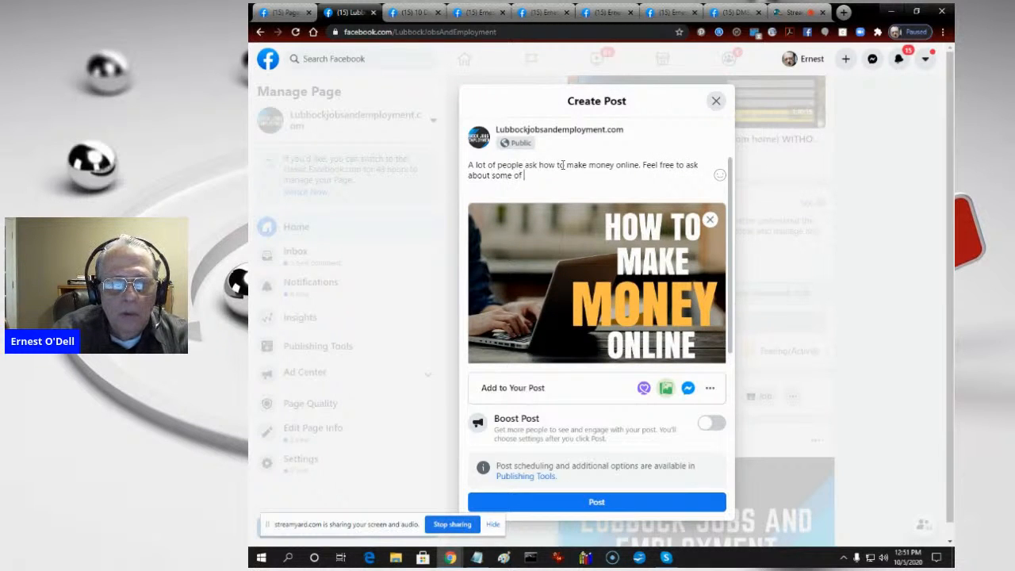
text( the groups that)
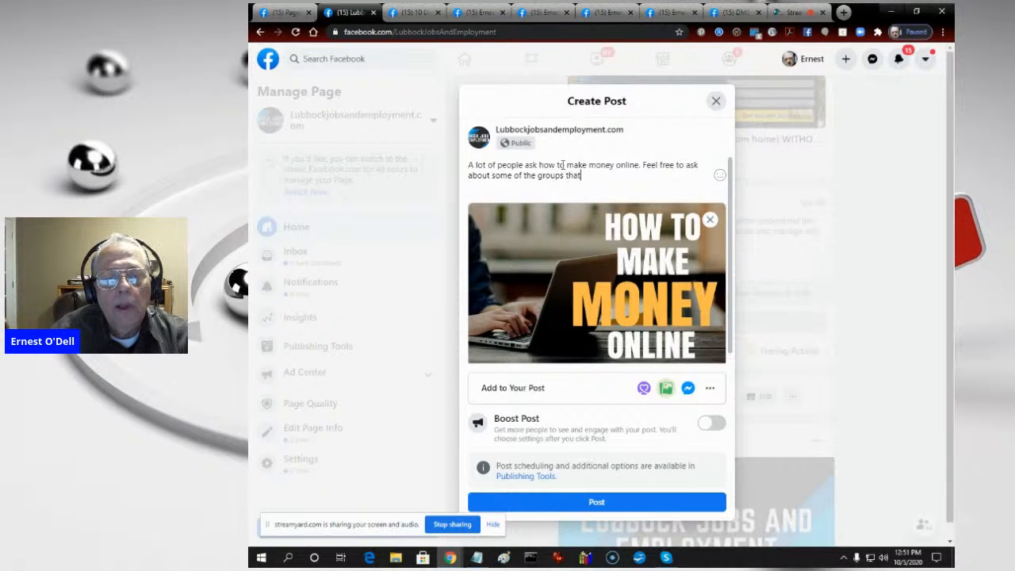
text( we host.)
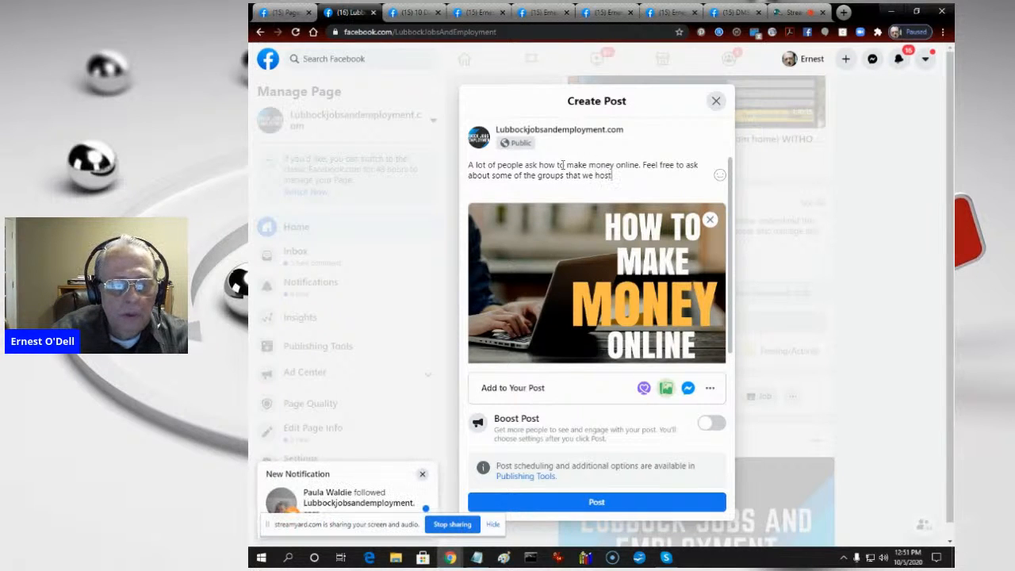
text(here on)
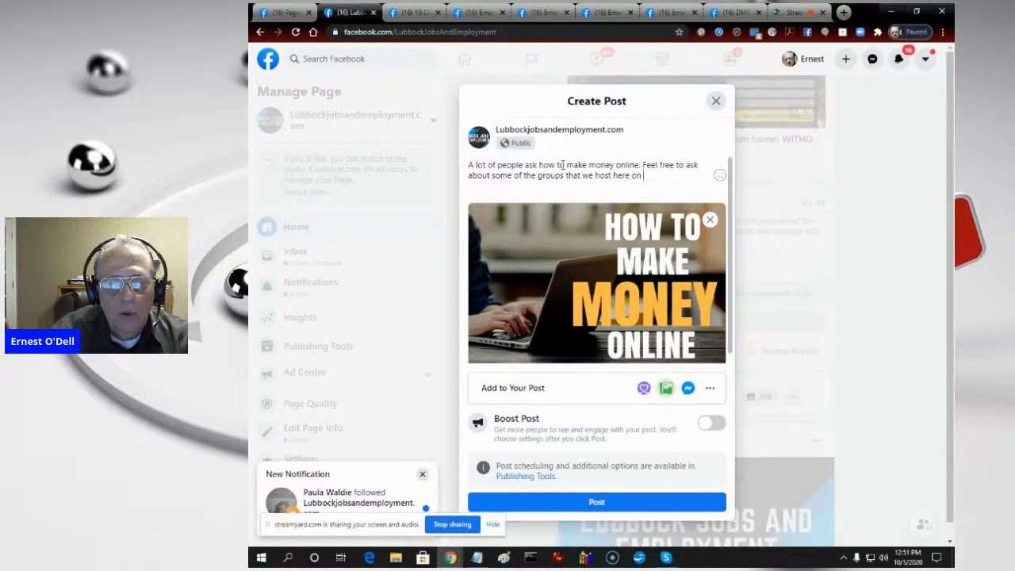
text( Face)
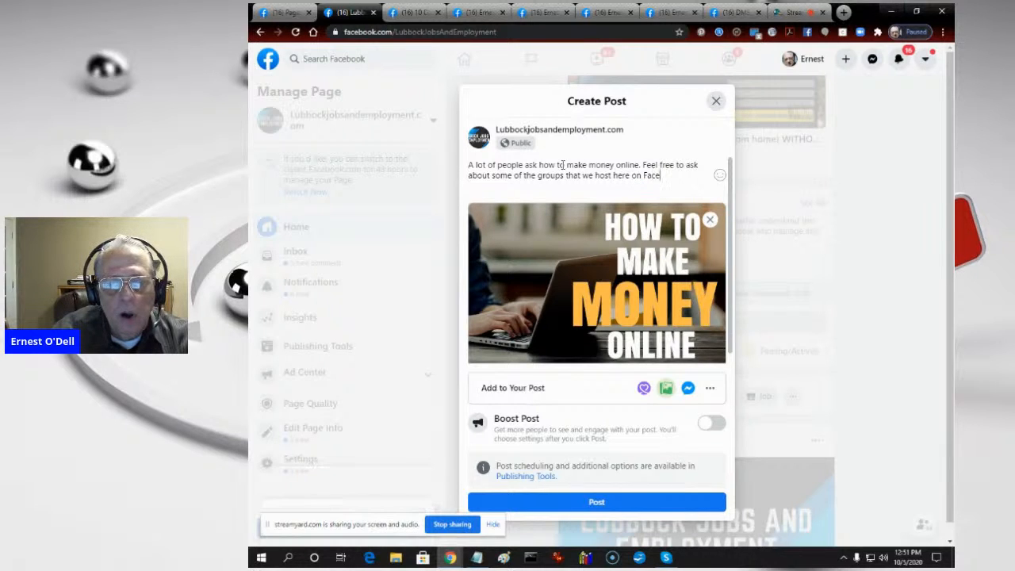
text(book.)
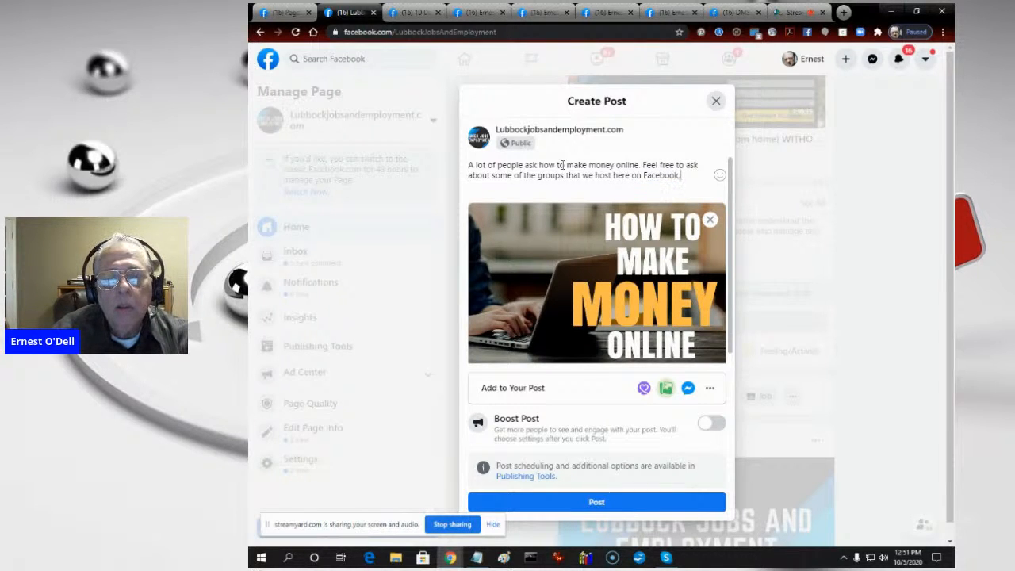
text( They're to join)
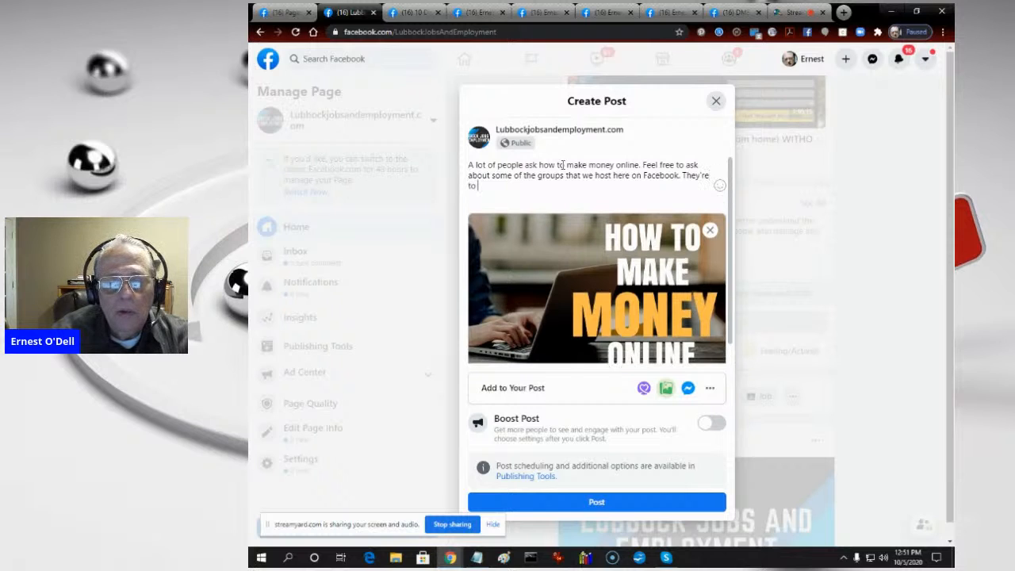
text(, and you can find them at)
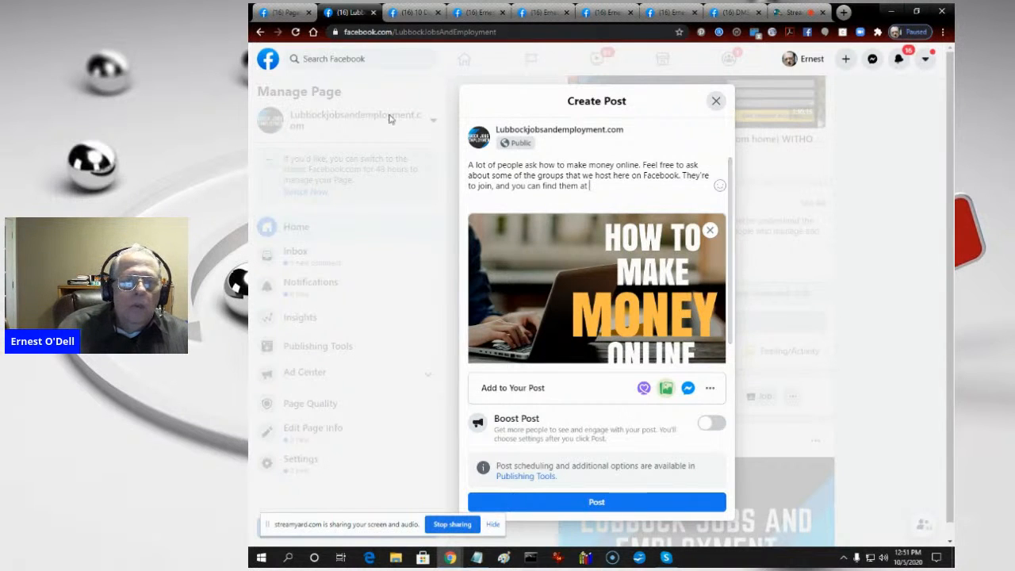
- Copy the web address of the 10 Day Free Marketing Course page and paste it at the end of the post's text
click(410, 13)
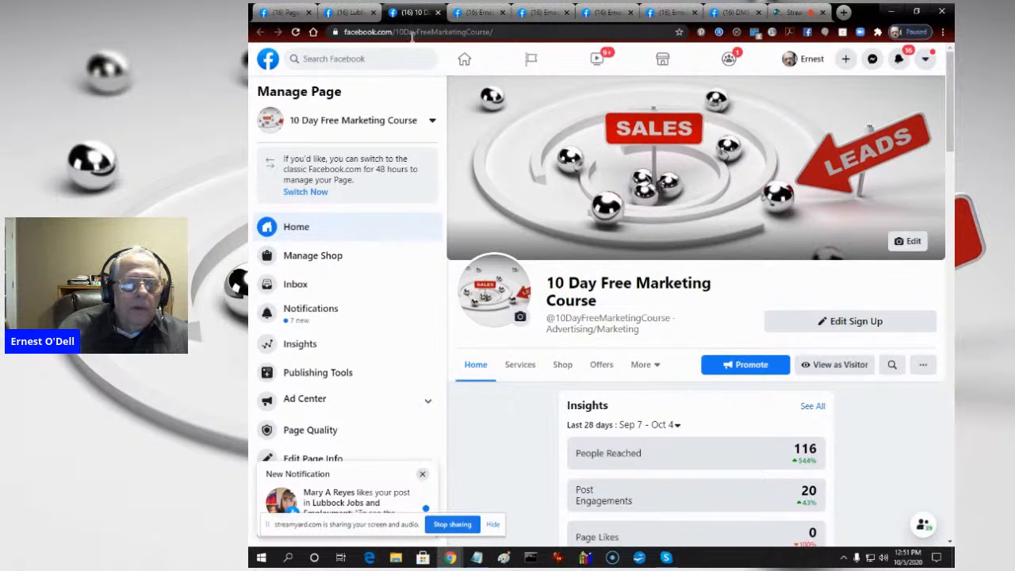
click(412, 33)
right_click(412, 34)
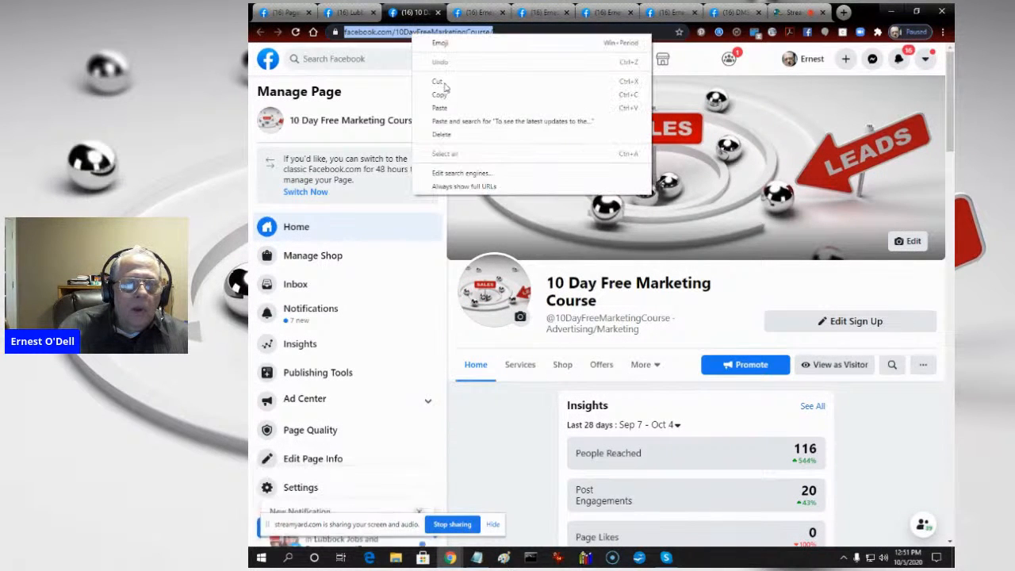
click(449, 95)
click(354, 13)
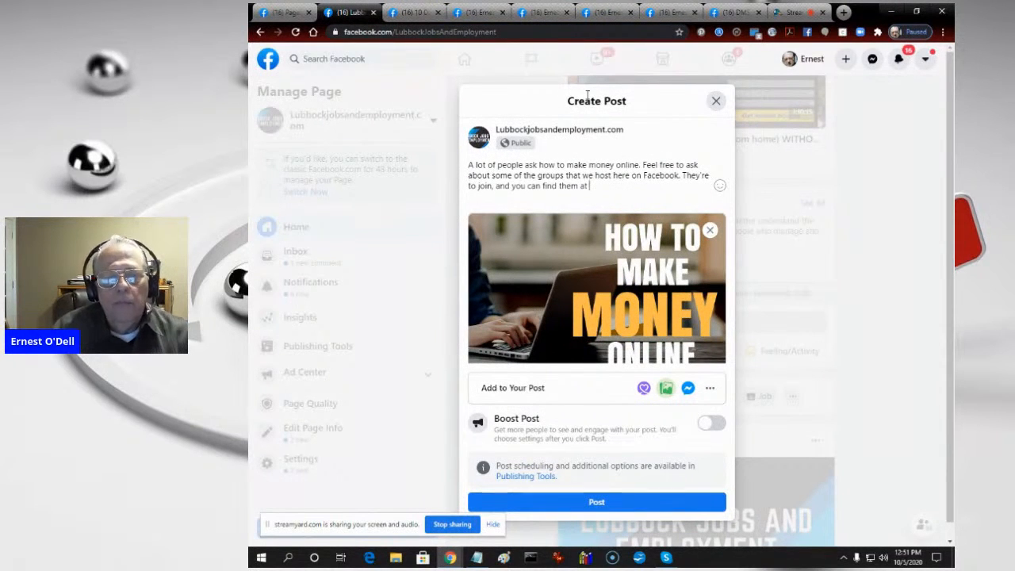
key(ctrl+v)
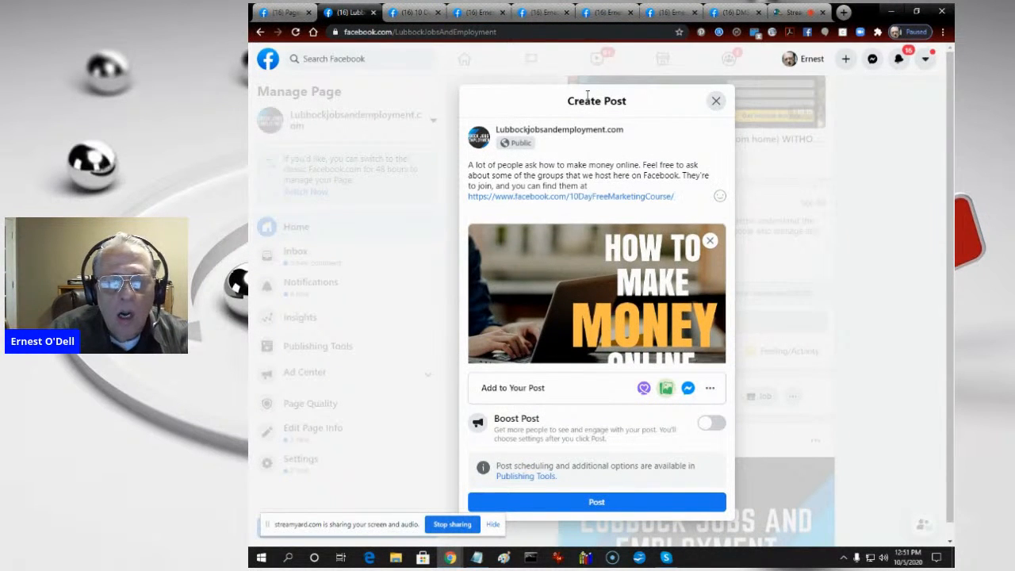
- Finish the post's text with "where you can learn how to build Facebook pages." and publish the post
text(where you)
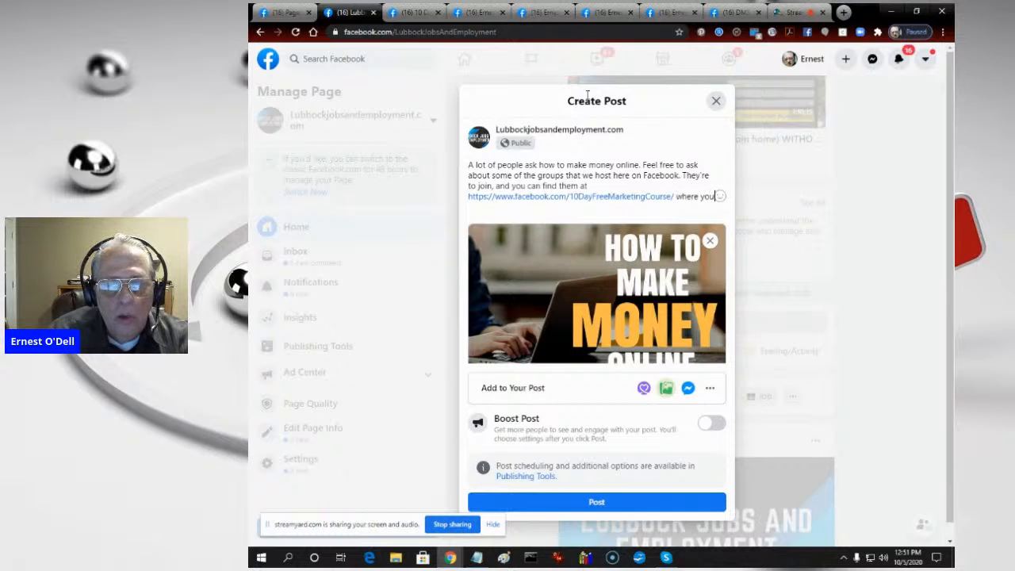
text( can learn h)
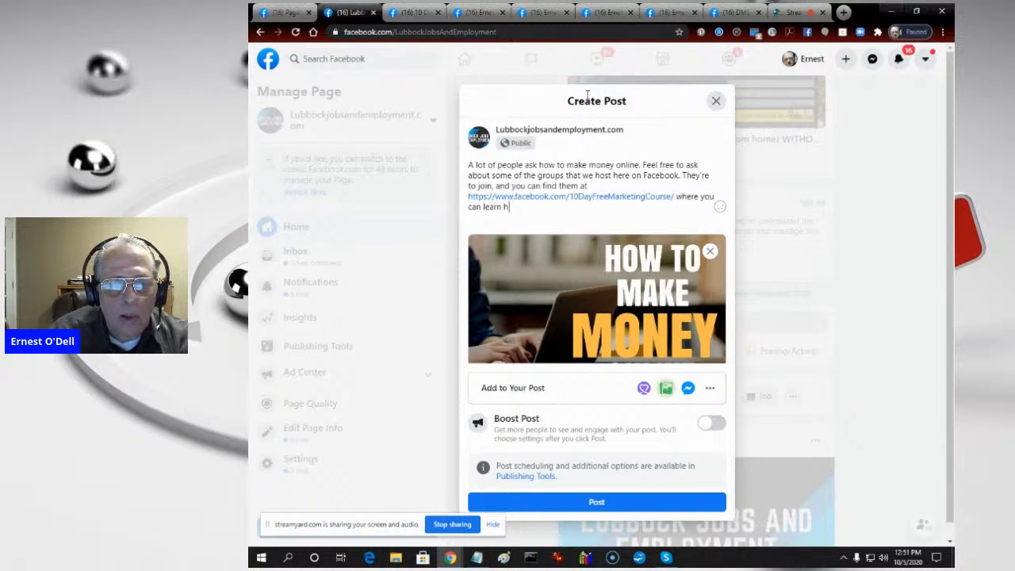
text(ow to build)
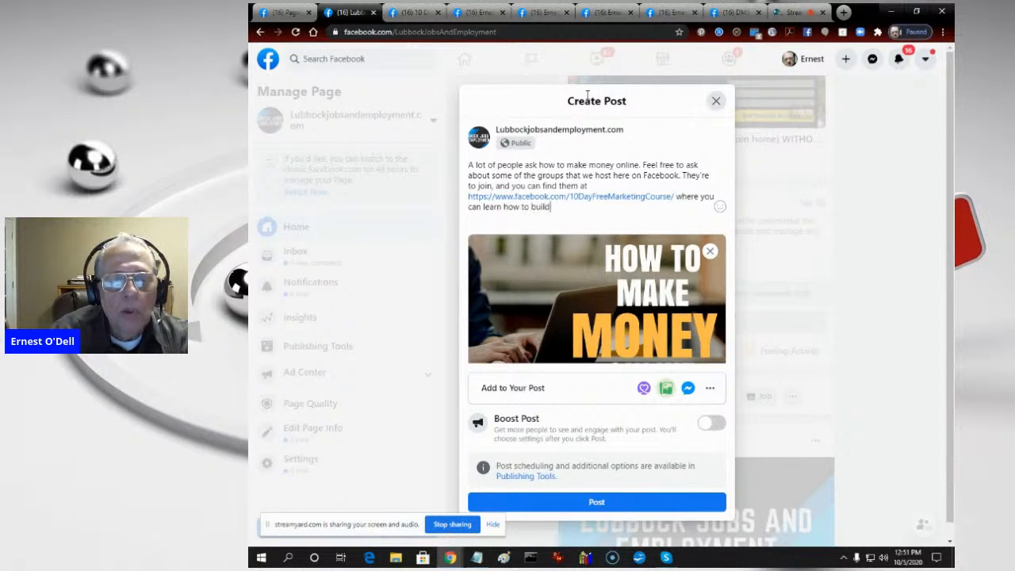
text( Faceb)
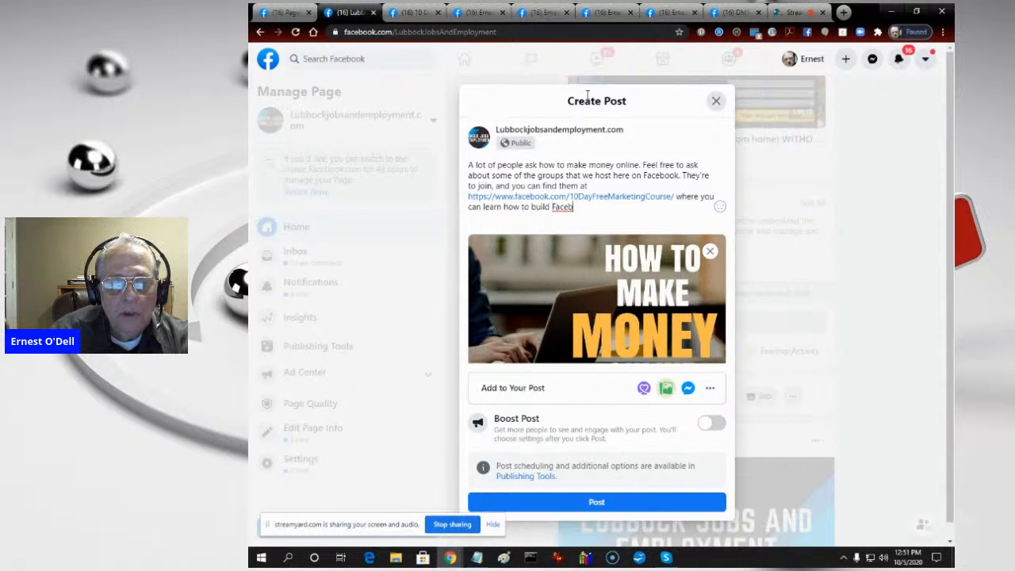
text(ook pages.)
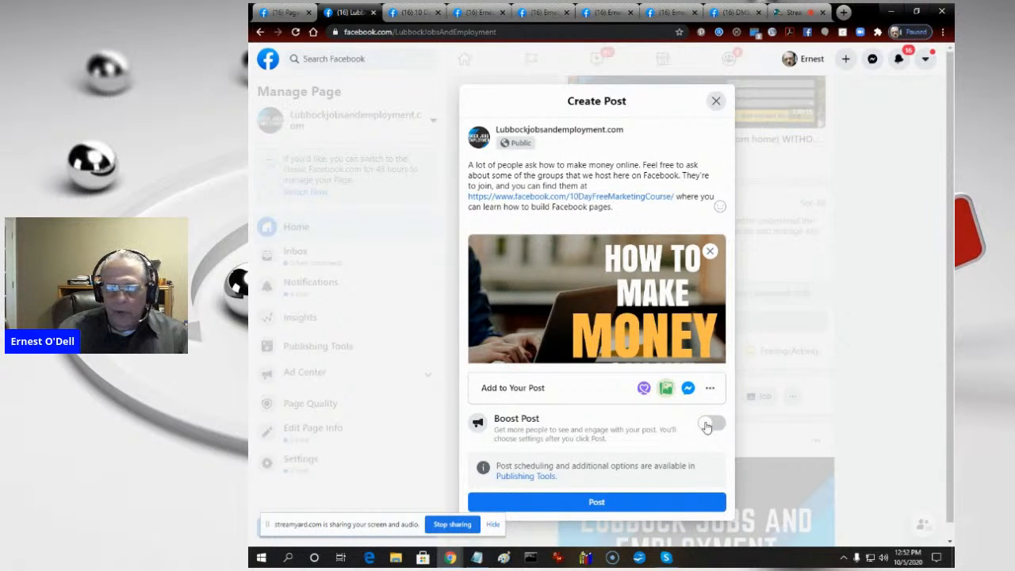
click(615, 501)
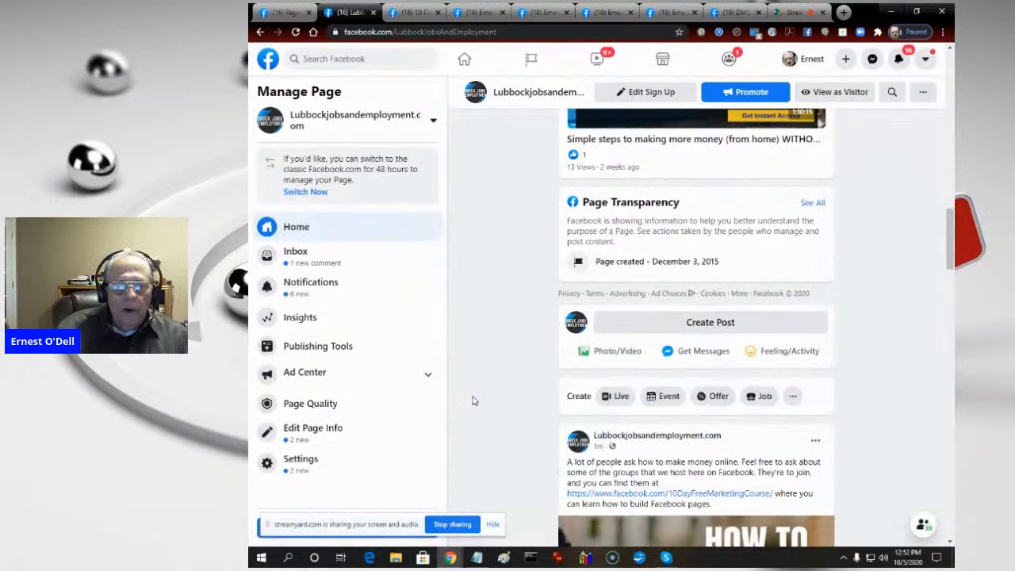
- Check the published money-making post, review the scheduled posts of the Lubbockjobsandemployment.com page, and close that page
scroll(496, 378, down, 5)
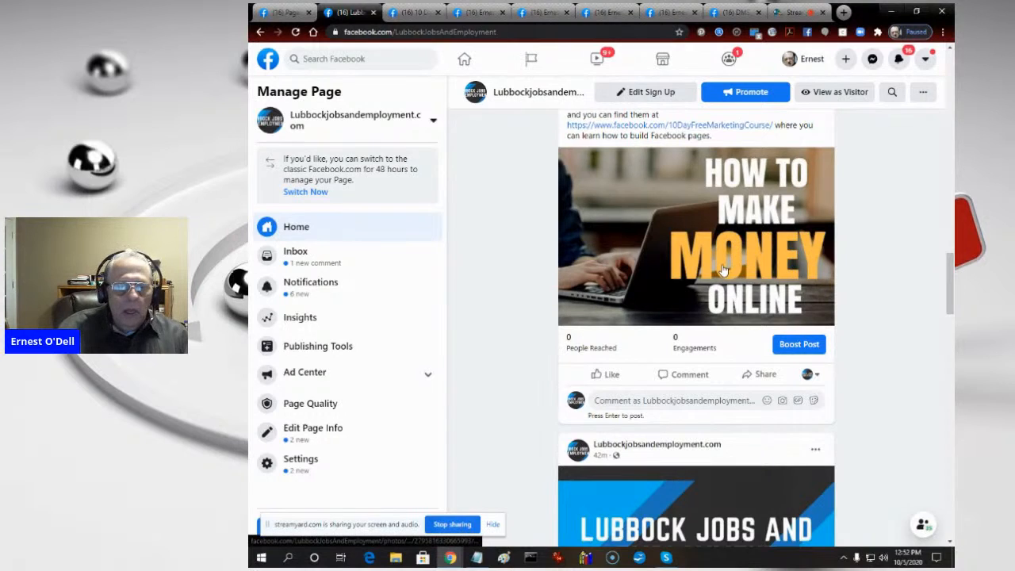
click(355, 350)
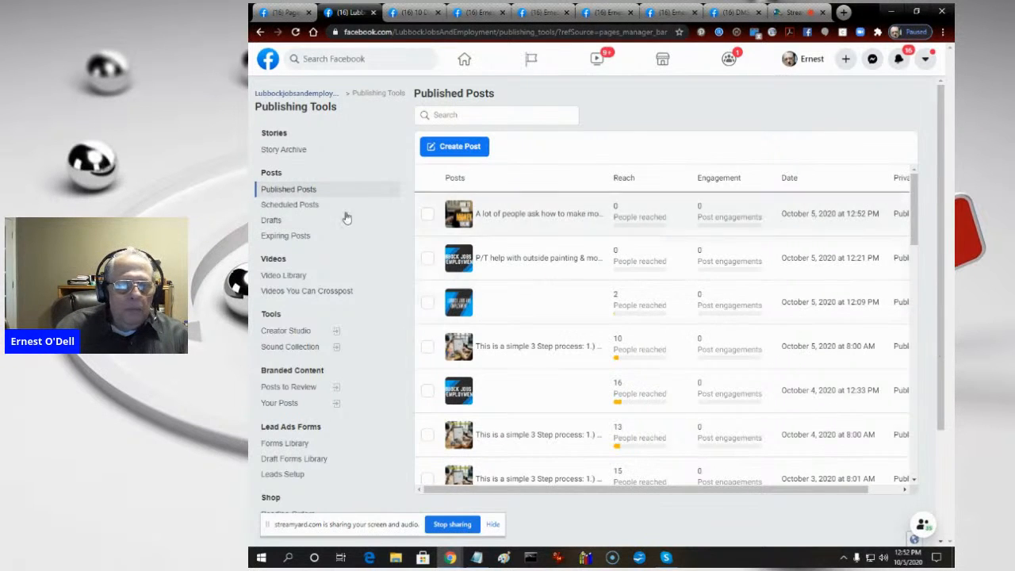
click(296, 208)
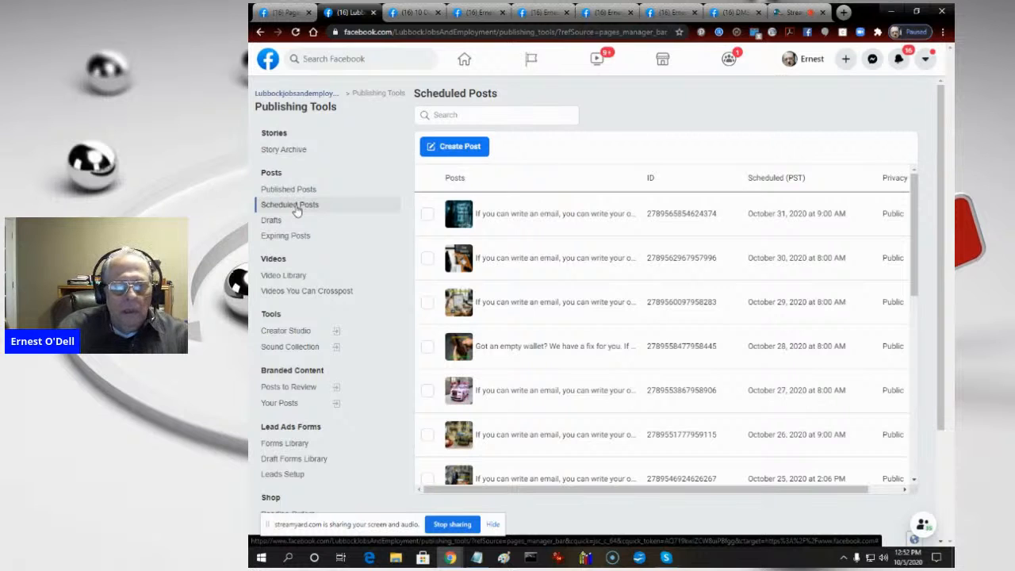
click(375, 14)
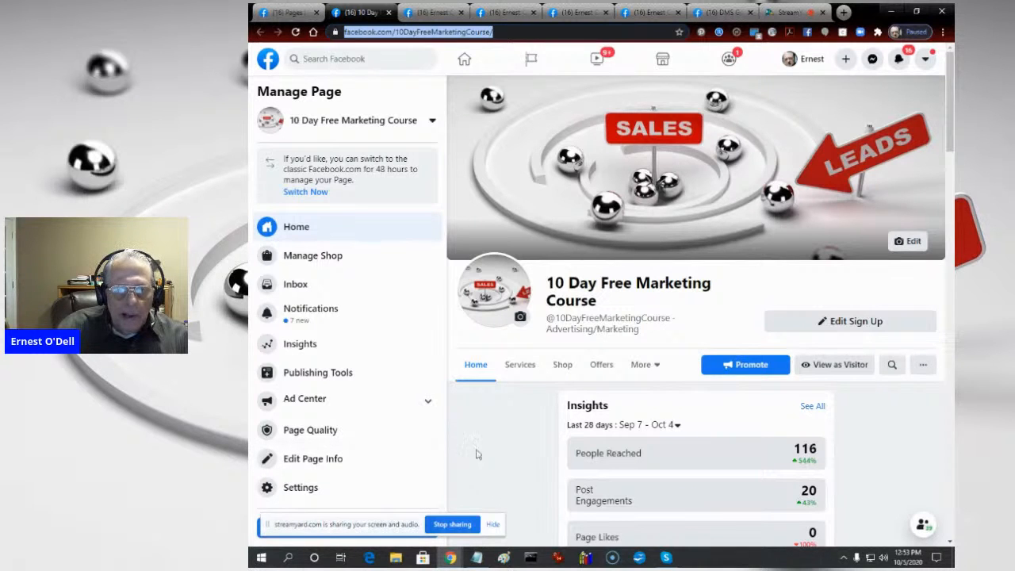
- Review the scheduled posts of the 10 Day Free Marketing Course page and close that page
click(295, 372)
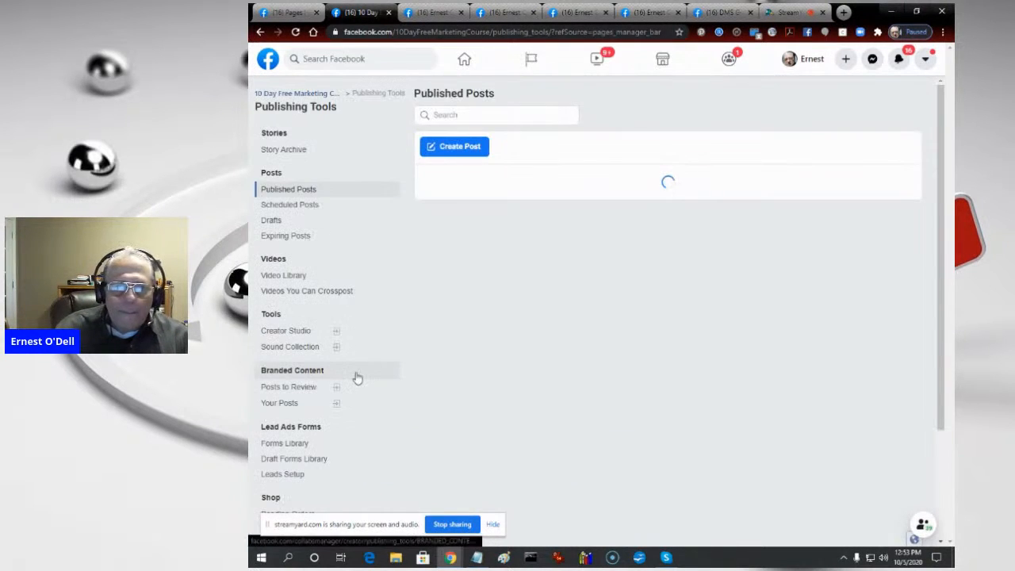
click(264, 205)
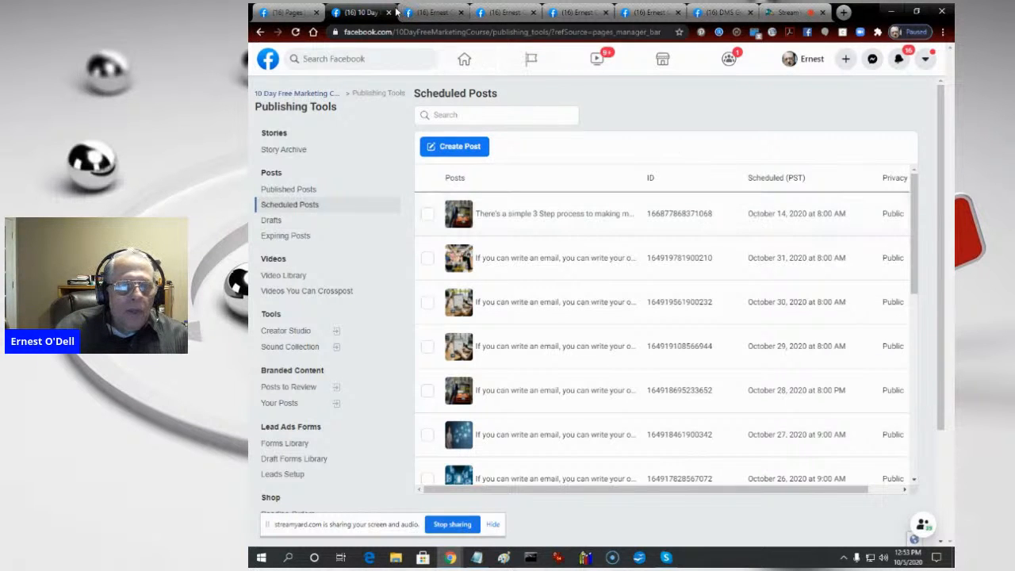
click(390, 13)
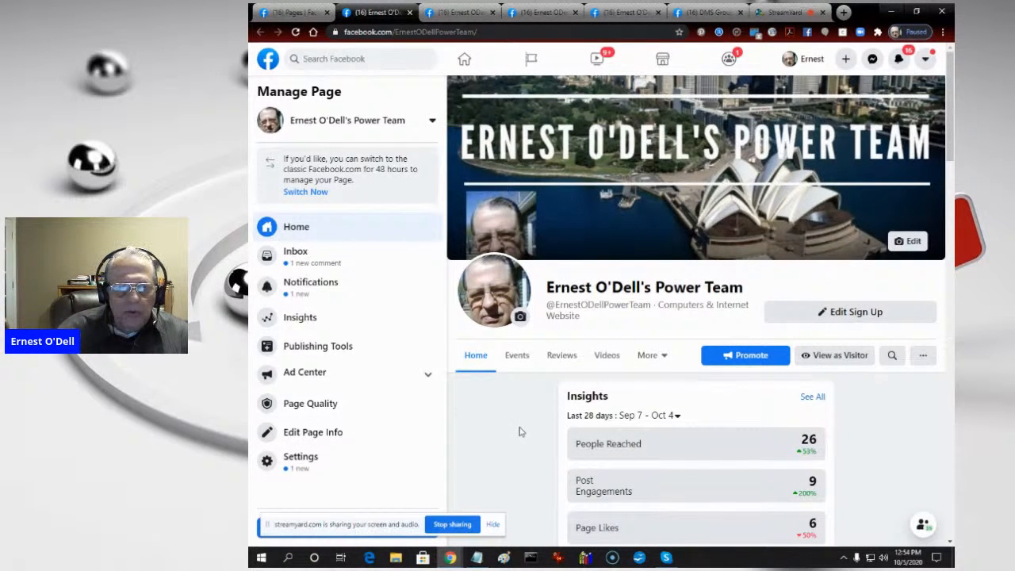
- Review the published and scheduled posts of the Power Team page and close that page
click(312, 349)
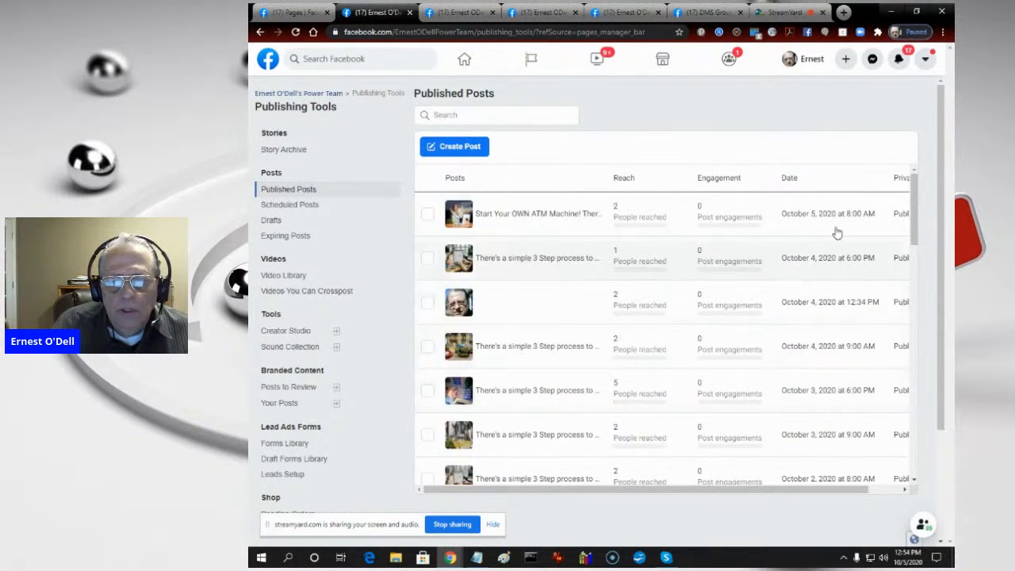
click(287, 206)
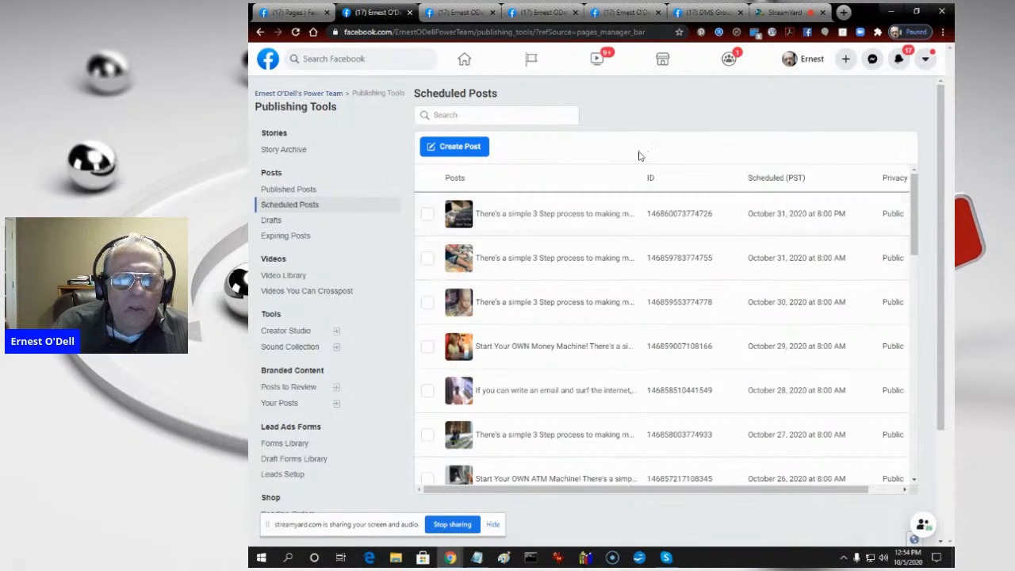
click(412, 12)
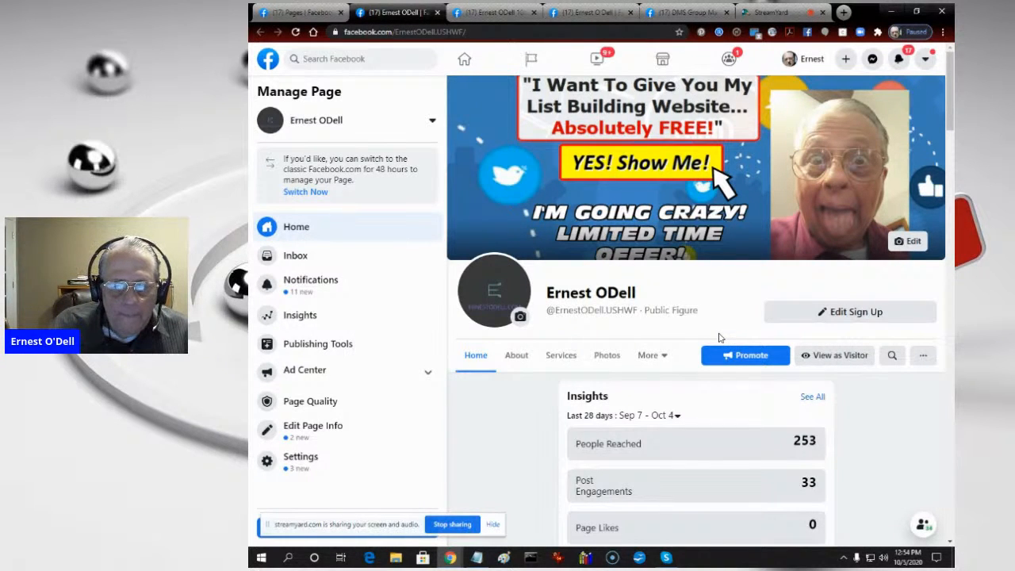
- View the USHWF page as a visitor and check the email marketing and TrafficWave pages opened by its Sign Up link
click(834, 357)
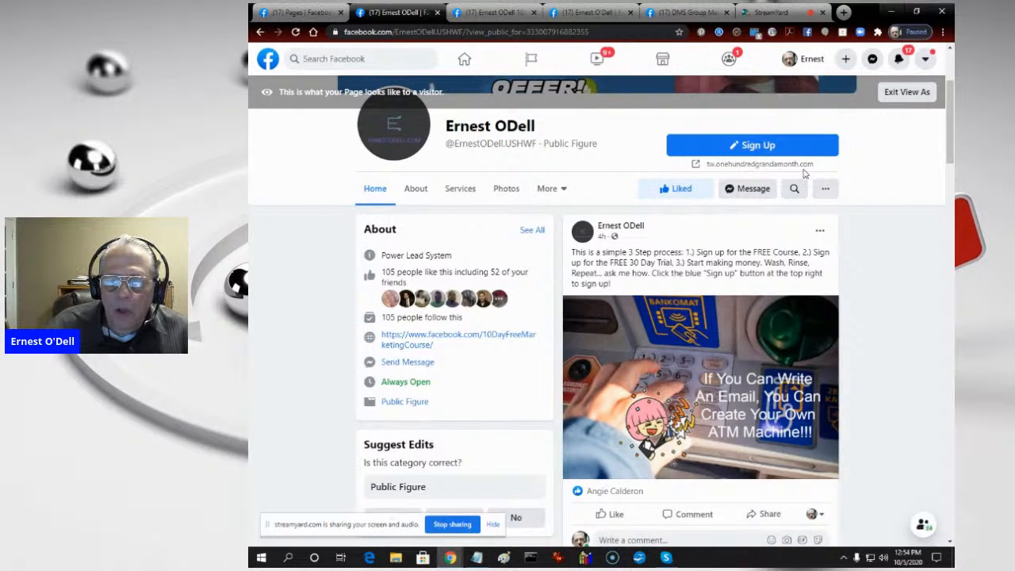
click(759, 150)
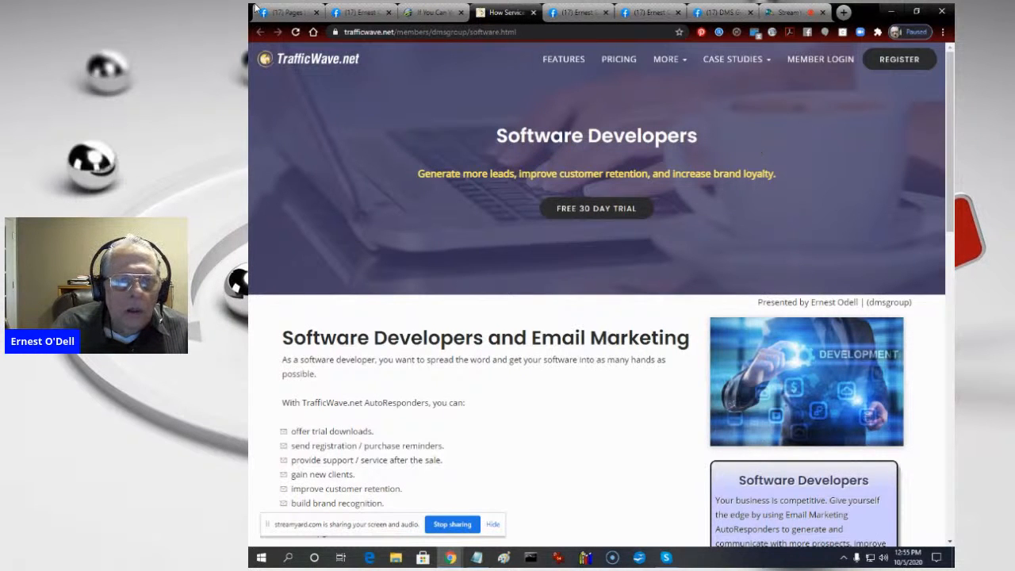
click(440, 10)
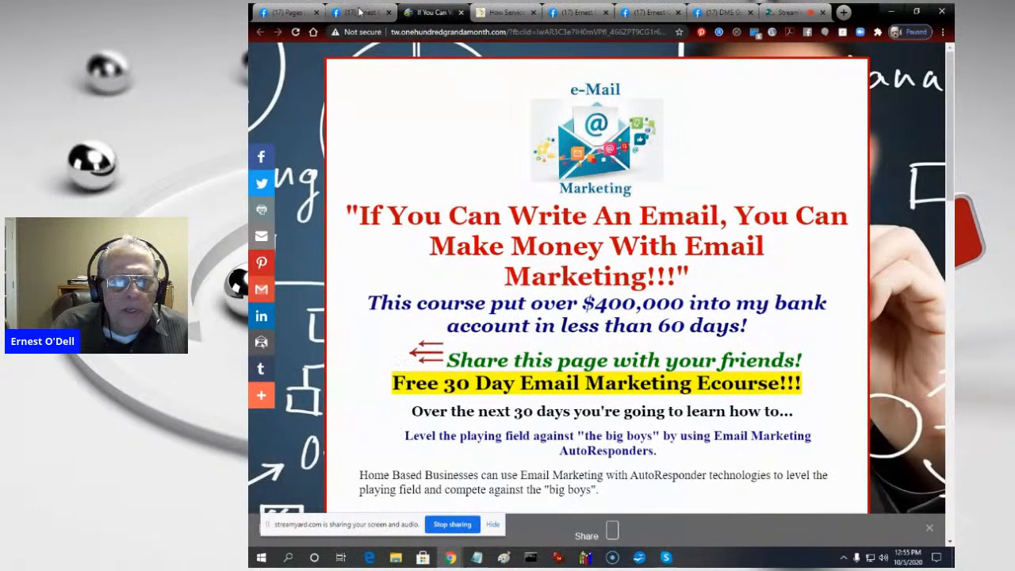
click(498, 12)
click(421, 13)
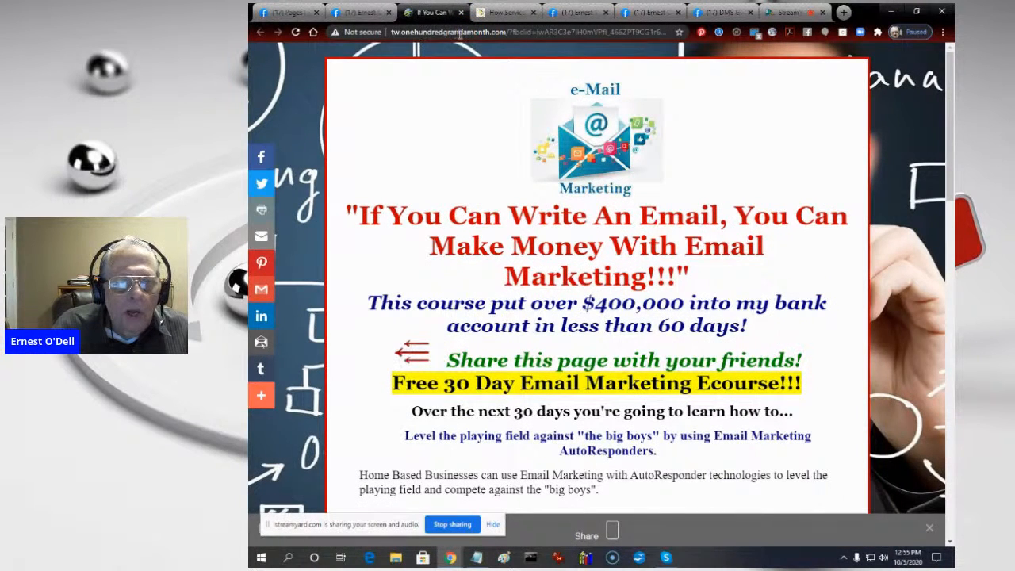
click(361, 13)
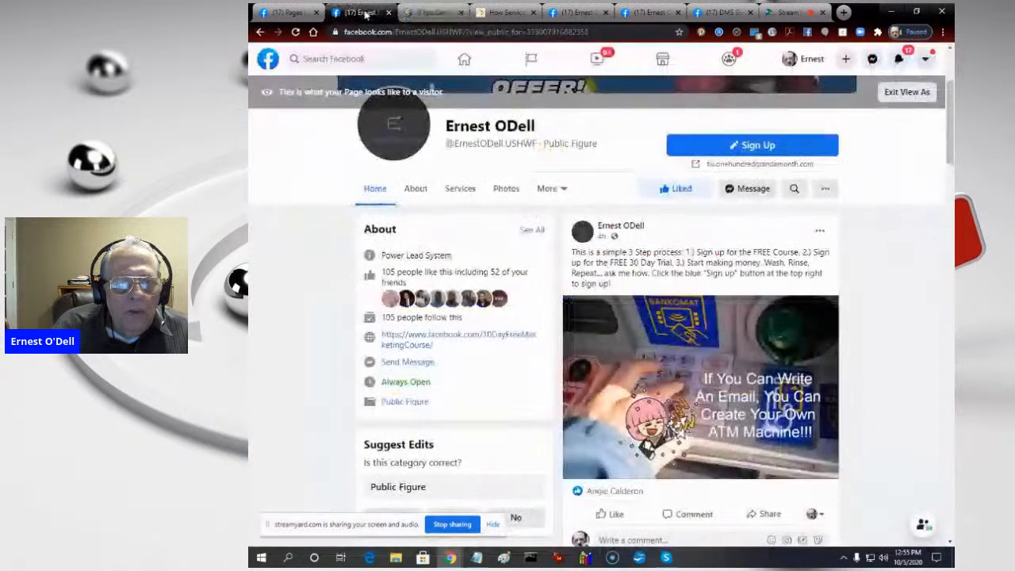
- Open the Sign Up link again and compare the email marketing course page with the TrafficWave Entertainers page
click(754, 147)
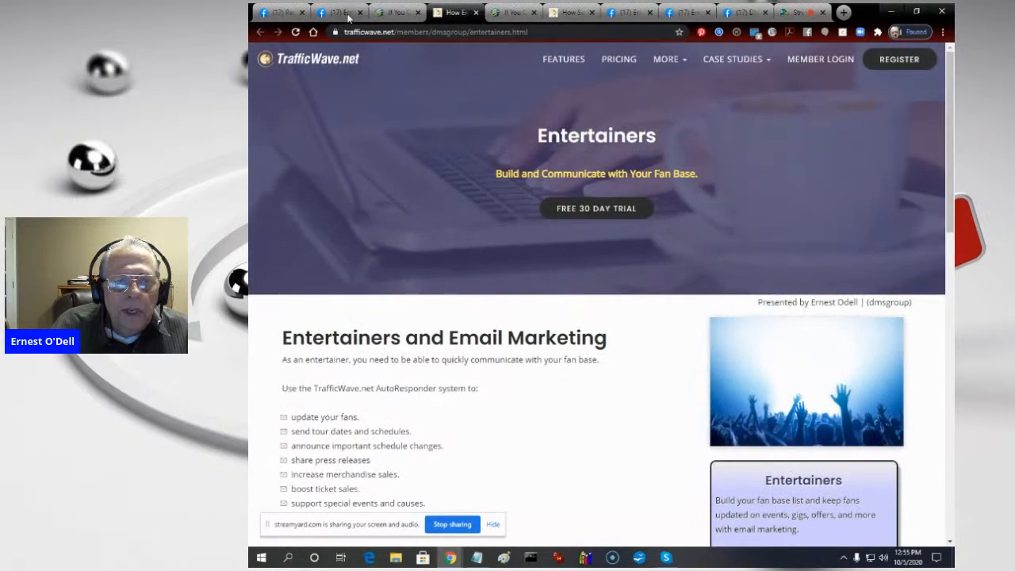
click(392, 13)
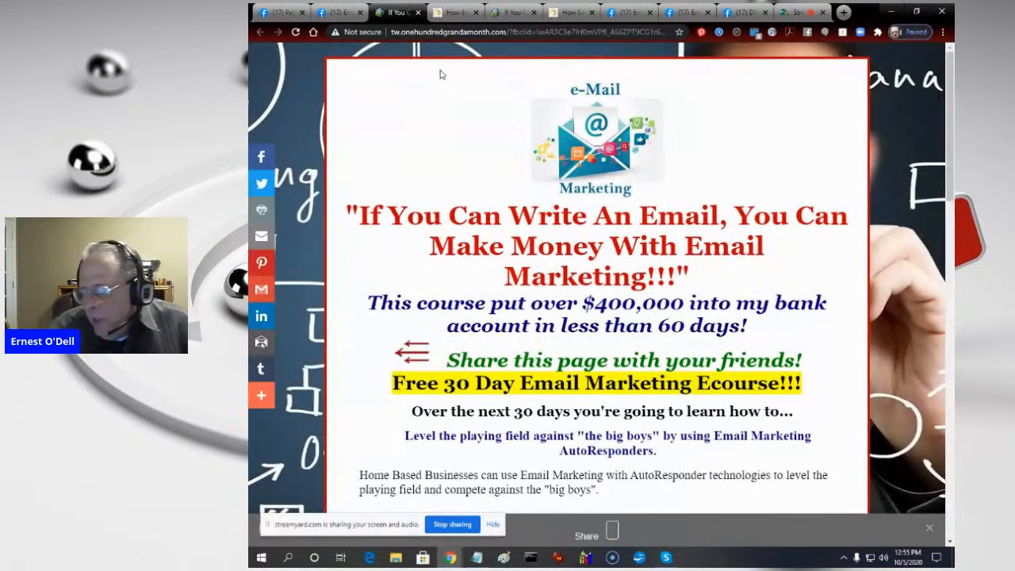
click(454, 12)
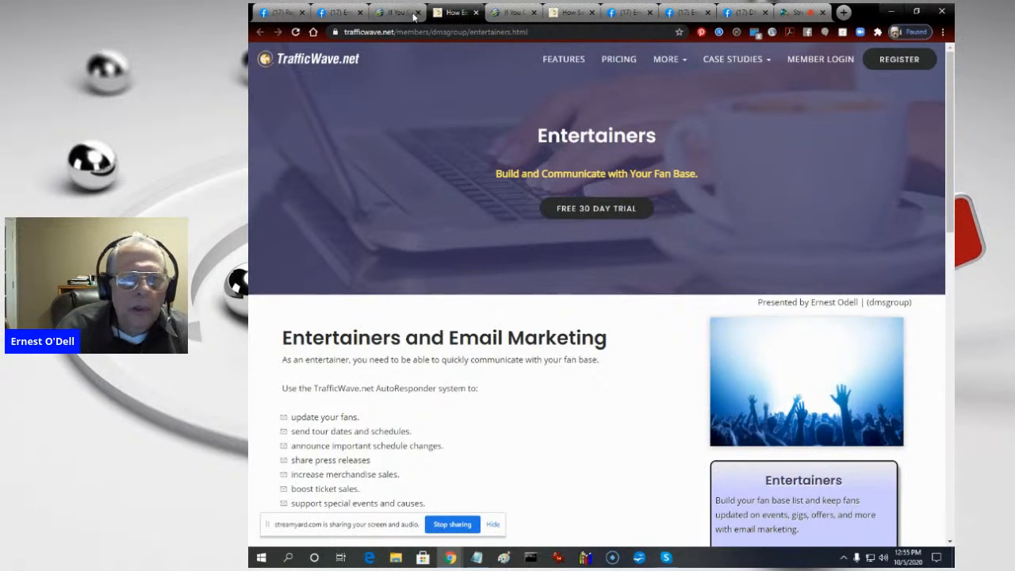
- Close the email marketing course pages and TrafficWave pages opened from the Sign Up link
click(419, 14)
click(419, 14)
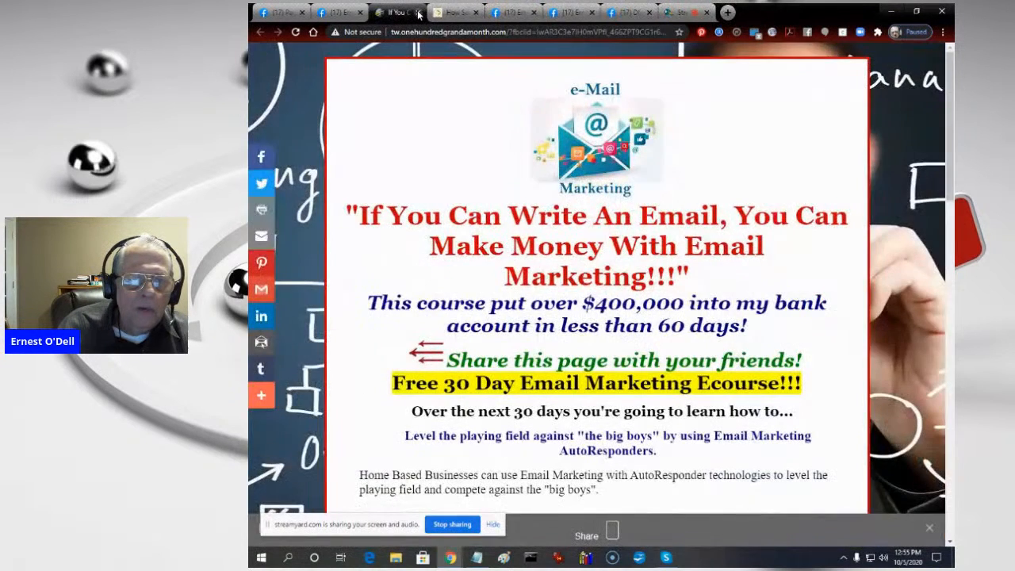
click(419, 13)
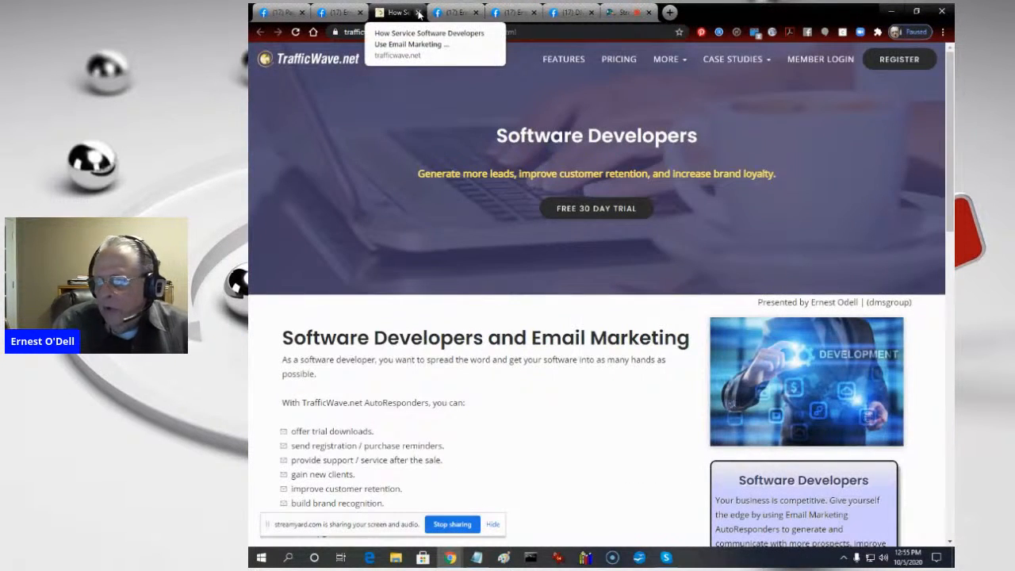
click(419, 13)
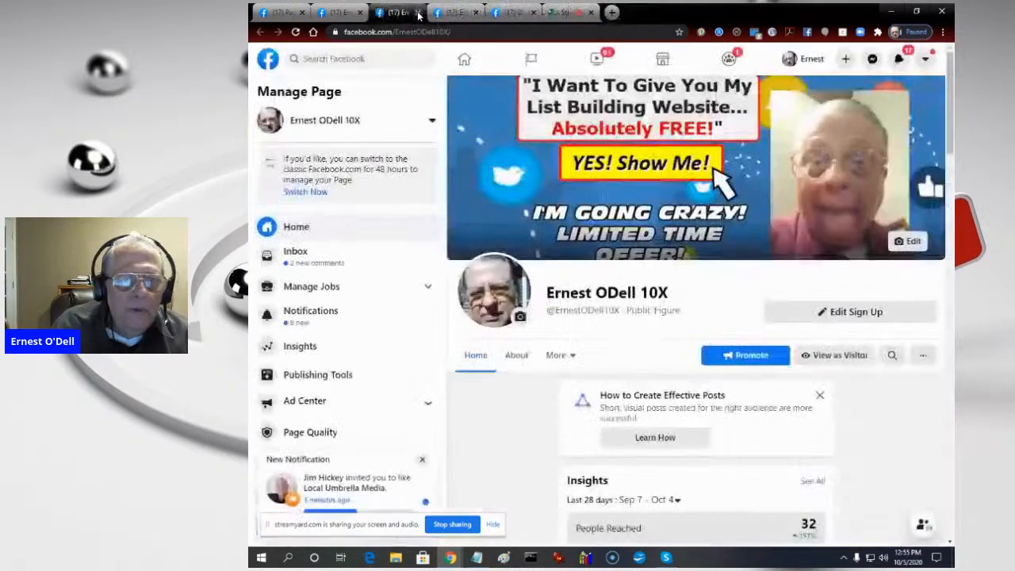
- Exit the visitor view of the USHWF page and close that page
click(340, 13)
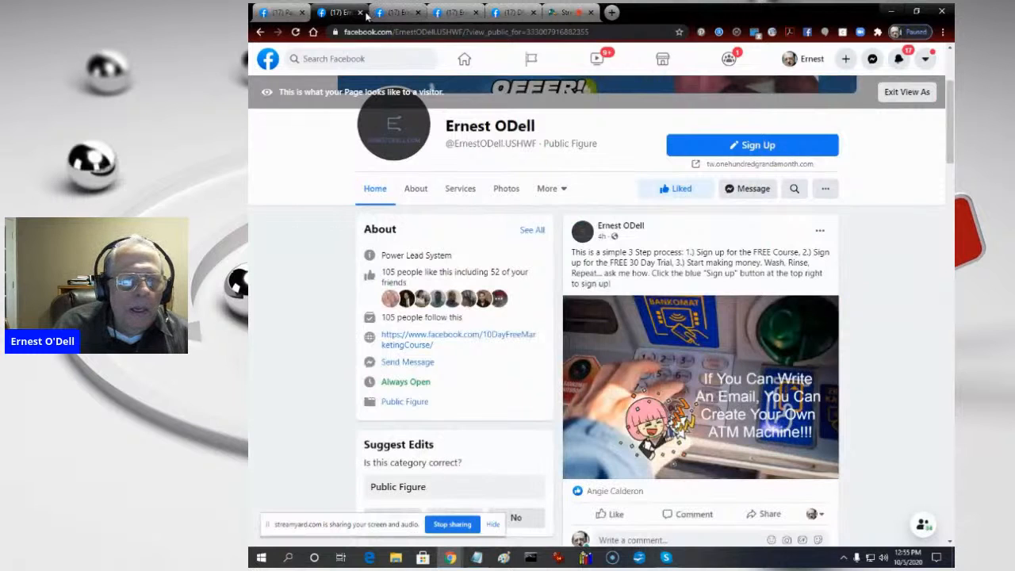
click(908, 92)
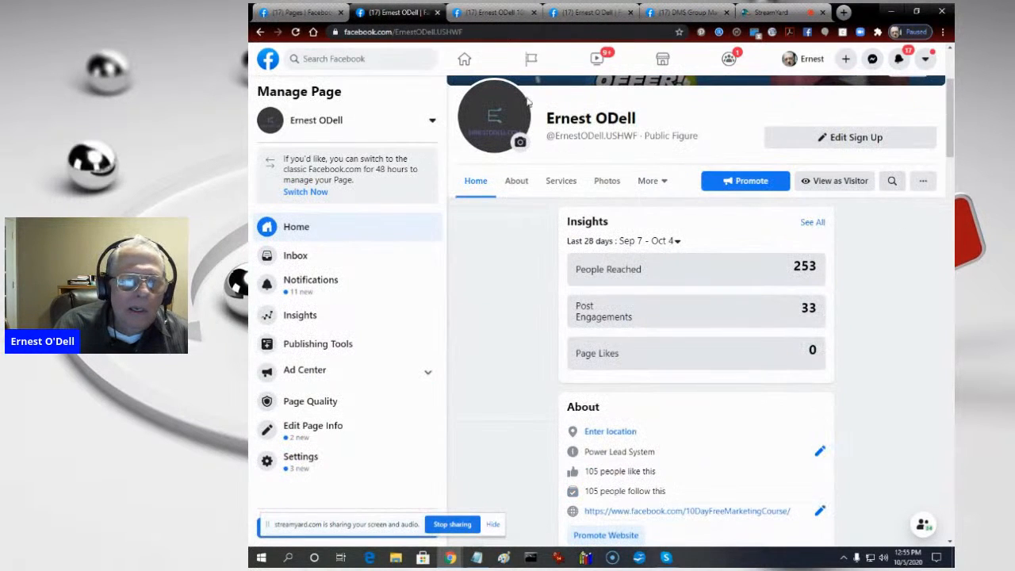
click(437, 13)
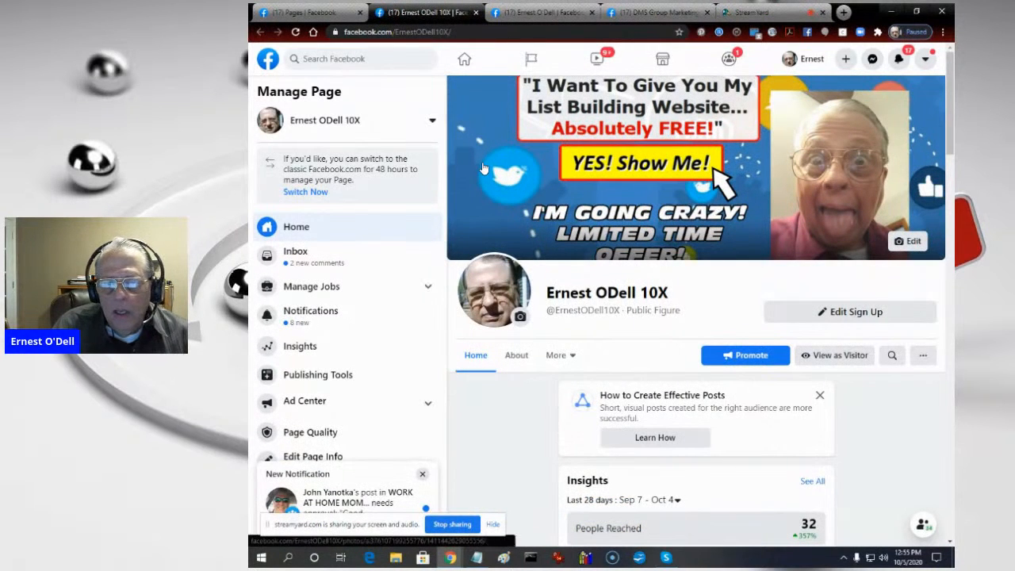
- Preview the 10X page as a visitor and return to its management view
click(830, 362)
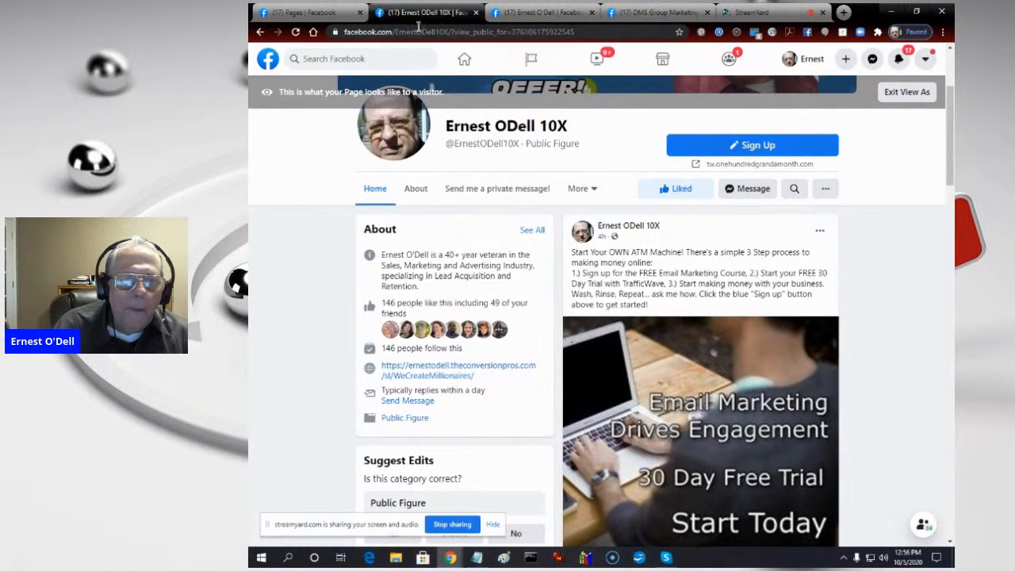
click(911, 95)
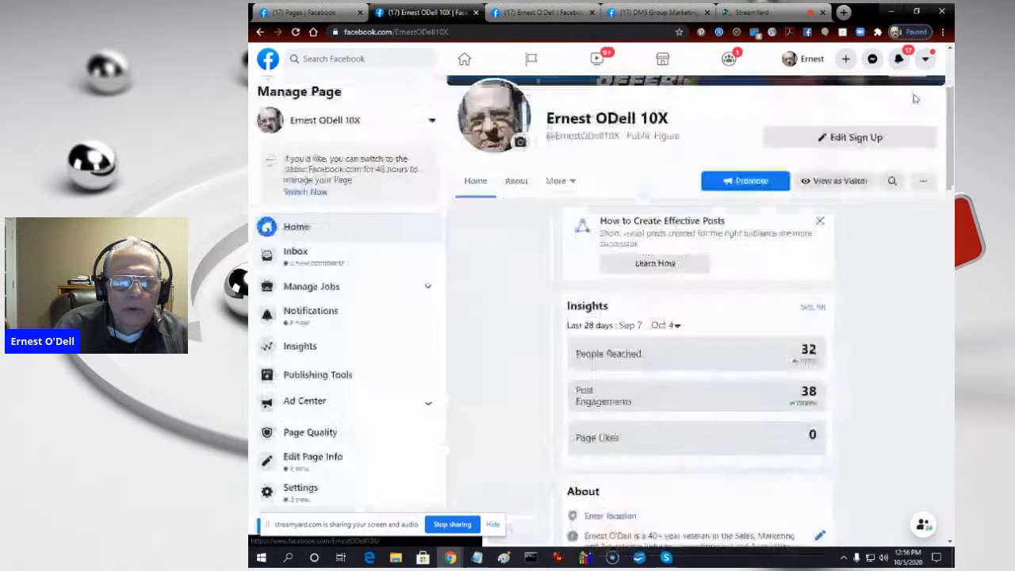
- Open the 10X page's published post from October 4, 2020 at 12:35 PM for text editing
click(332, 375)
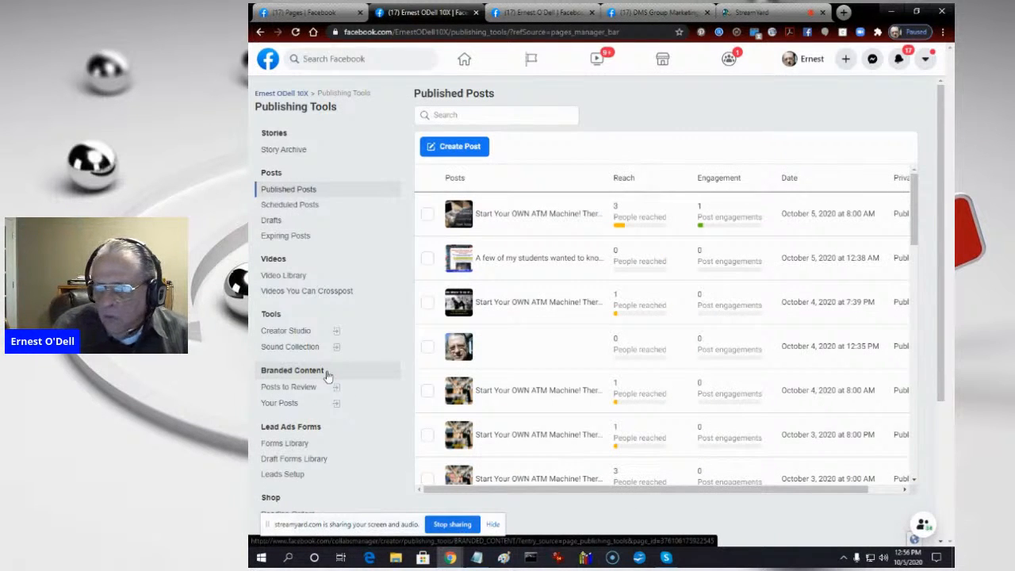
click(760, 13)
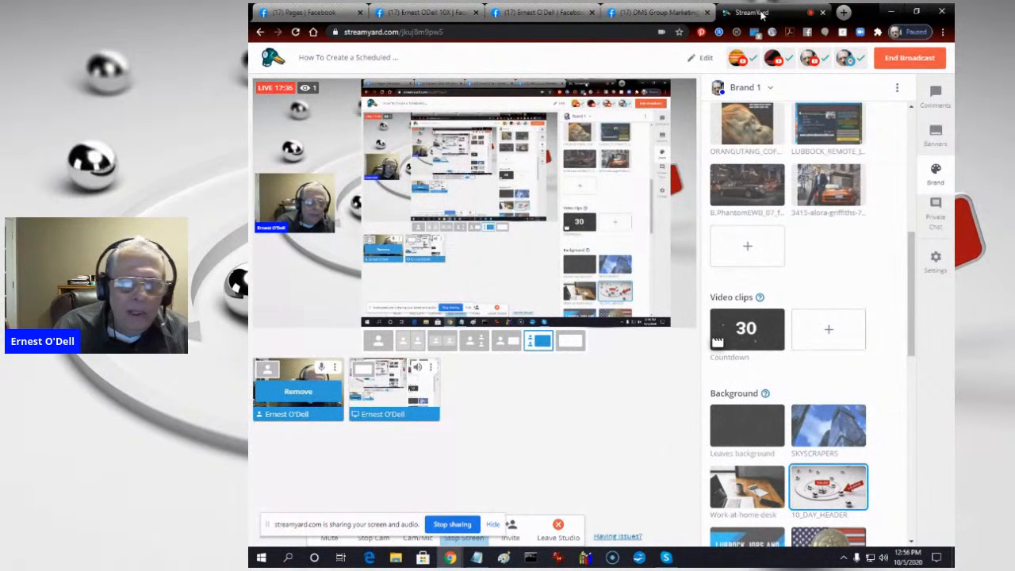
click(421, 13)
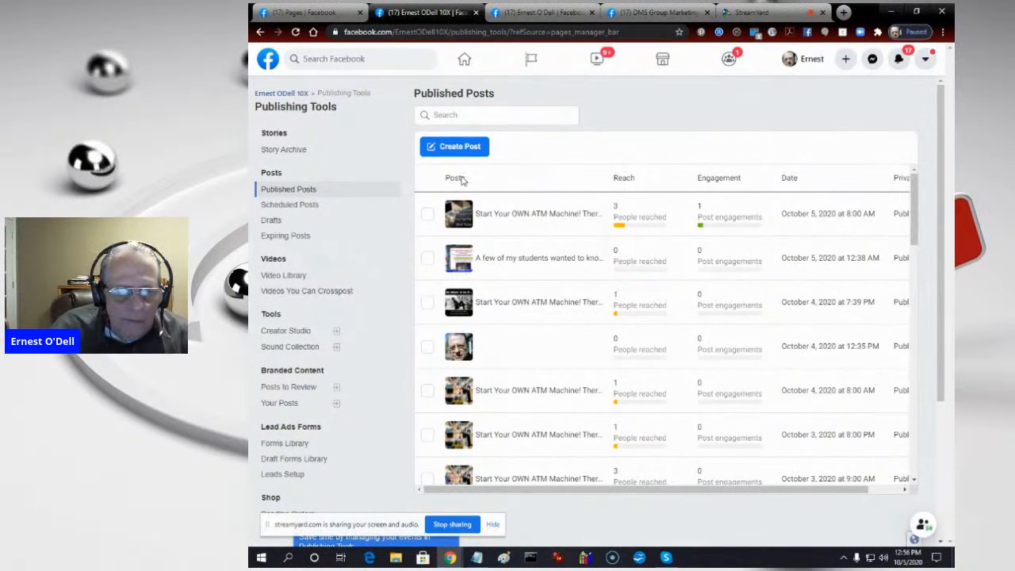
click(500, 351)
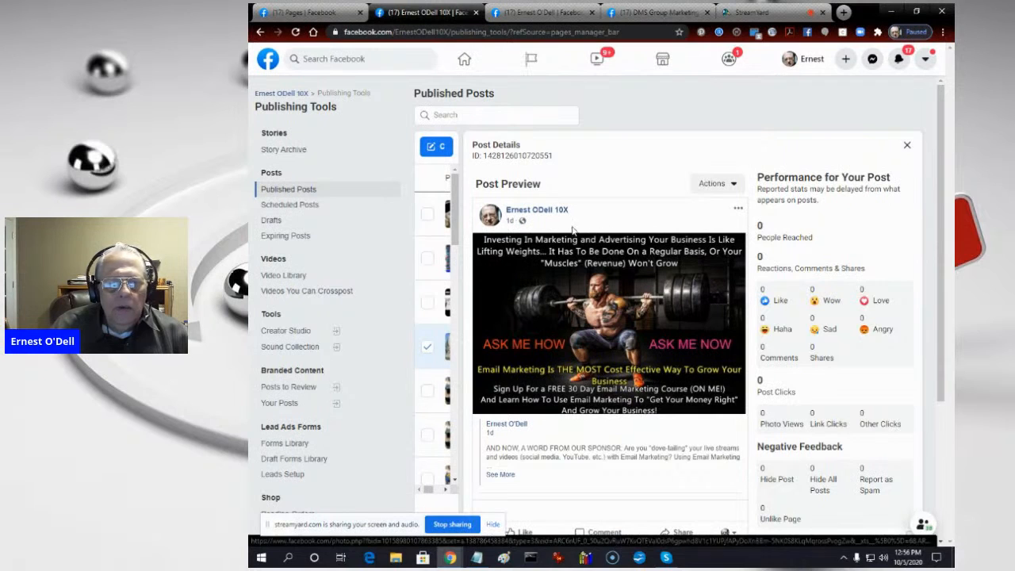
click(738, 211)
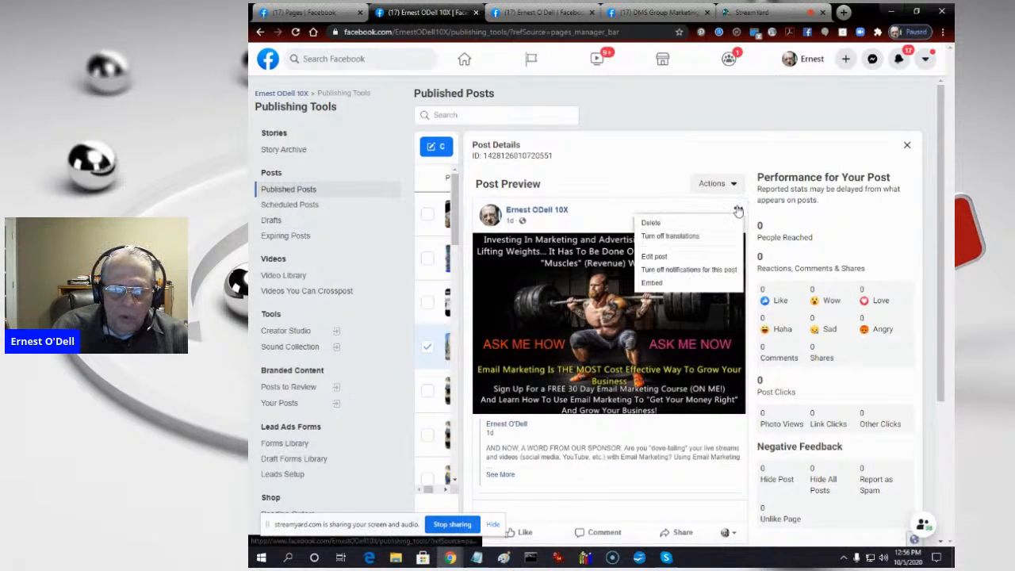
click(668, 257)
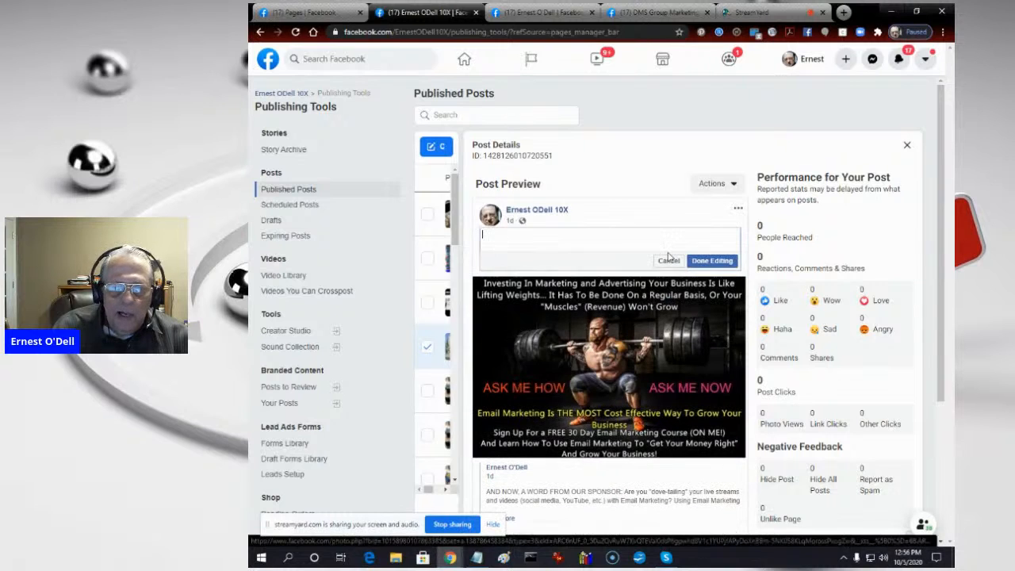
- Expand the shared post's description and copy its full text, starting with "AND NOW, A WORD FROM OUR SPONSOR"
click(510, 522)
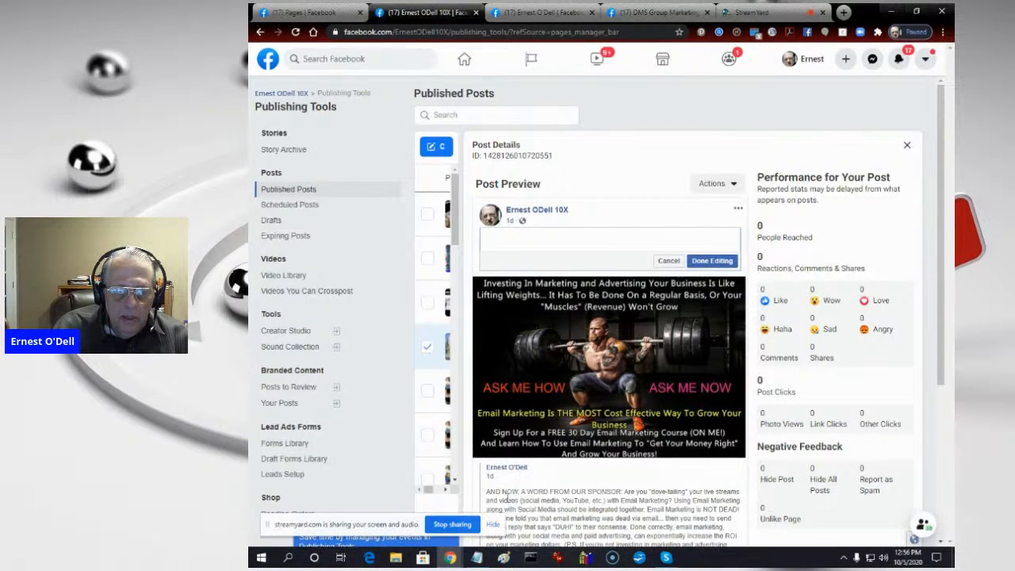
drag(487, 492, 525, 403)
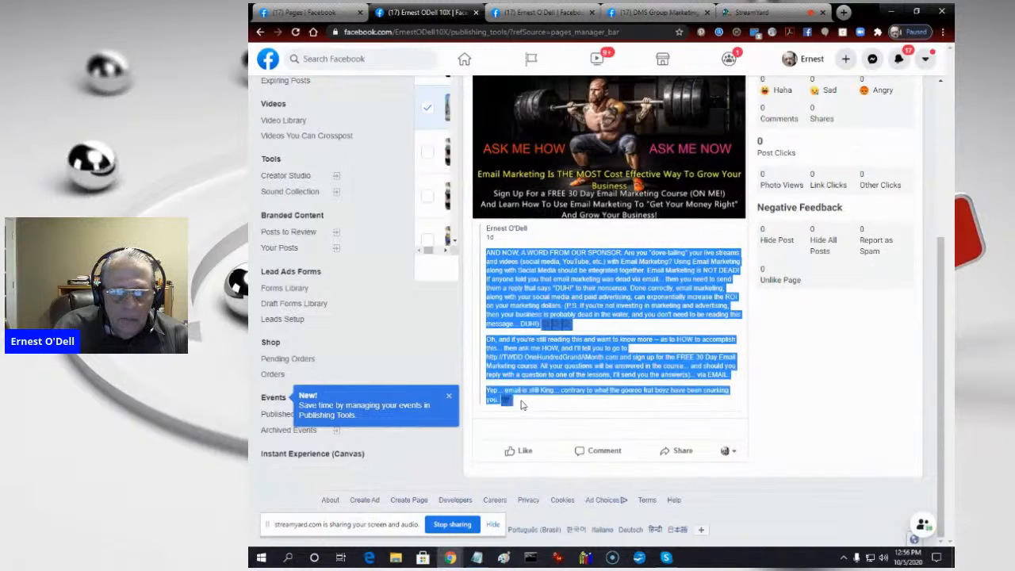
right_click(609, 287)
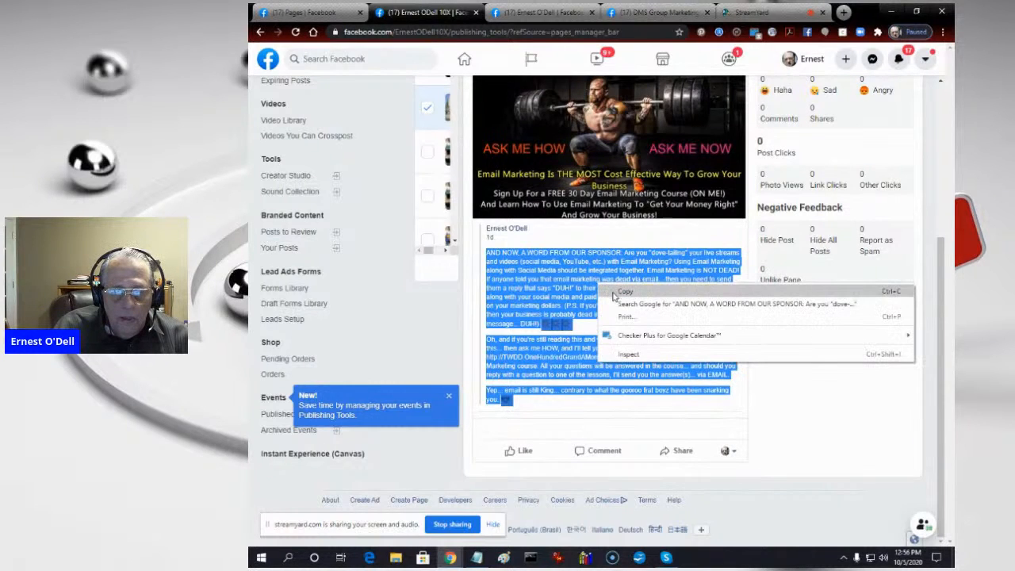
click(624, 291)
click(615, 295)
scroll(615, 297, up, 3)
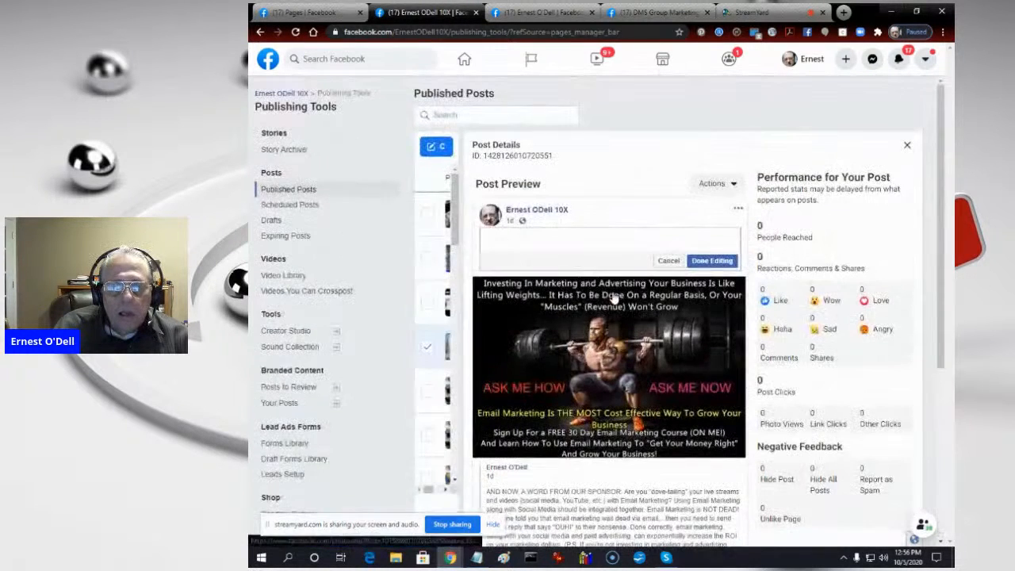
- Paste the copied sponsor message into the post's empty text and save the edit
right_click(569, 236)
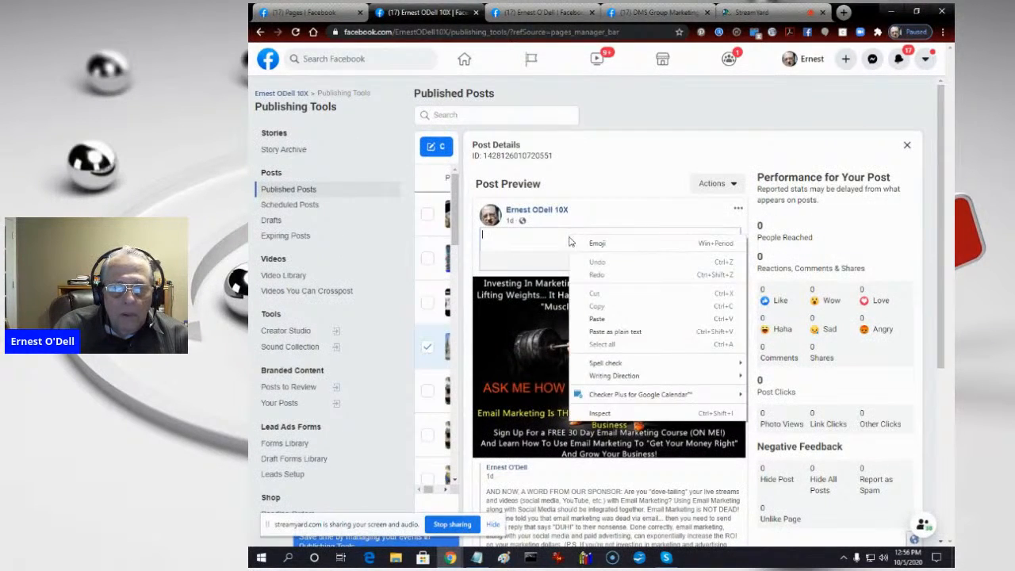
click(604, 333)
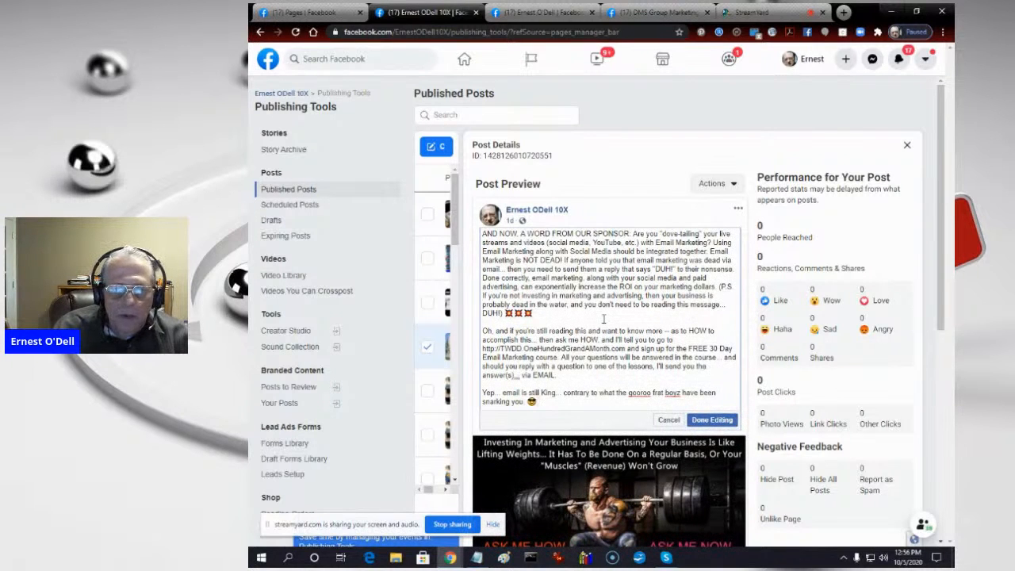
click(710, 423)
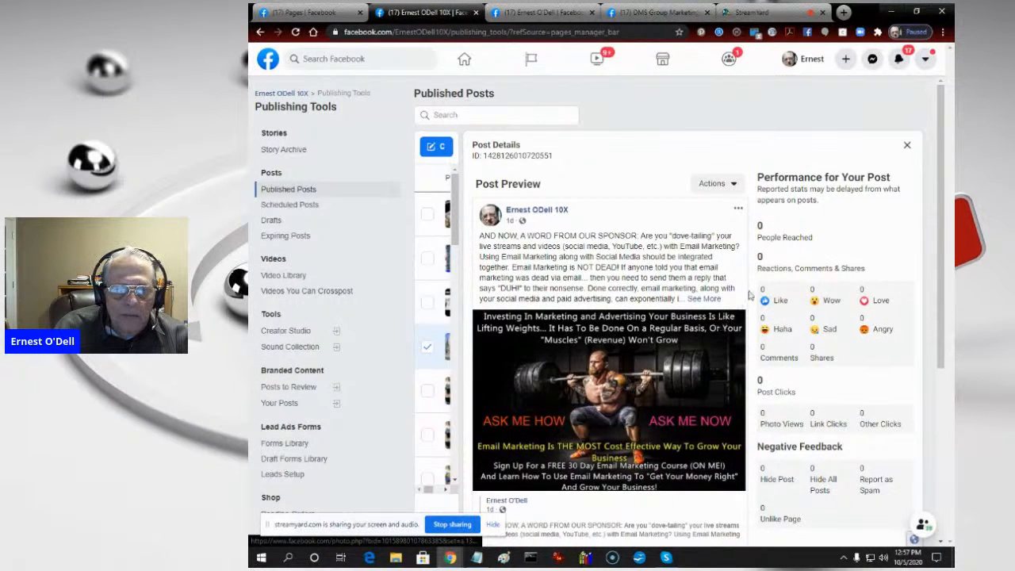
- Review the scheduled and published posts of the 10X page and close that page
click(264, 205)
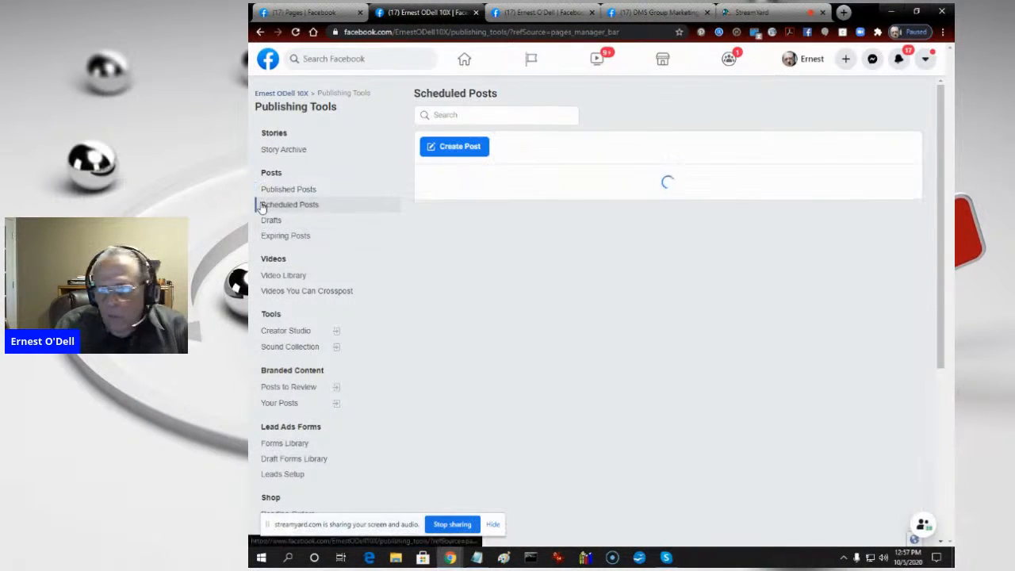
click(284, 188)
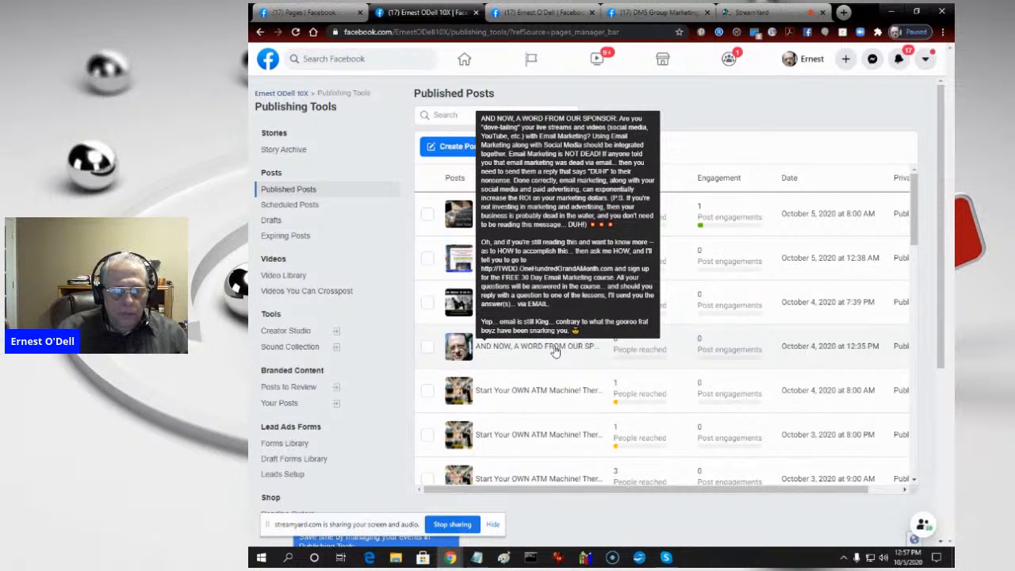
click(286, 204)
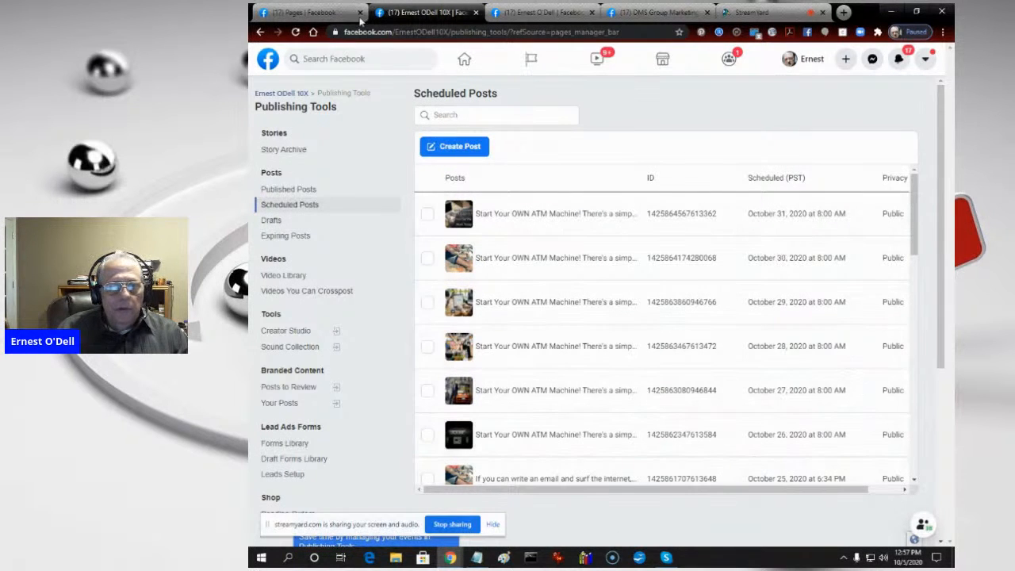
click(475, 12)
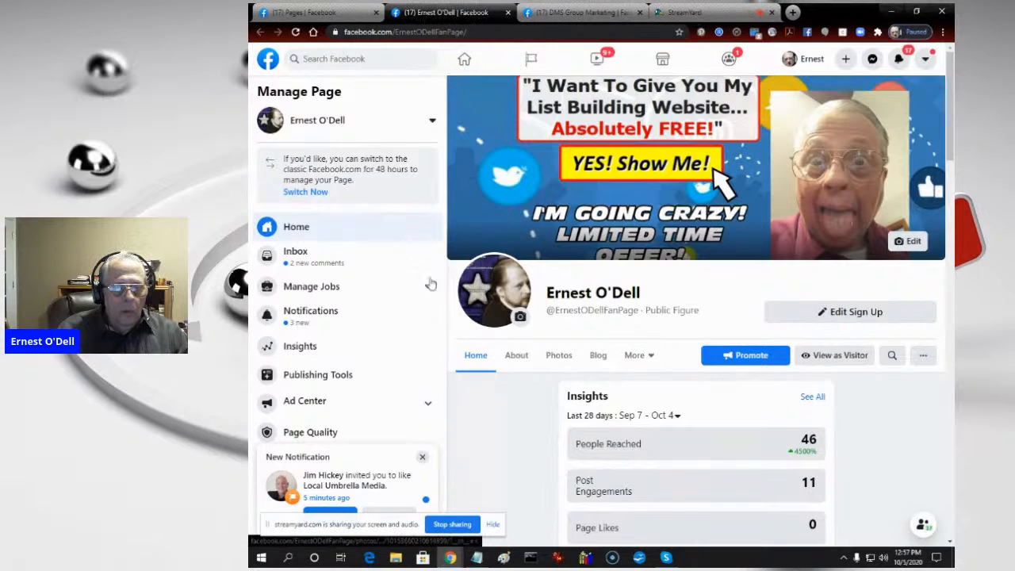
- Review the published and scheduled posts of the public-figure fan page and close that page
click(334, 380)
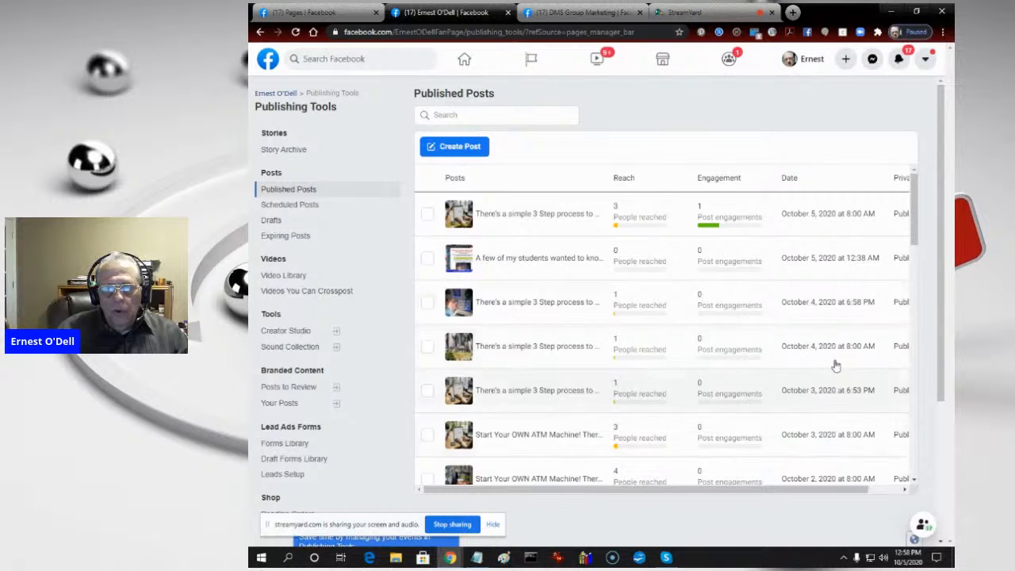
scroll(833, 301, down, 2)
scroll(828, 307, down, 3)
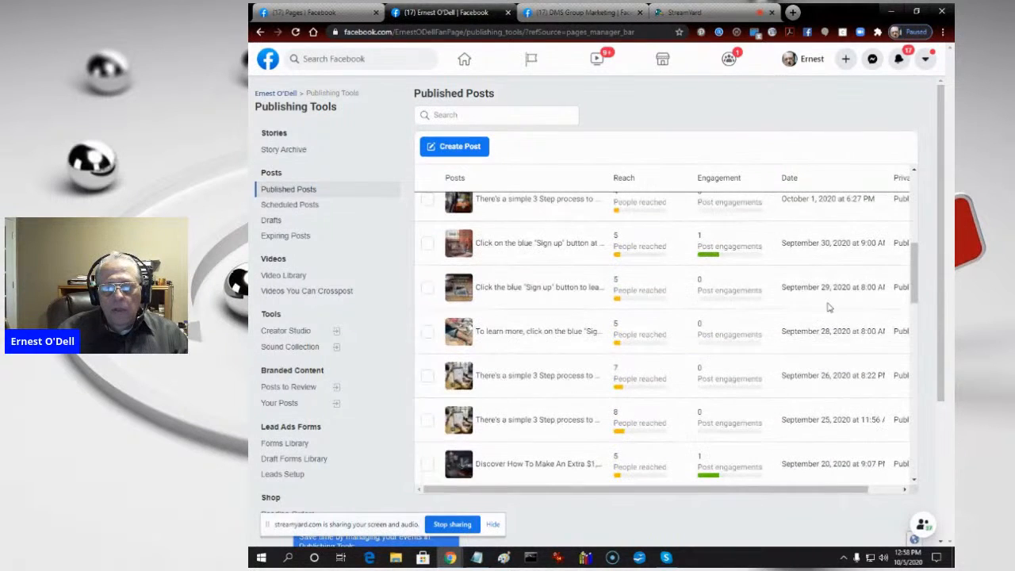
scroll(829, 309, up, 5)
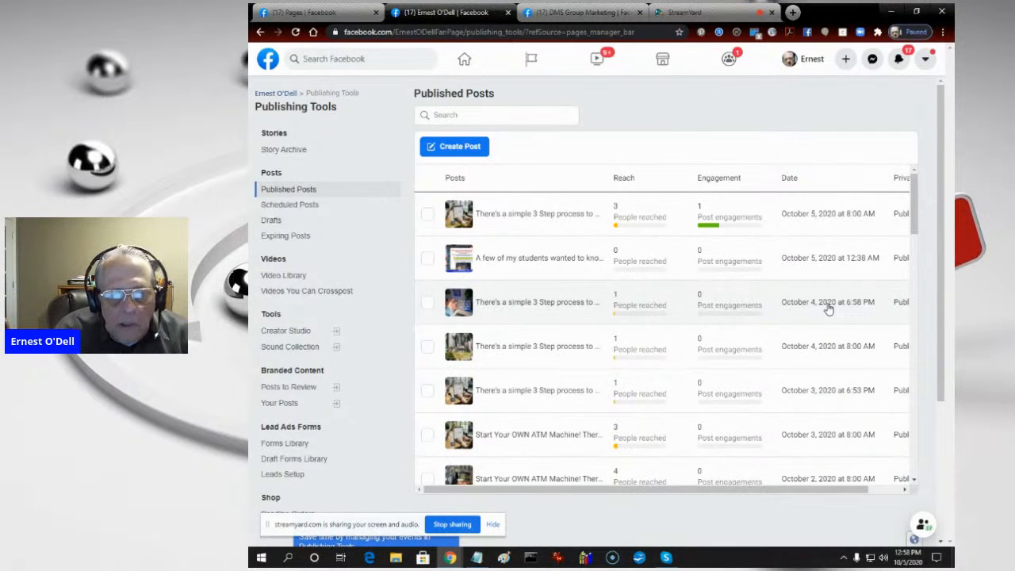
click(308, 205)
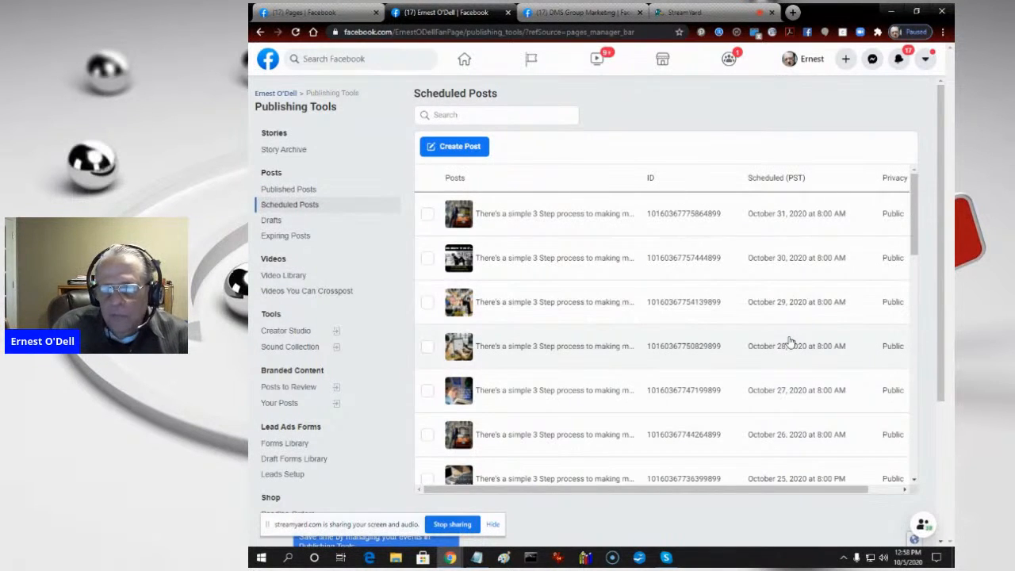
click(509, 12)
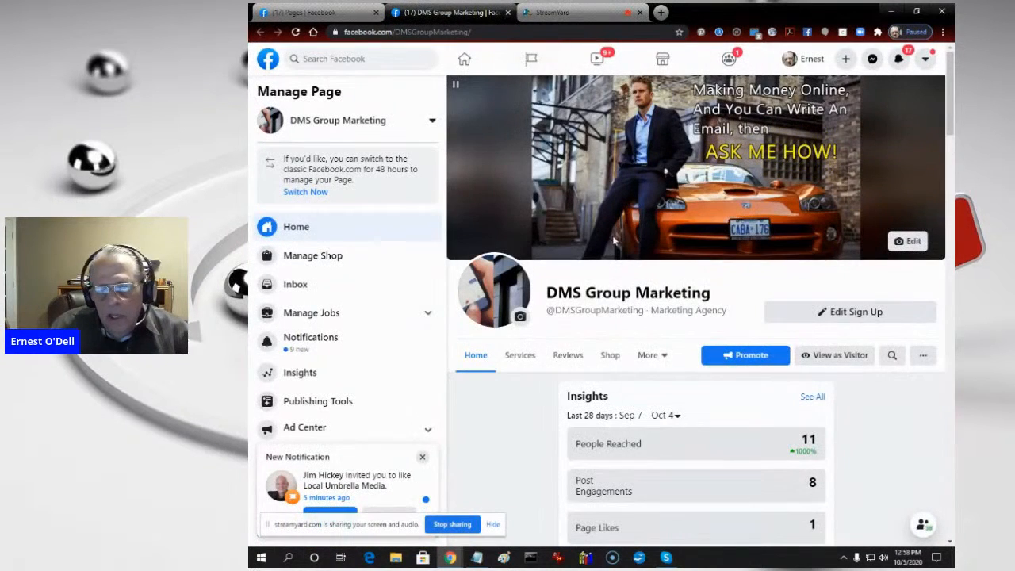
- Review the published and scheduled posts of the DMS Group Marketing page and close its browser tab
click(304, 402)
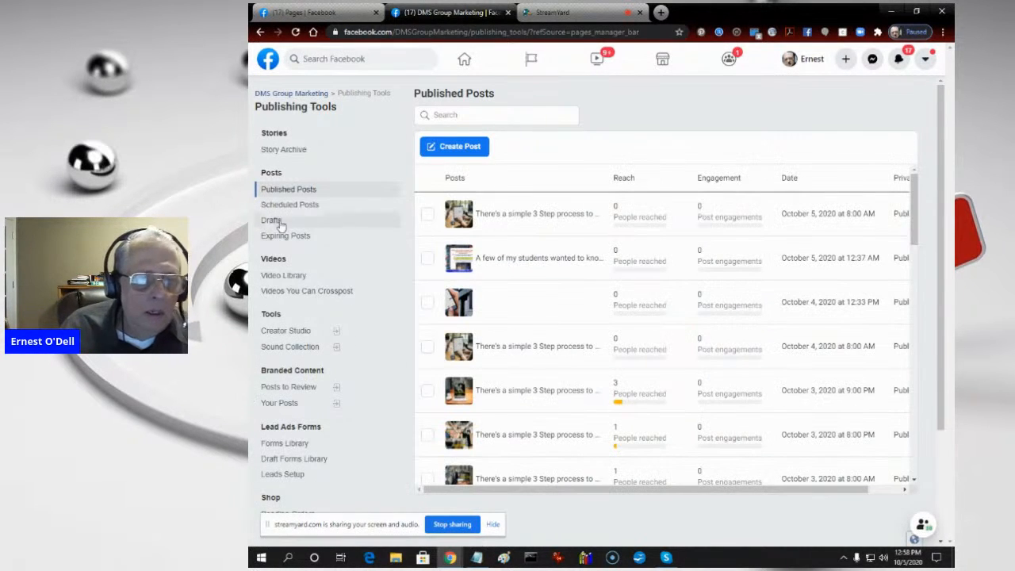
click(287, 208)
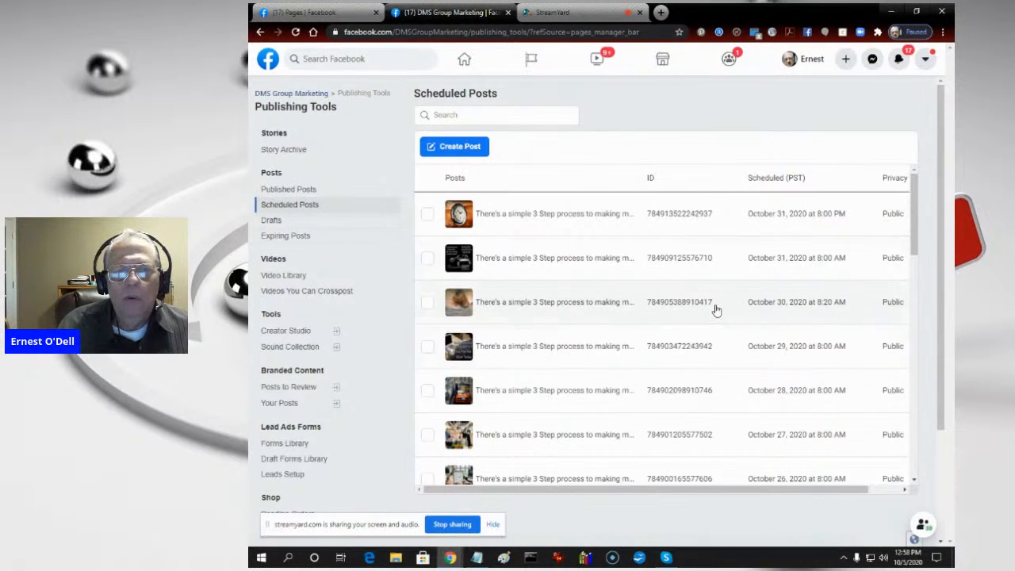
click(531, 60)
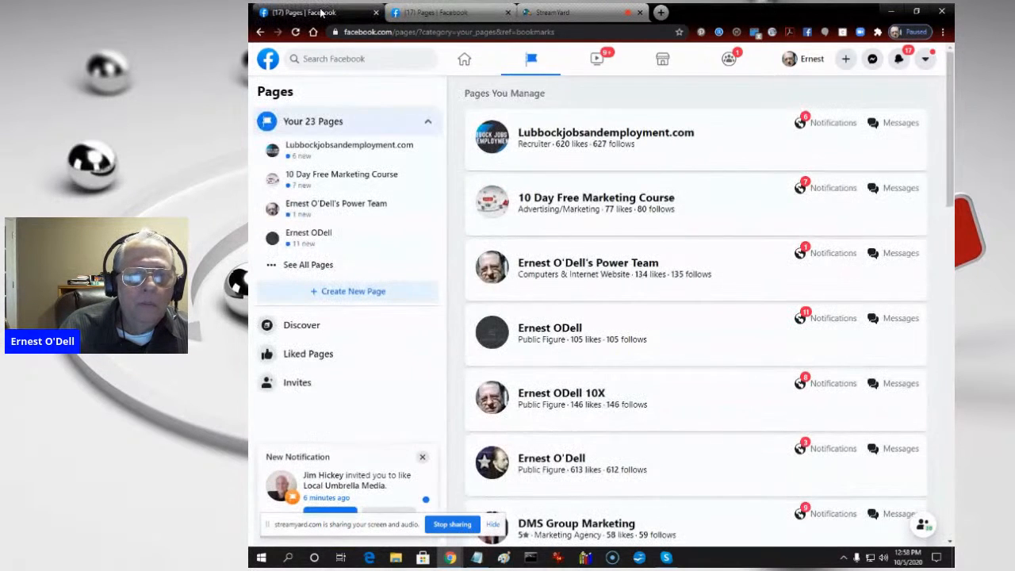
click(509, 12)
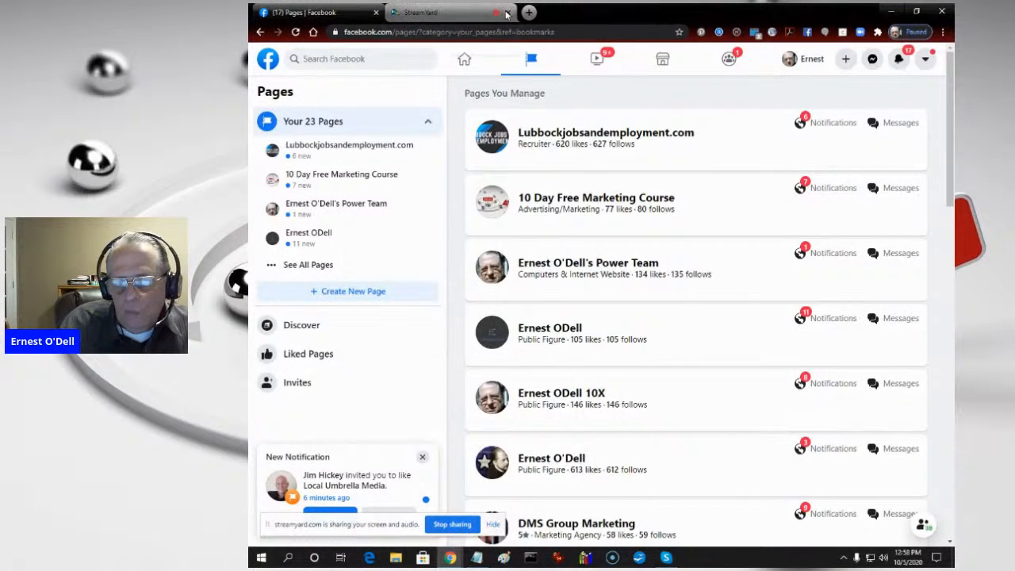
- Open the SEO Web Design Texas page from the managed pages in a new browser tab and show its published posts
scroll(598, 257, down, 5)
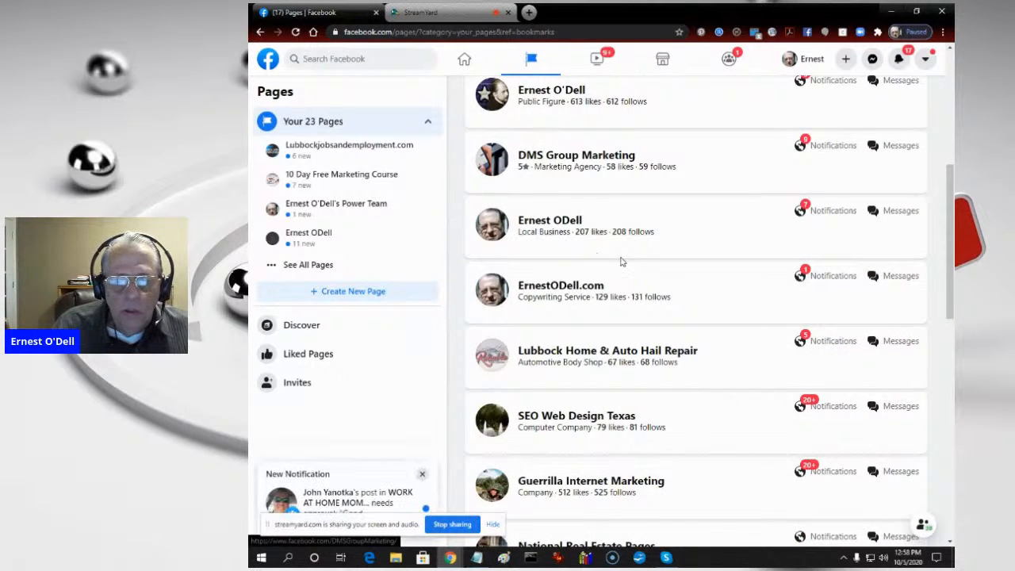
right_click(546, 421)
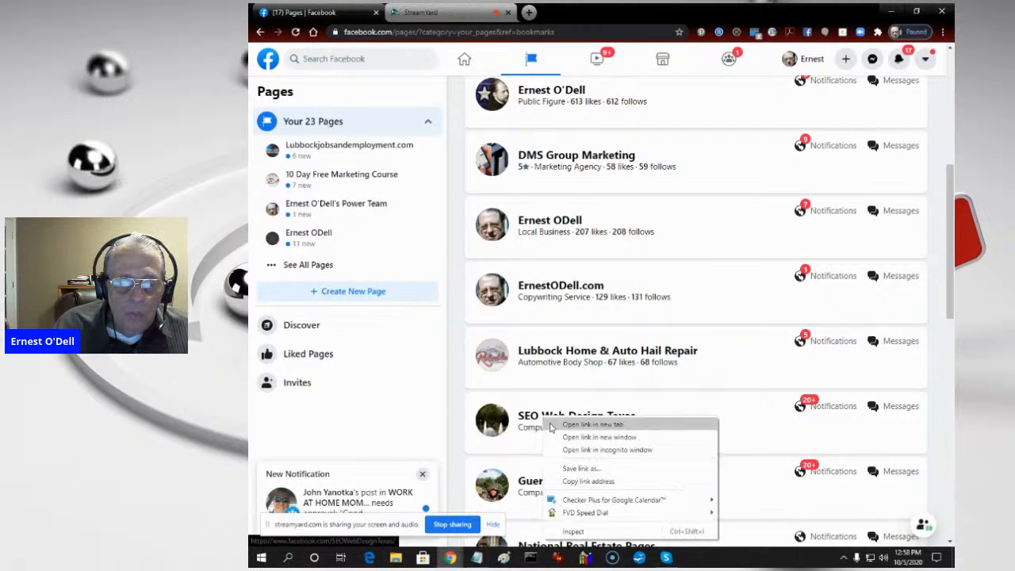
click(555, 425)
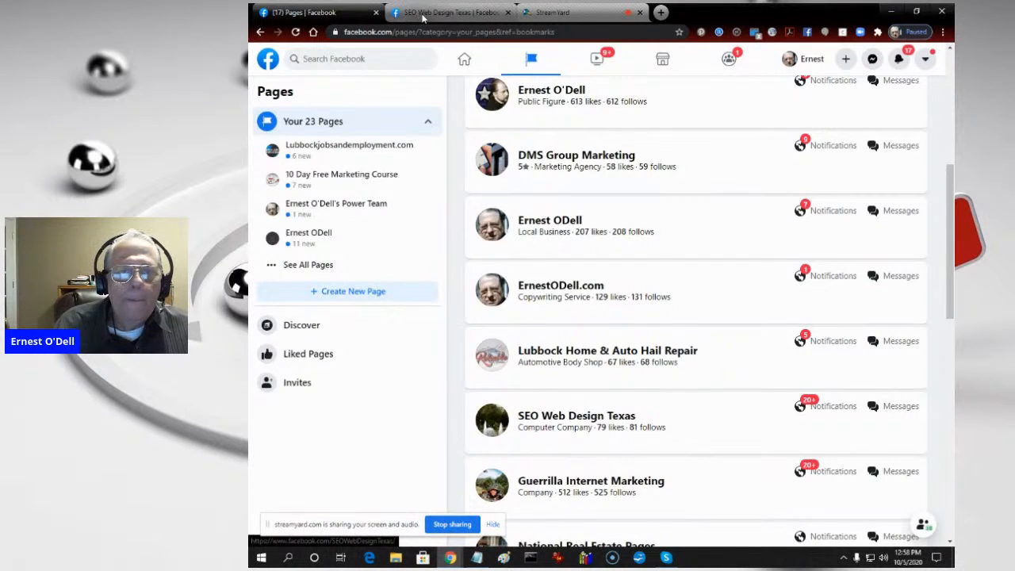
click(422, 14)
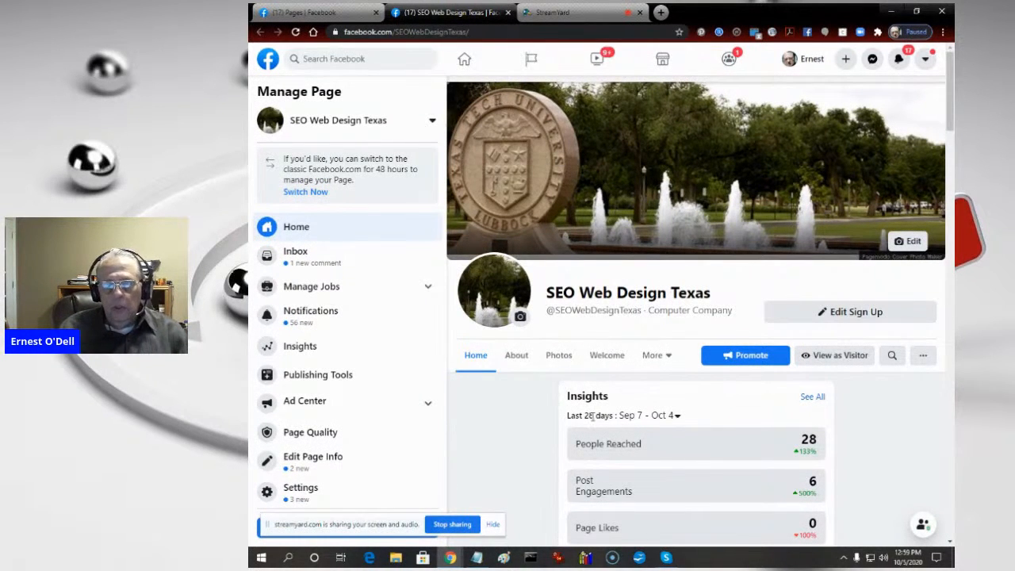
scroll(523, 424, down, 2)
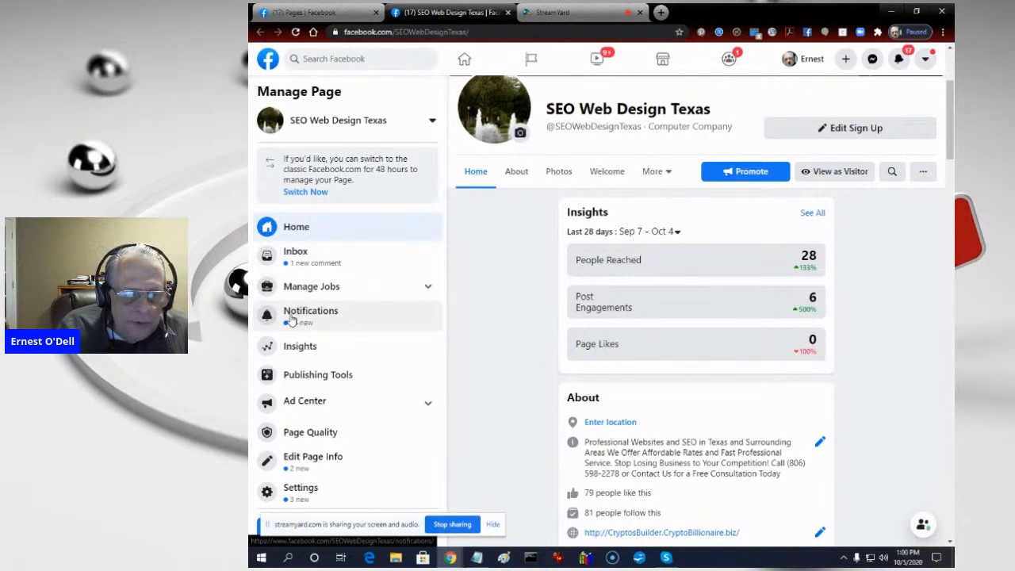
click(303, 378)
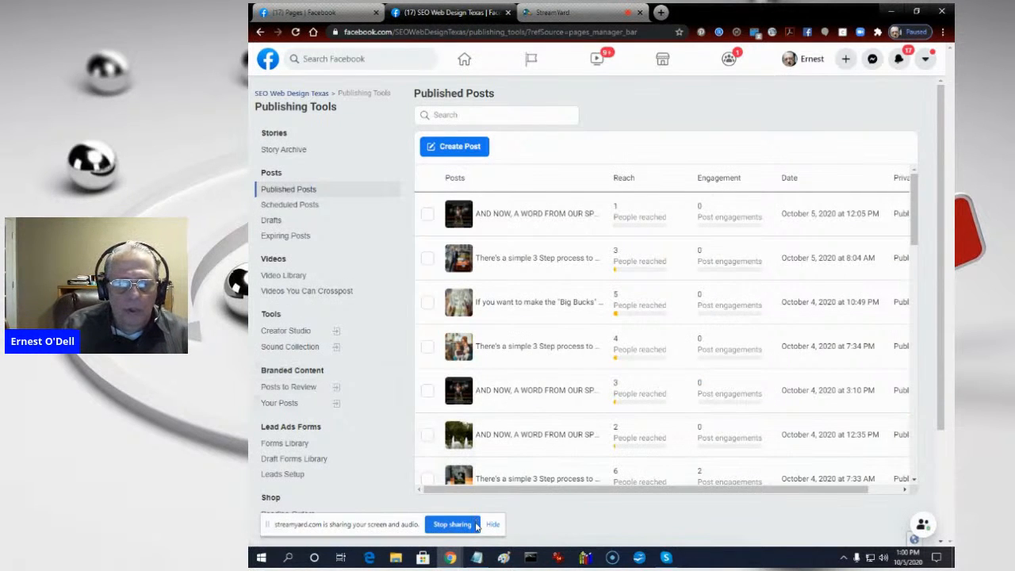
- Switch to the ECOURSE ADS file in Notepad and copy the three paragraphs from "AND NOW, A WORD FROM OUR SPONSOR" through "snarking you."
click(478, 560)
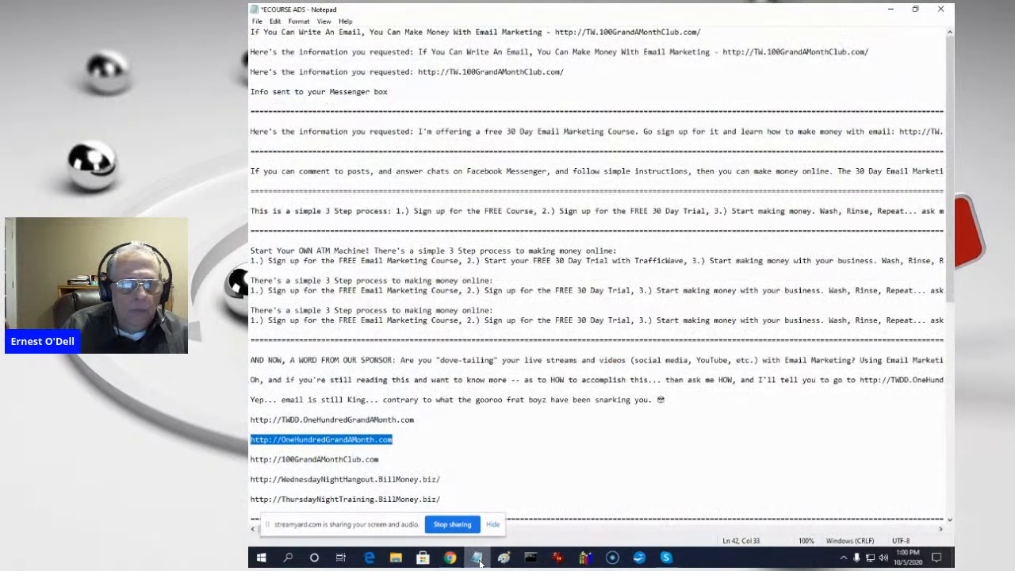
click(398, 436)
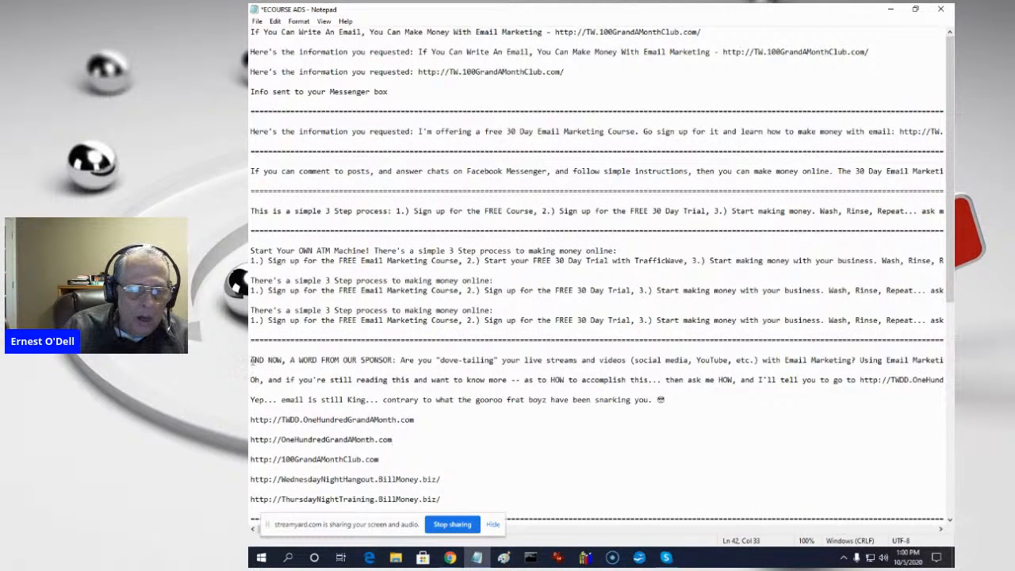
drag(252, 361, 252, 380)
drag(365, 373, 666, 401)
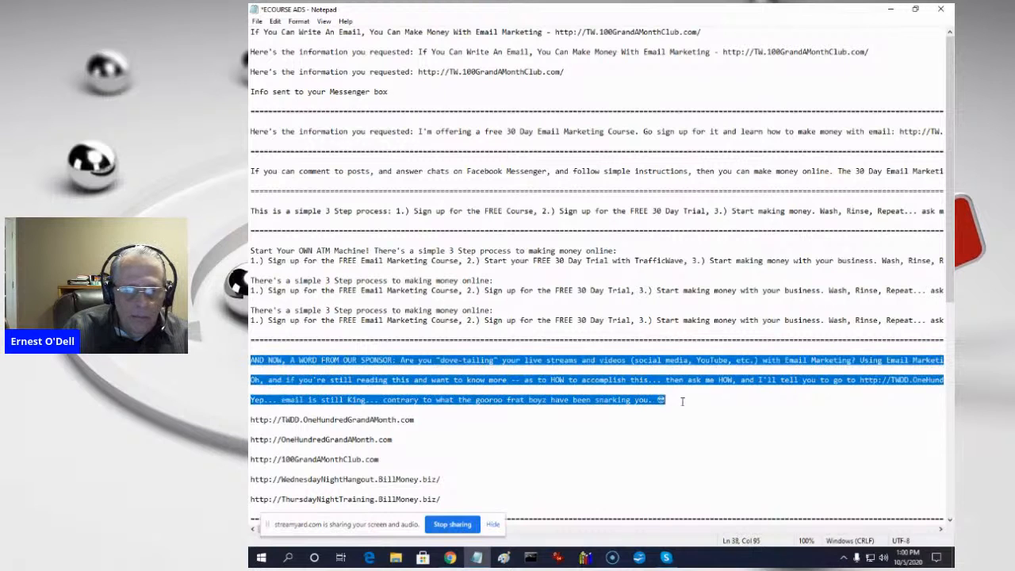
right_click(670, 372)
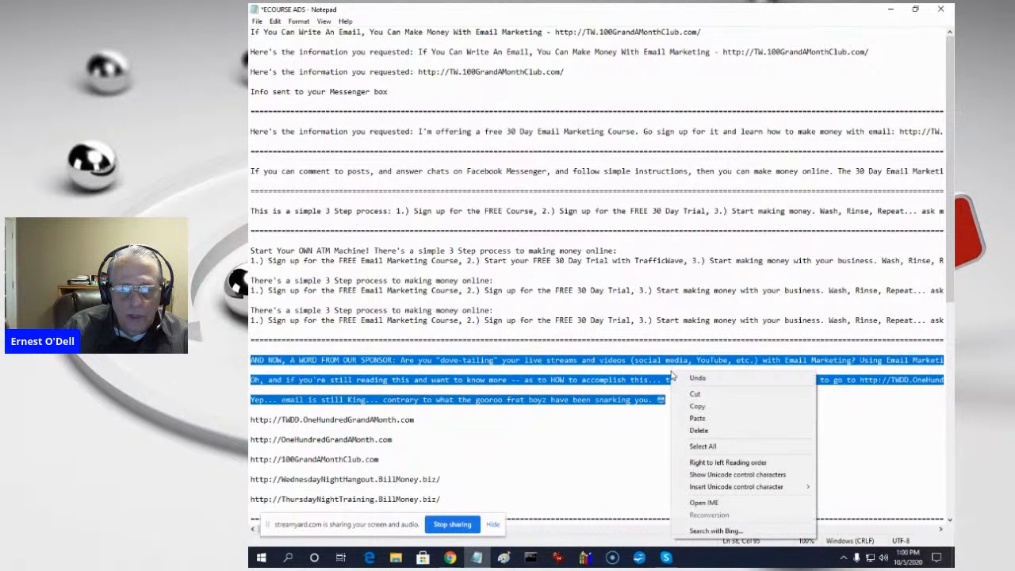
click(697, 407)
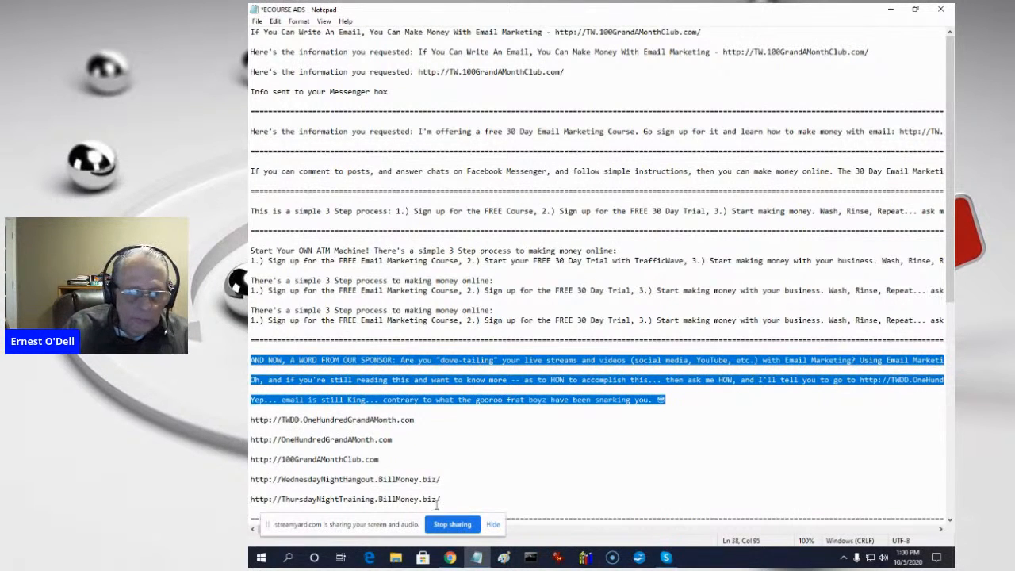
- Back in Facebook, create a new post from SEO Web Design Texas's scheduled posts and paste the copied sponsor message as its text
mouse_move(449, 555)
click(426, 529)
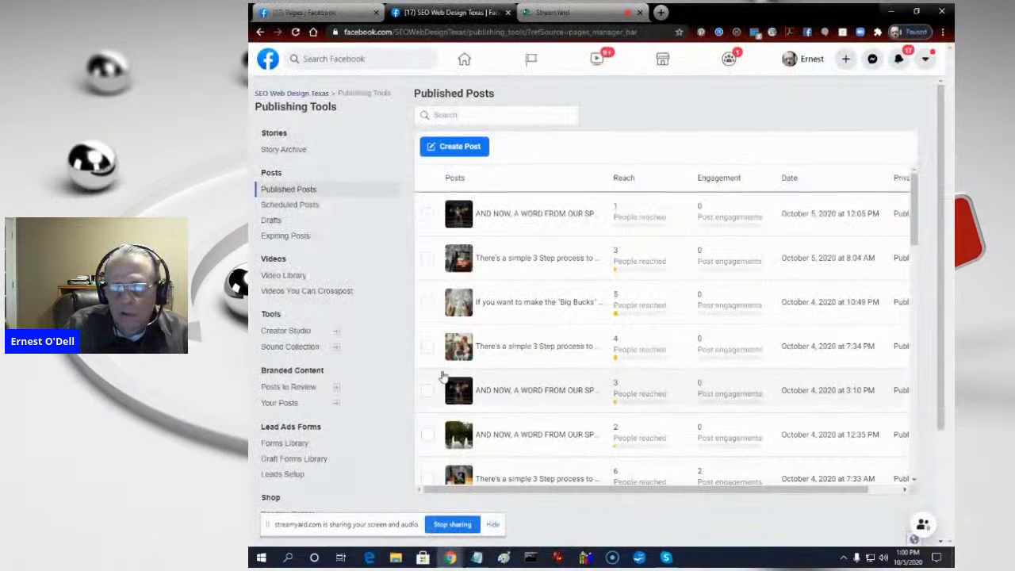
click(284, 206)
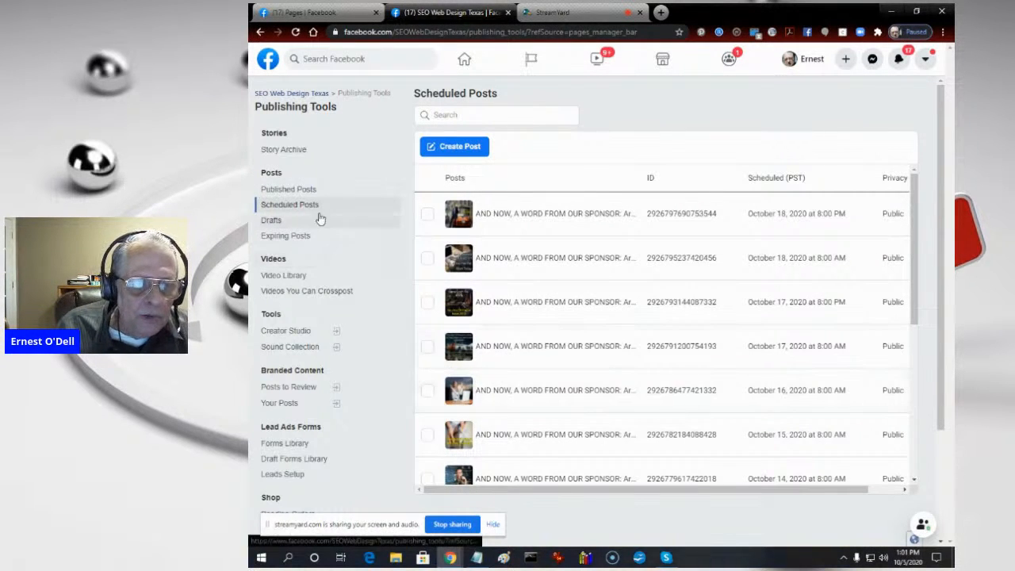
click(471, 148)
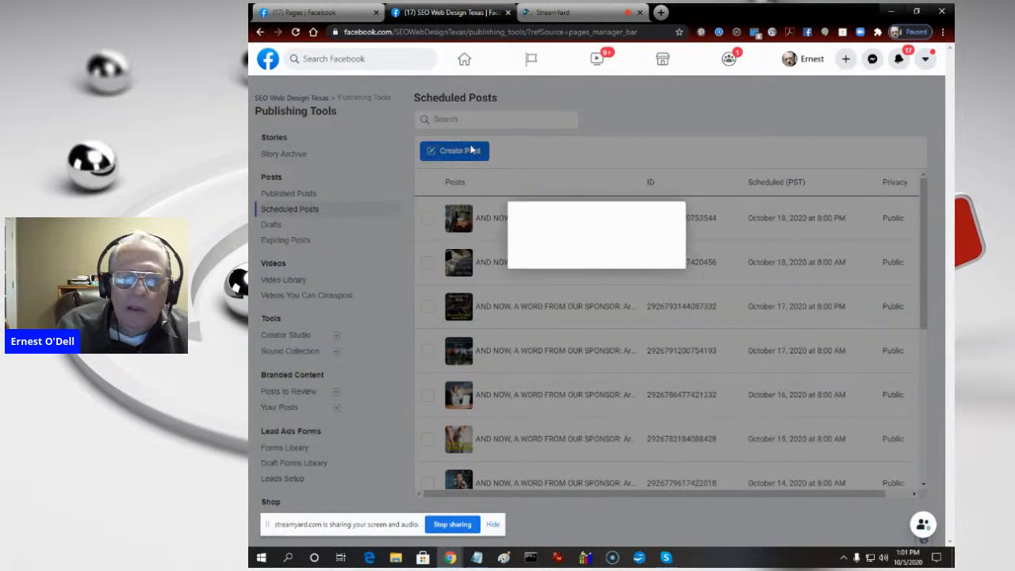
click(555, 221)
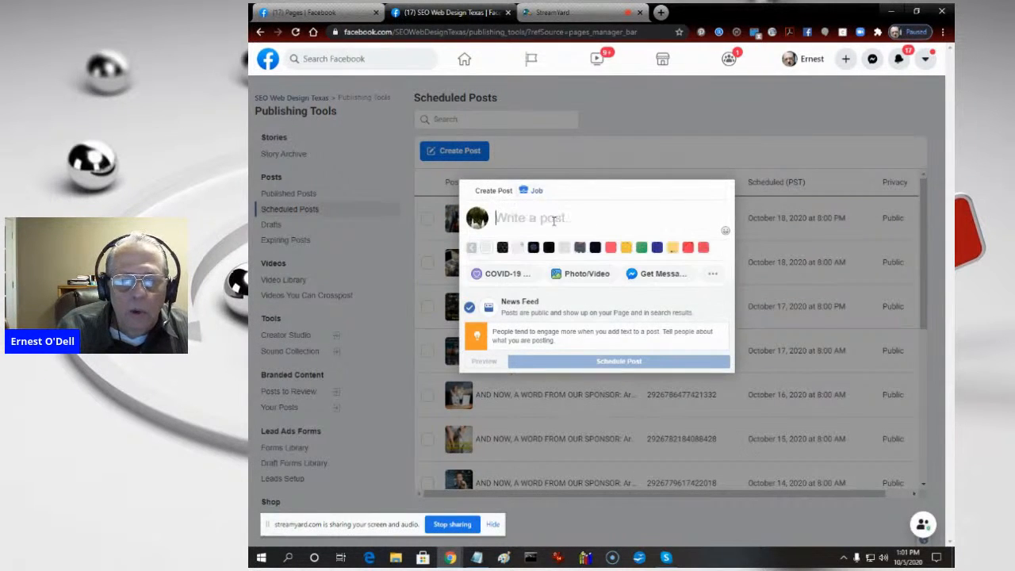
right_click(558, 225)
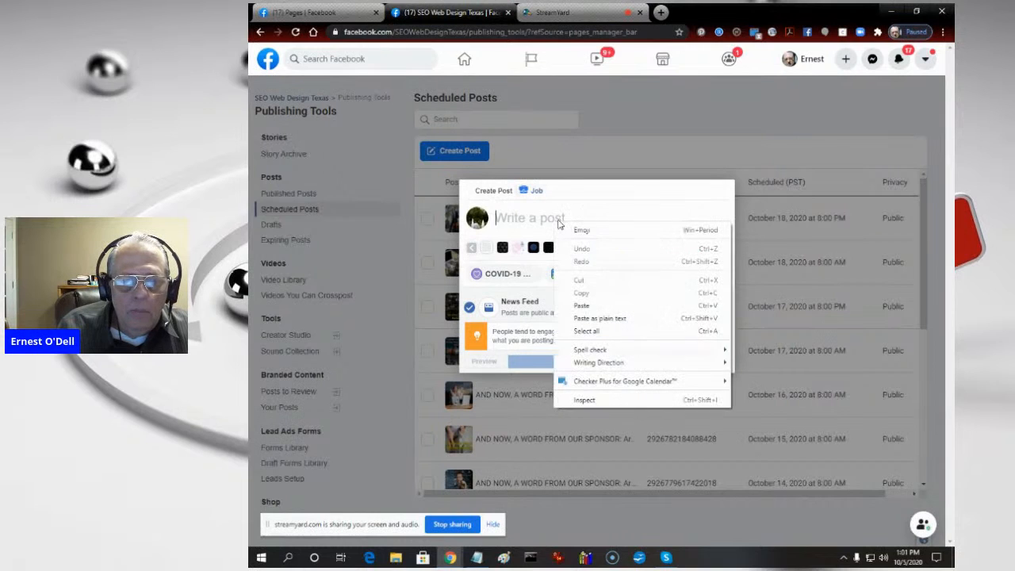
click(583, 308)
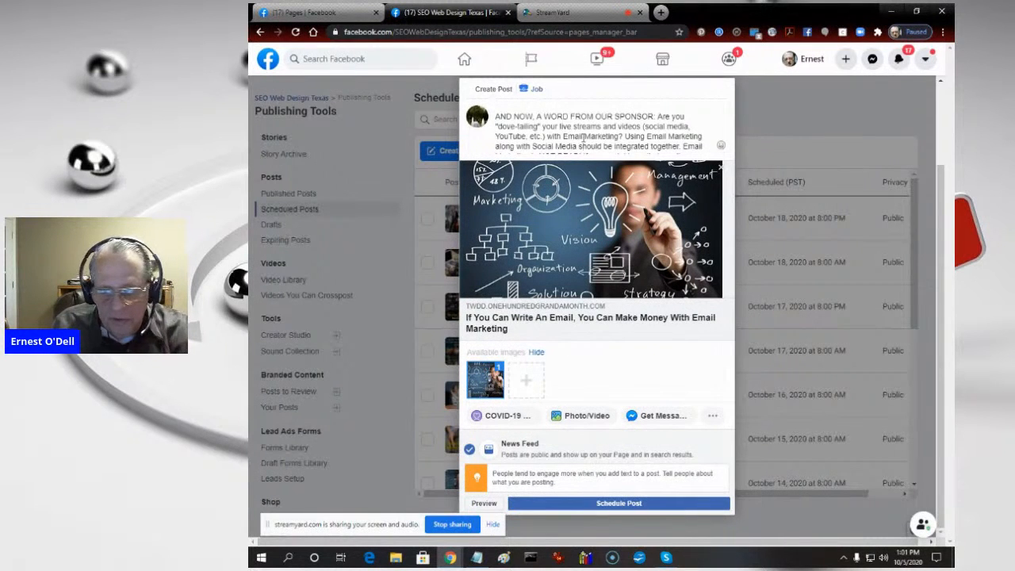
scroll(583, 136, down, 3)
scroll(658, 119, down, 4)
scroll(710, 118, down, 3)
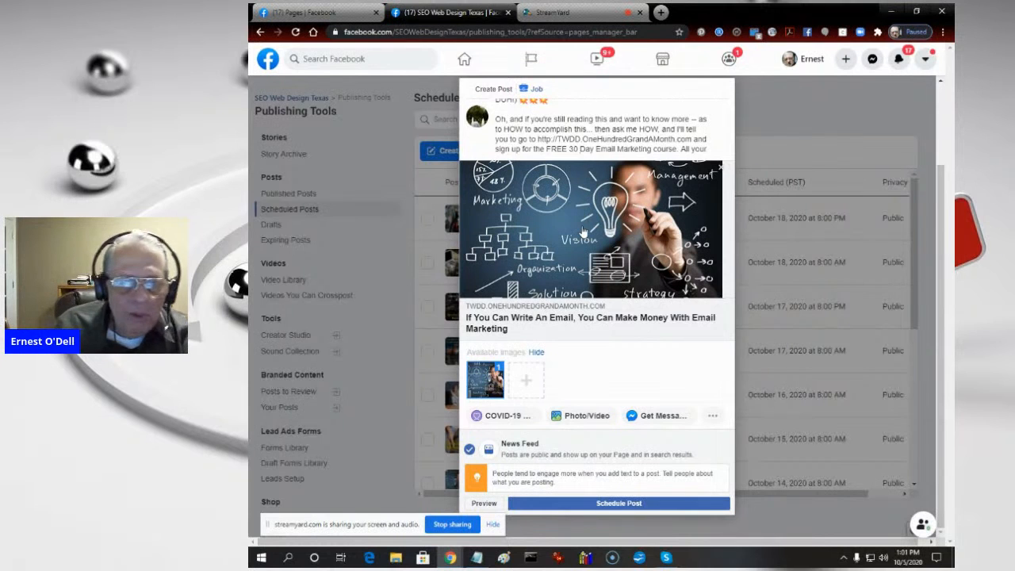
- Open twdd.onehundredgrandamonth.com in a new browser tab and look through the free 30 day email marketing ecourse page
click(660, 13)
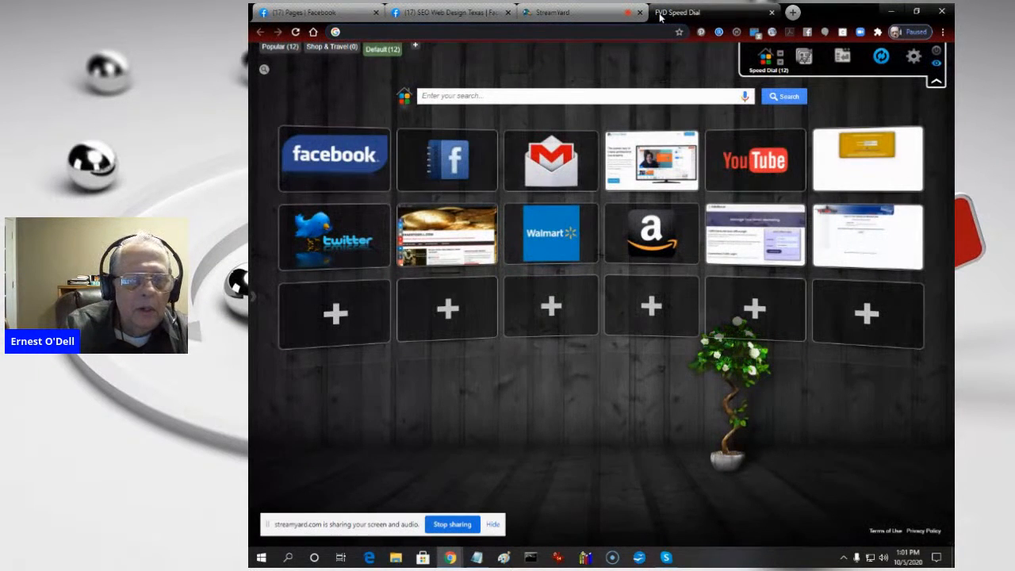
text(r)
key(BackSpace)
key(BackSpace)
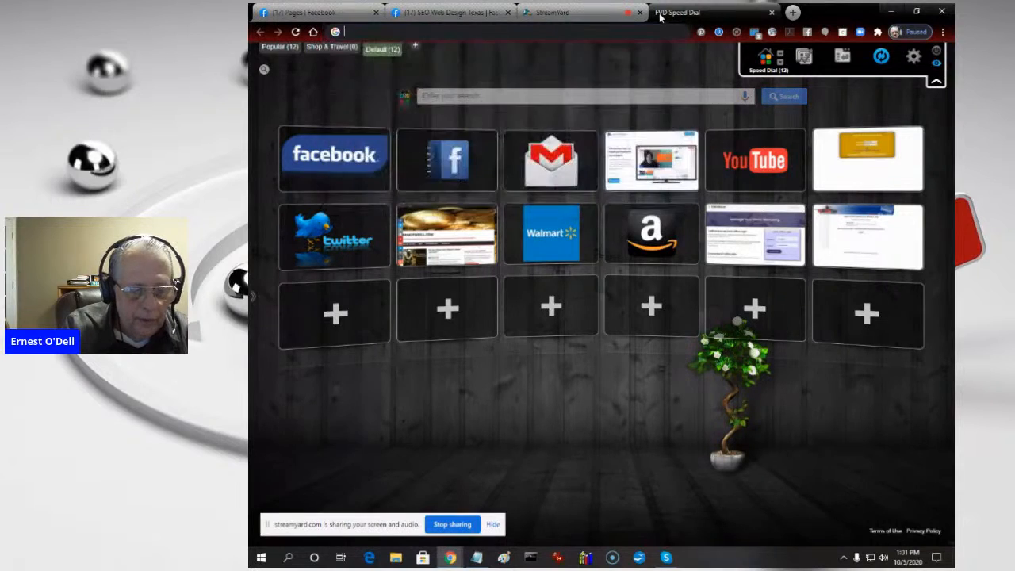
text(twdd)
key(Return)
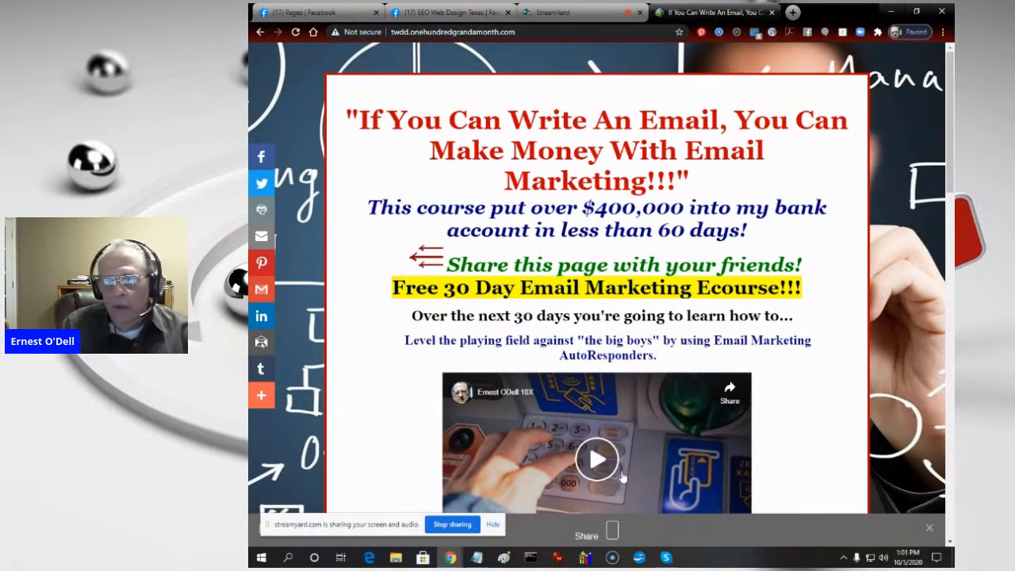
scroll(810, 287, down, 5)
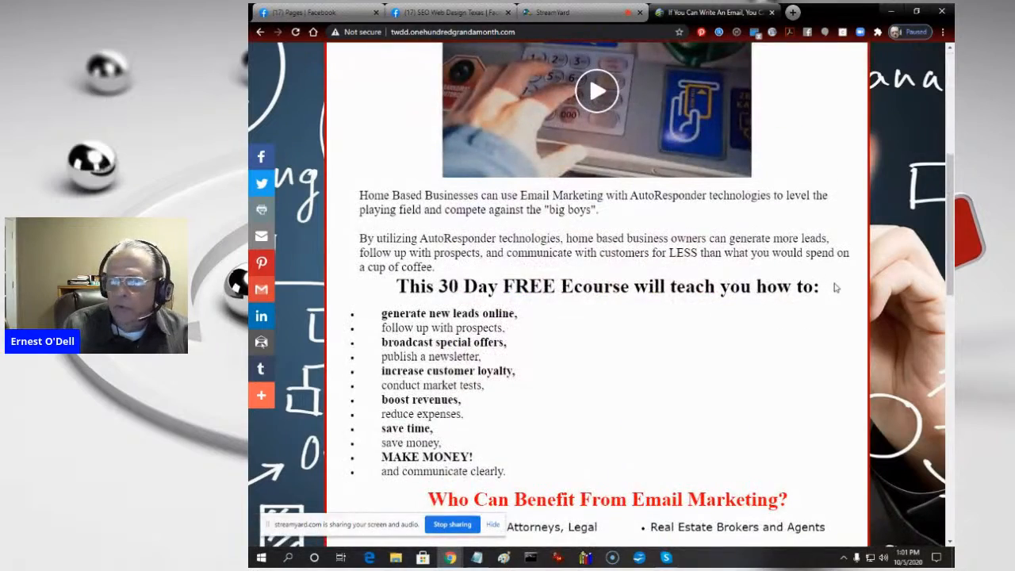
scroll(832, 286, up, 2)
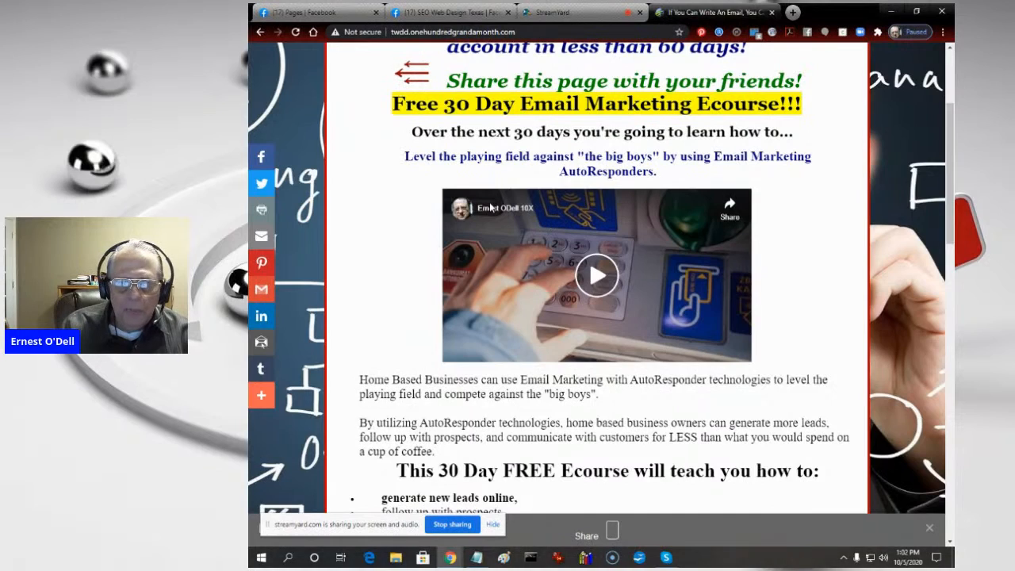
- Return to the SEO Web Design Texas post draft on Facebook and start creating a slideshow for it
click(551, 12)
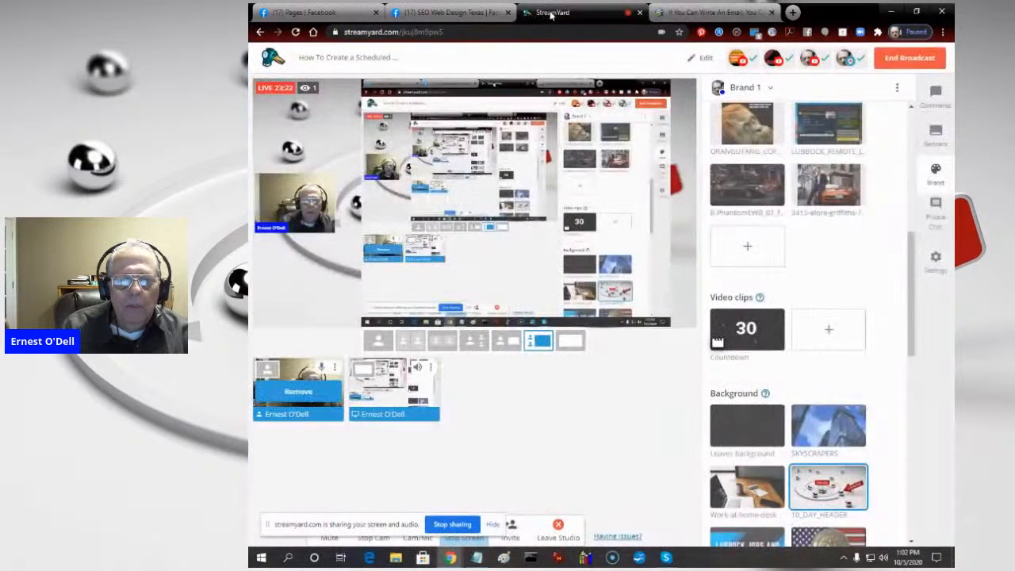
click(448, 13)
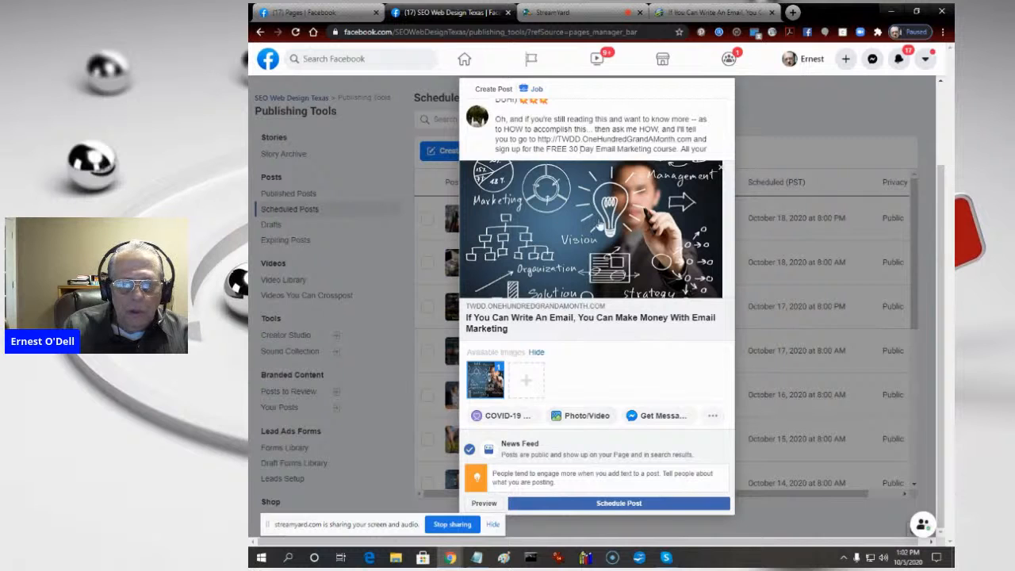
click(593, 417)
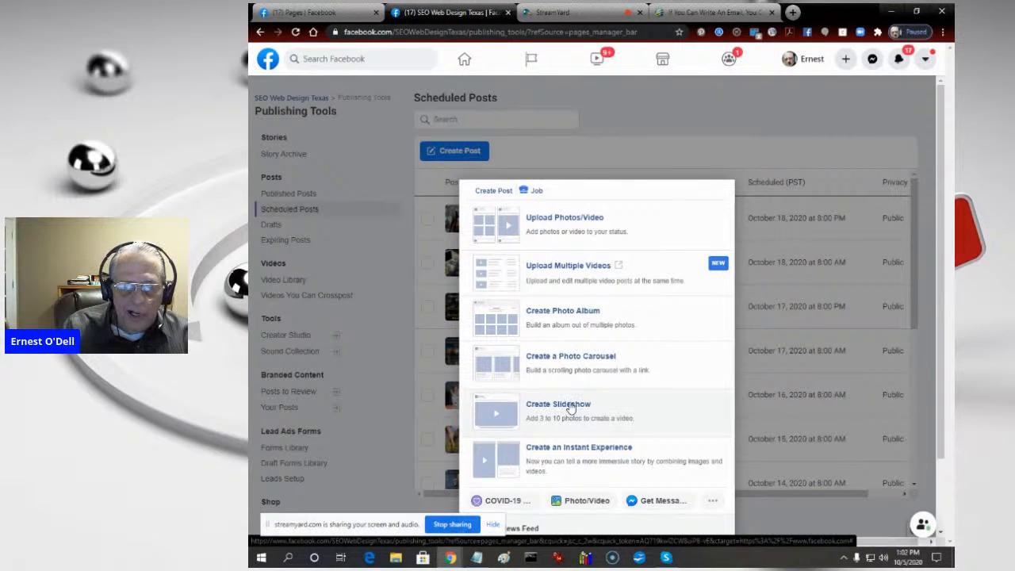
click(569, 407)
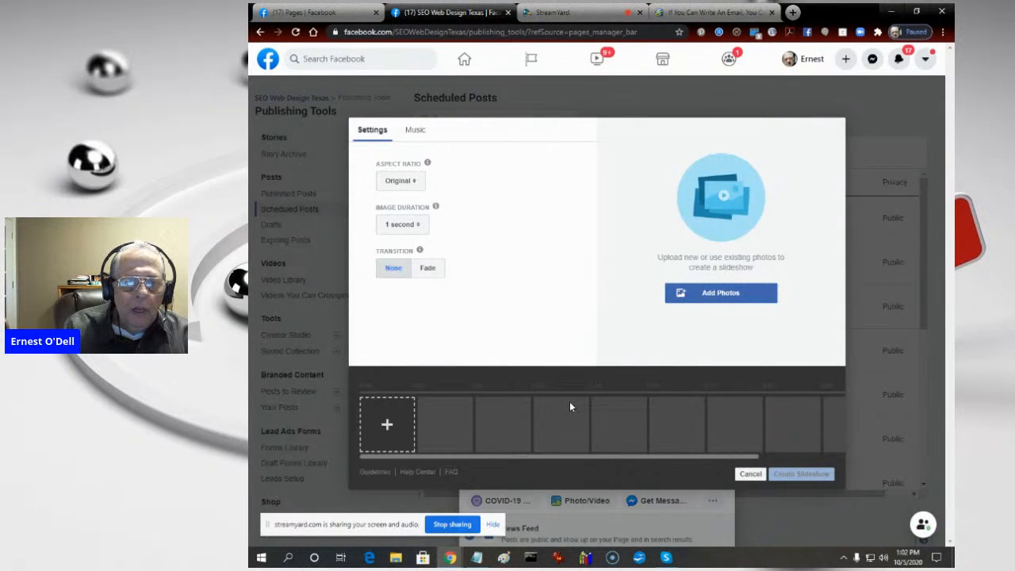
- Set the slideshow's aspect ratio to Rectangle (16:9), its image duration to 5 seconds and its transition to Fade
click(400, 181)
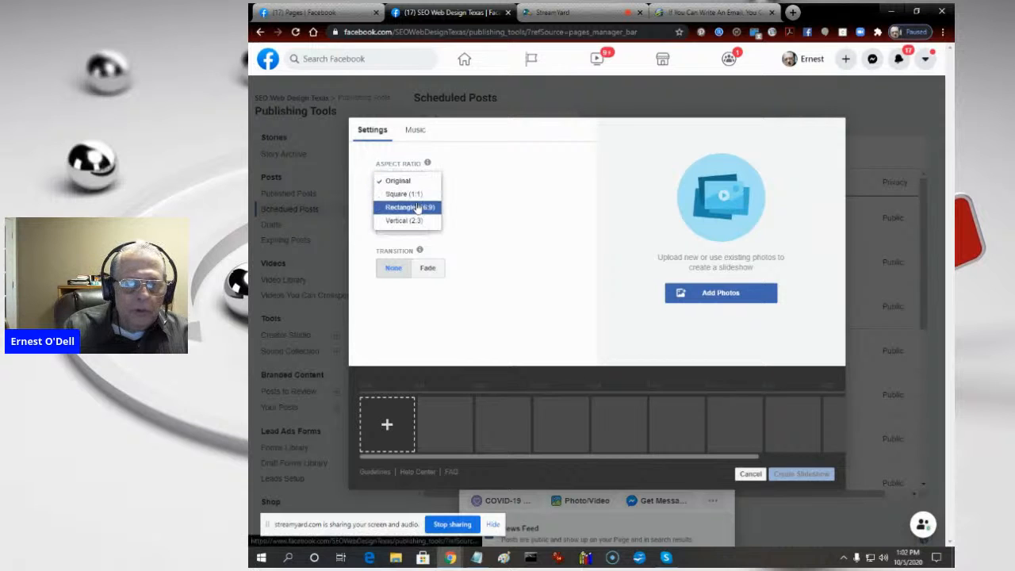
click(401, 207)
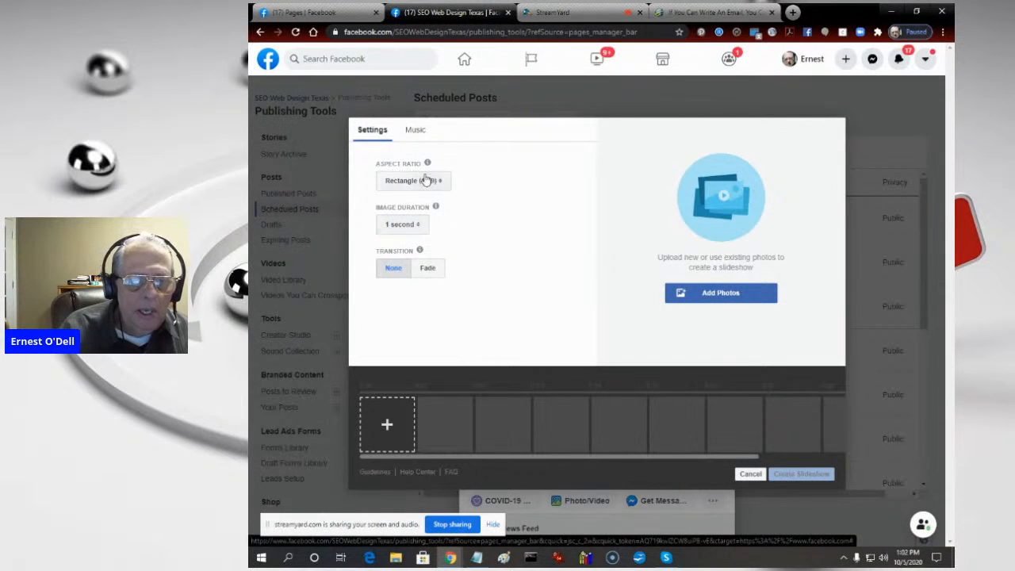
click(422, 182)
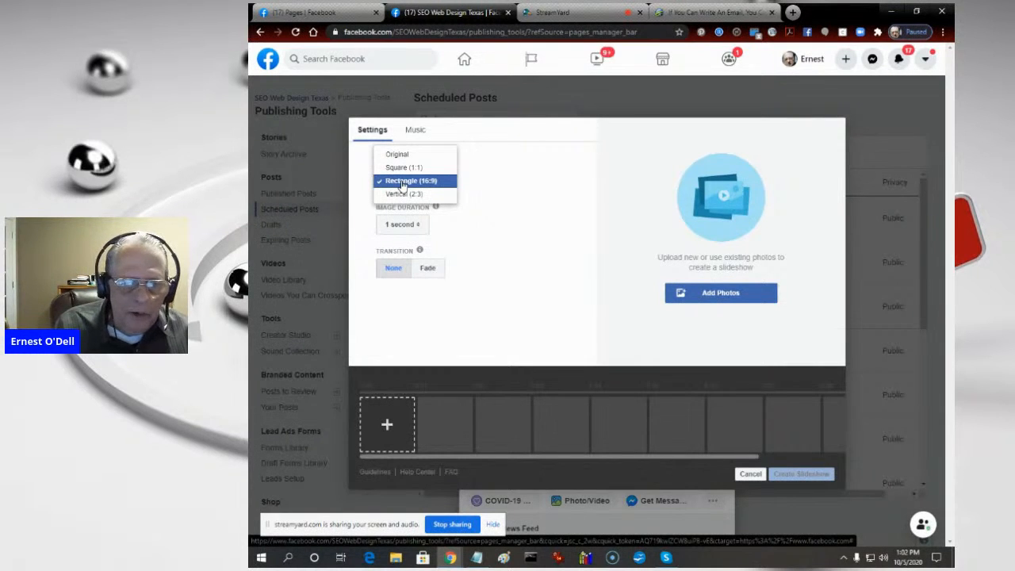
click(403, 182)
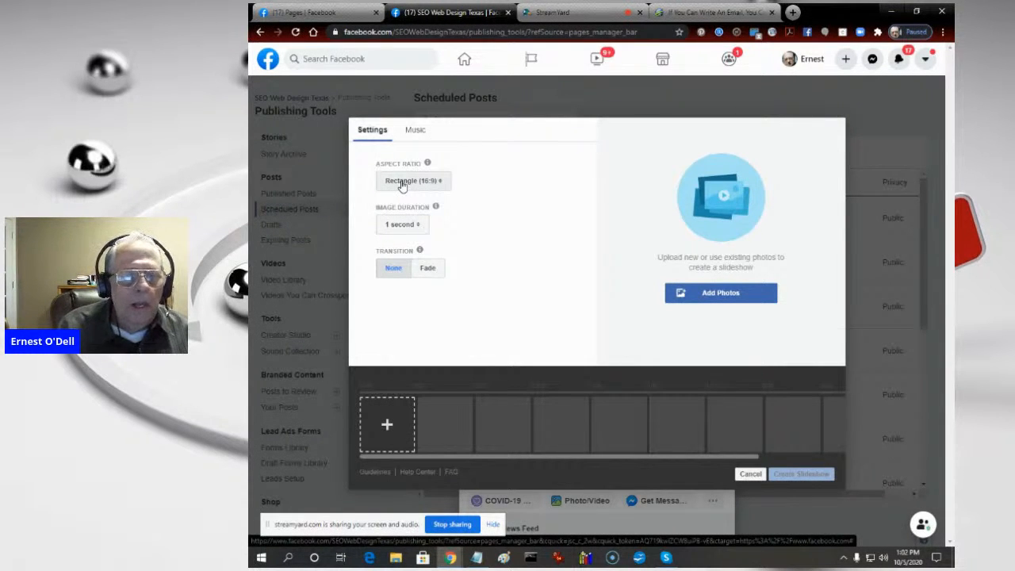
click(402, 224)
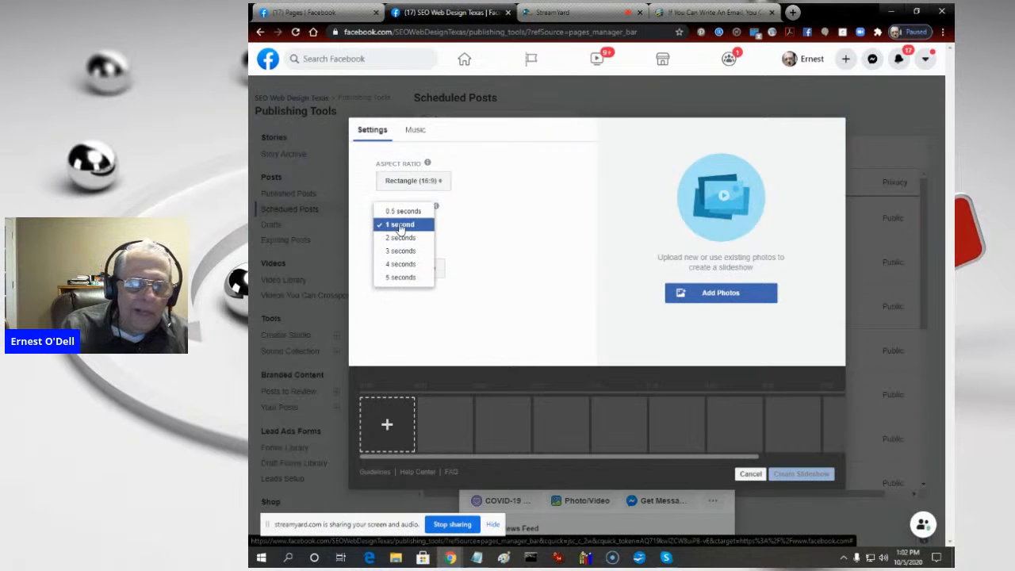
click(404, 278)
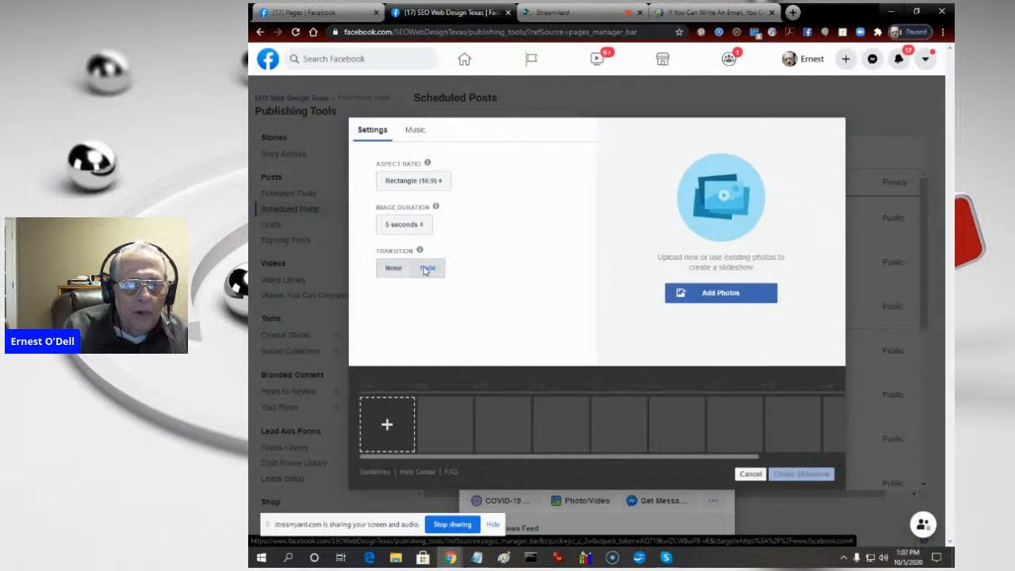
click(427, 269)
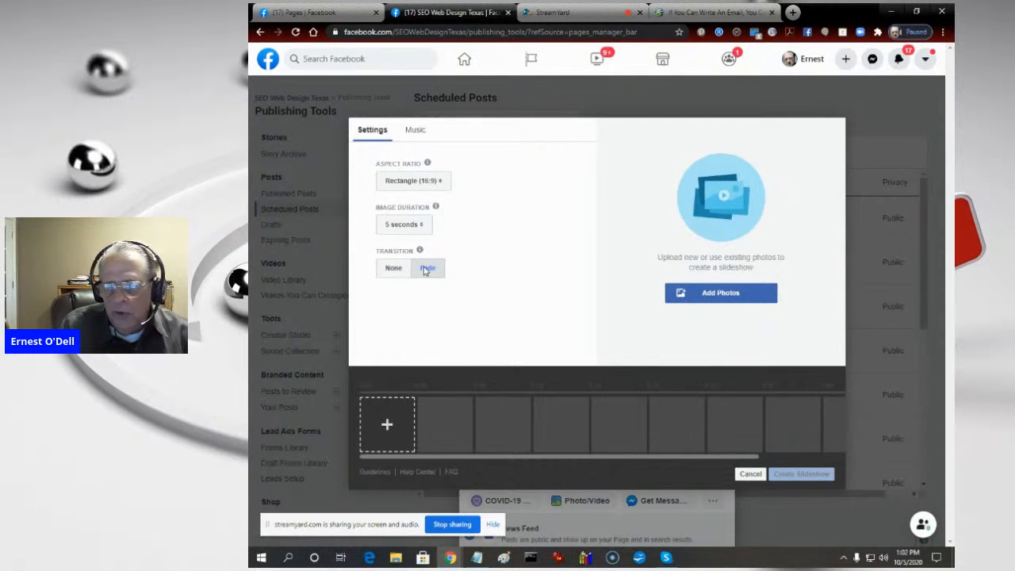
- Show the slideshow's music options and view the rights notice for uploading music, leaving it without proceeding
click(415, 131)
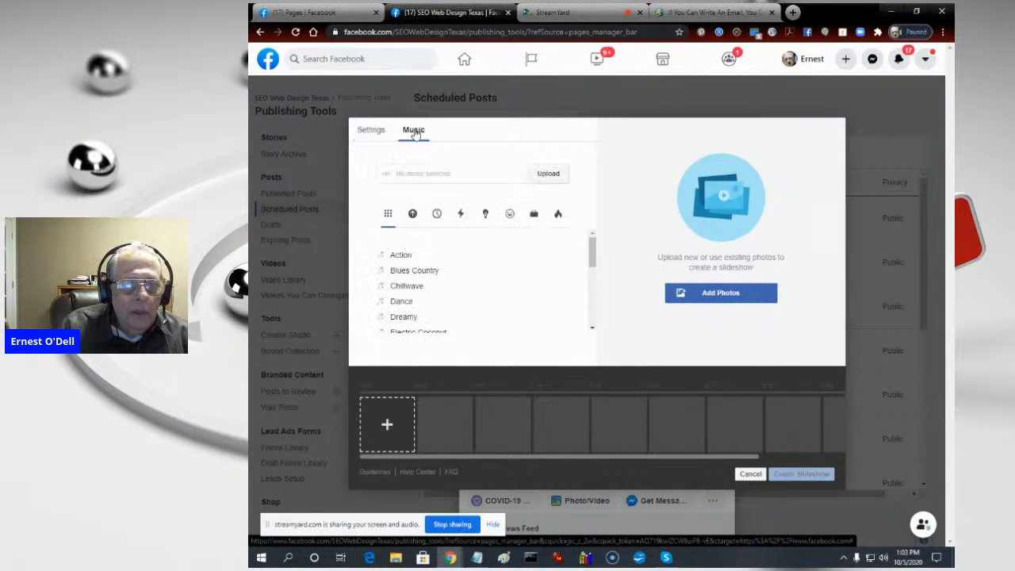
click(547, 173)
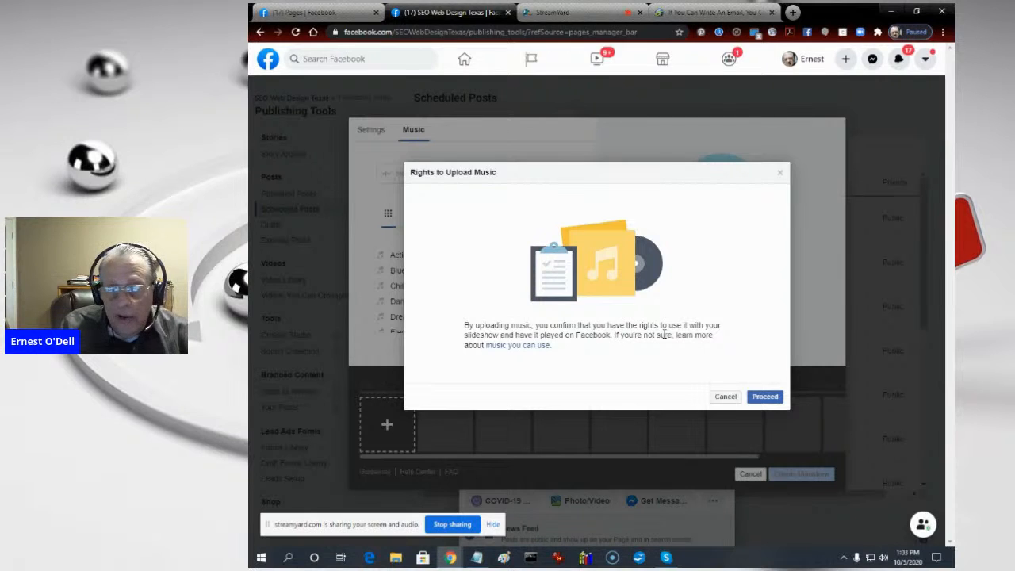
click(726, 397)
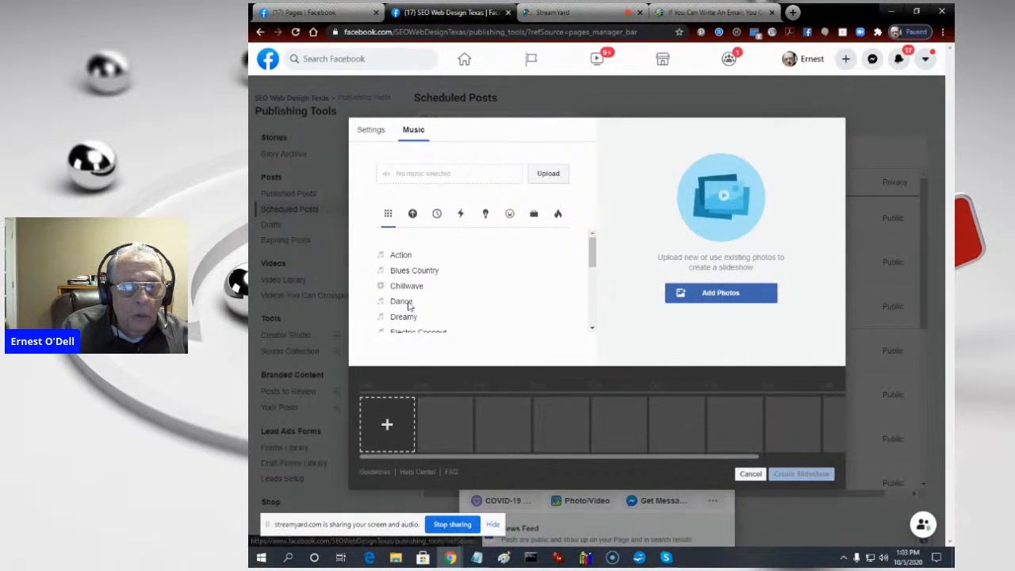
- Sample the Action, Blues Country, Chillwave, Workday and Wonder tracks and choose Dance as the slideshow's music
click(403, 257)
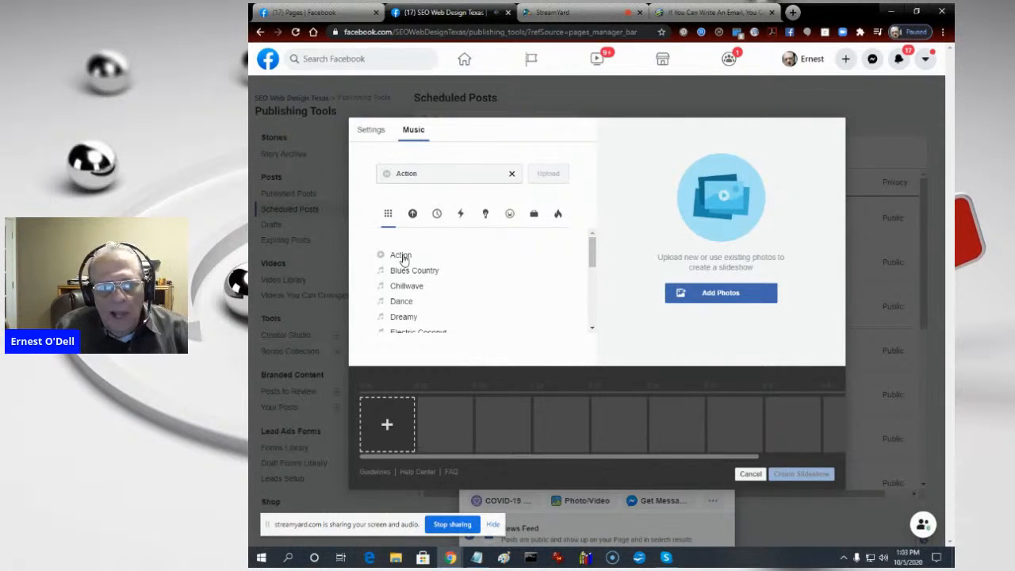
click(405, 273)
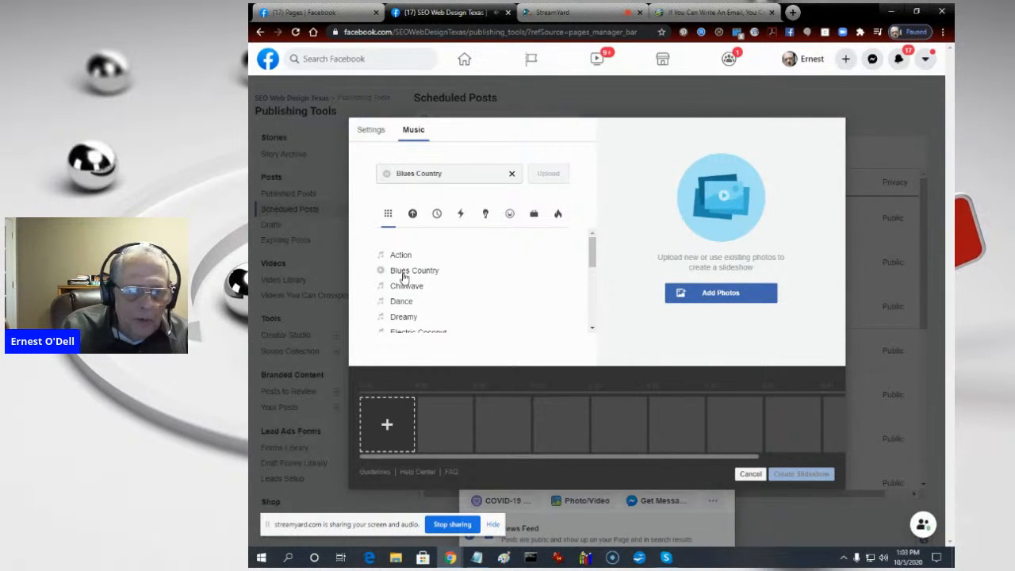
click(402, 289)
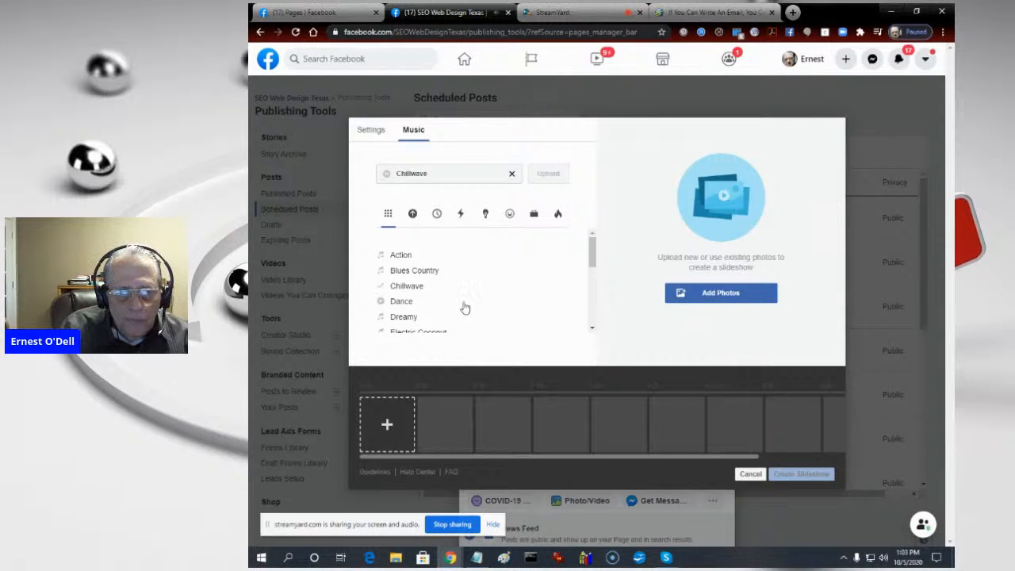
click(393, 306)
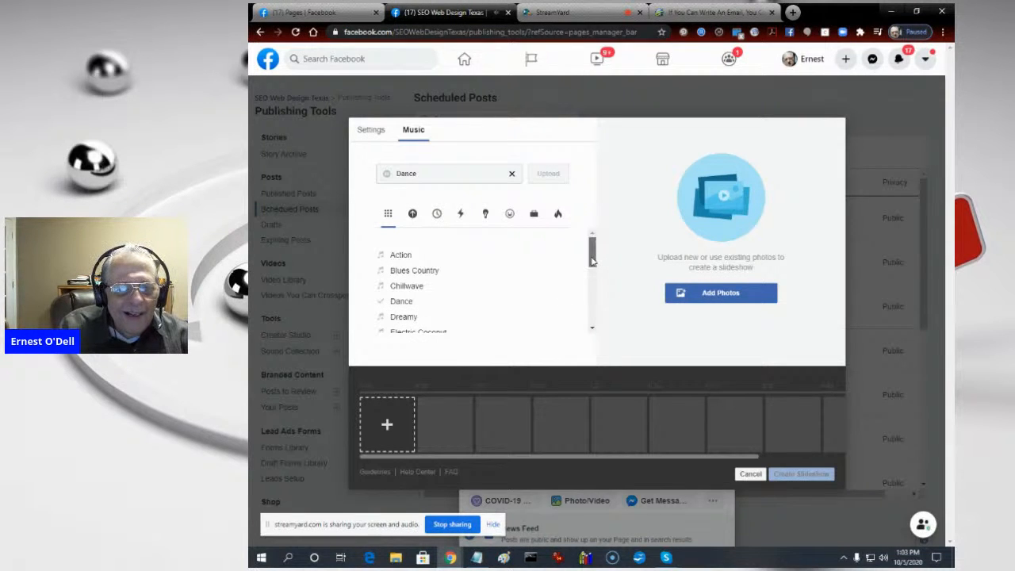
drag(592, 260, 592, 318)
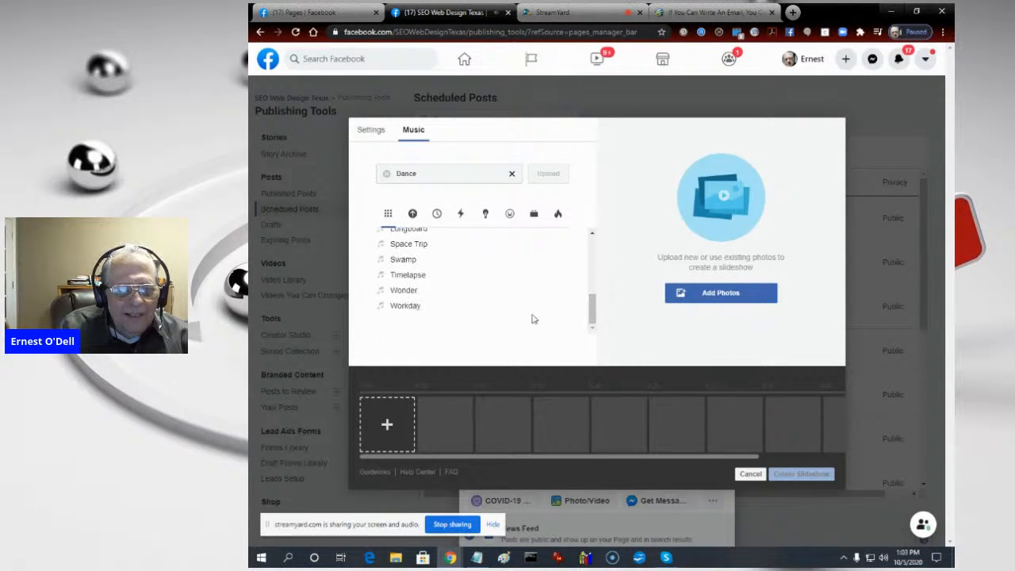
click(406, 307)
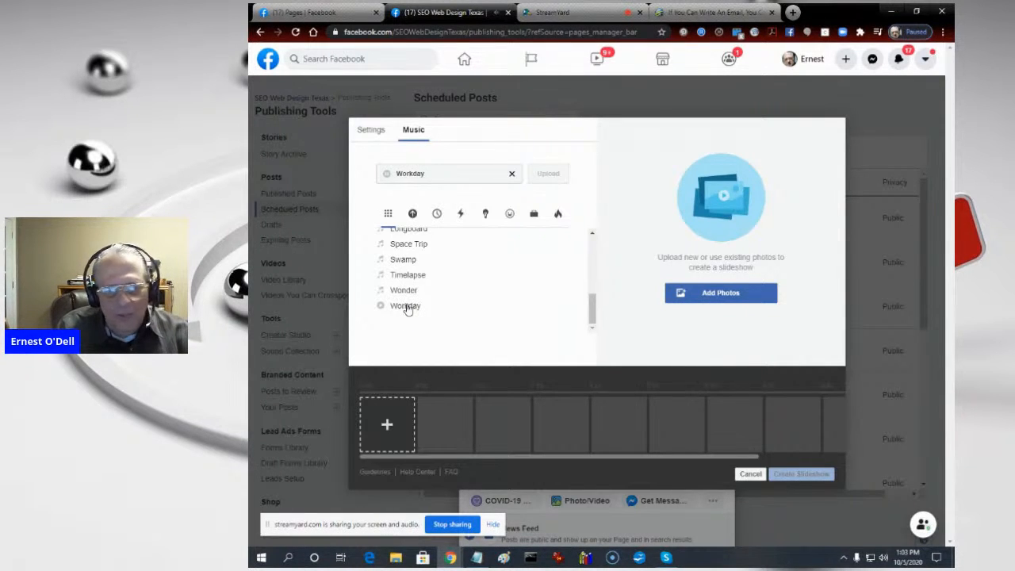
click(406, 293)
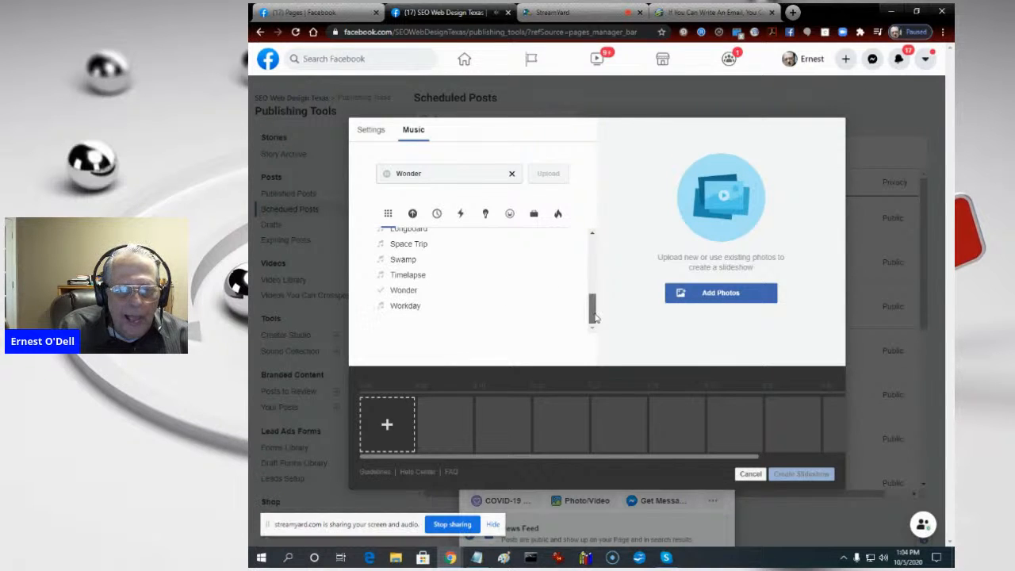
drag(596, 317, 594, 242)
click(393, 303)
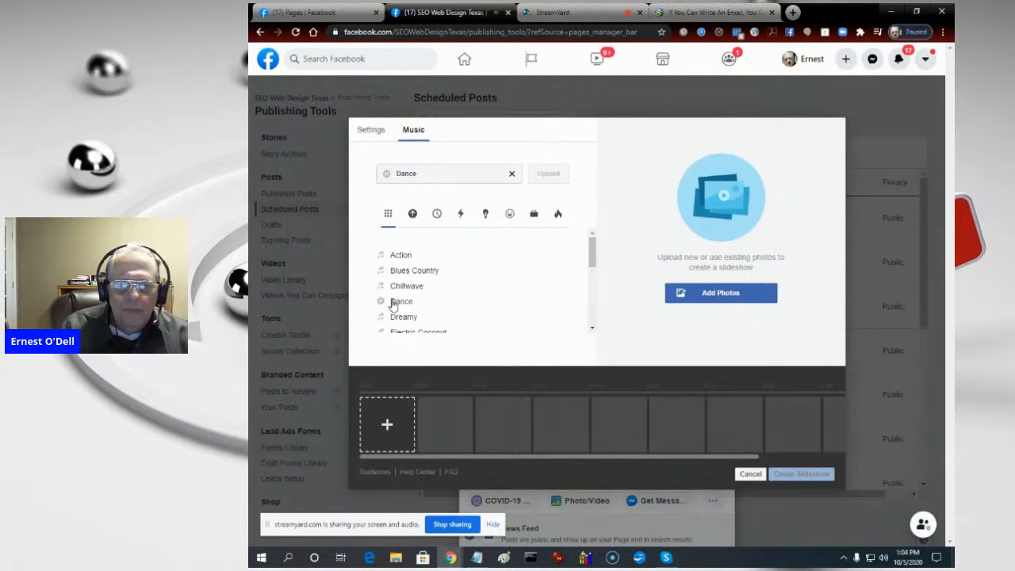
- Start uploading a photo for the slideshow and browse to the TCP BACKGROUNDS folder inside TRAFFIC WAVE's IMAGES folder
click(722, 292)
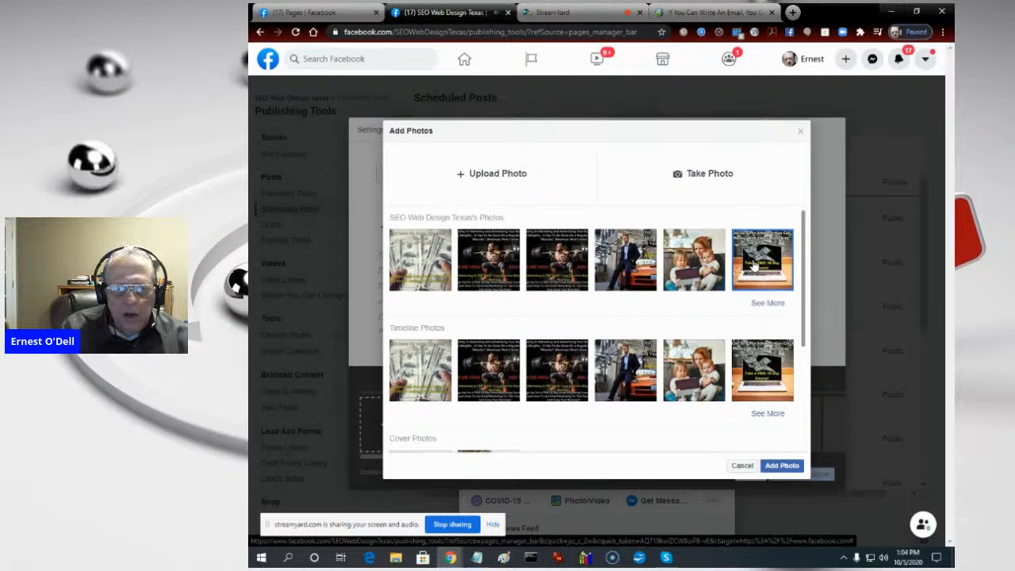
click(755, 267)
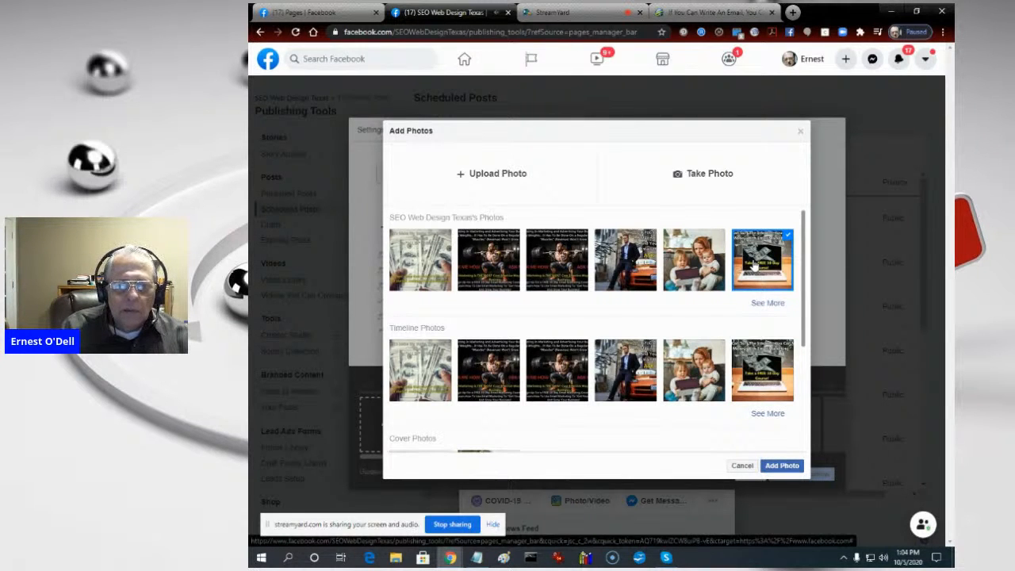
click(495, 174)
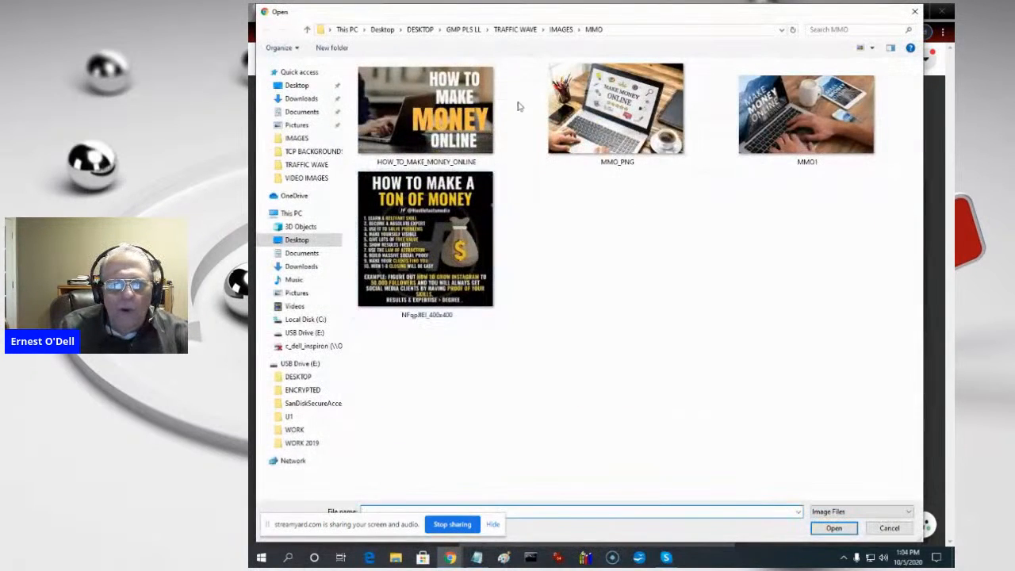
click(561, 30)
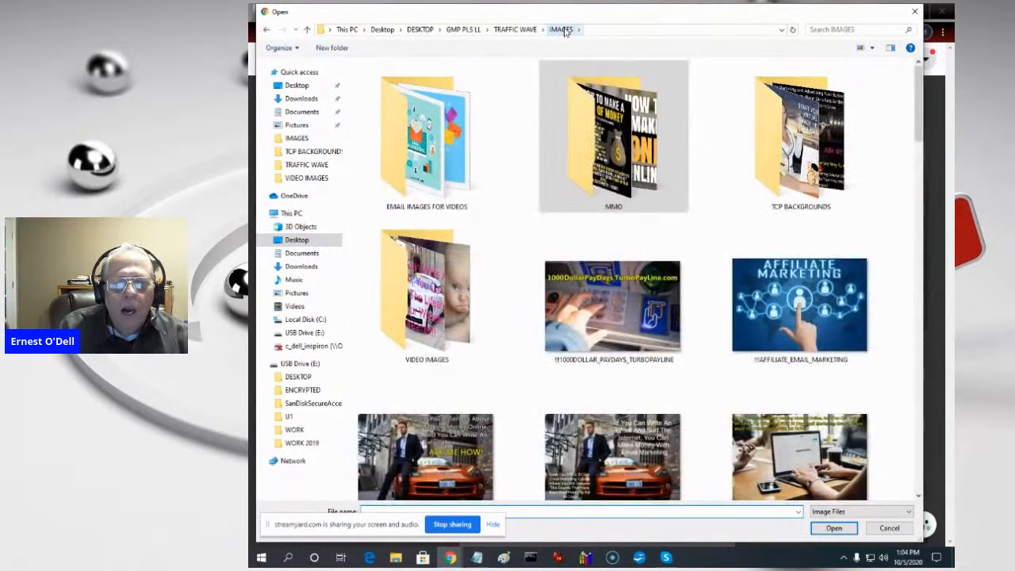
double_click(805, 176)
click(805, 176)
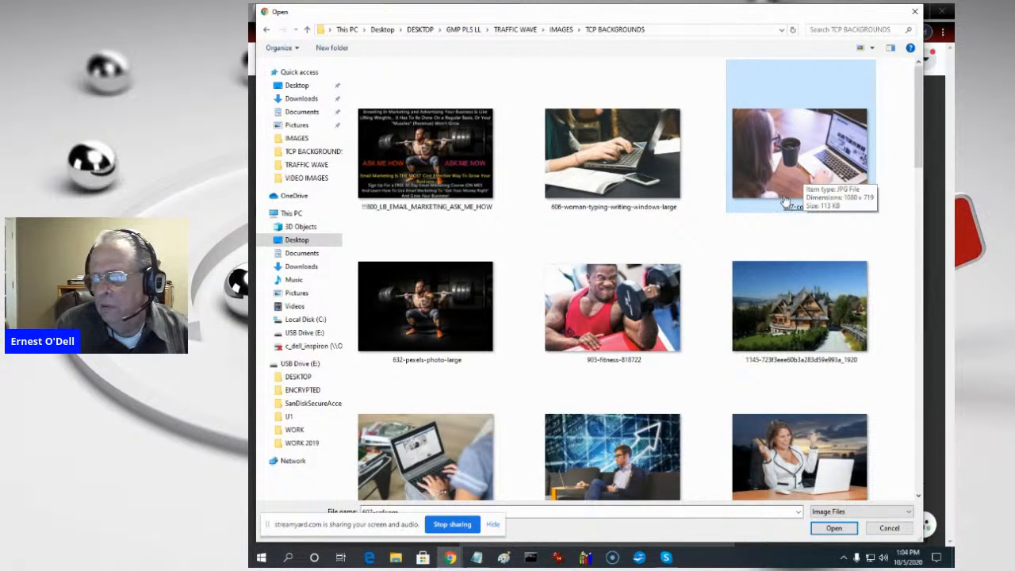
- Look through the background images and upload 3205-PCMONEY_01-a as the slideshow's first photo
click(619, 317)
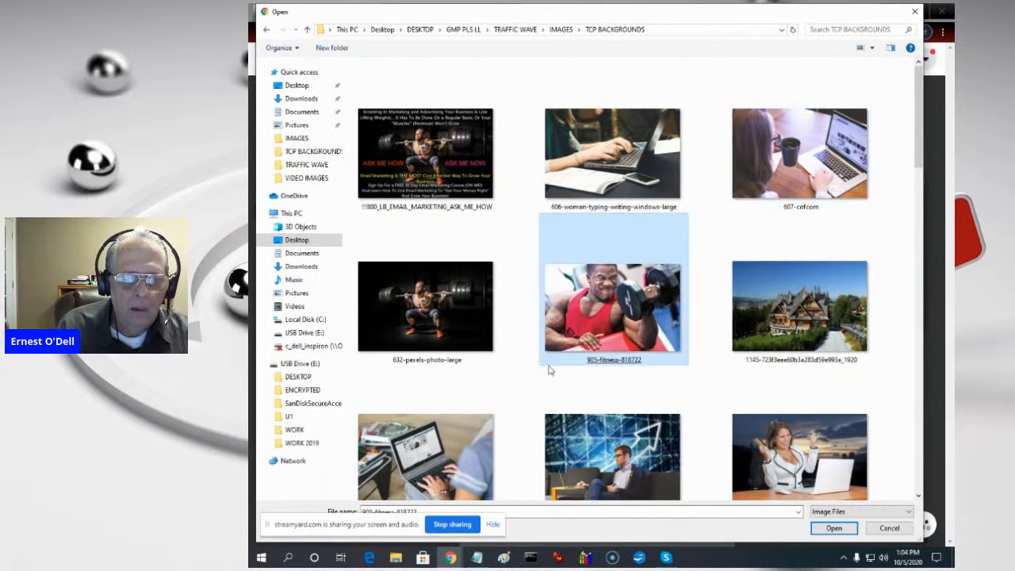
click(493, 464)
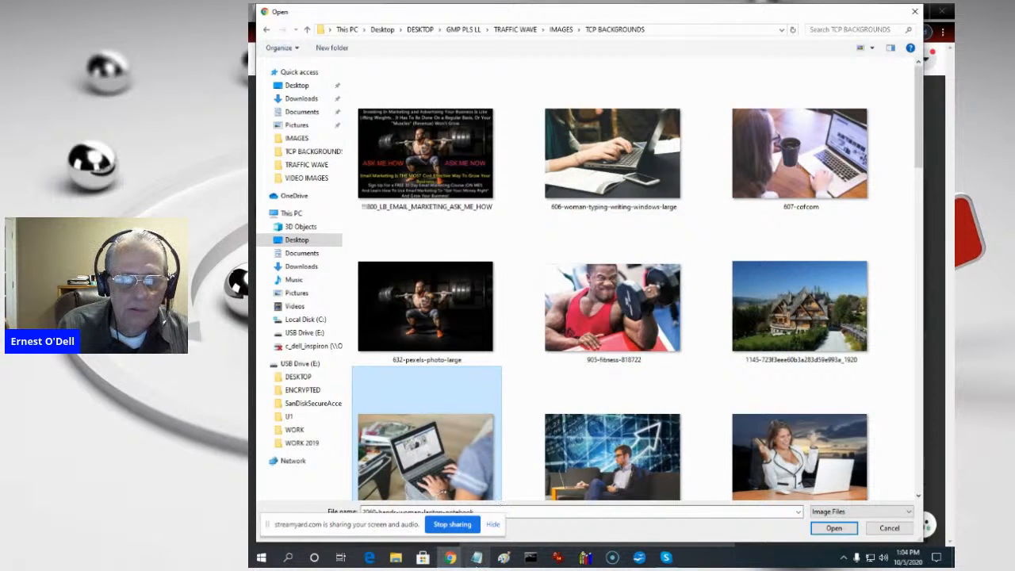
mouse_move(476, 558)
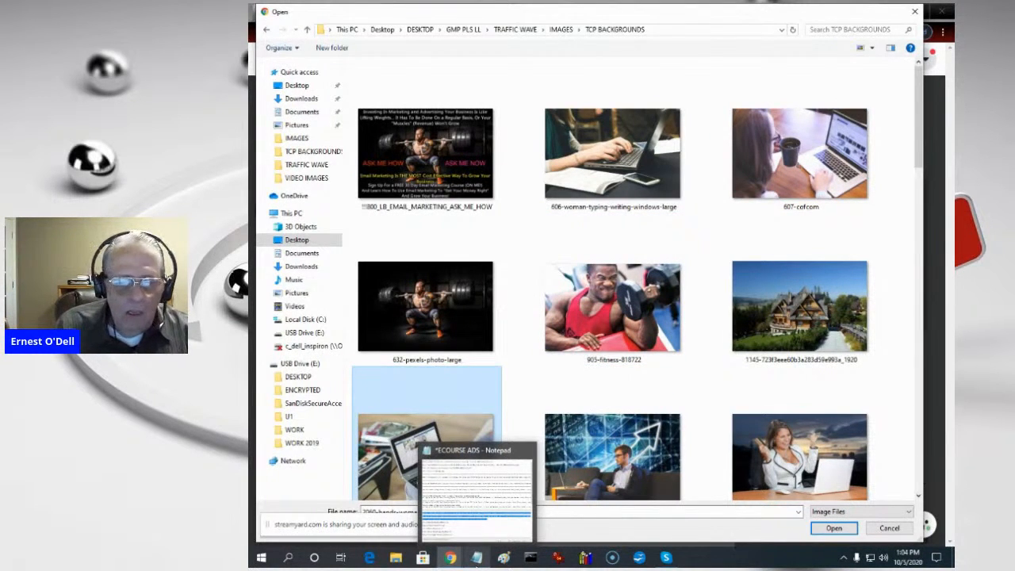
click(399, 358)
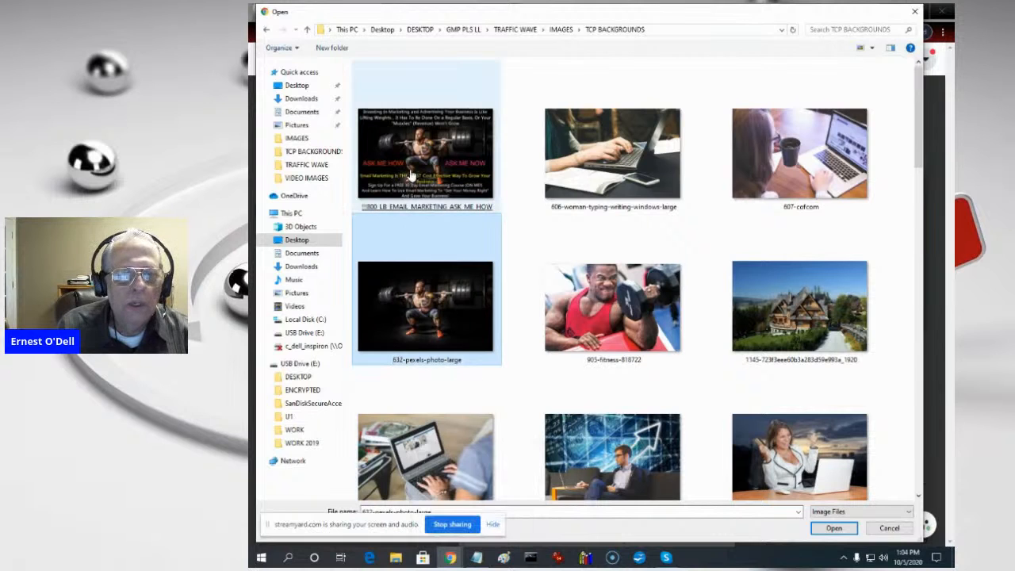
click(435, 161)
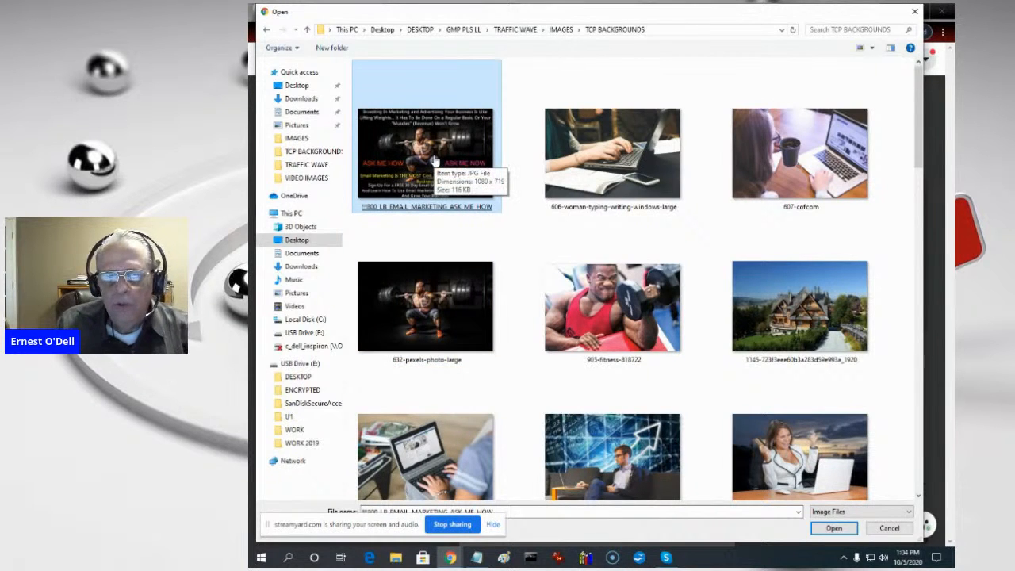
drag(922, 138, 924, 246)
click(423, 294)
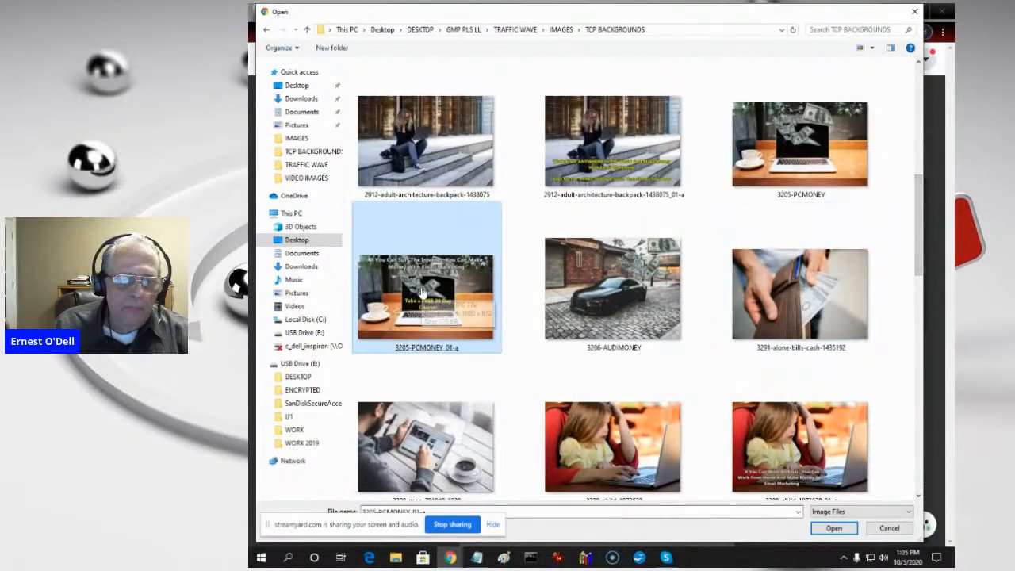
double_click(423, 294)
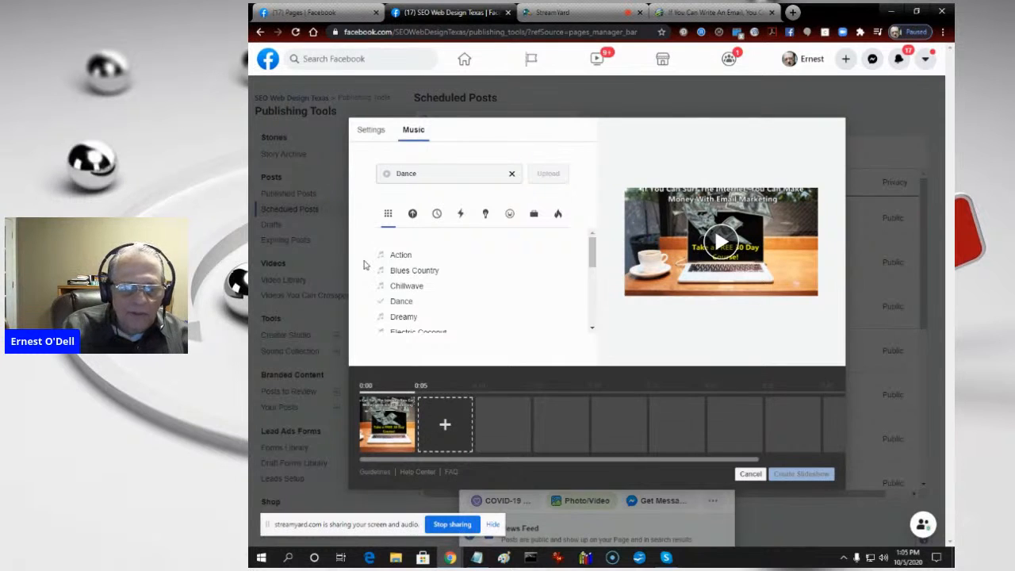
- Upload EMPTY_WALLET_01-a, EMPTY_WALLET_02-a, EMAIL_MARKETING_PHANTOM, THUMBS_UP and FITNESS_01-A from the TCP BACKGROUNDS folder to the slideshow
click(445, 428)
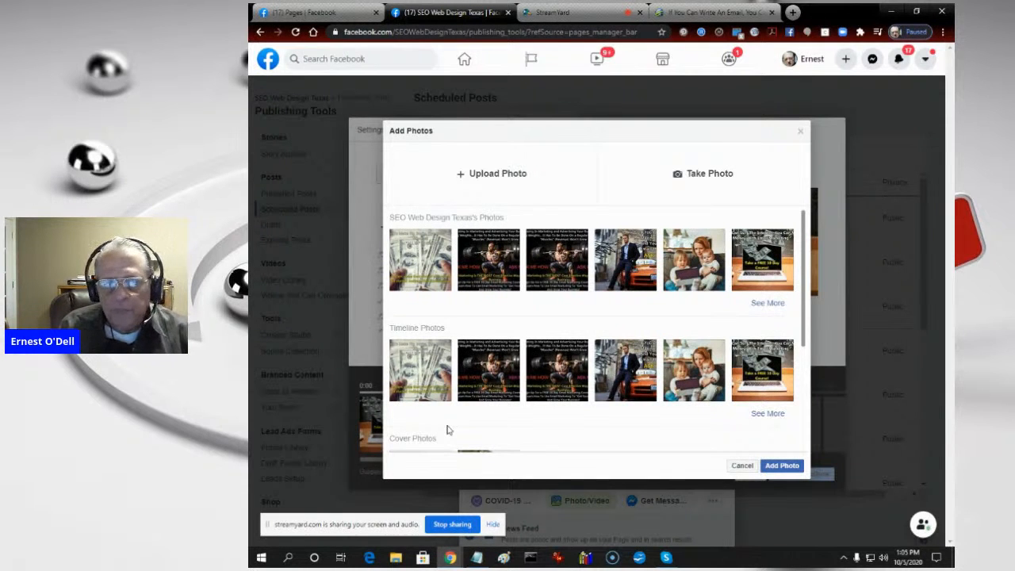
click(484, 175)
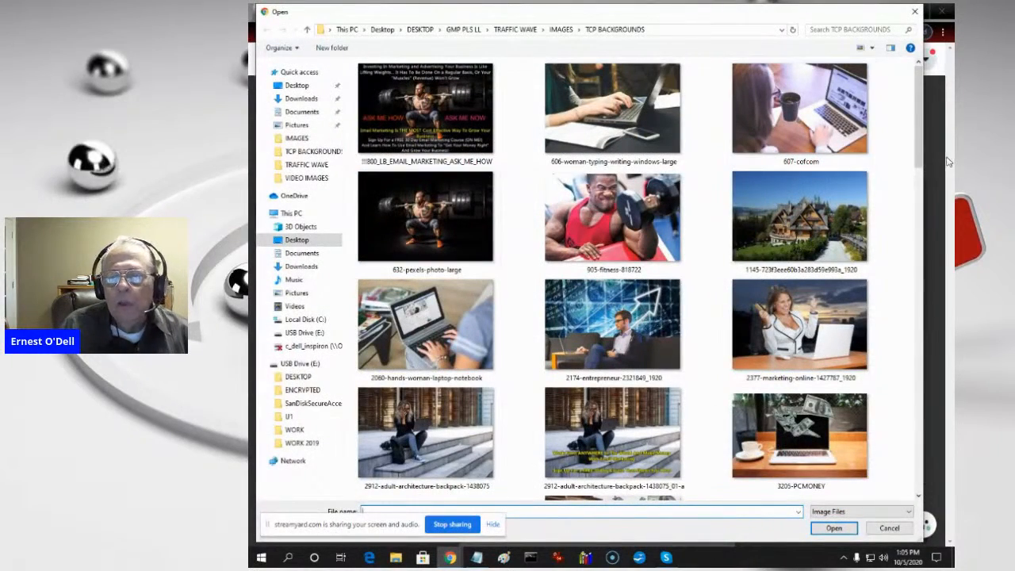
drag(919, 155, 911, 464)
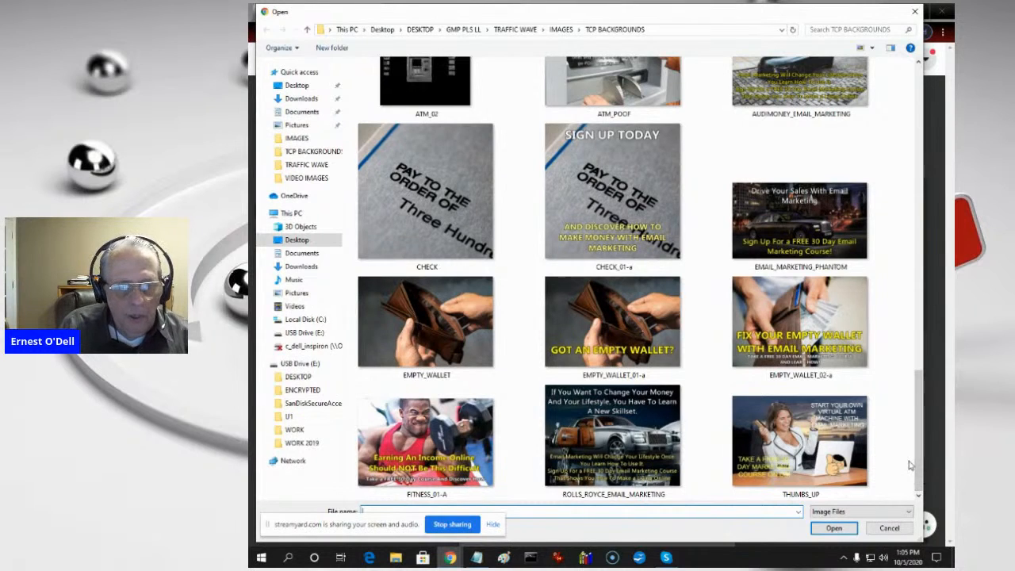
click(606, 323)
ctrl+click(786, 315)
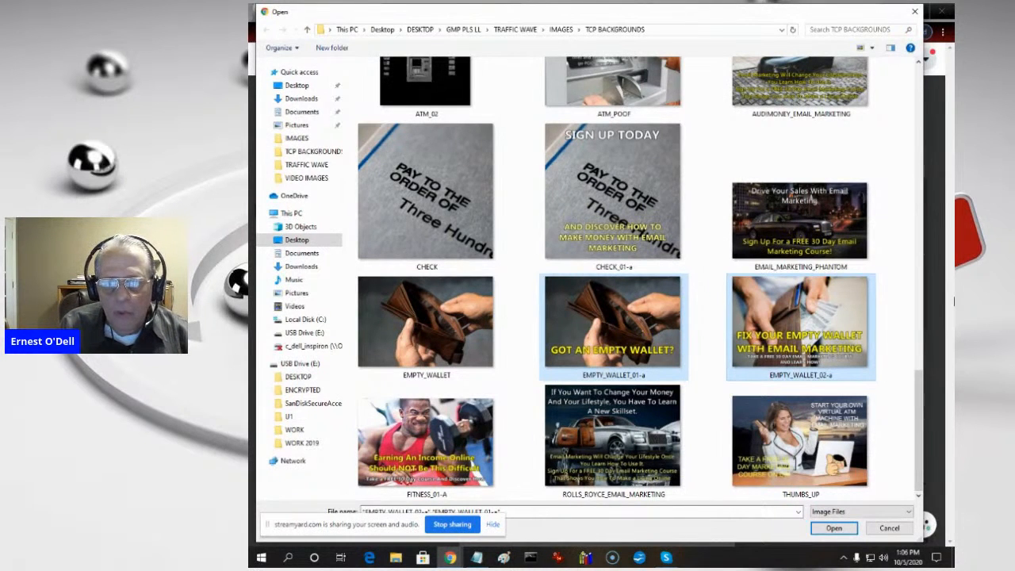
ctrl+click(802, 200)
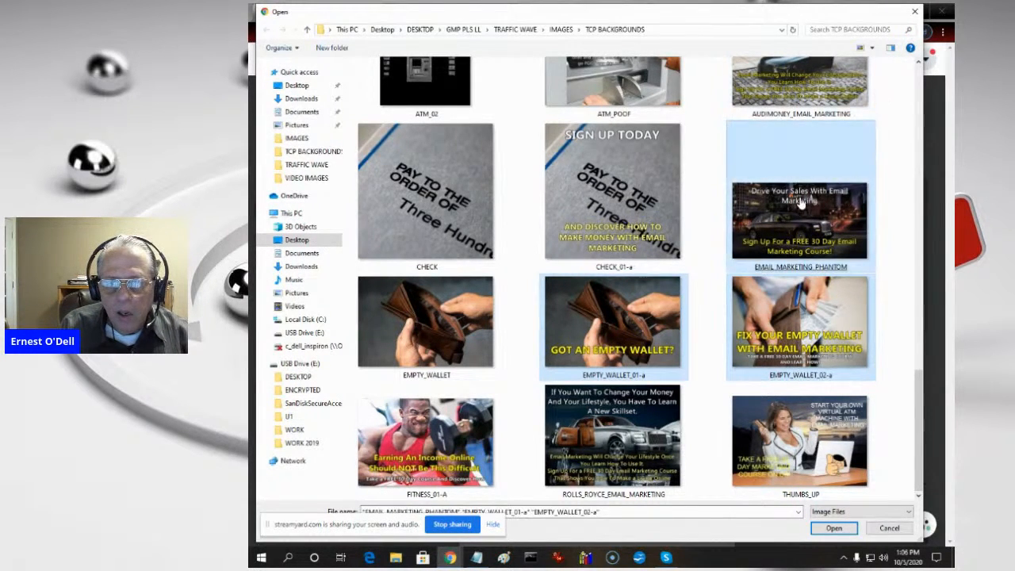
ctrl+click(861, 247)
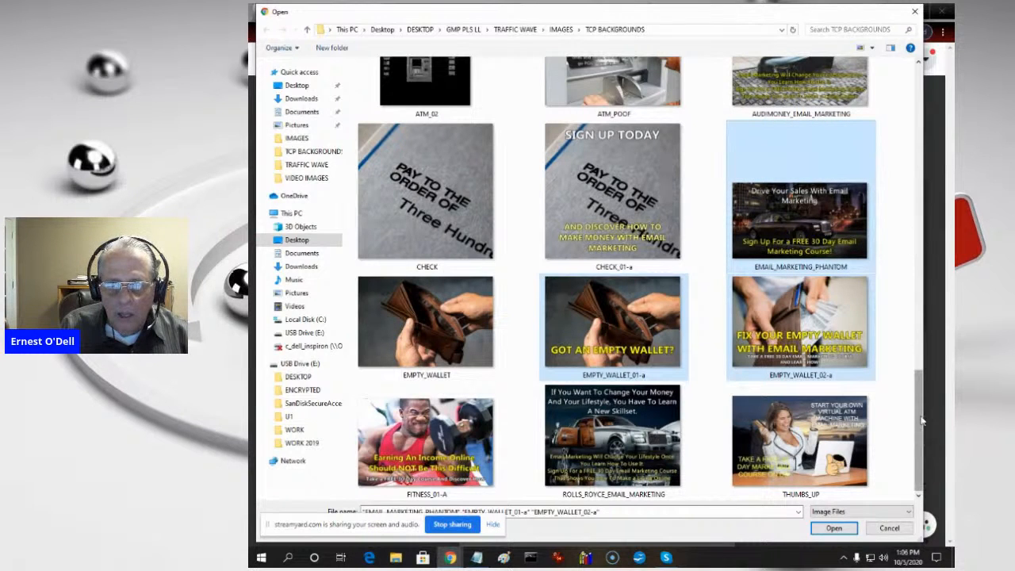
ctrl+click(792, 450)
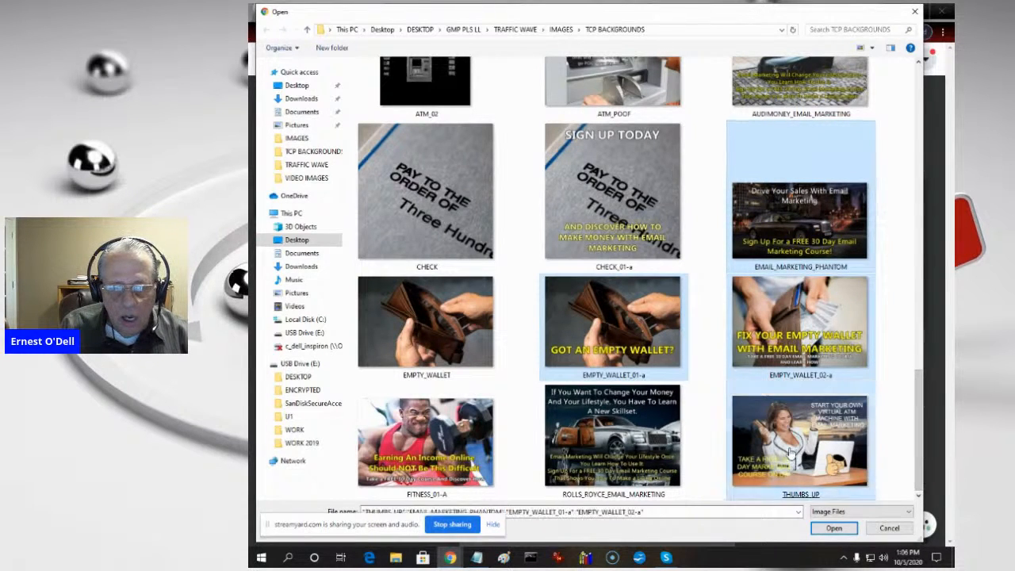
ctrl+click(458, 451)
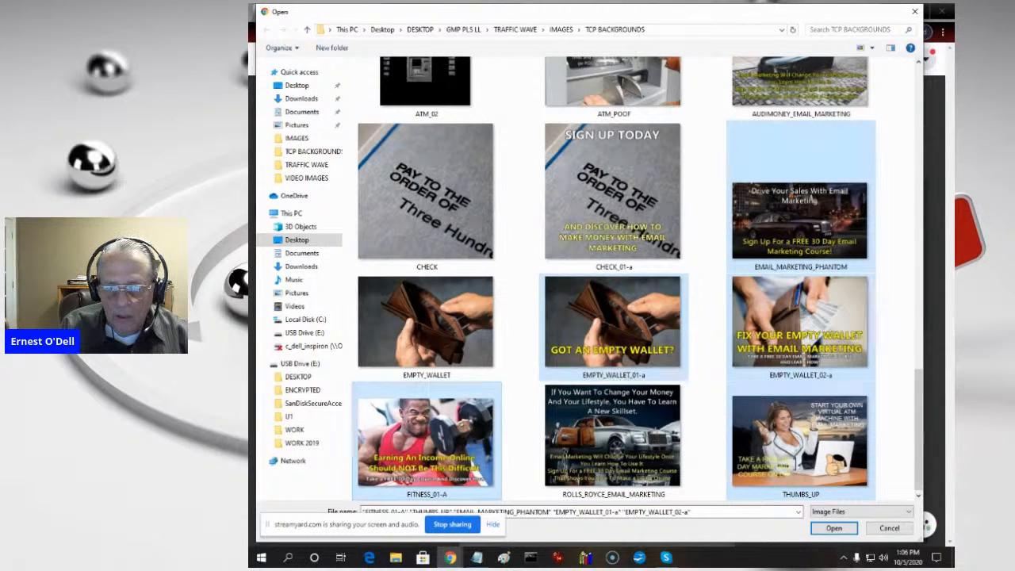
click(839, 530)
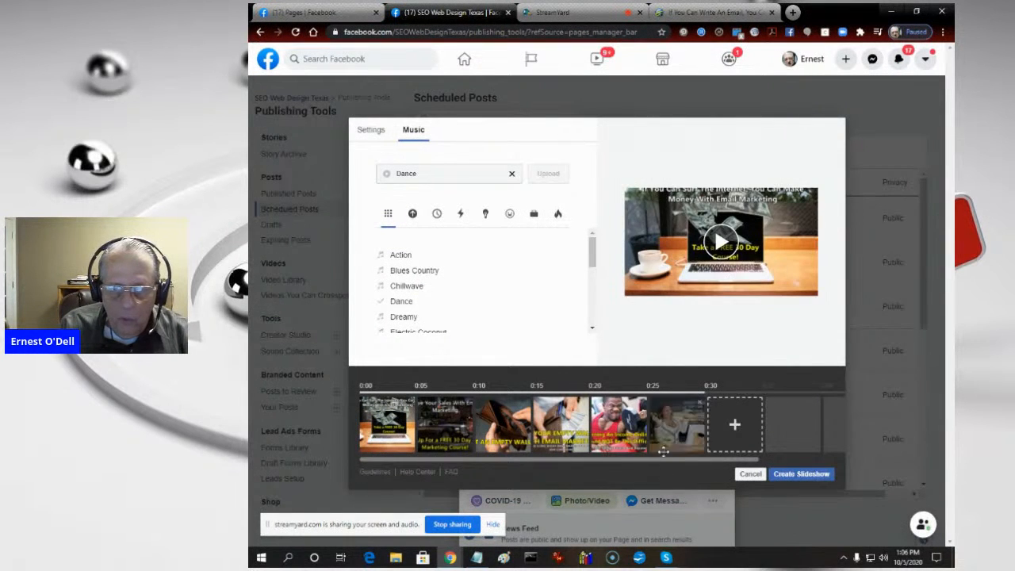
- Start another photo upload for the slideshow and browse to the VIDEO IMAGES folder inside IMAGES
drag(663, 458, 845, 464)
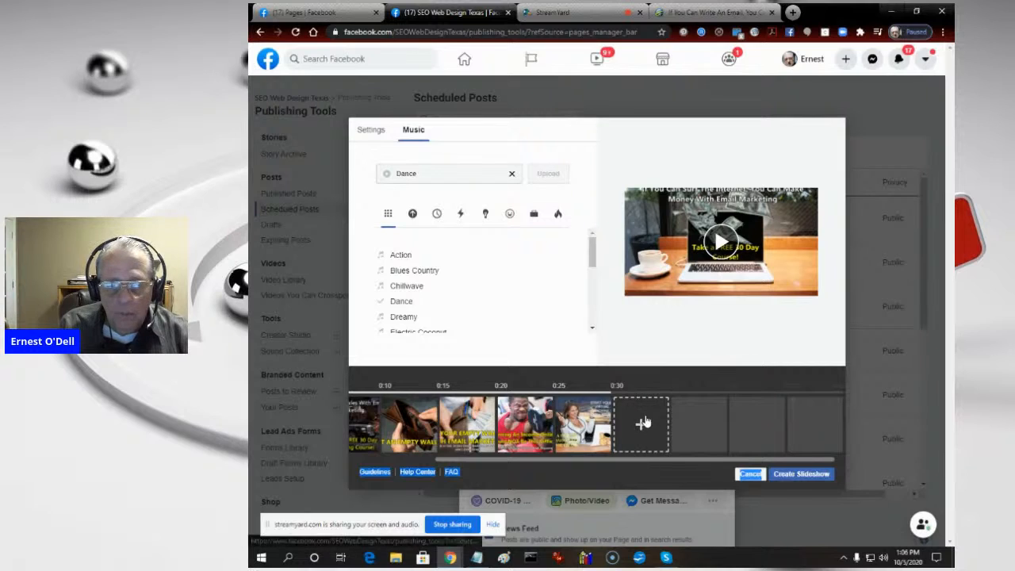
click(643, 424)
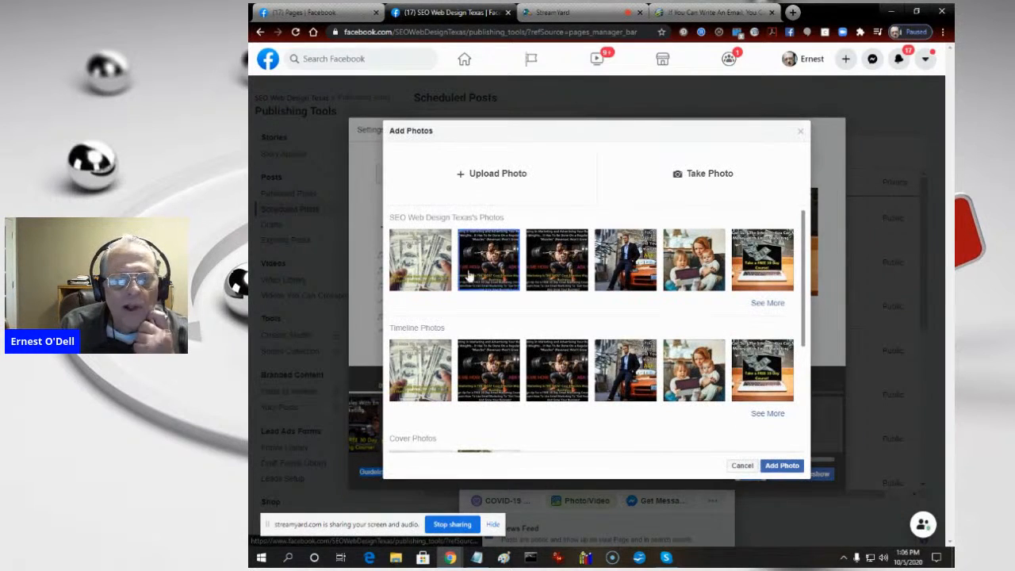
click(484, 168)
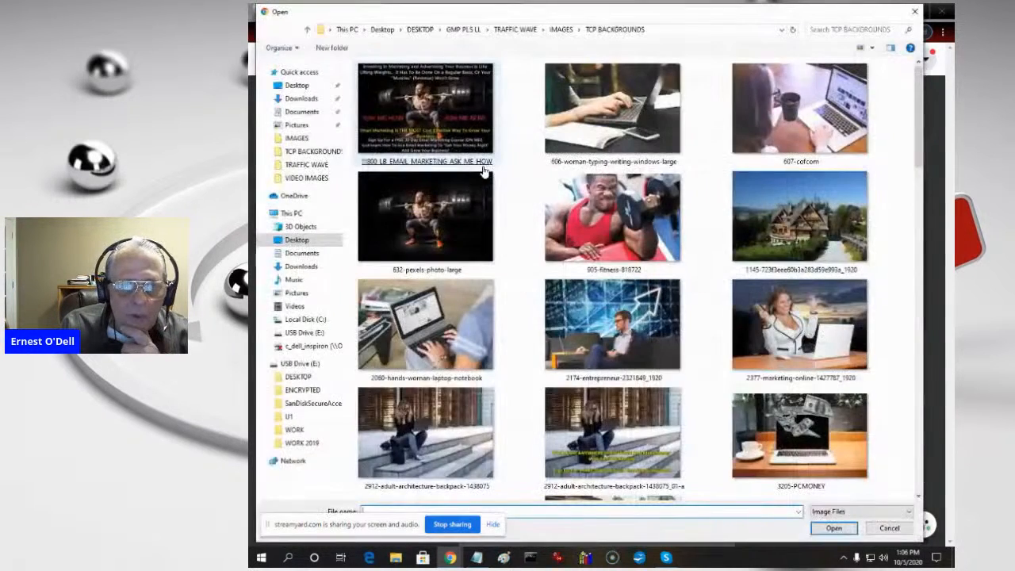
click(560, 29)
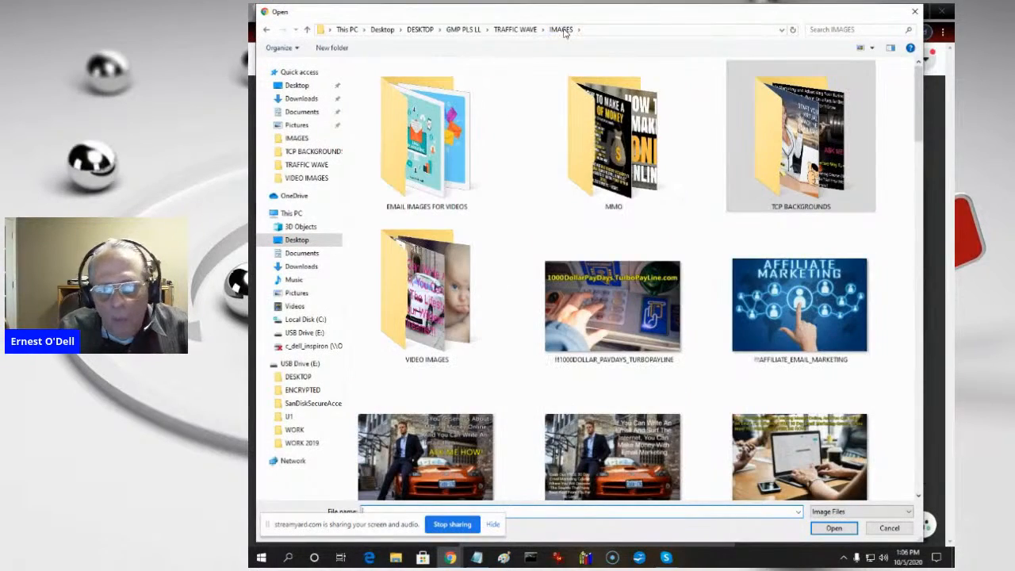
double_click(406, 302)
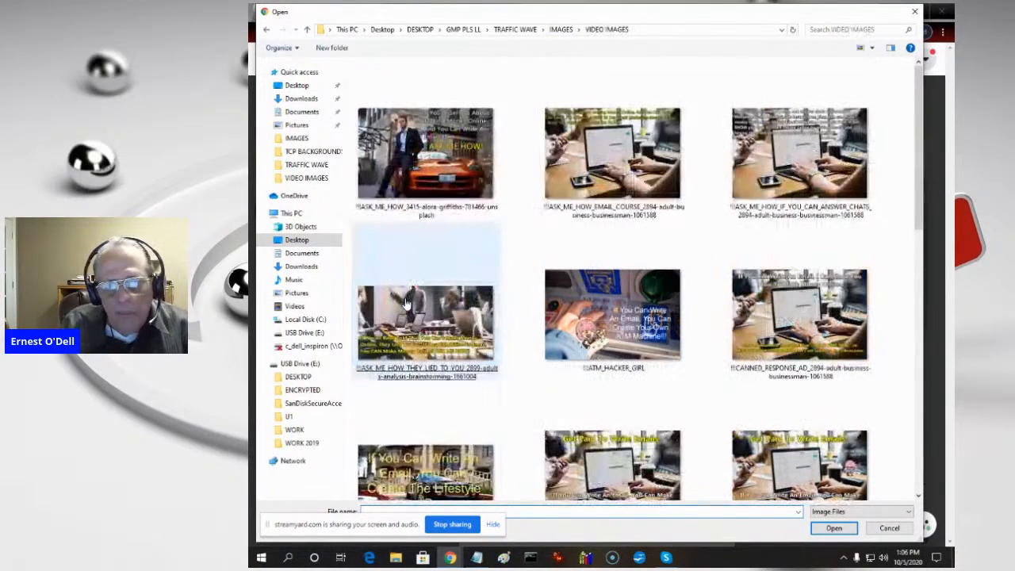
- Upload the orange sports car ASK_ME_HOW_3415 image, ASK_ME_HOW, ASK_ME_HOW_2885 and EMAIL_MARKETING_01 to the slideshow
click(406, 303)
click(438, 187)
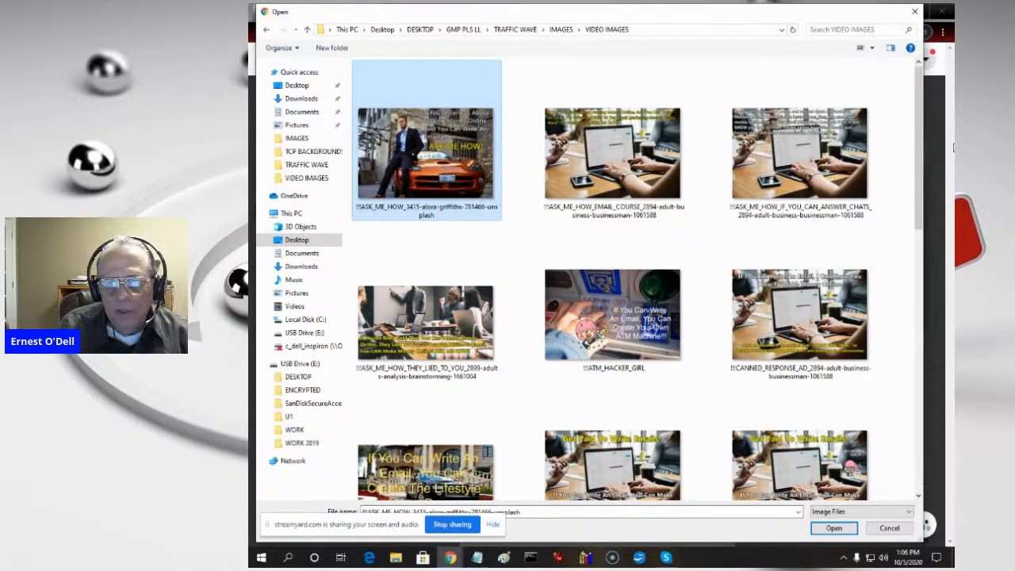
drag(921, 171, 936, 356)
ctrl+click(848, 295)
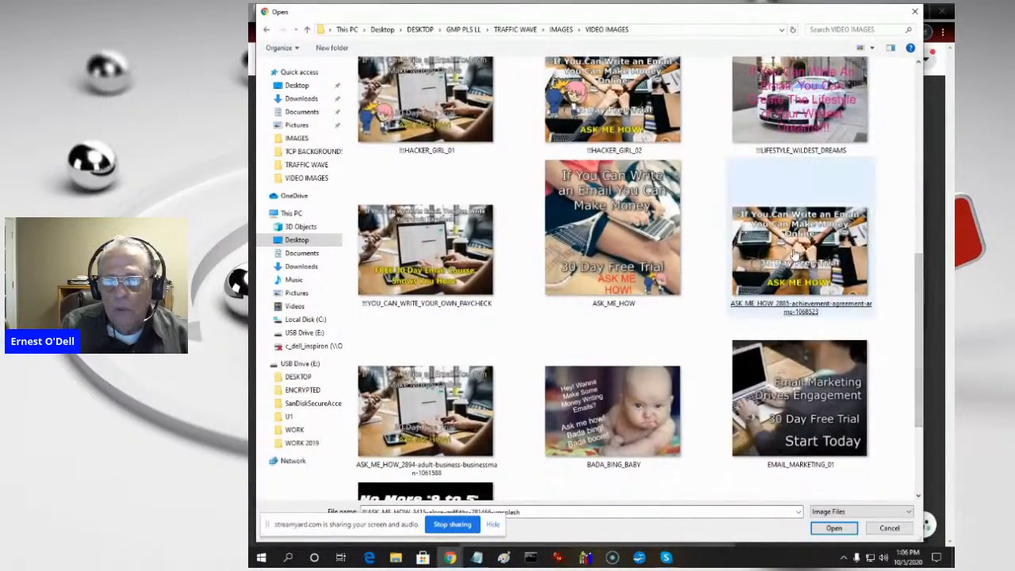
ctrl+click(627, 228)
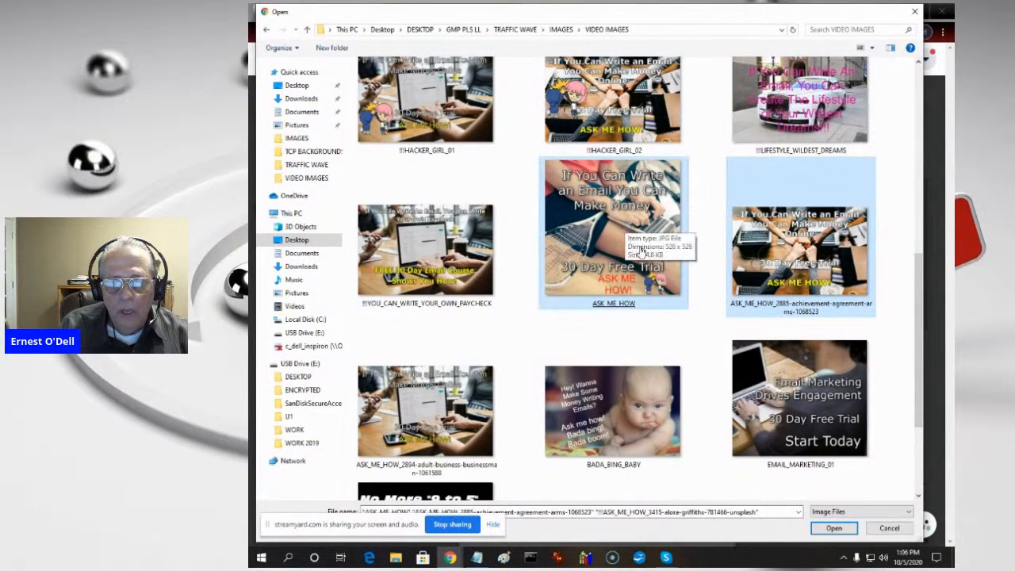
ctrl+click(825, 436)
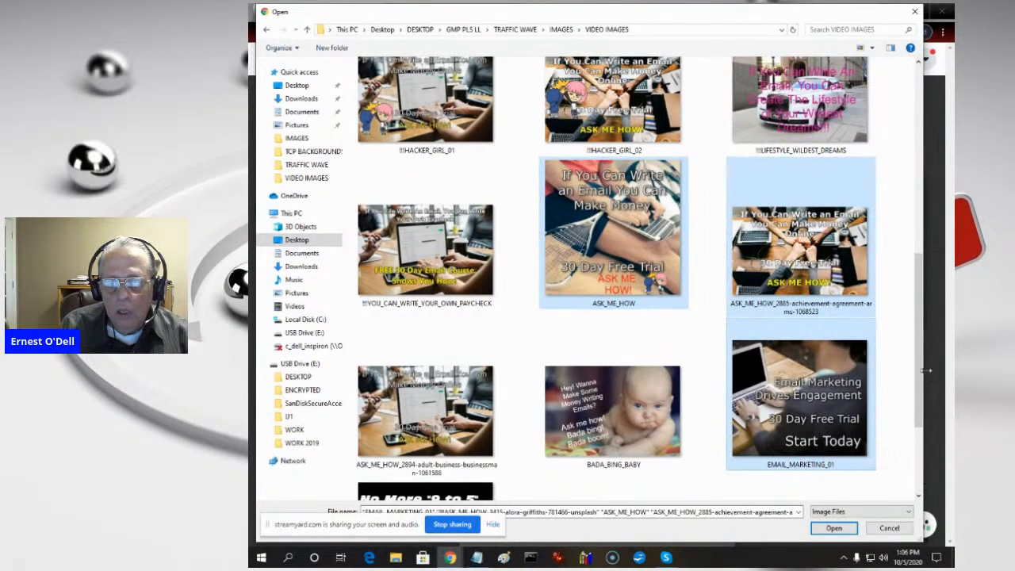
drag(918, 380, 916, 444)
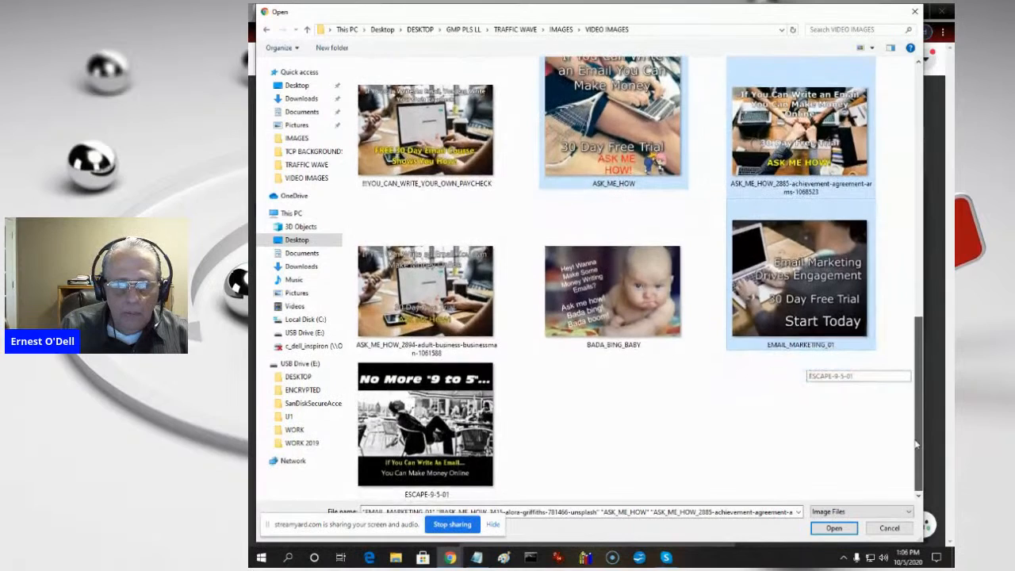
click(823, 531)
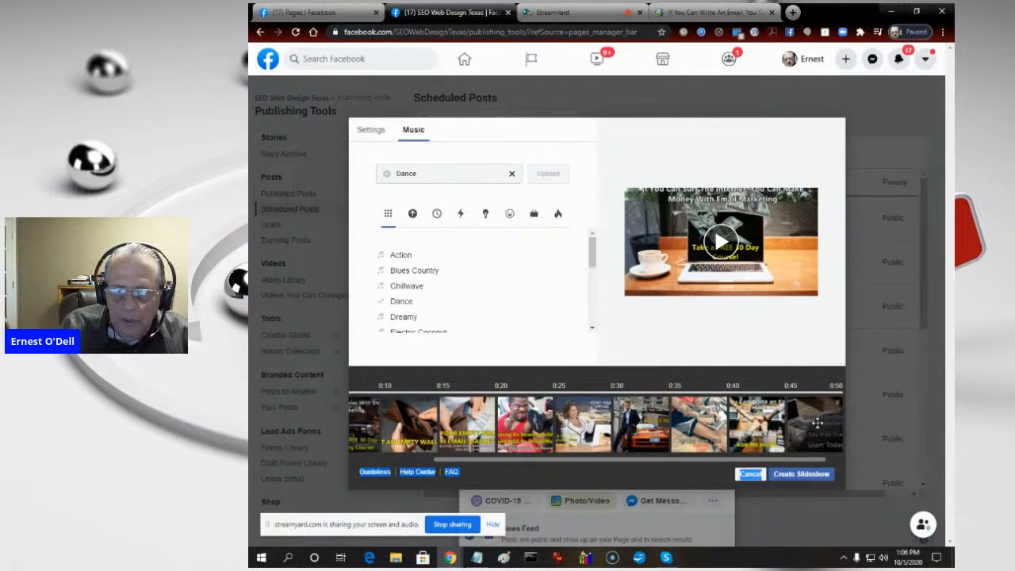
- Swap the ASK_ME_HOW and ASK_ME_HOW_2885 photos in the slideshow's order and create the slideshow
drag(831, 429, 736, 414)
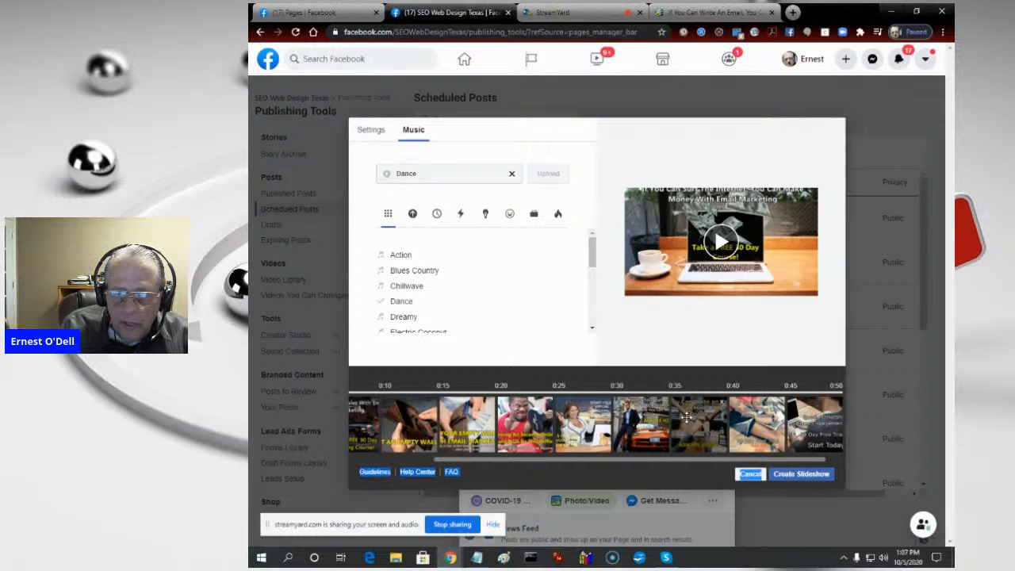
click(804, 475)
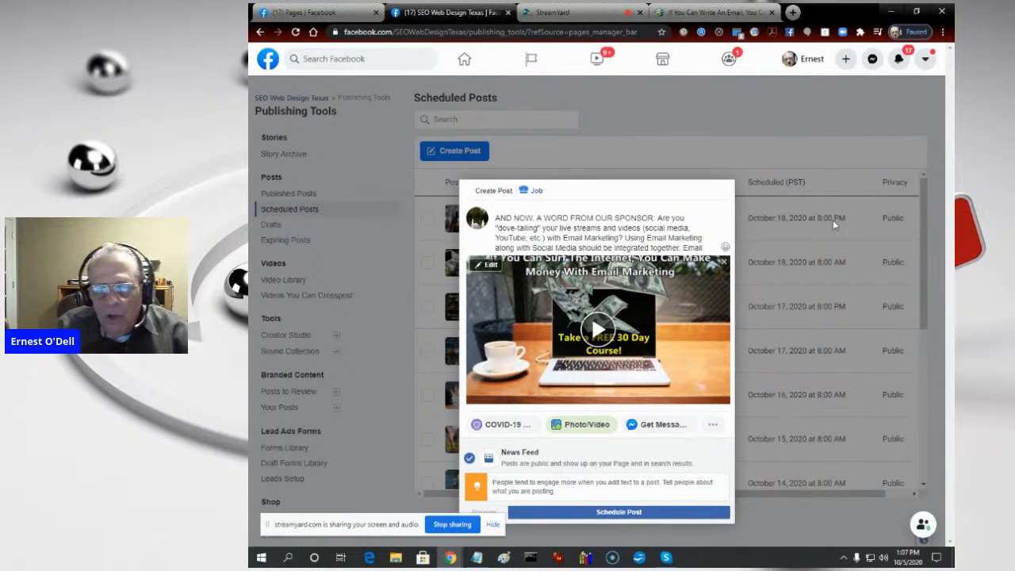
- Open the post's scheduling options and set its publication to 10/19/2020 at 8:00 PM
click(624, 514)
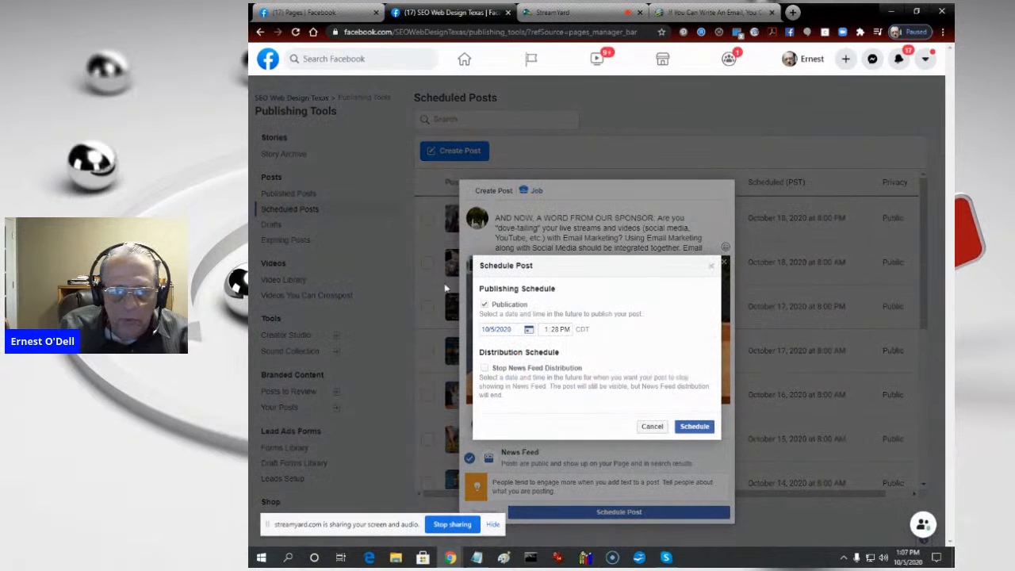
click(493, 330)
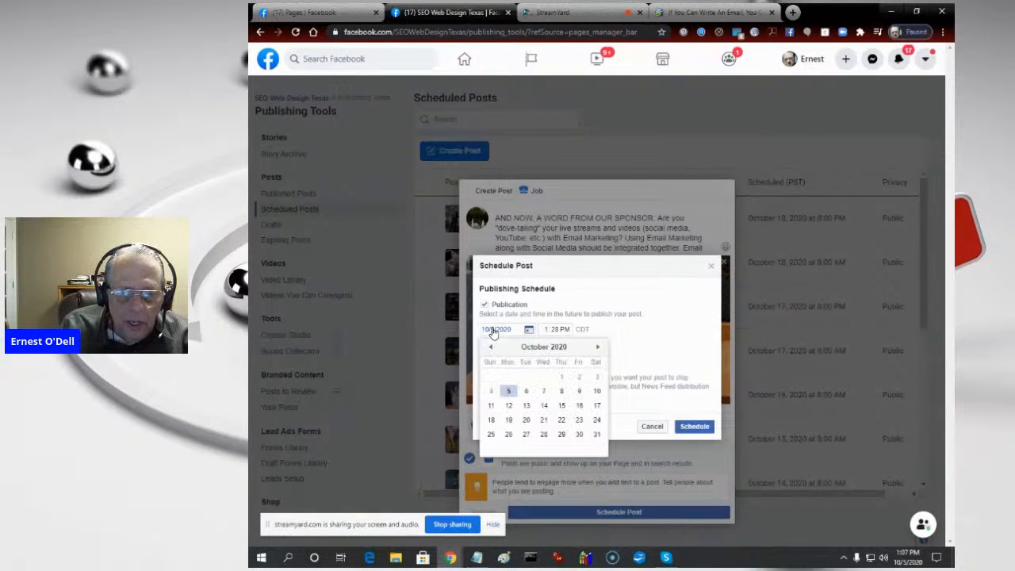
click(508, 420)
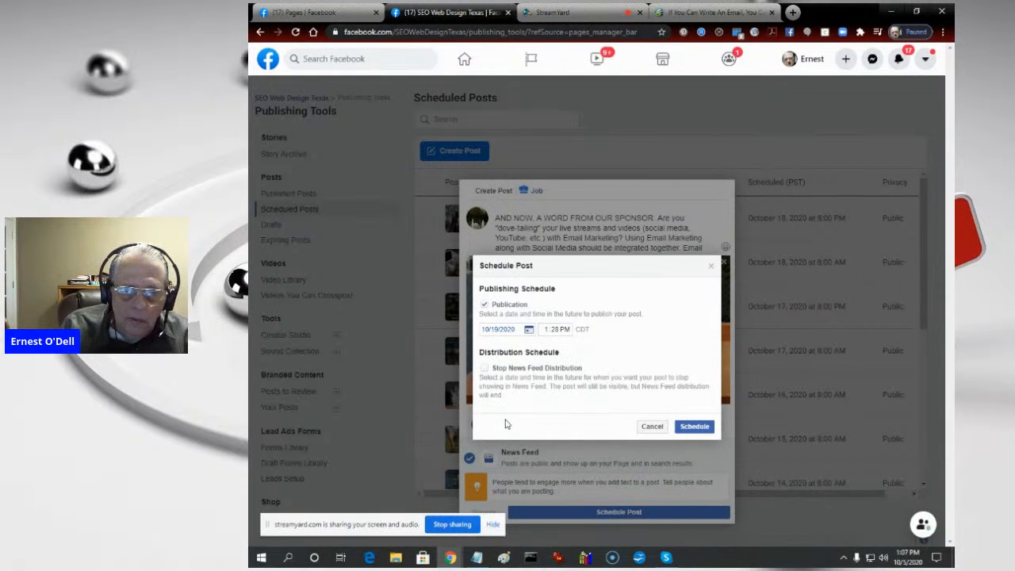
click(546, 330)
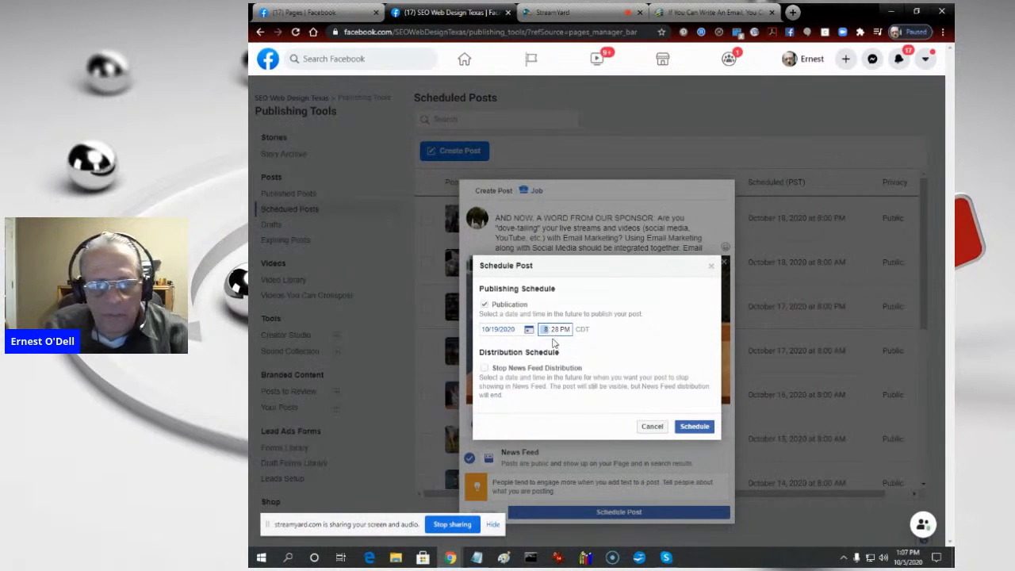
click(553, 332)
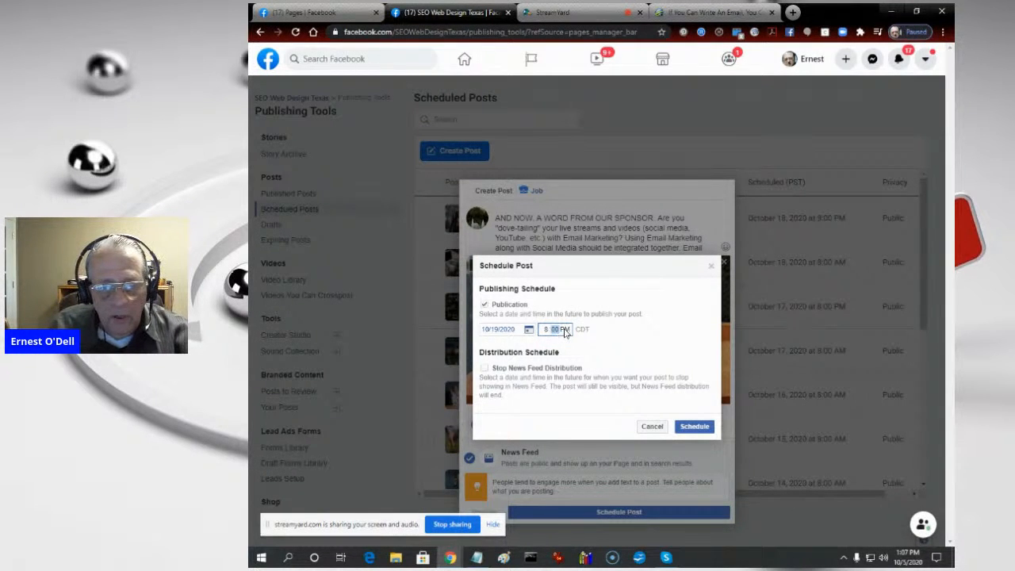
click(547, 334)
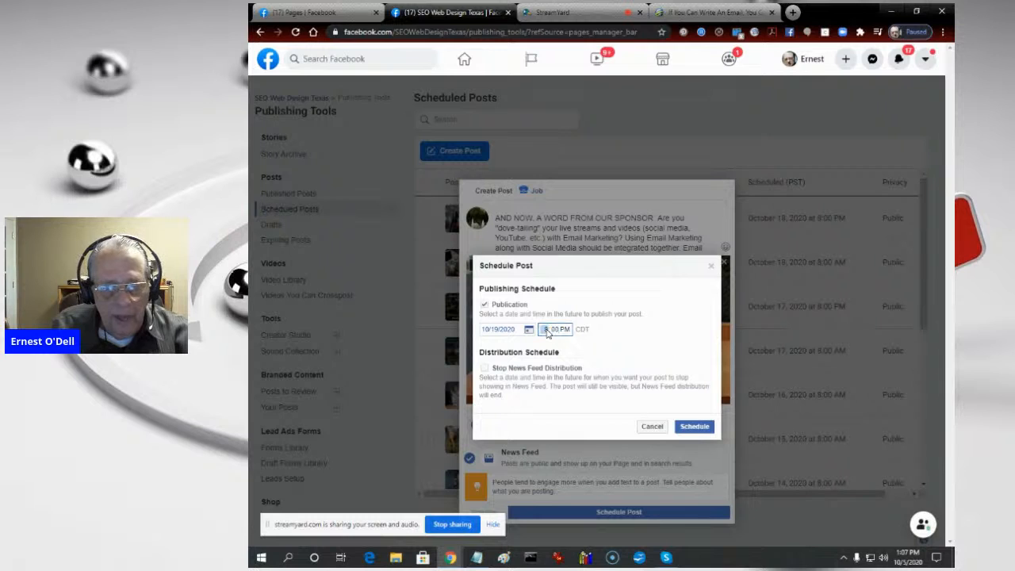
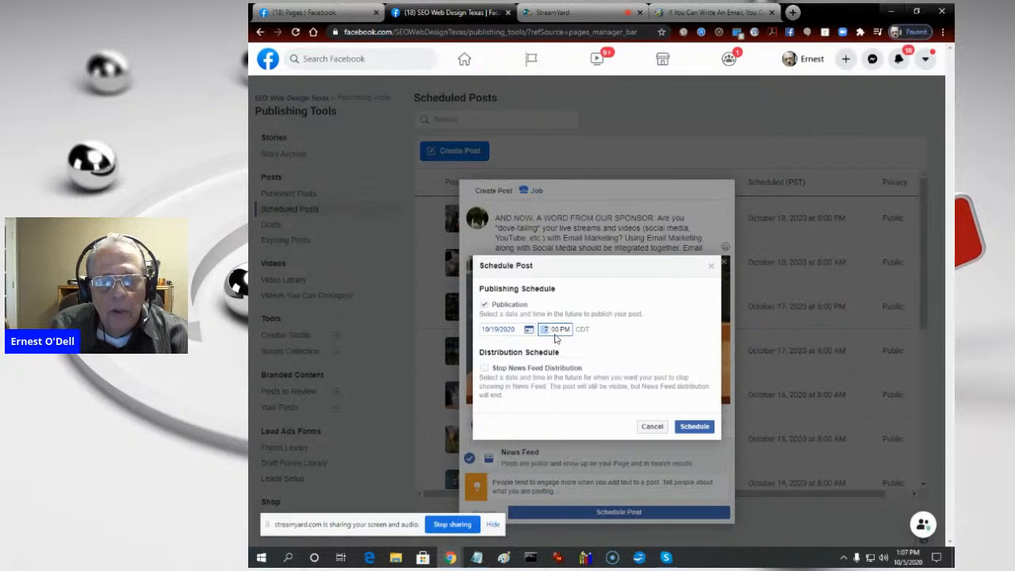
- Set the post's publication time to 7:00 AM on 10/19/2020 and schedule the post
click(555, 330)
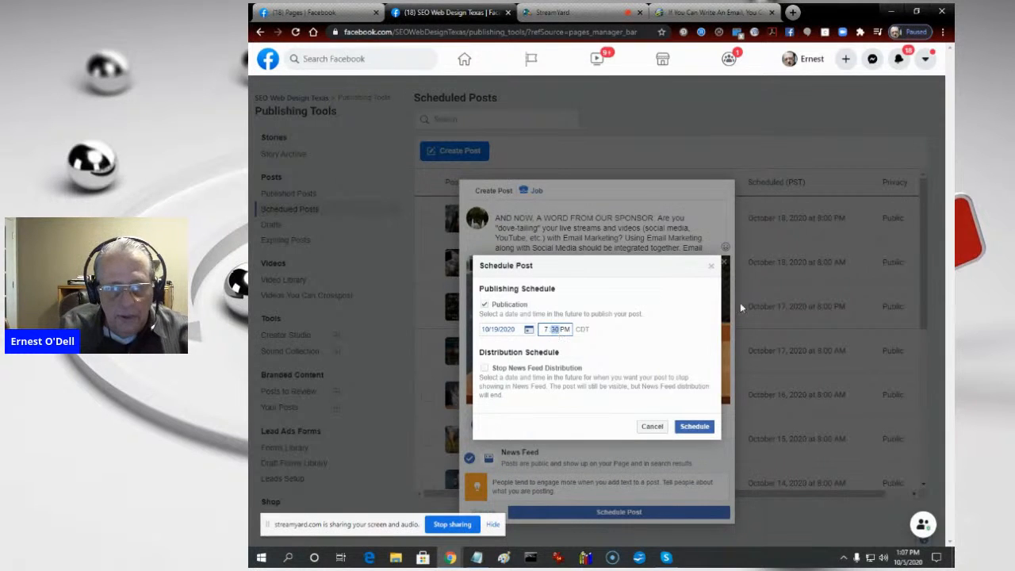
click(565, 330)
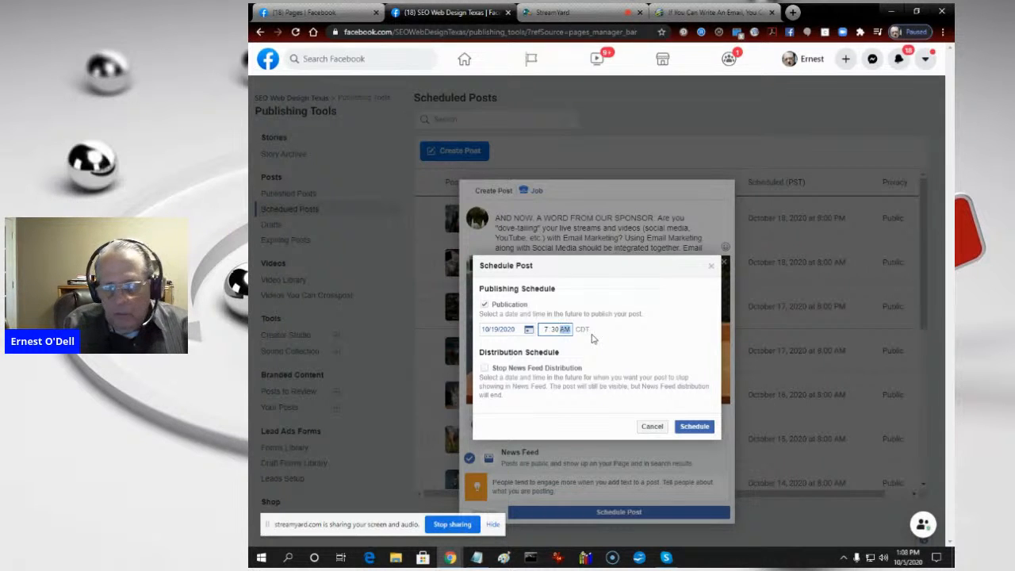
click(546, 333)
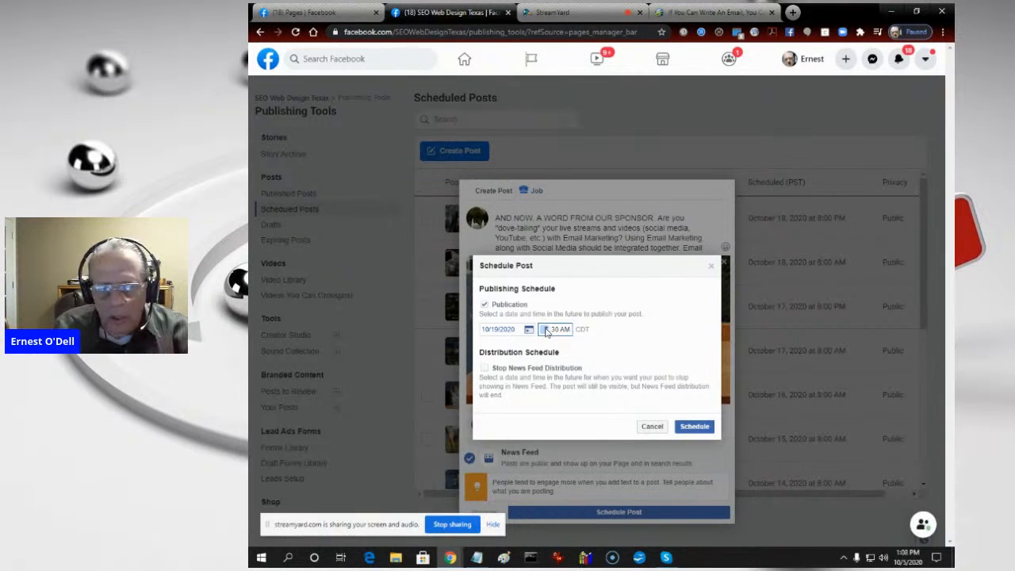
click(556, 332)
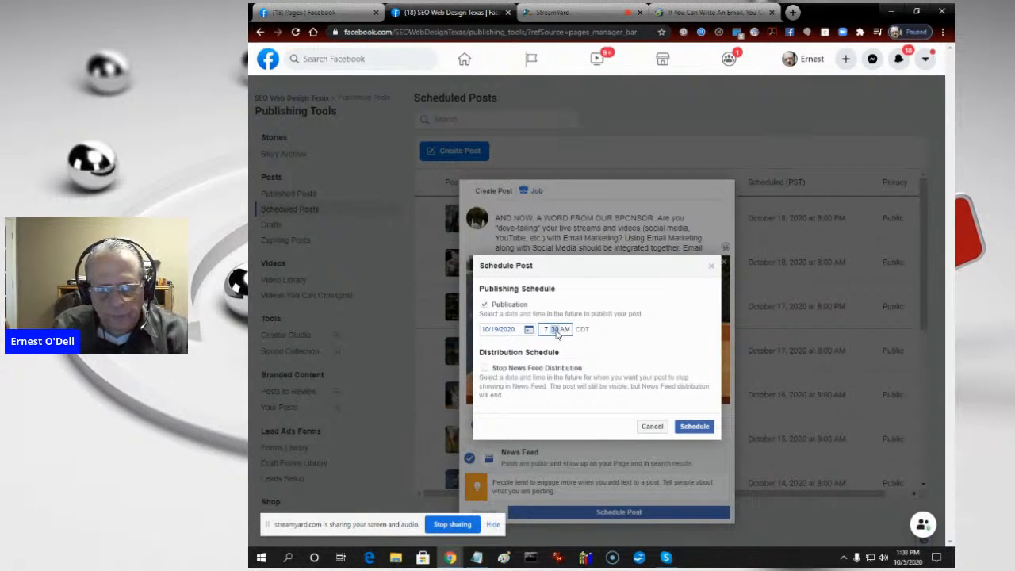
text(00)
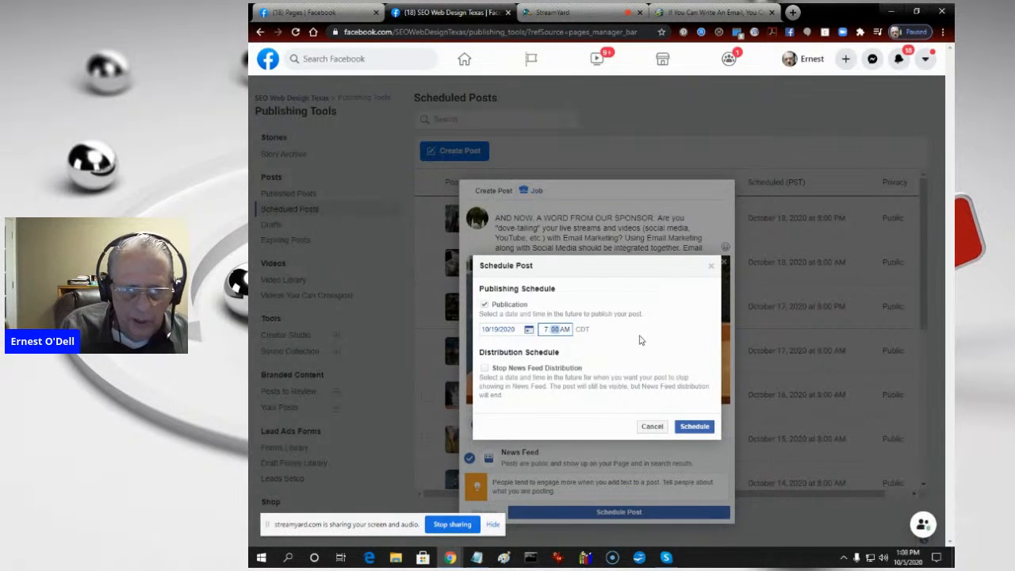
click(659, 341)
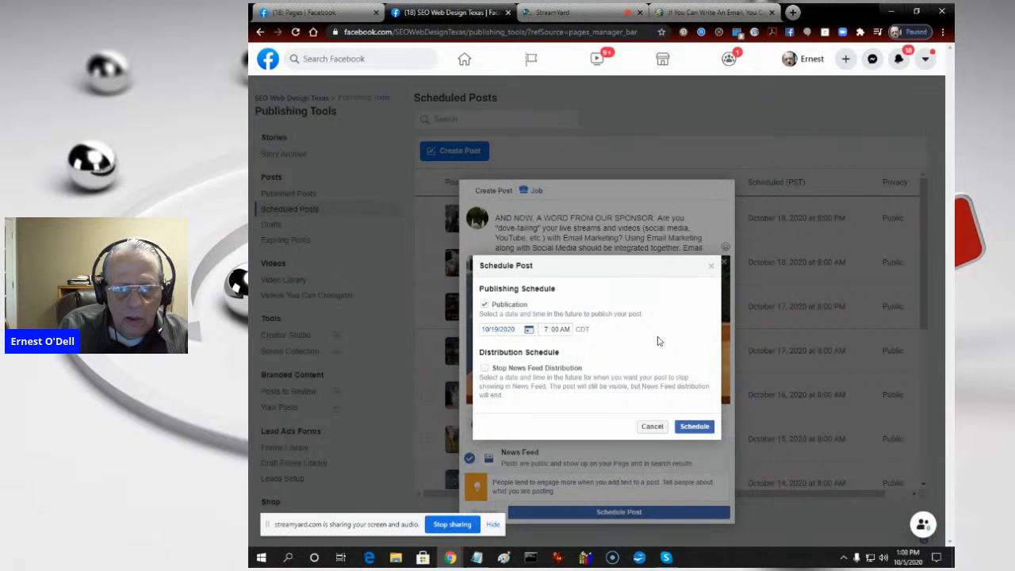
click(695, 427)
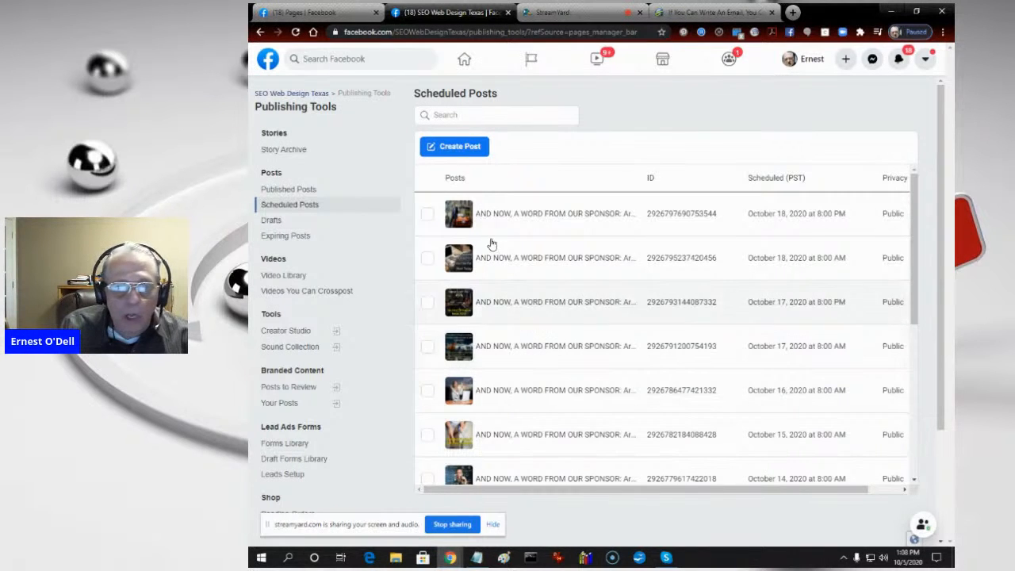
- Check the page's published posts and return to the list of scheduled posts
click(303, 189)
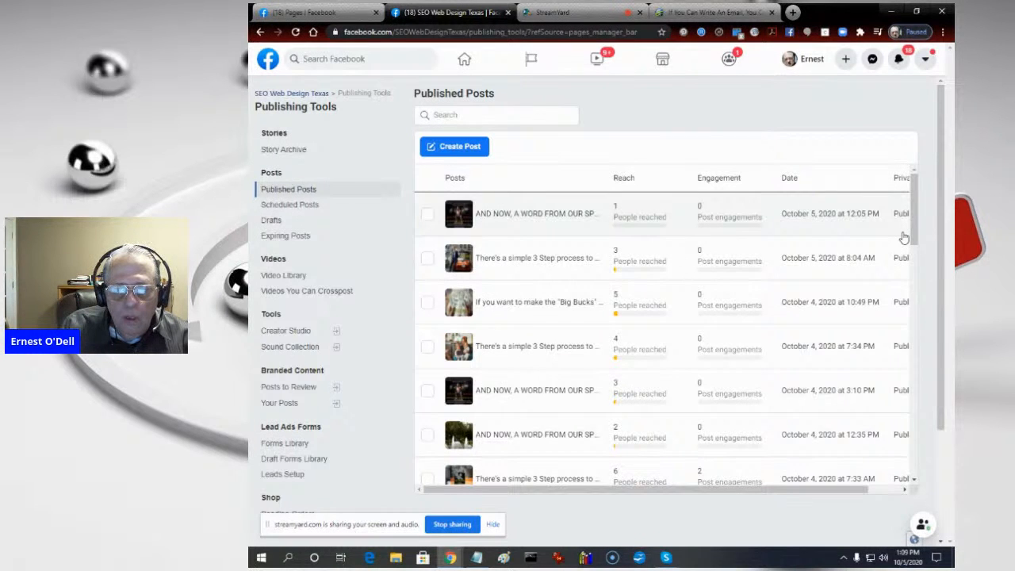
click(307, 205)
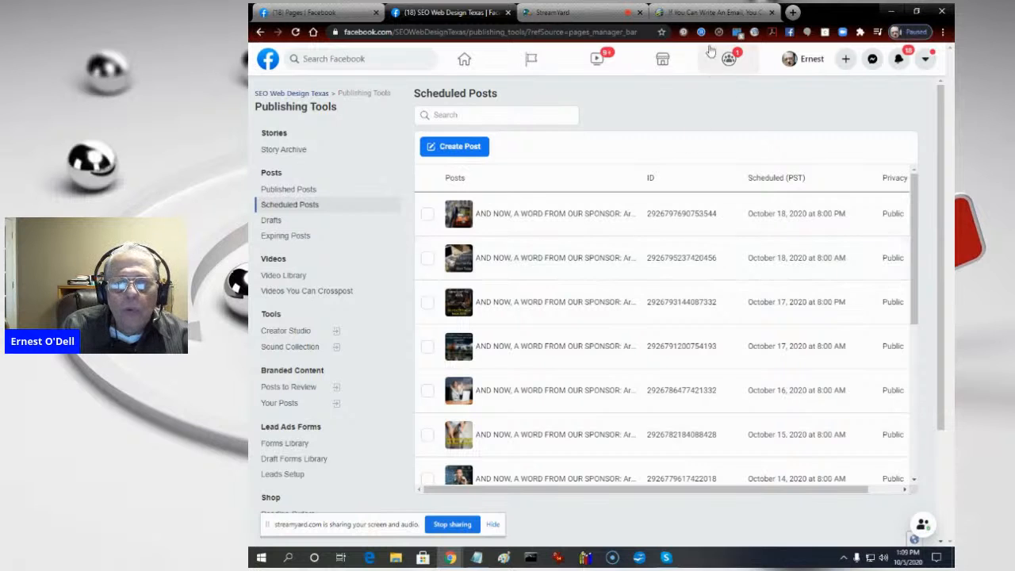
- Close the email marketing ecourse page, look over the Pages list and return to the SEO Web Design Texas publishing tools
click(700, 14)
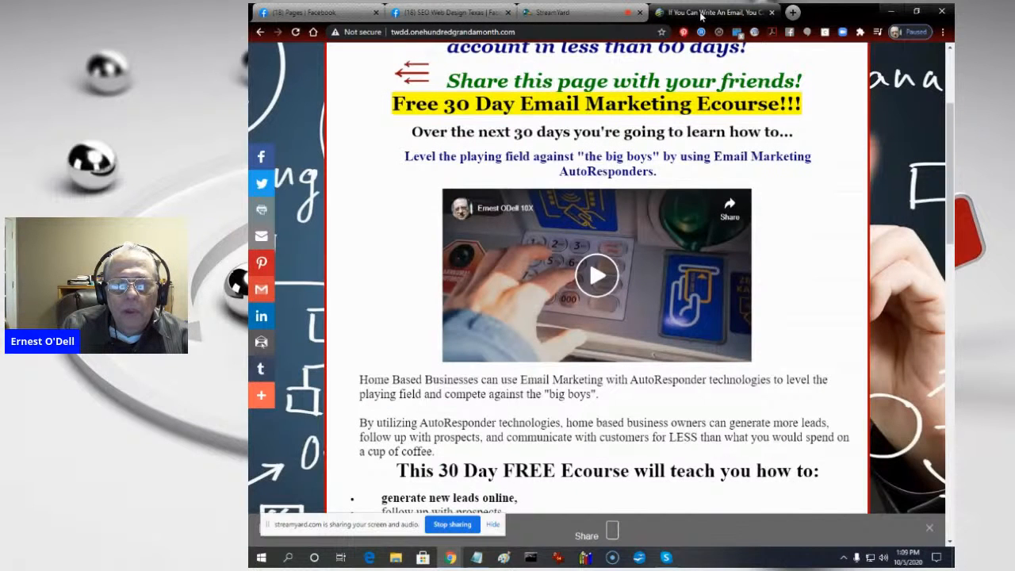
click(773, 12)
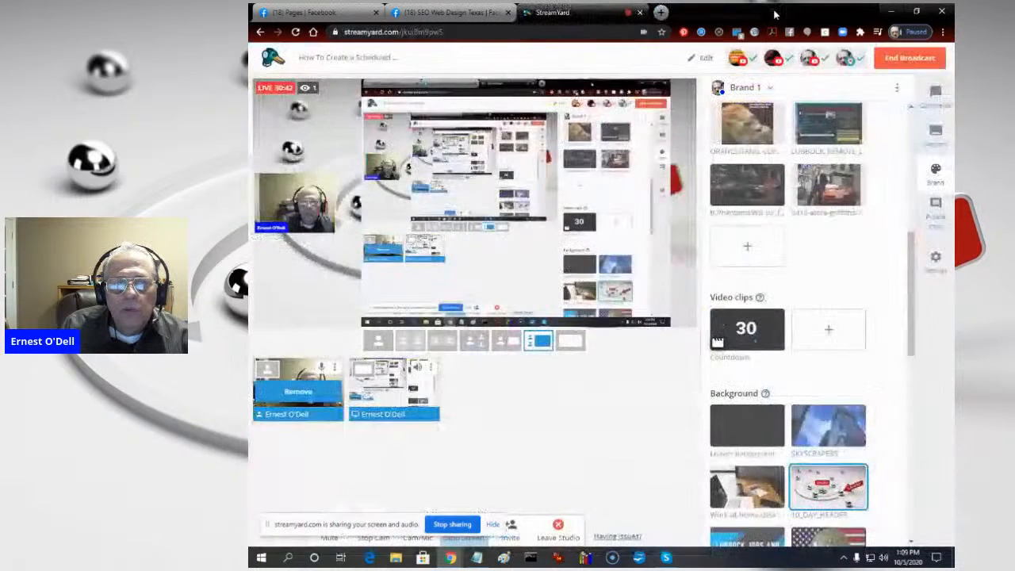
click(332, 16)
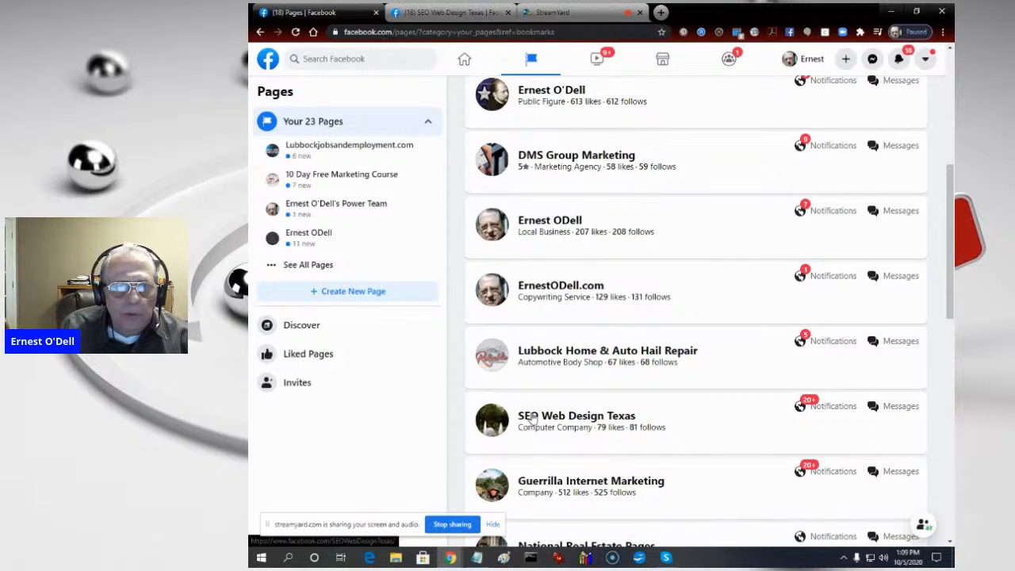
click(408, 13)
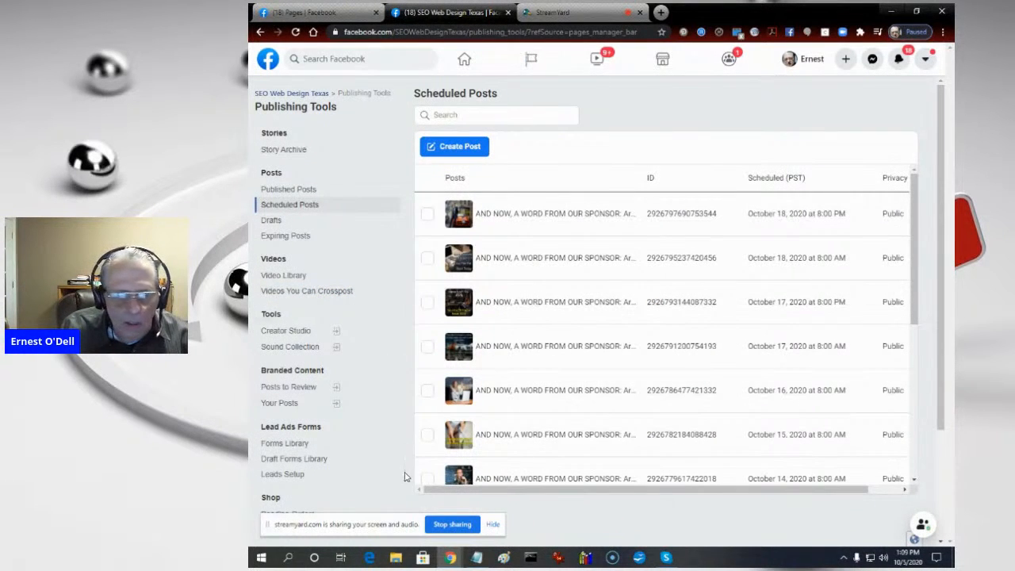
- Move the screen-sharing bar aside, then follow the notification about the finished video upload through to Creator Studio
drag(395, 530, 762, 533)
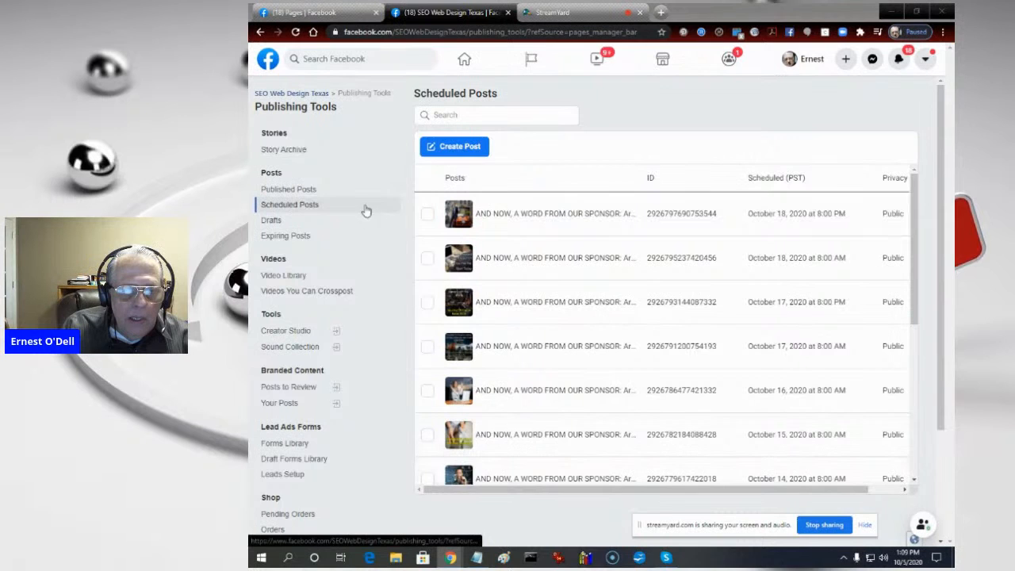
click(281, 190)
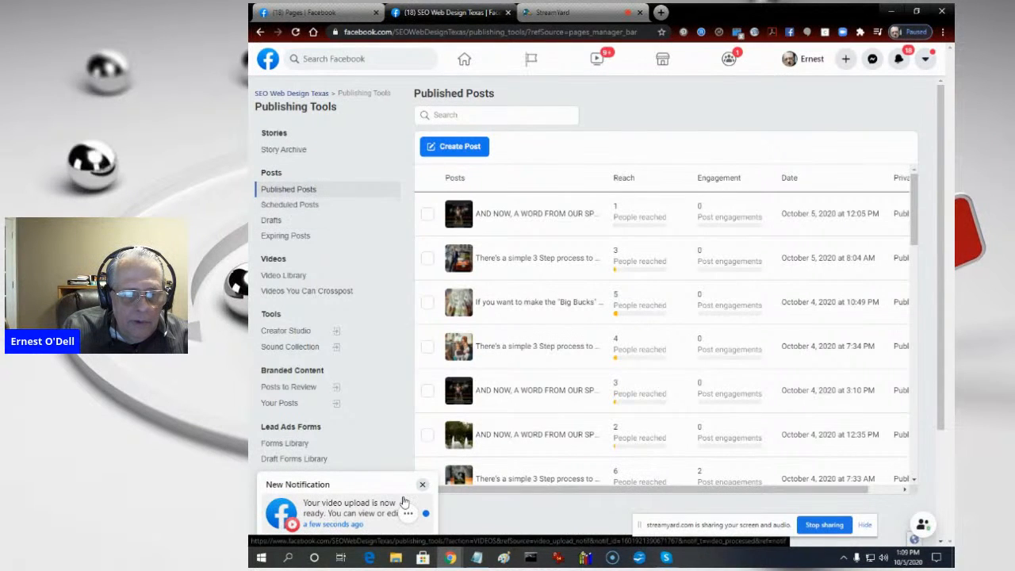
click(347, 516)
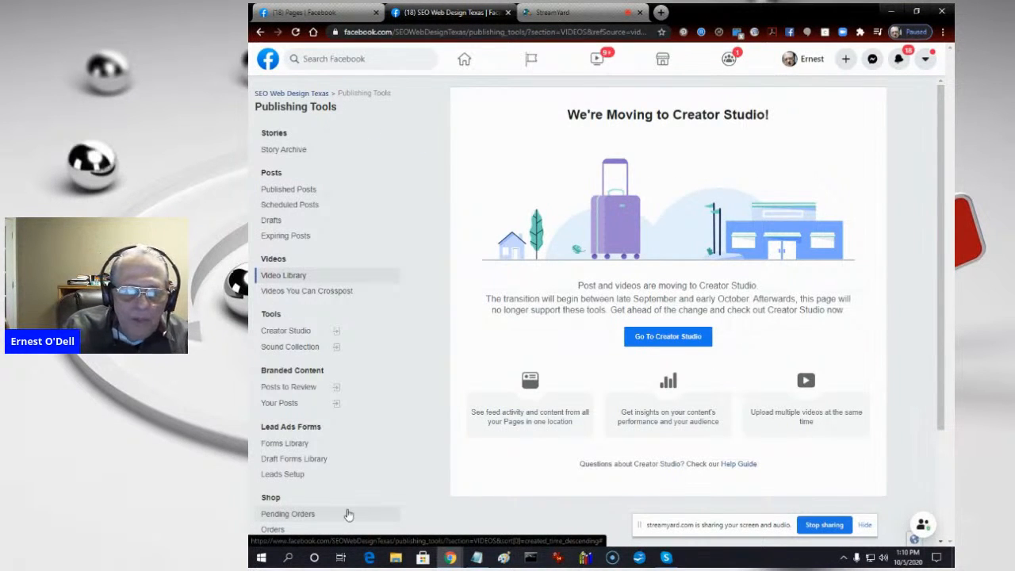
click(663, 344)
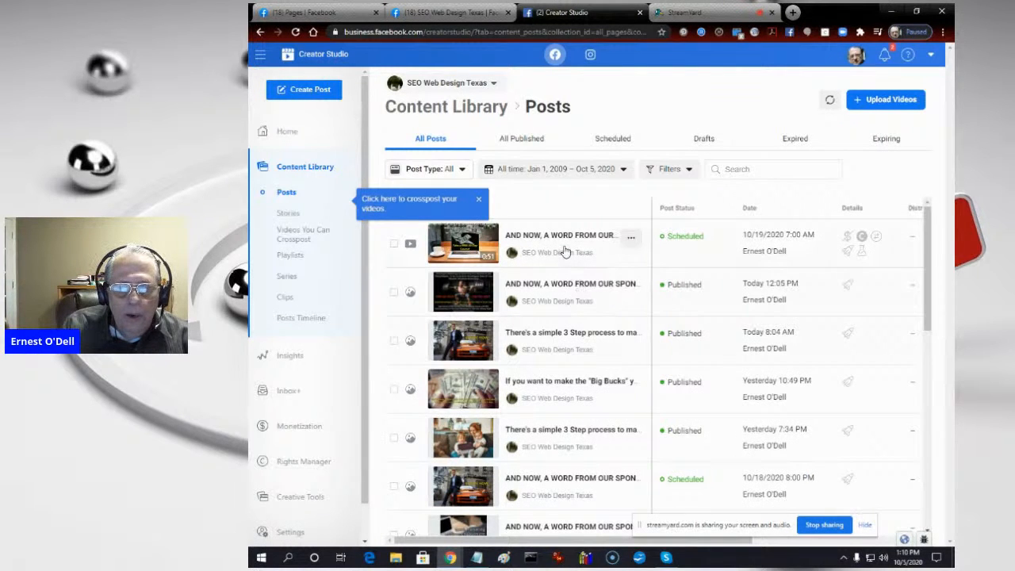
- Open the video post scheduled for 10/19/2020 at 7:00 AM for editing and title it "Get Your Money Right With Email Marketing"
mouse_move(760, 243)
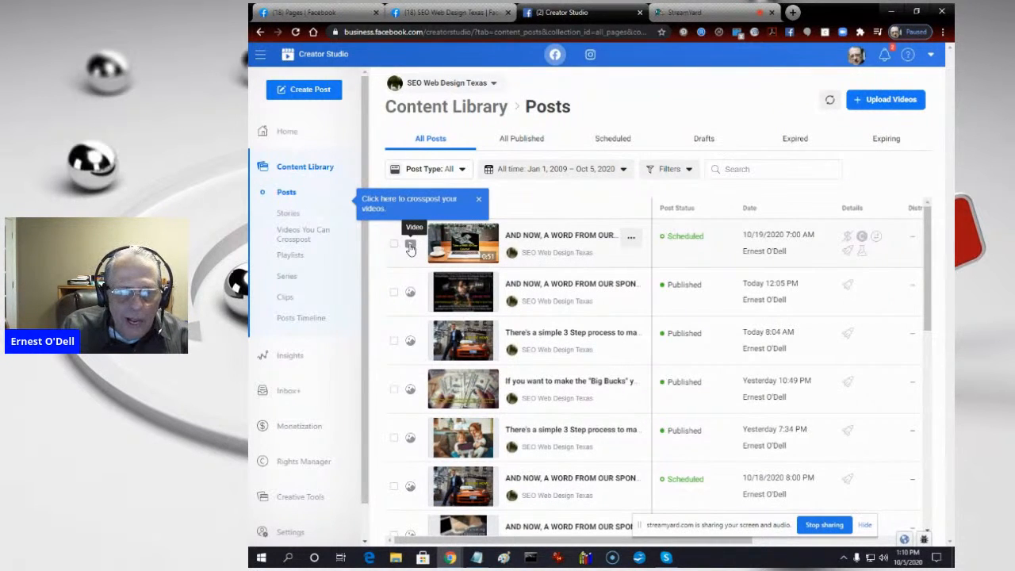
click(473, 242)
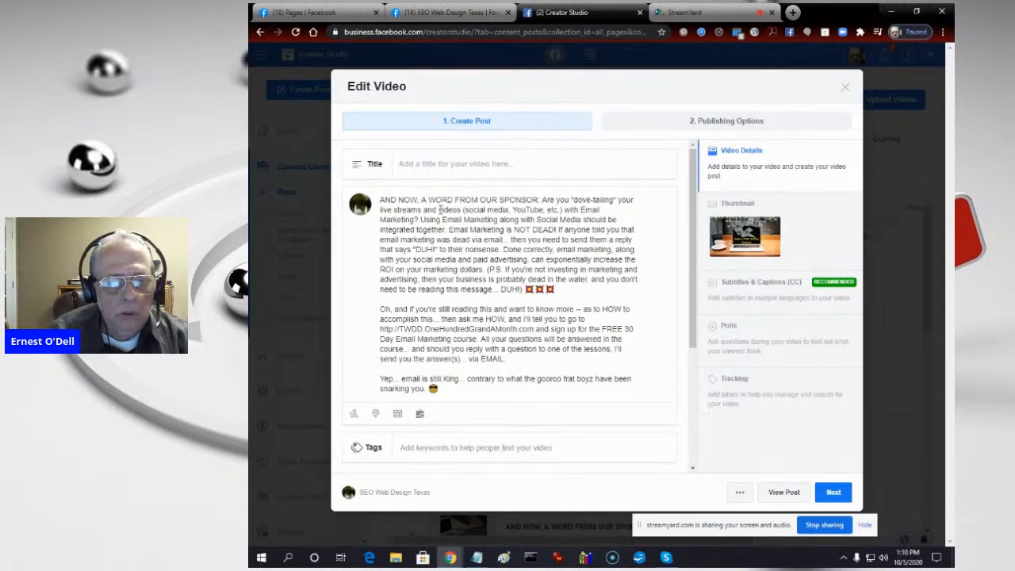
text(Get)
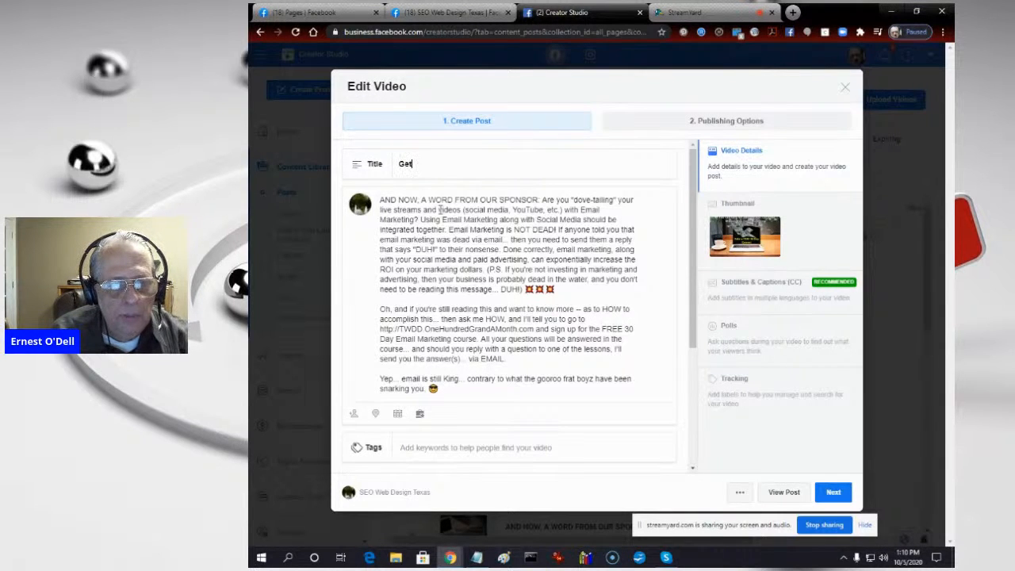
text( Your)
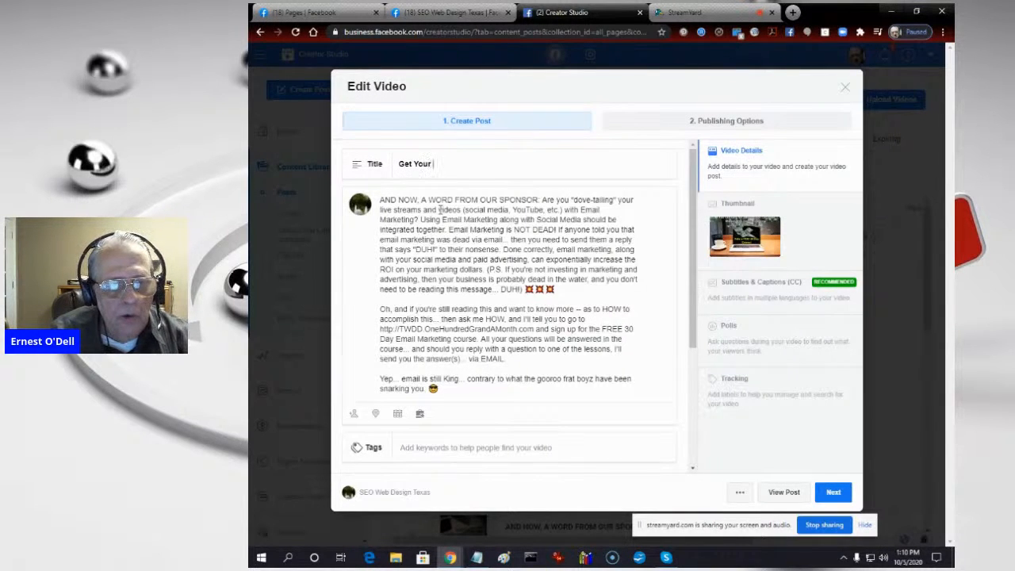
text( Mone)
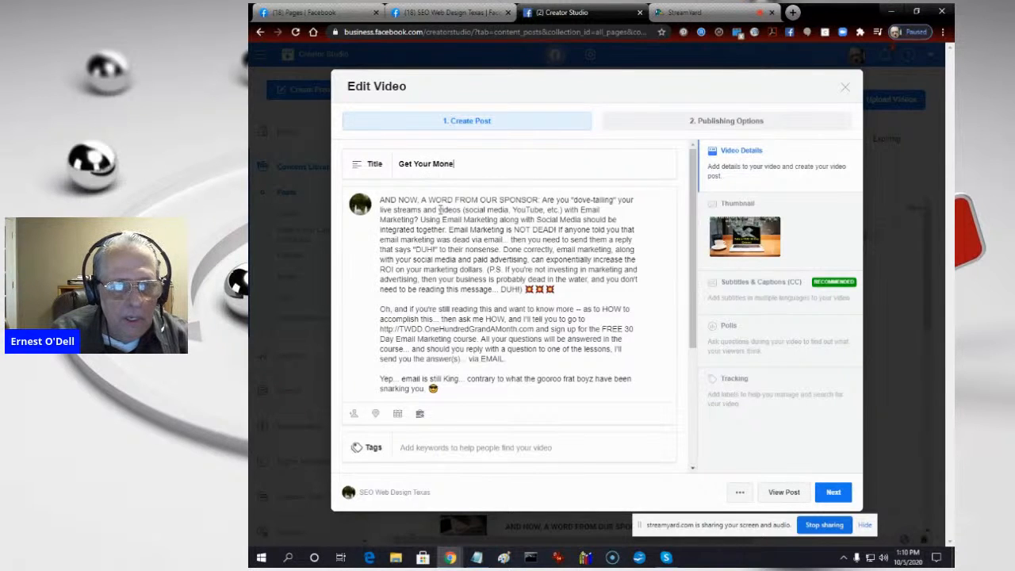
text(y Right W)
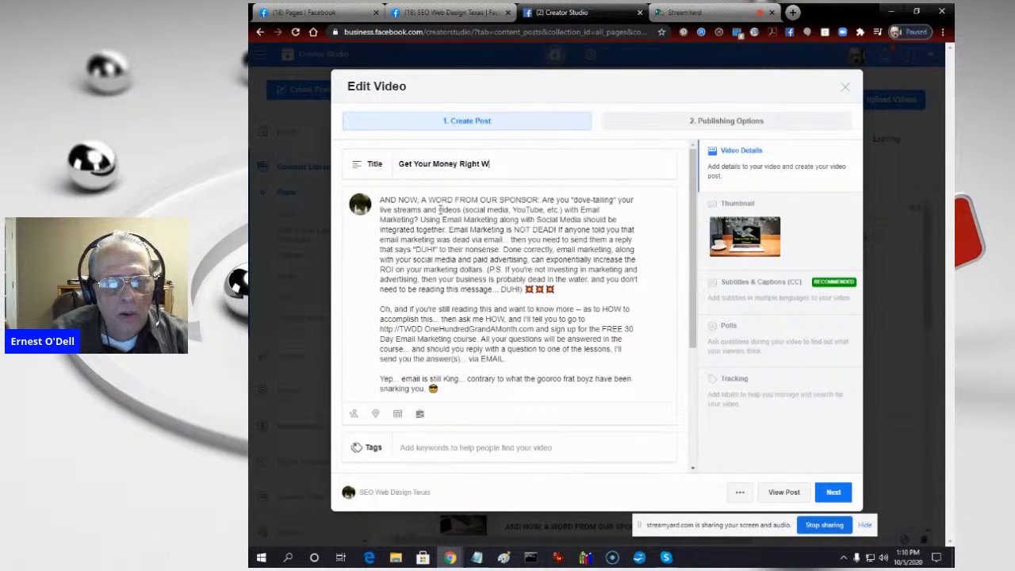
text(ith Email)
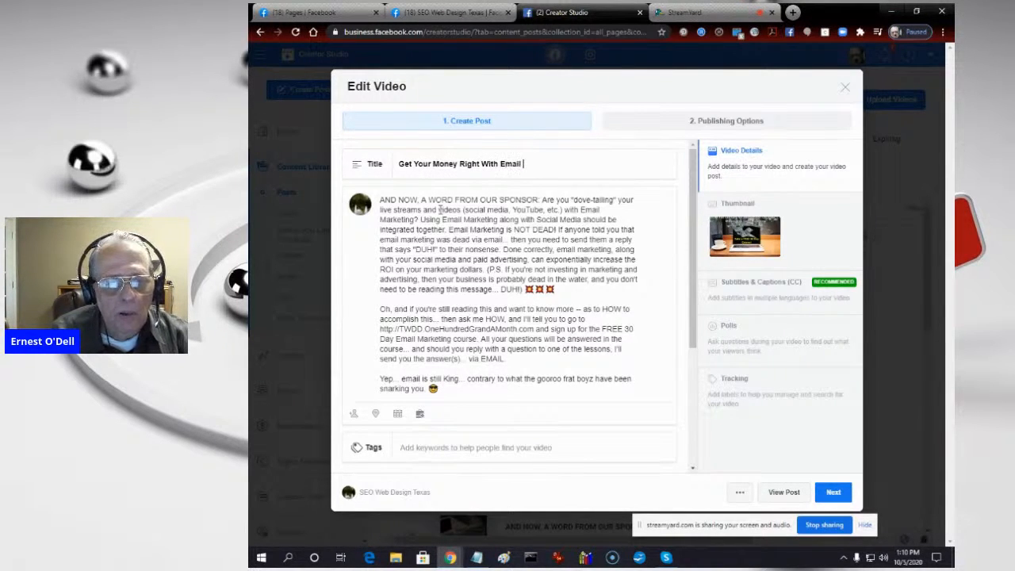
key(super)
text(M)
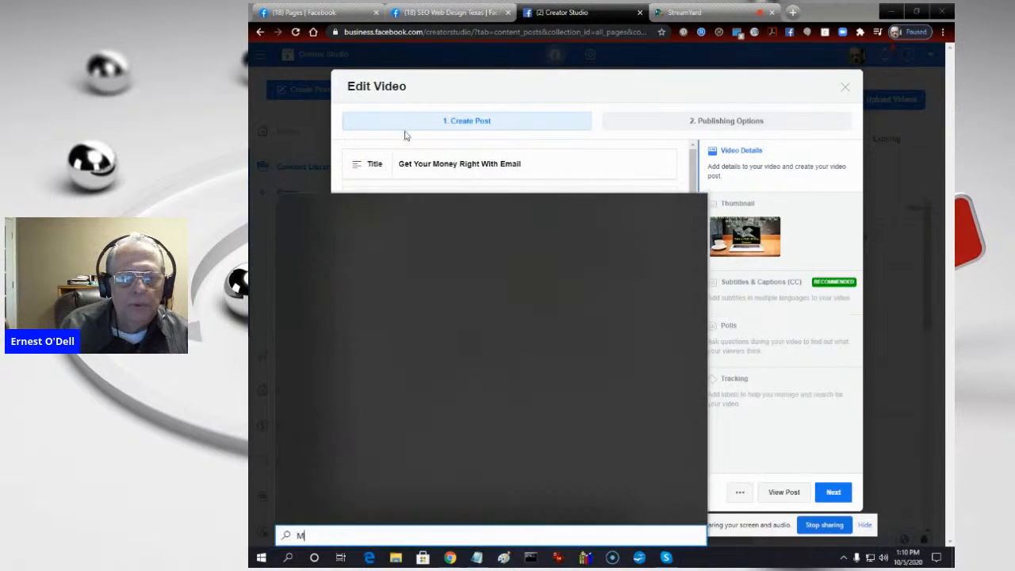
key(Escape)
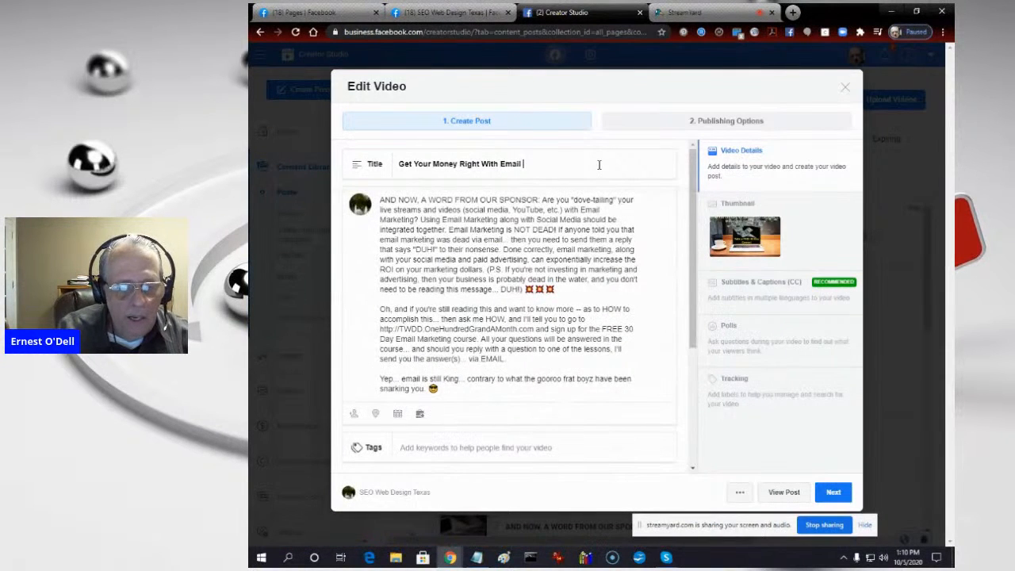
text(Marketing)
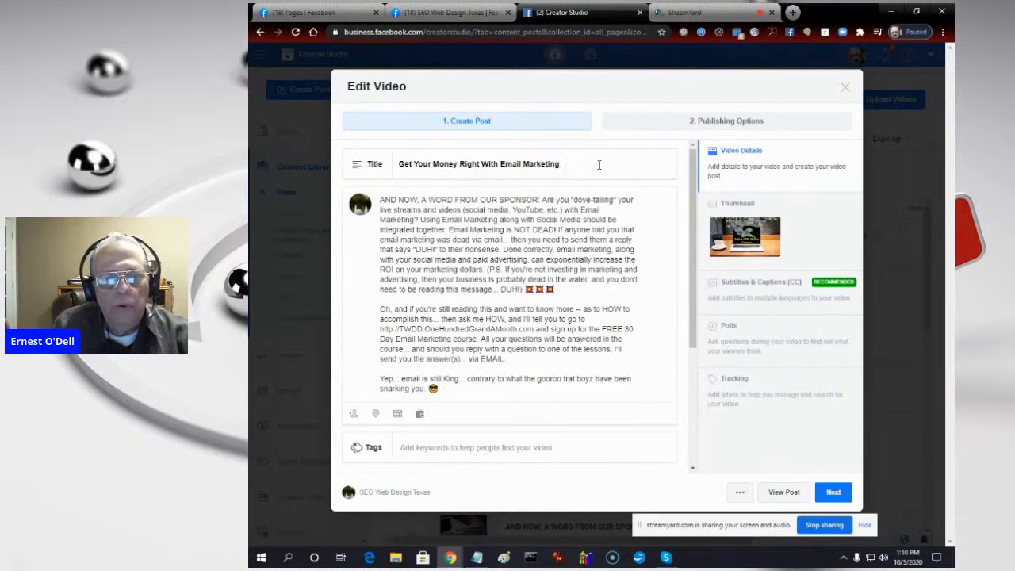
- Turn the words Email and Marketing in the video title into the hashtags #Email and #Marketing
key(ctrl+Left)
text(#)
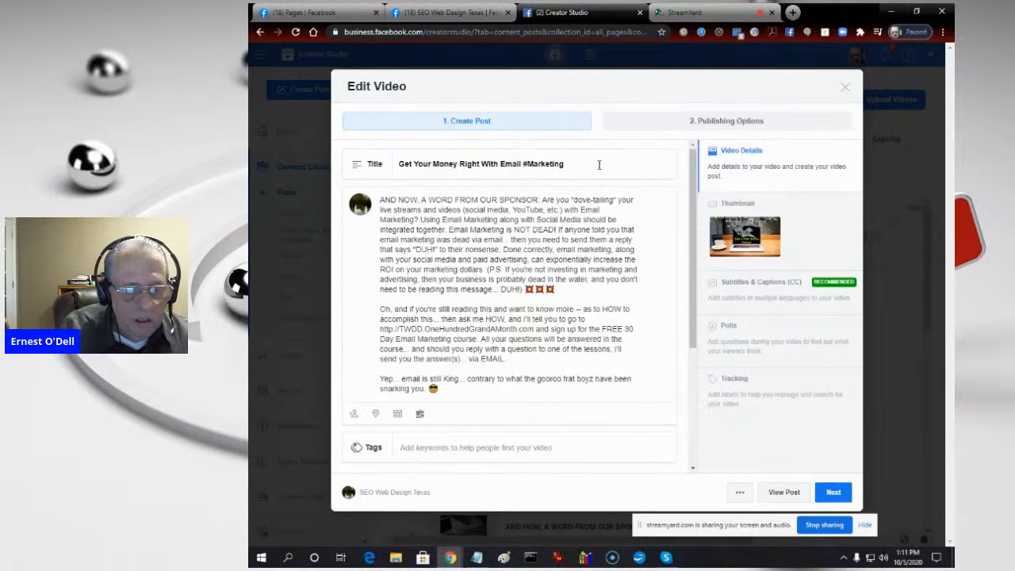
text(#)
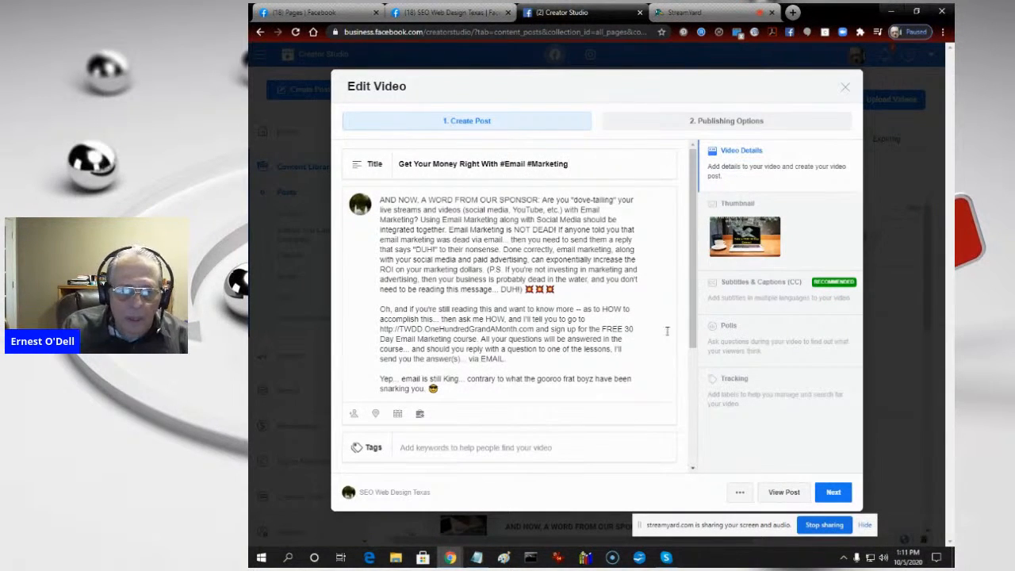
- Add the Personal Finance tag from the Business, Finance, & Economics category to the video
click(468, 449)
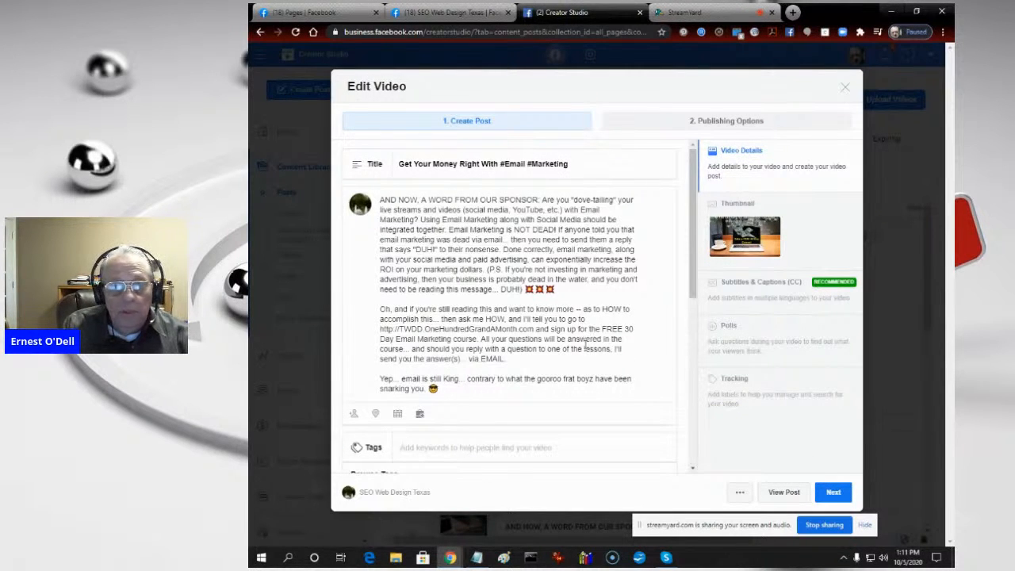
scroll(584, 343, down, 3)
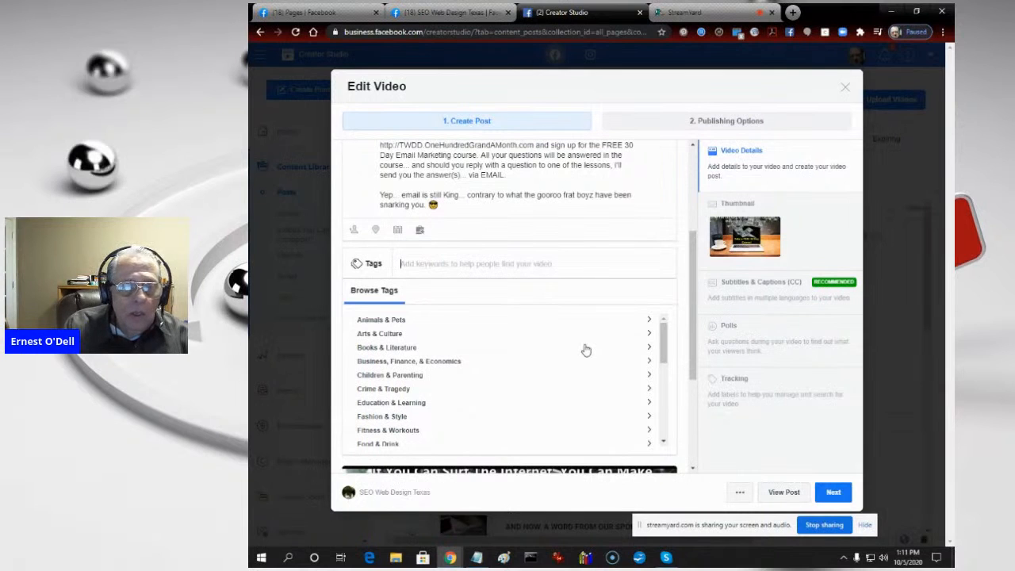
click(412, 363)
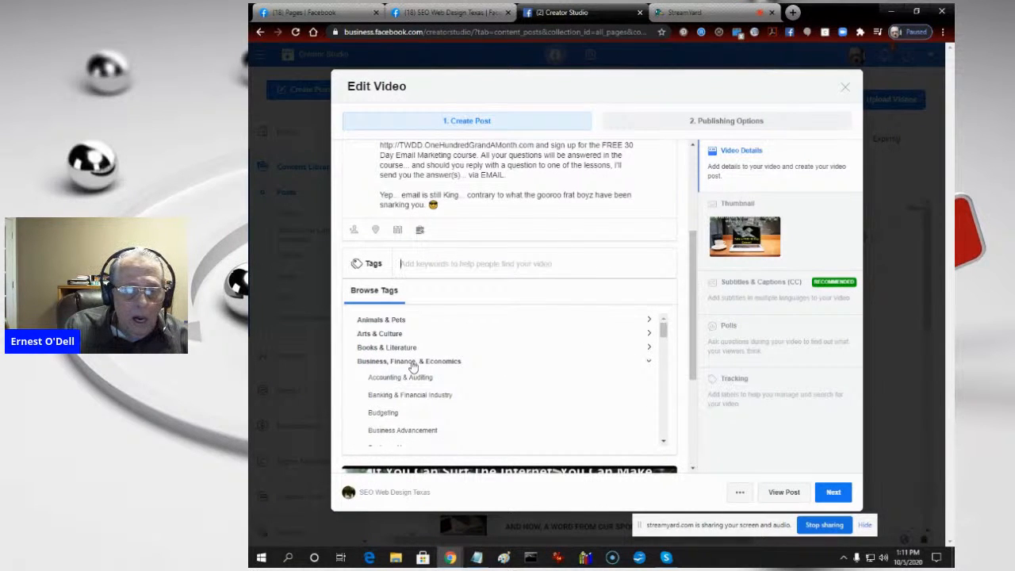
scroll(405, 406, down, 1)
scroll(405, 406, down, 3)
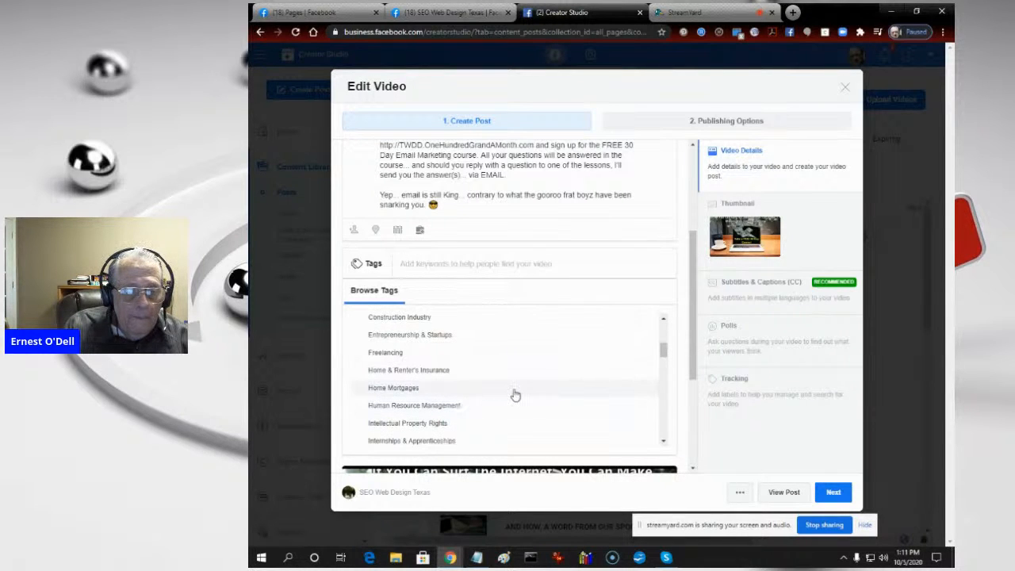
scroll(432, 416, down, 3)
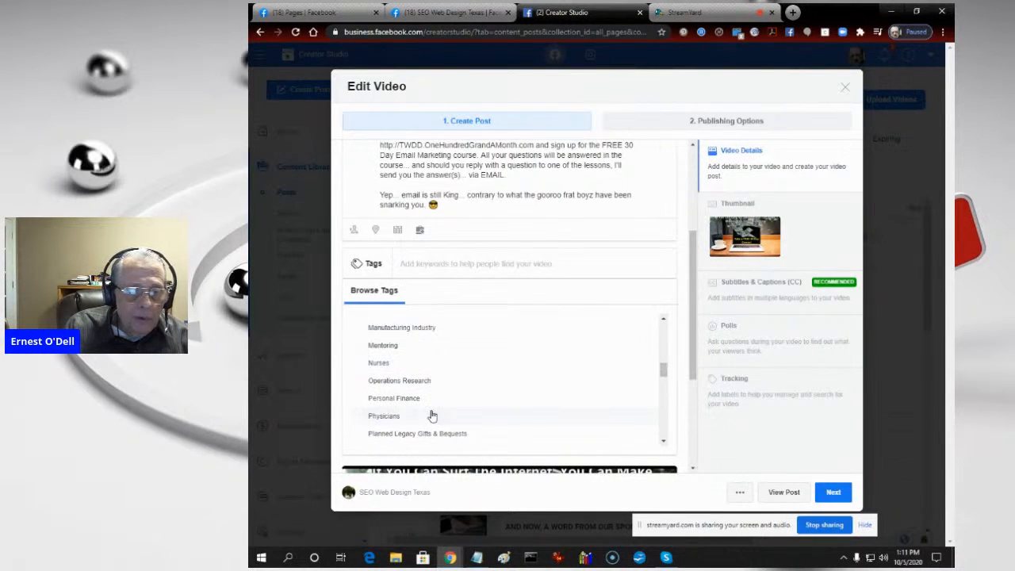
click(396, 399)
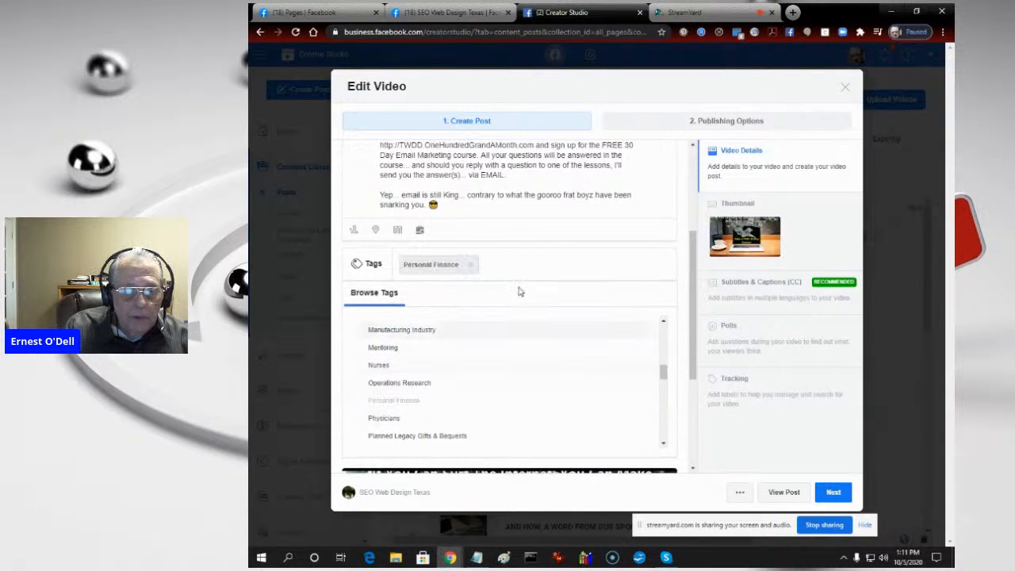
- Browse the remaining tag categories, including Home & Garden, for another tag that suits the video
scroll(537, 373, down, 5)
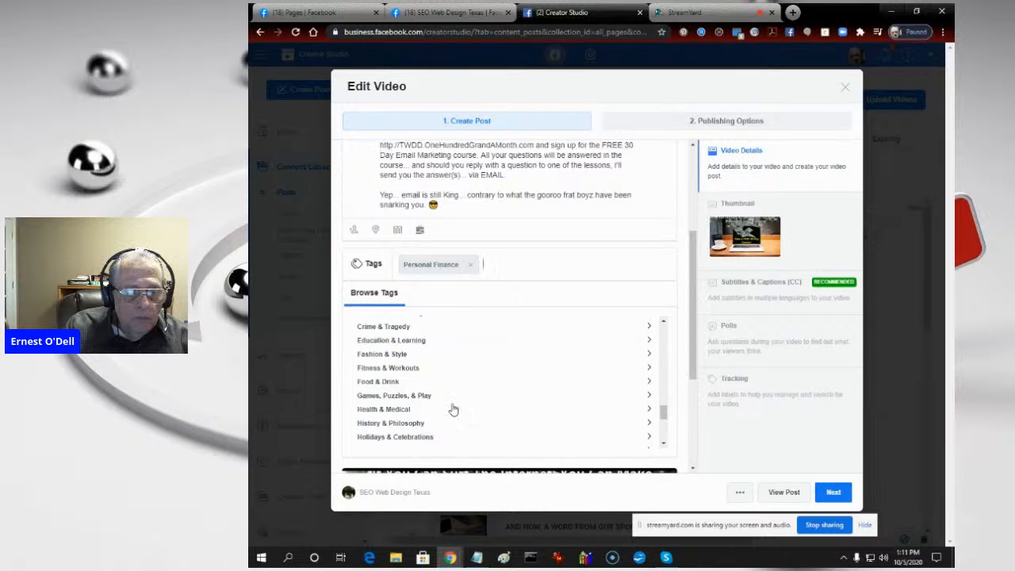
drag(664, 412, 664, 421)
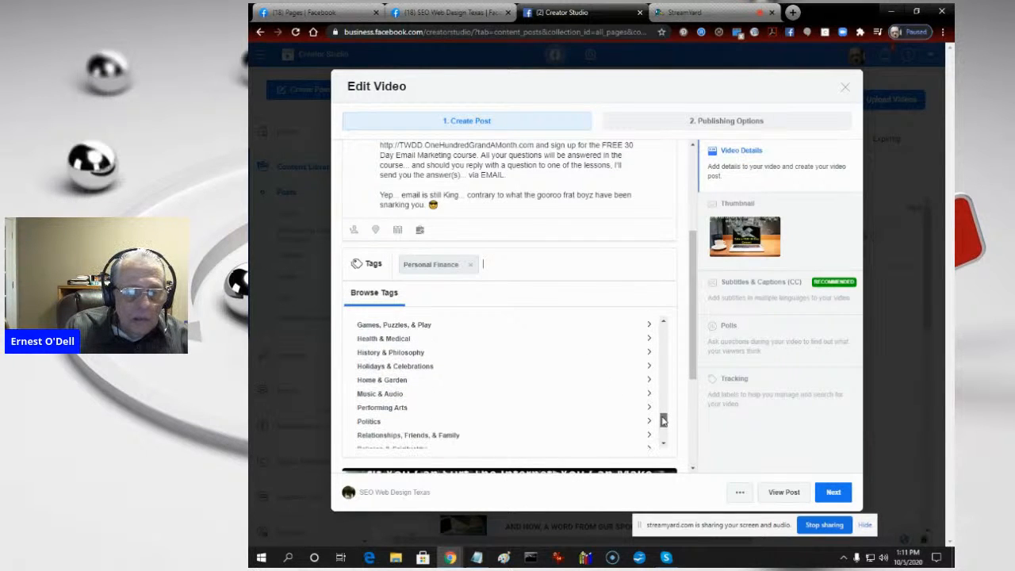
click(388, 381)
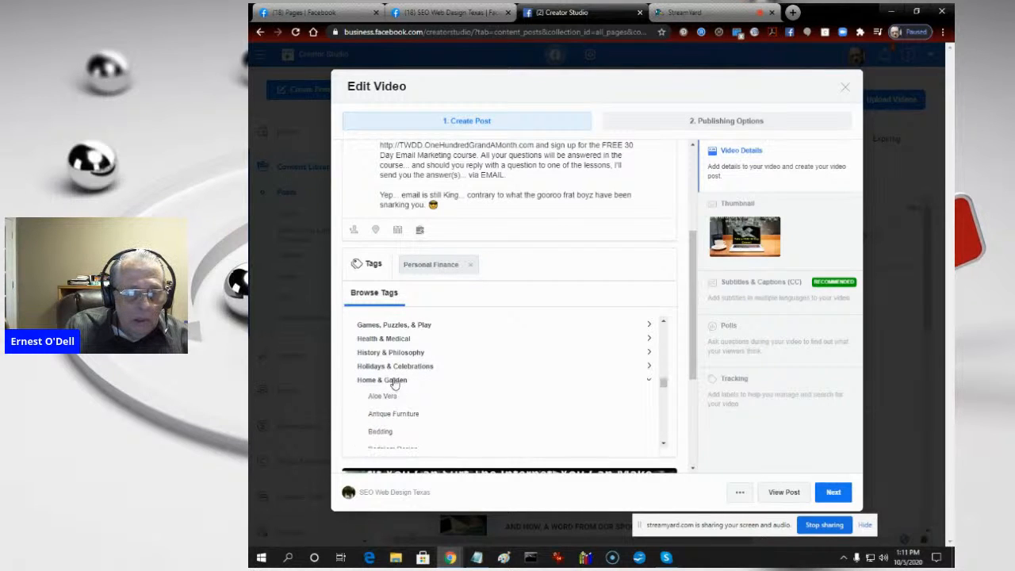
drag(664, 379, 662, 444)
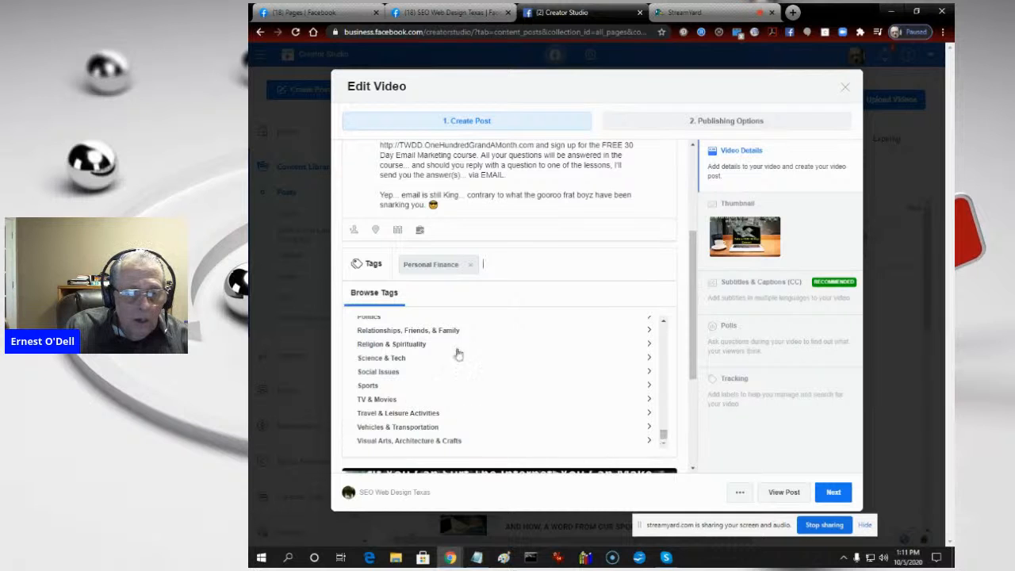
- Search the tags for "work" and add the Working Parents tag to the video
click(495, 267)
text(work from)
key(BackSpace)
key(BackSpace)
key(BackSpace)
key(BackSpace)
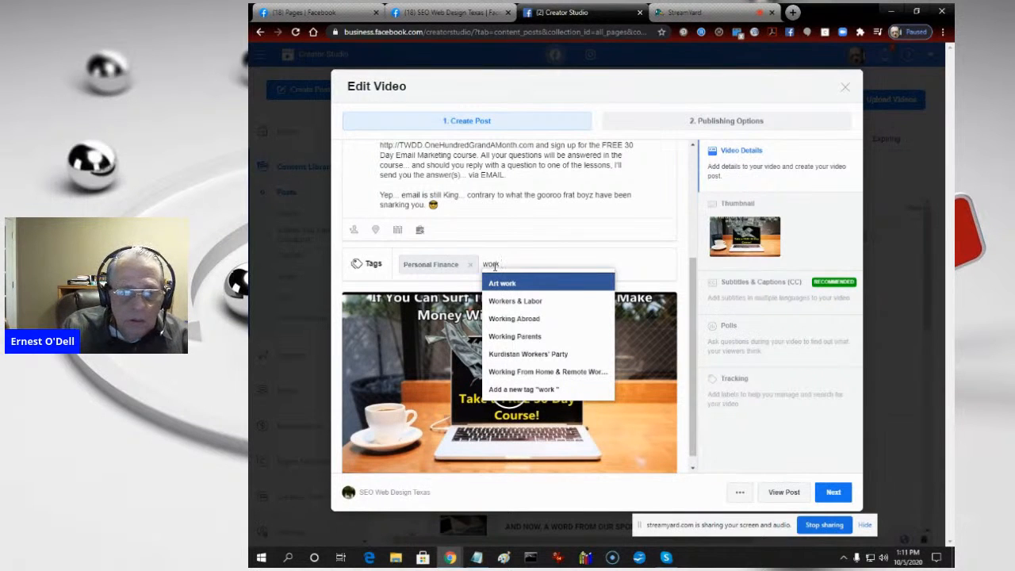
key(Down)
key(Down)
key(Down)
click(527, 342)
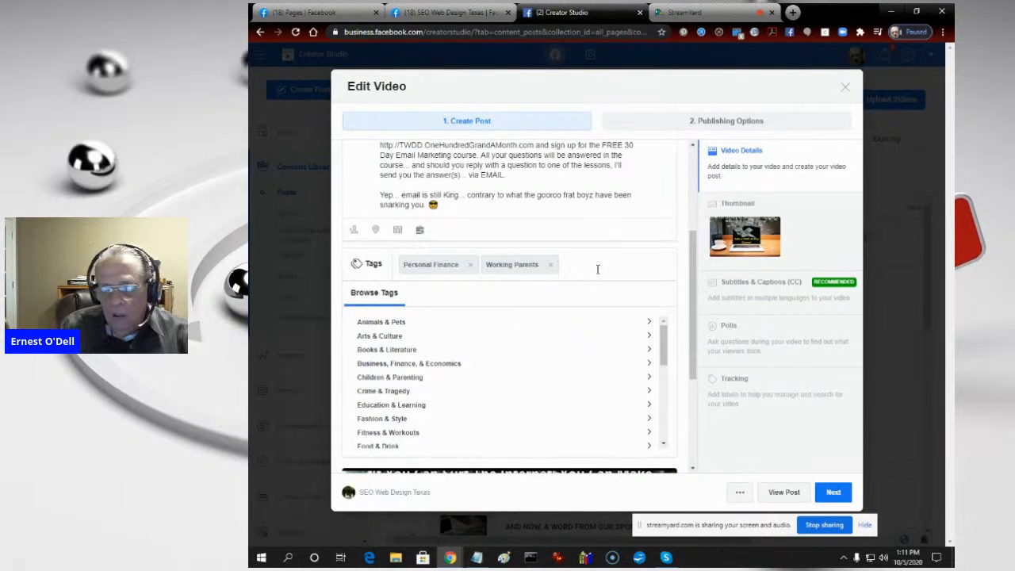
- Try to find matching tags about email, marketing and advertising for the video
text(email)
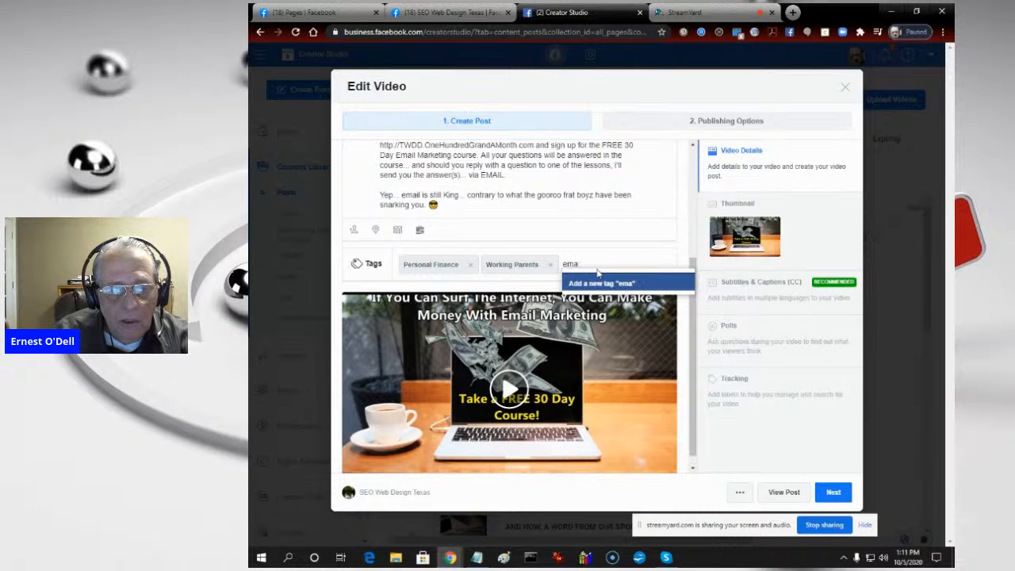
key(BackSpace)
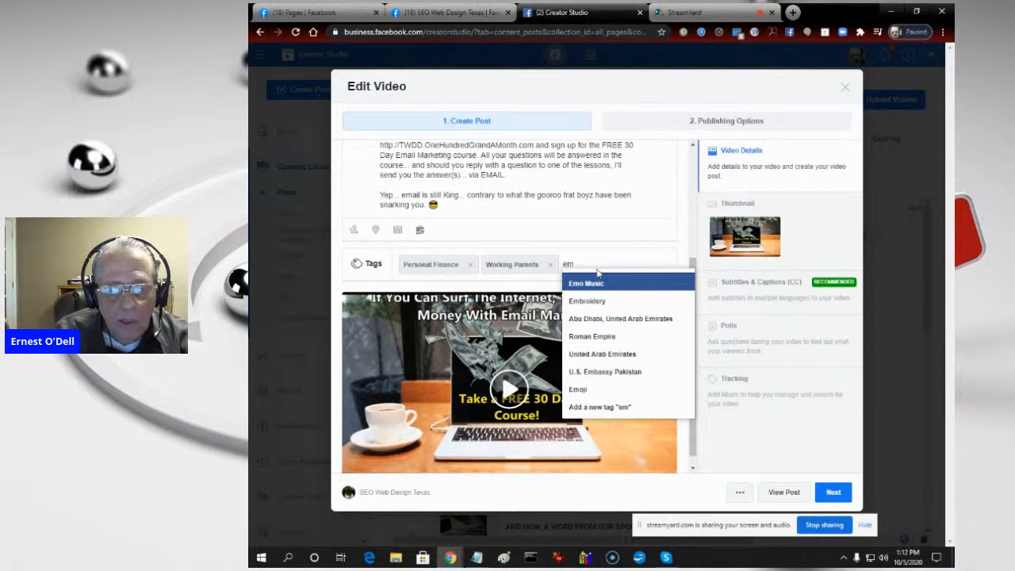
key(BackSpace)
key(BackSpace)
text(mark)
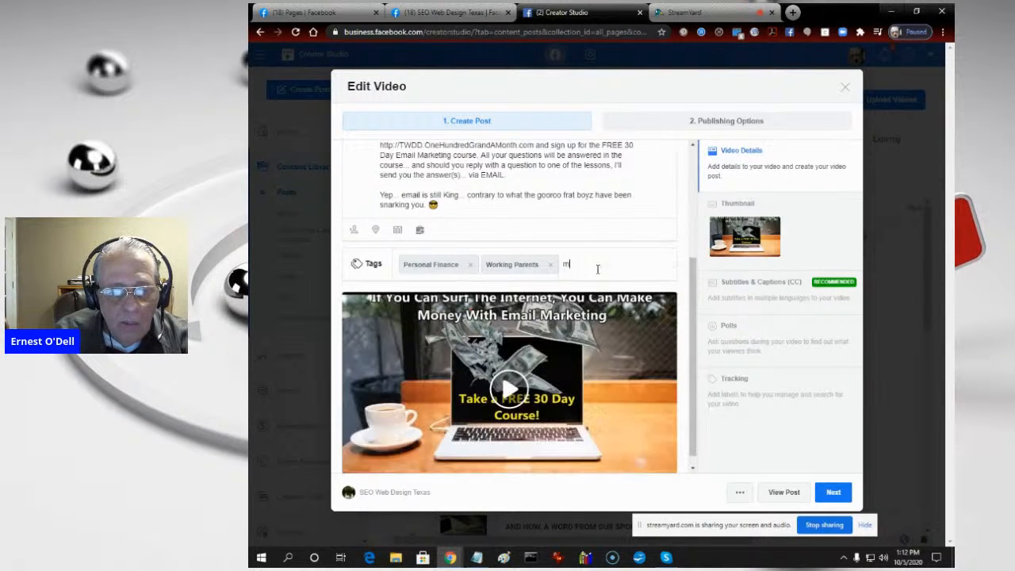
key(BackSpace)
key(BackSpace)
key(BackSpace)
key(BackSpace)
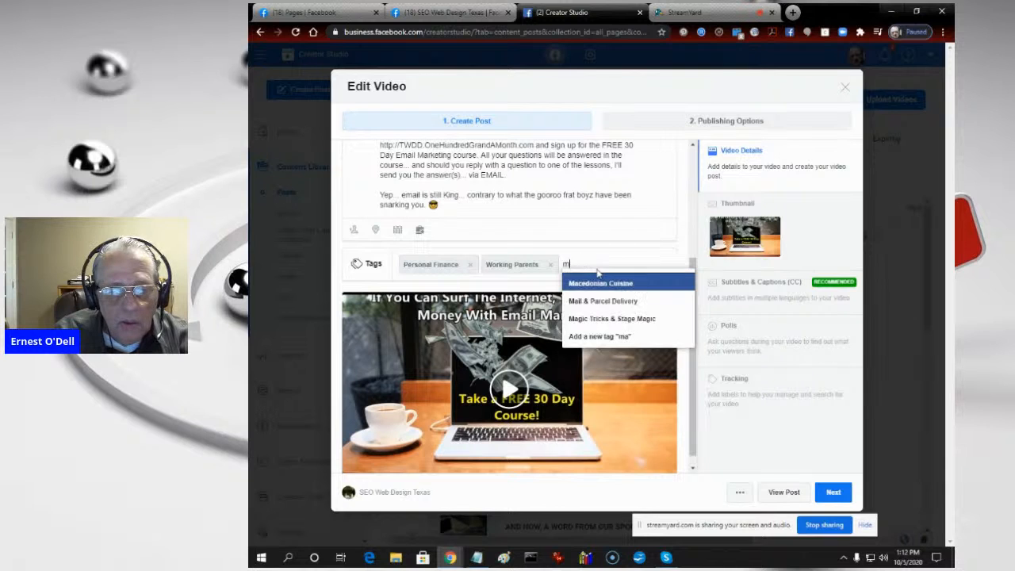
text(adv)
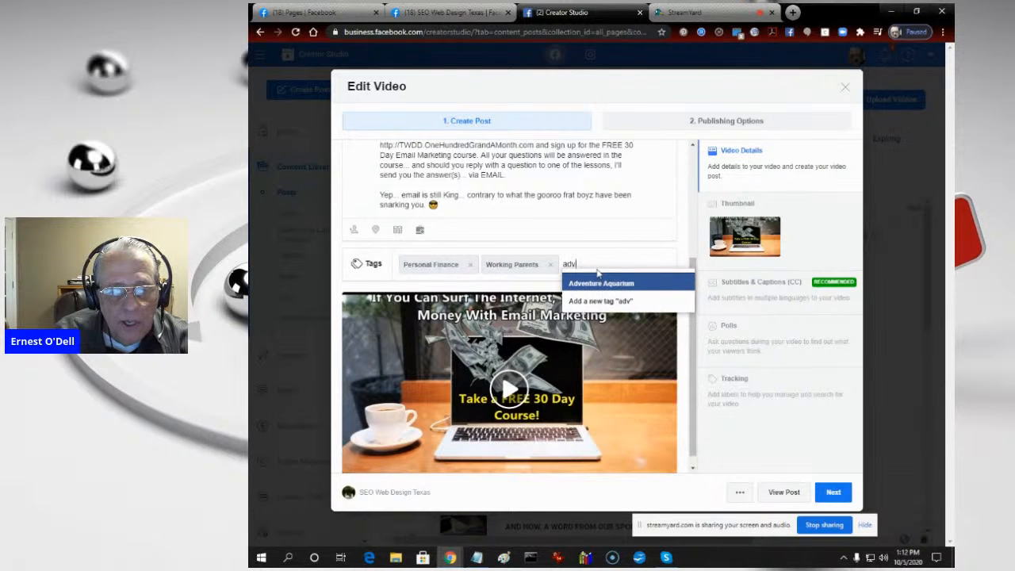
text(ertisin)
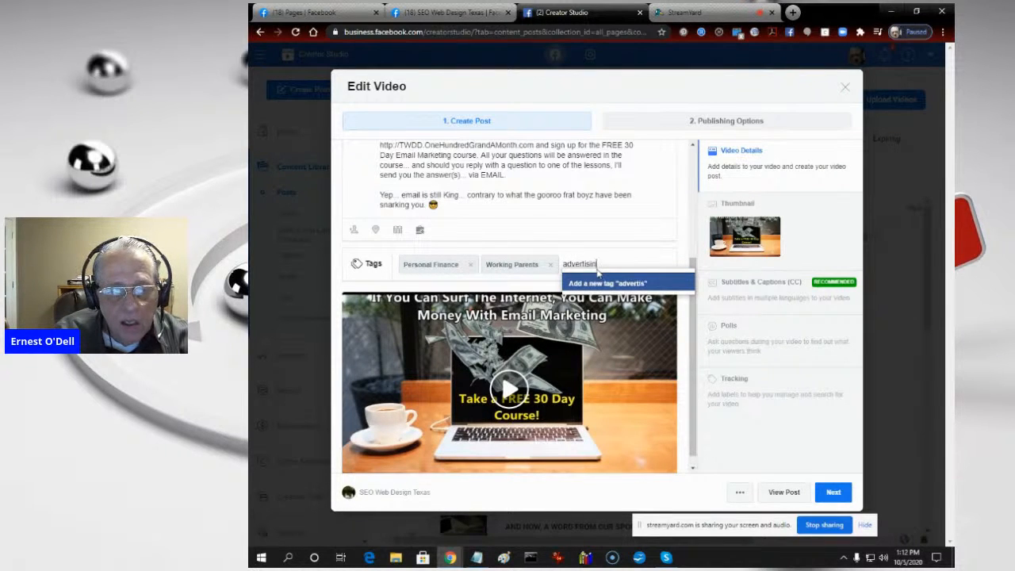
- Clear all tags from the video and schedule the edited post with its existing date and time
key(BackSpace)
key(BackSpace)
key(BackSpace)
key(BackSpace)
key(BackSpace)
key(BackSpace)
key(BackSpace)
key(BackSpace)
key(BackSpace)
key(BackSpace)
key(BackSpace)
key(BackSpace)
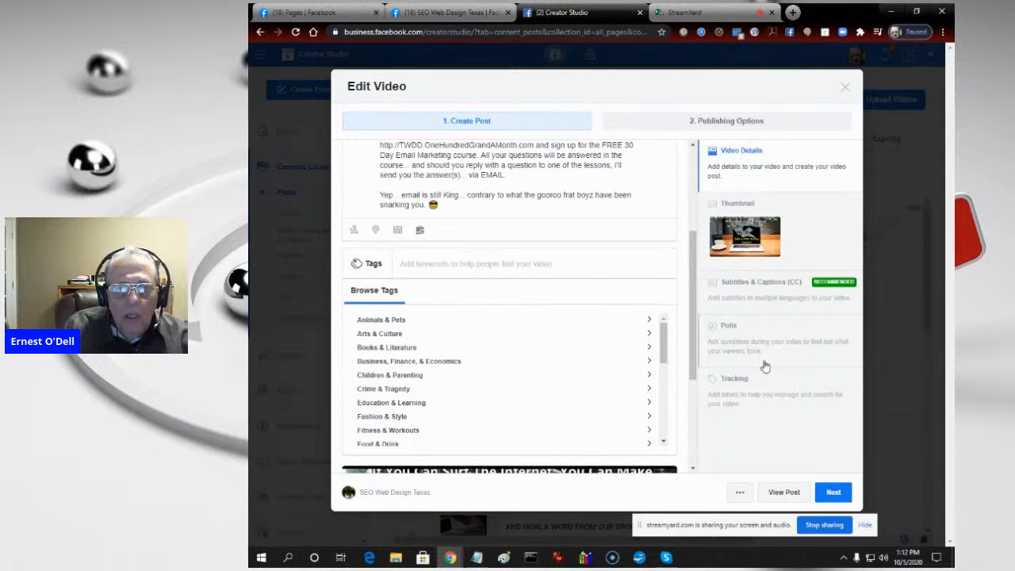
click(830, 493)
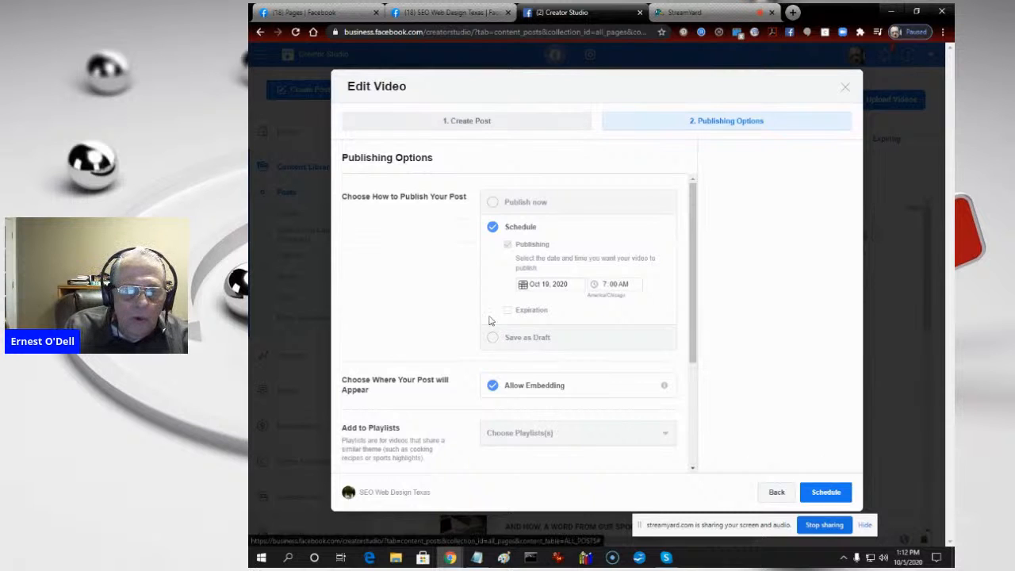
click(811, 492)
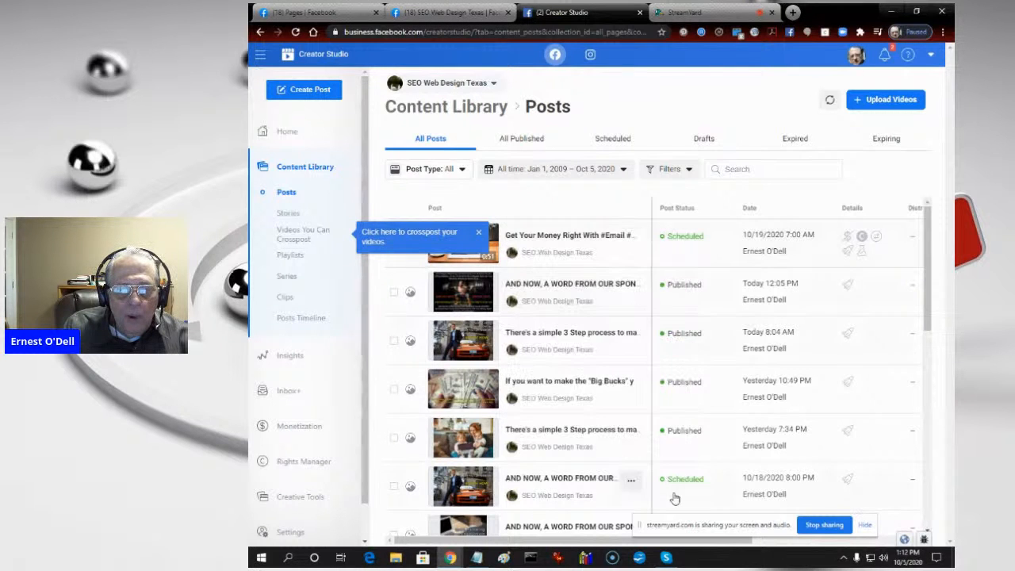
- Close Creator Studio and open the Scheduled Posts list in the SEO Web Design Texas page's publishing tools
click(444, 12)
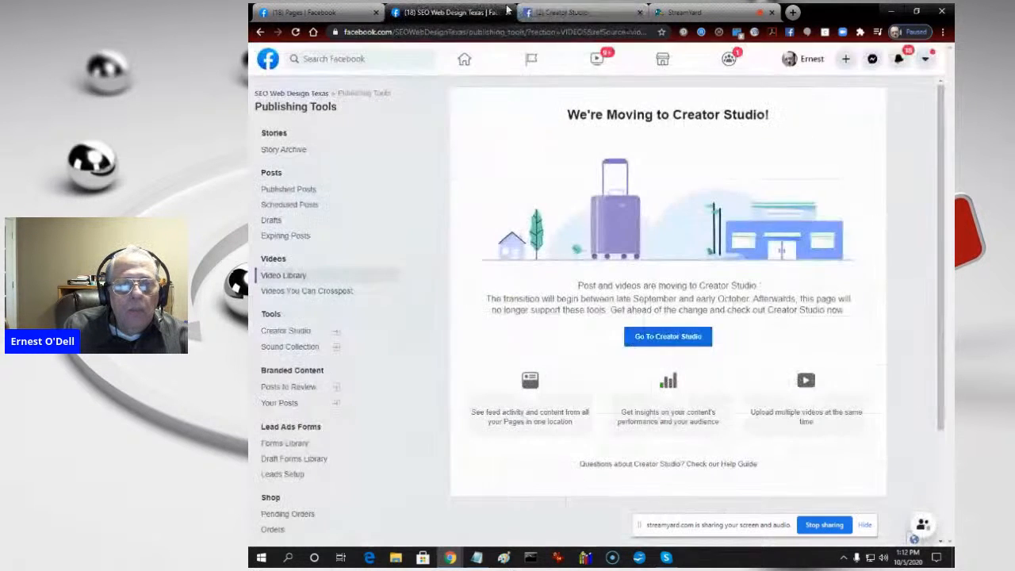
click(640, 14)
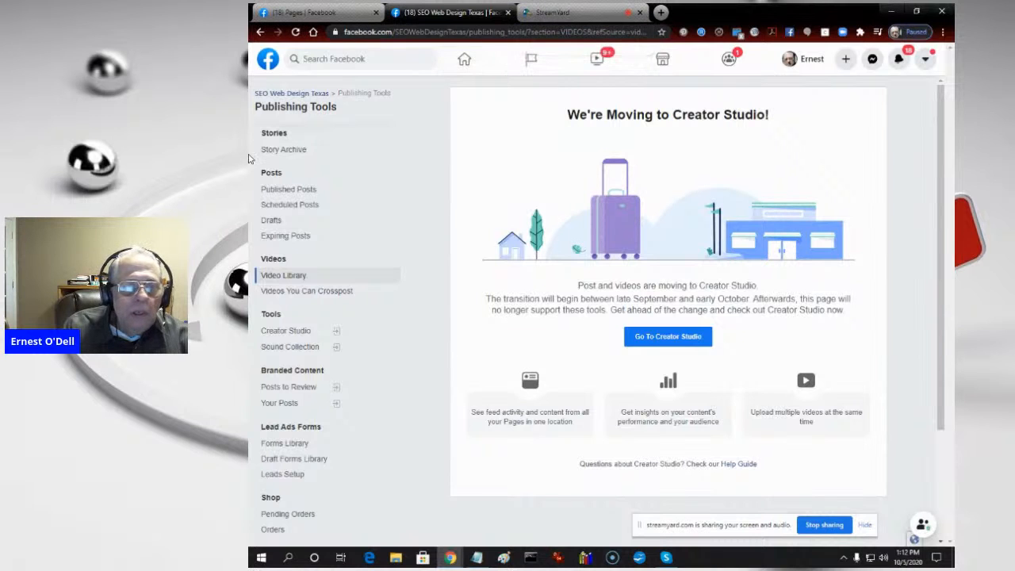
click(282, 94)
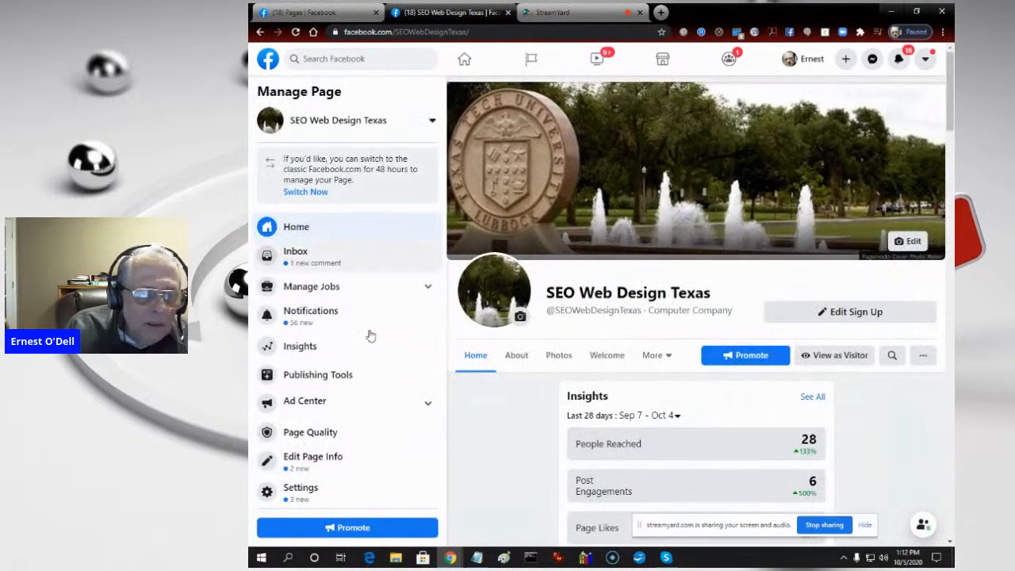
click(322, 377)
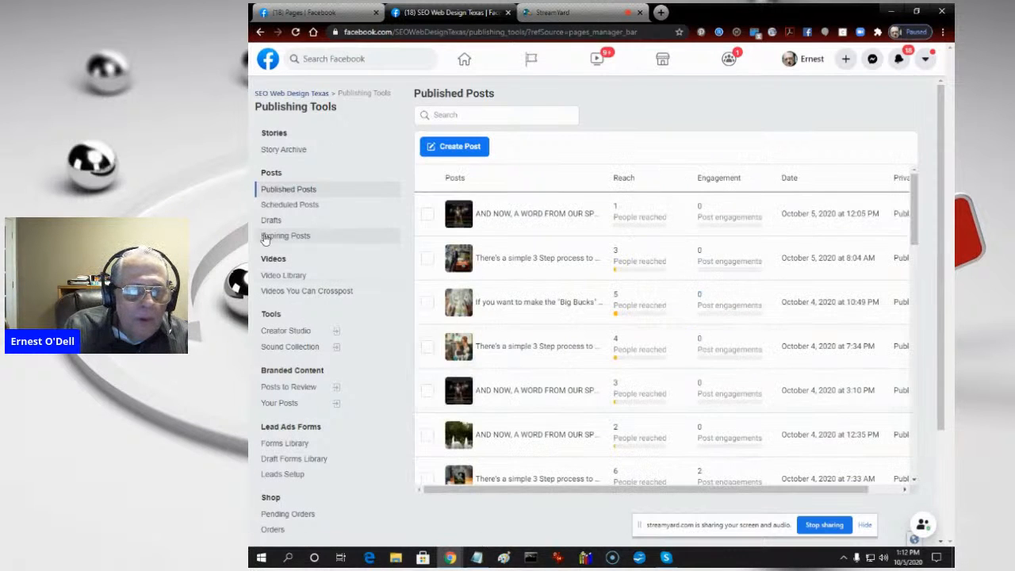
click(305, 210)
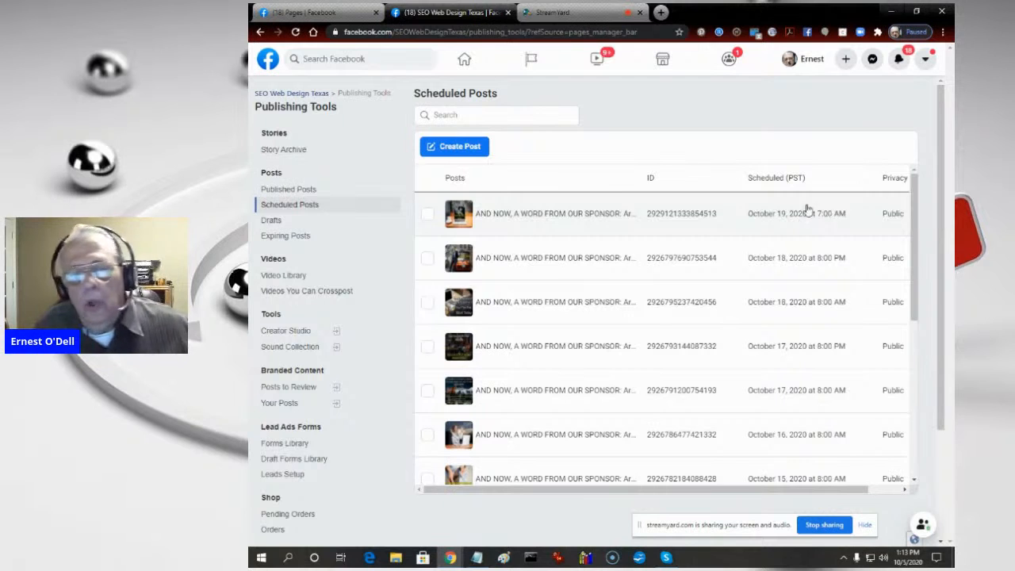
- Create a new post and paste in the "AND NOW, A WORD FROM OUR SPONSOR" email marketing text
click(449, 149)
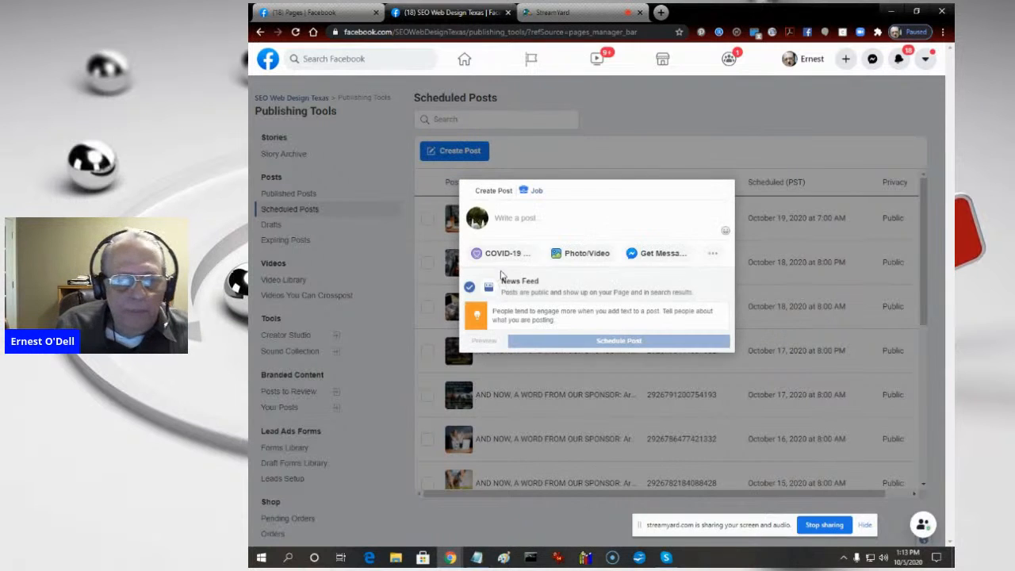
click(561, 215)
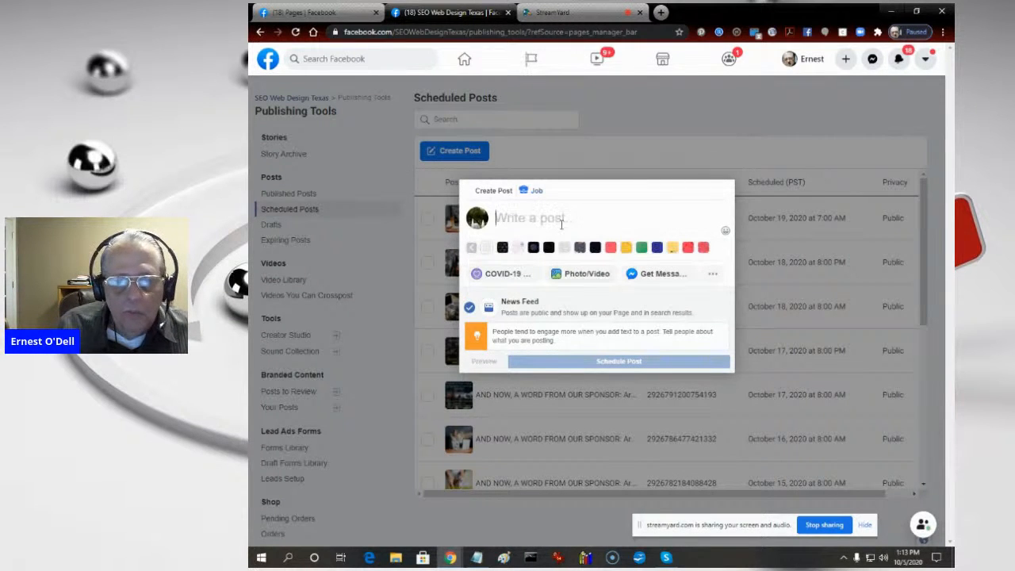
right_click(562, 225)
click(588, 309)
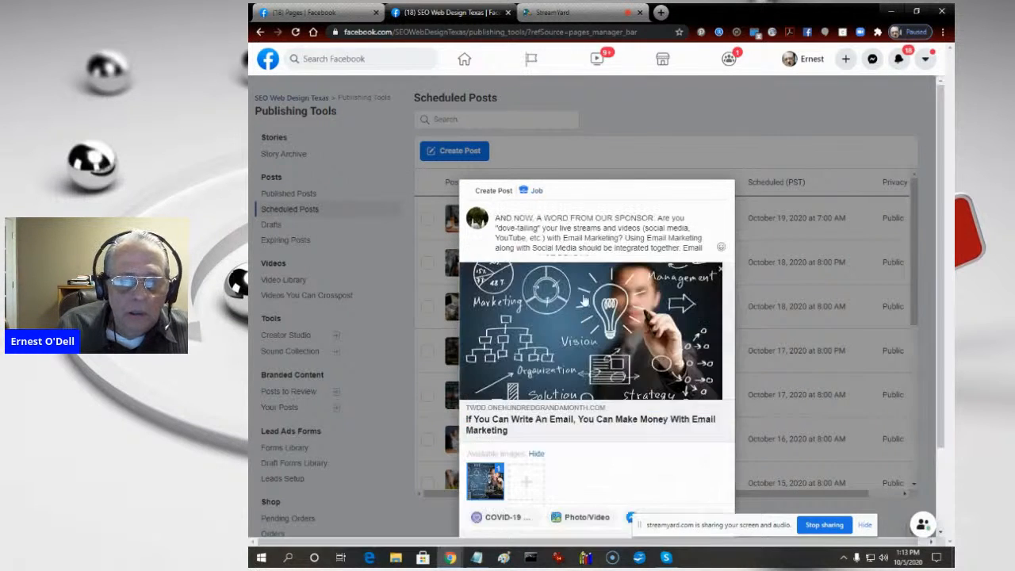
- Start a slideshow for the post with a Rectangle (16:9) aspect ratio, 5 seconds image duration and the Fade transition
click(577, 522)
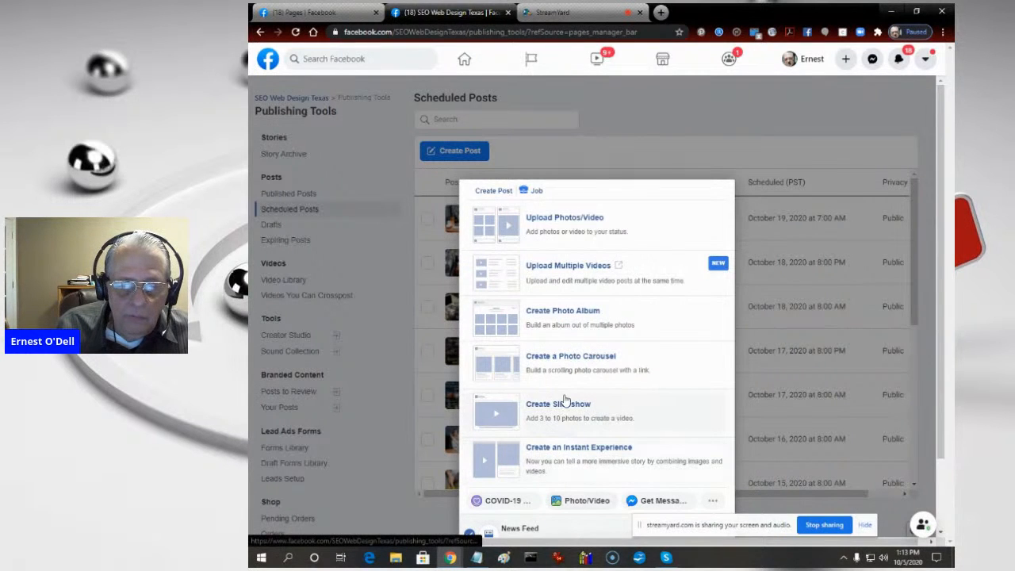
click(564, 410)
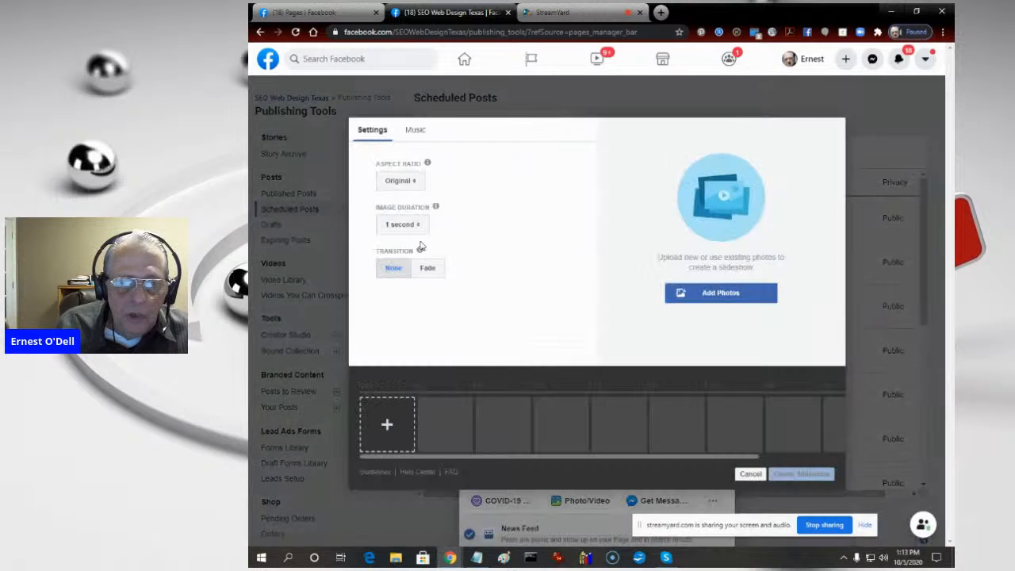
click(405, 182)
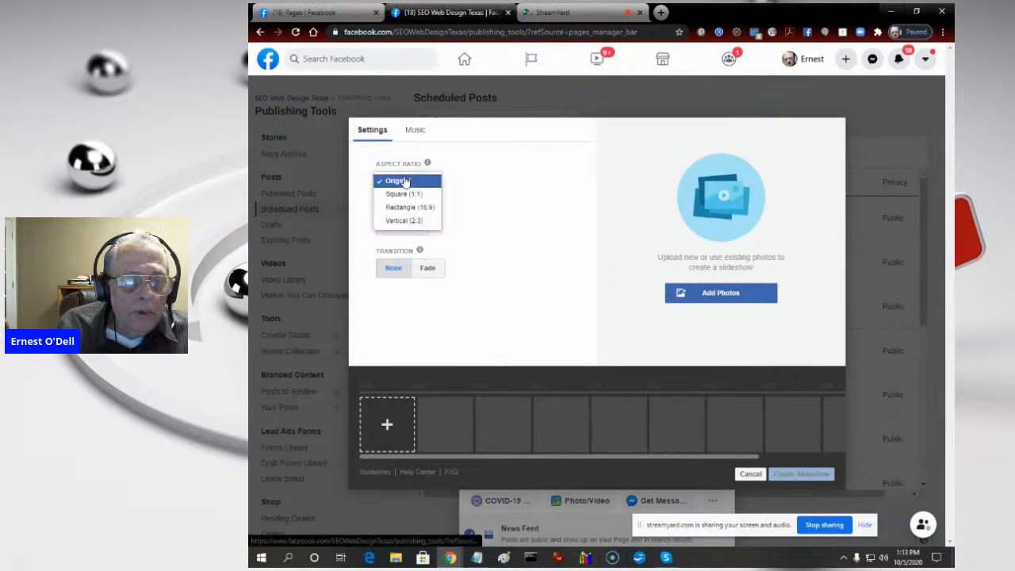
click(411, 208)
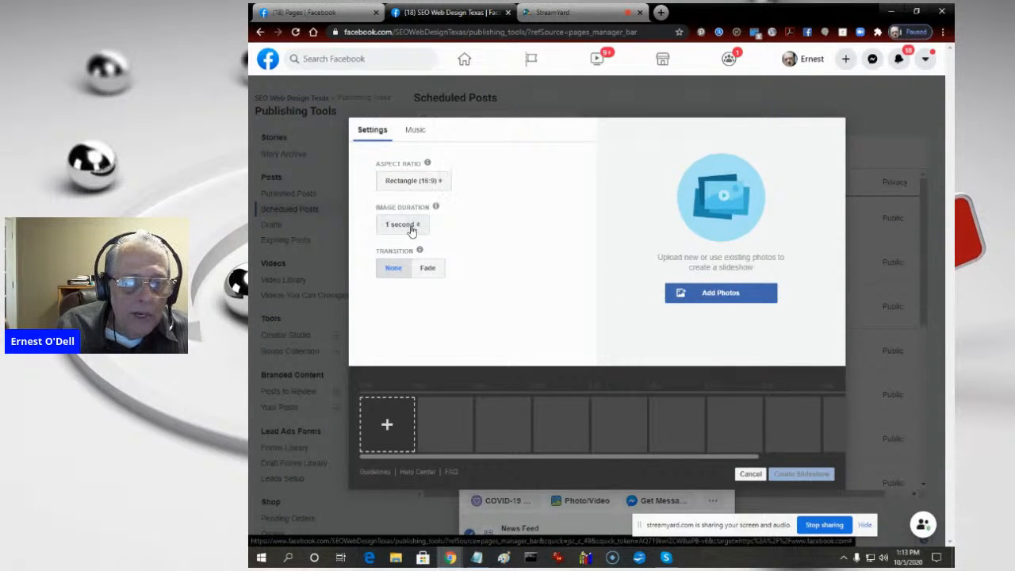
click(411, 226)
click(413, 276)
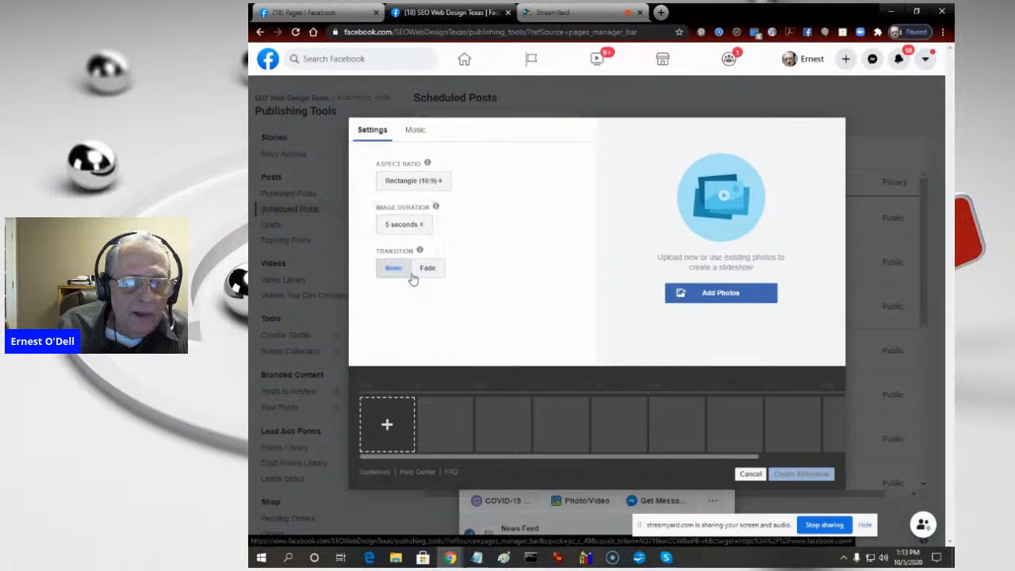
click(426, 269)
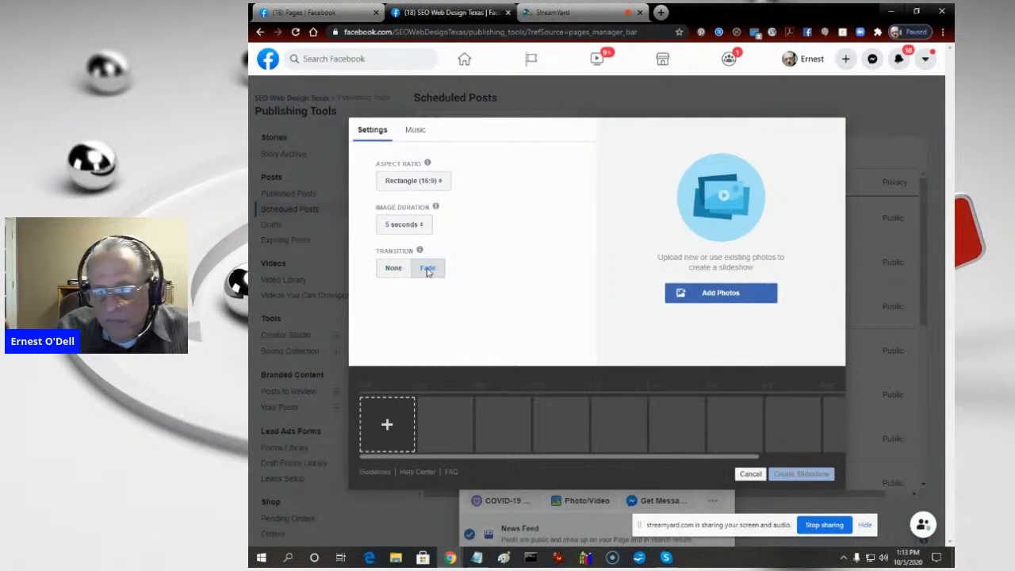
- Choose the Workday track as the slideshow's music
click(414, 130)
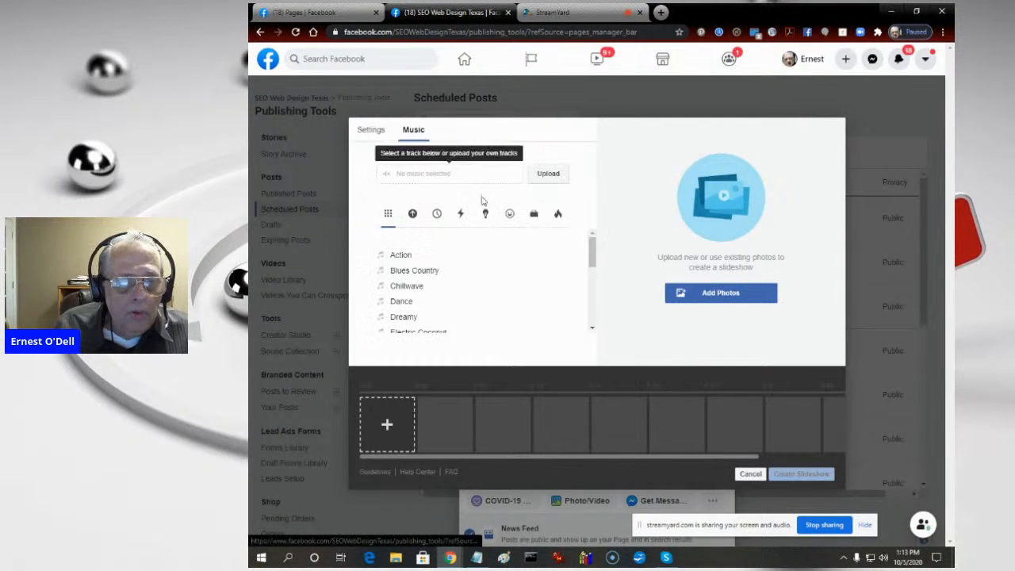
drag(593, 250, 593, 334)
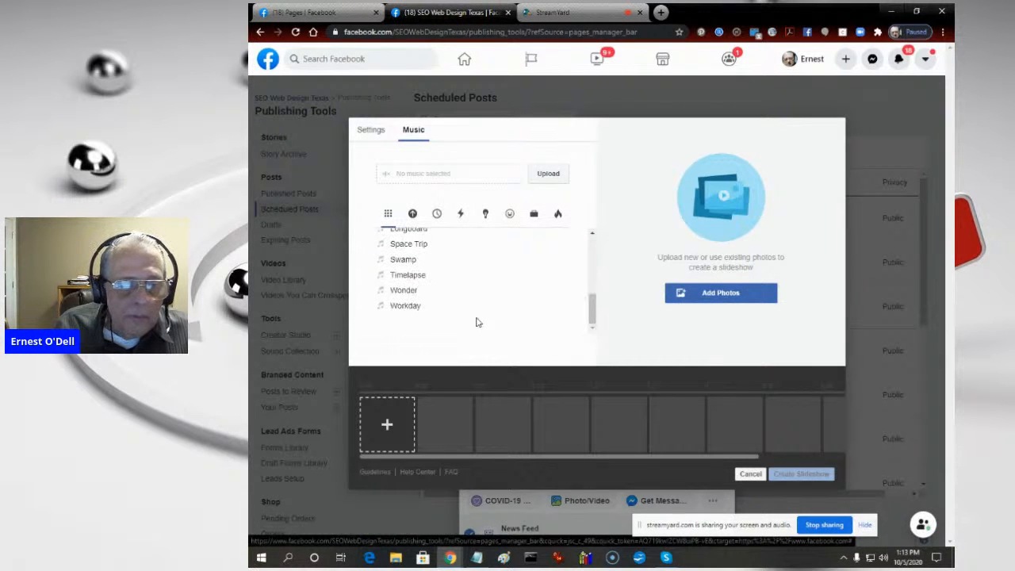
click(397, 308)
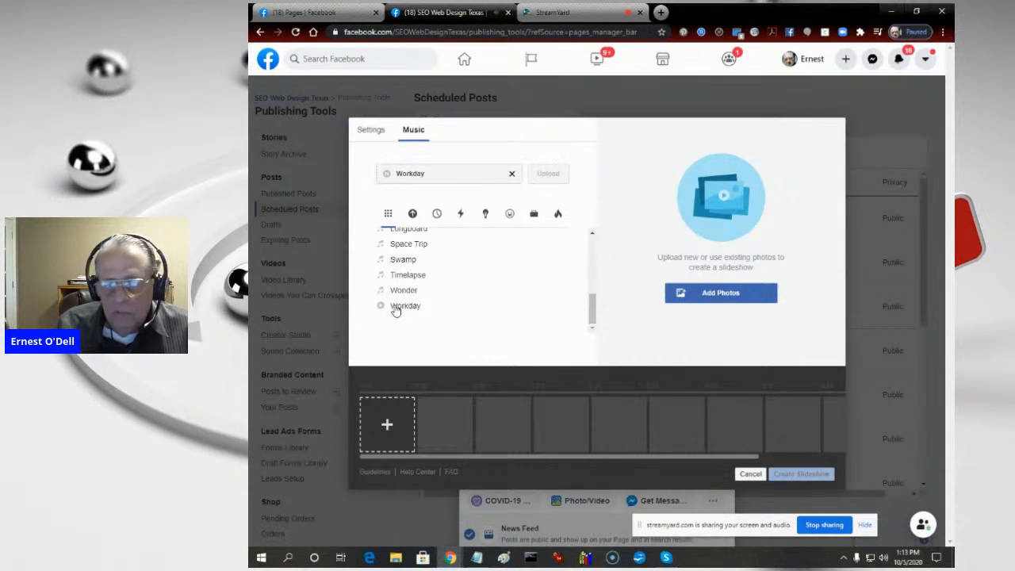
- Upload the THUMBS_UP image from the TCP BACKGROUNDS folder inside IMAGES as the slideshow's first photo
click(738, 296)
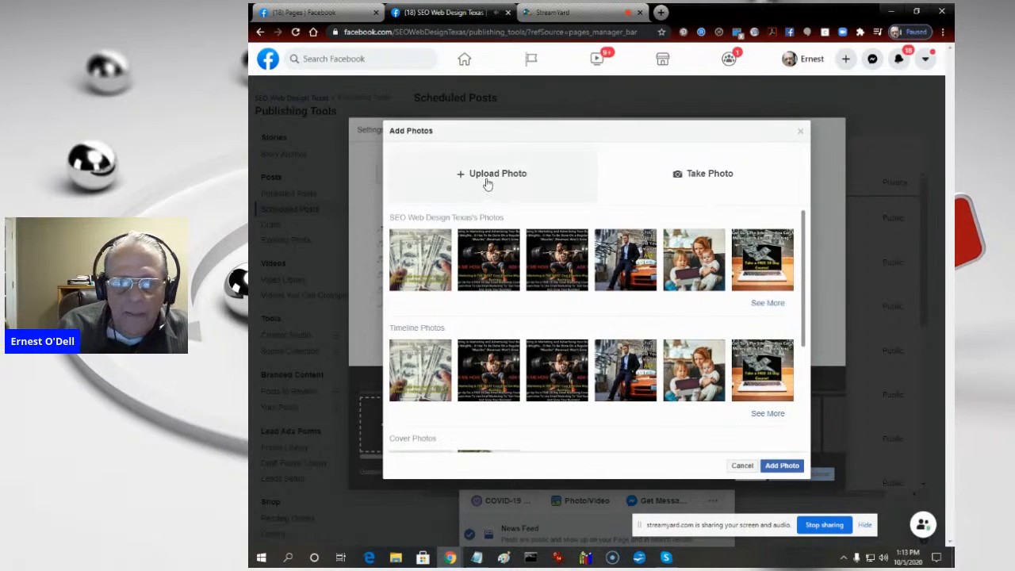
click(486, 176)
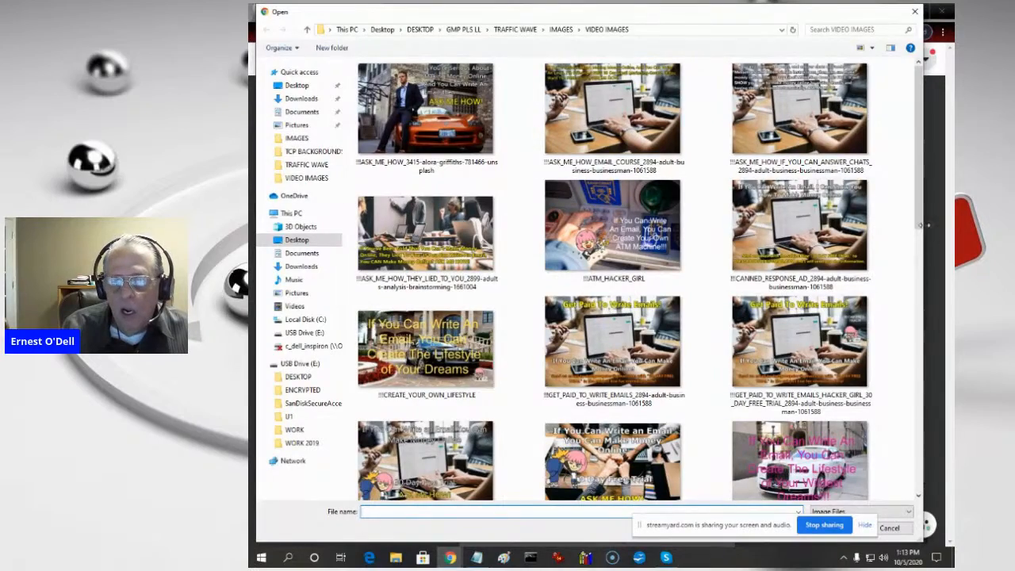
drag(922, 227, 940, 504)
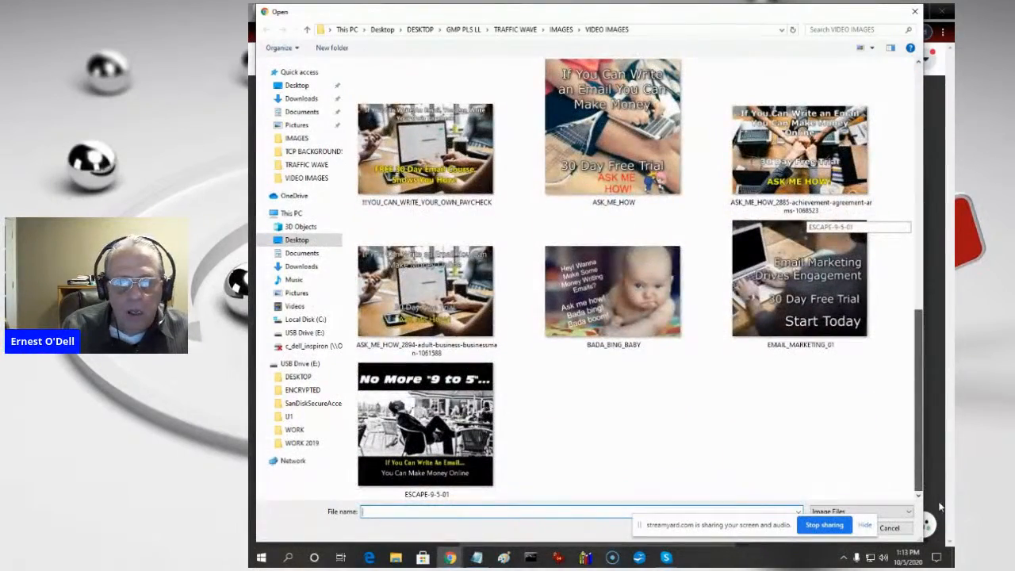
click(560, 32)
double_click(799, 131)
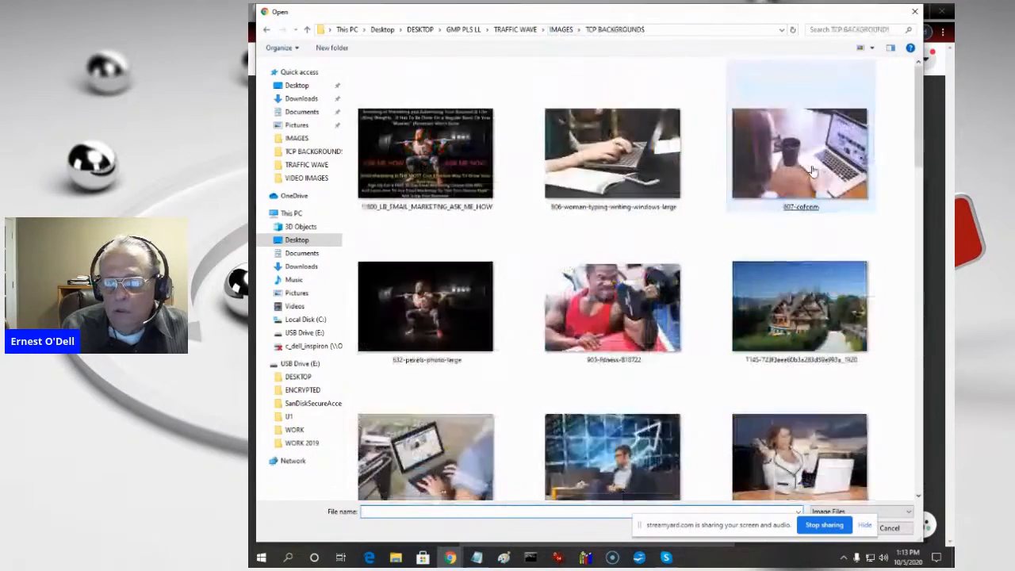
click(865, 151)
drag(916, 152, 944, 523)
double_click(815, 434)
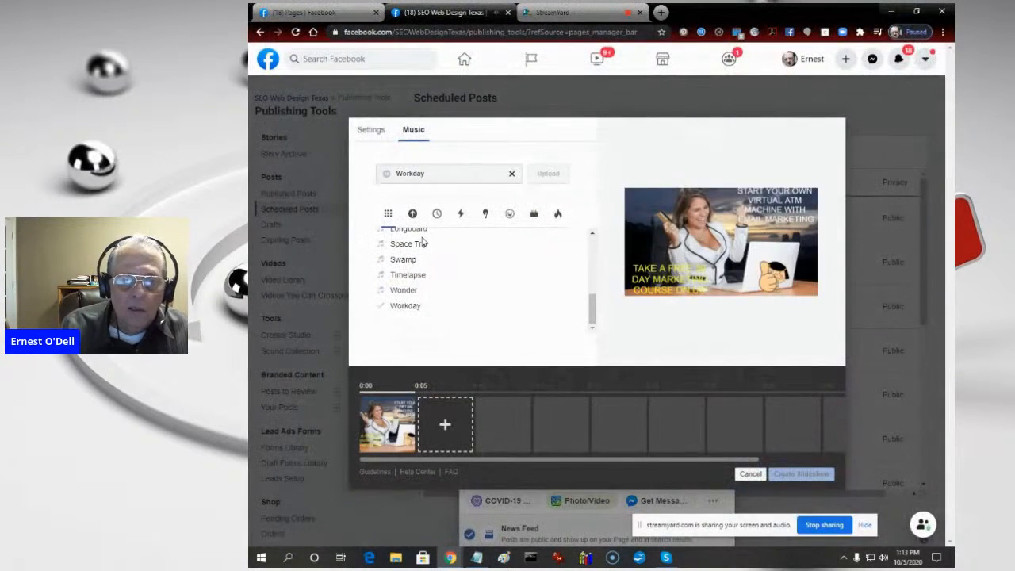
- Start another photo upload and select 2912-adult-architecture-backpack-1438075_01-a and 3309-child-1073638_01-a in the TCP BACKGROUNDS folder
click(445, 425)
click(503, 171)
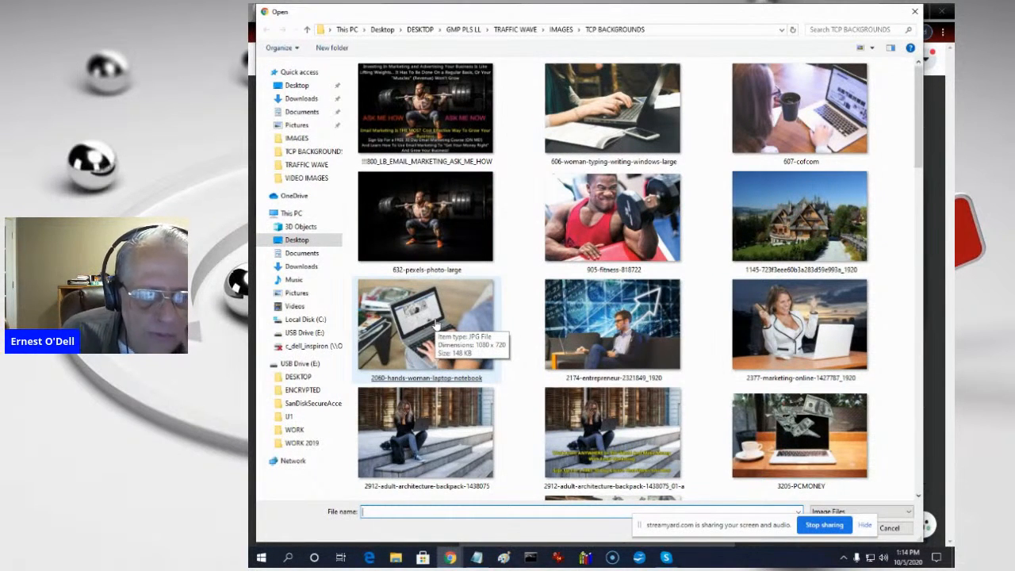
click(637, 451)
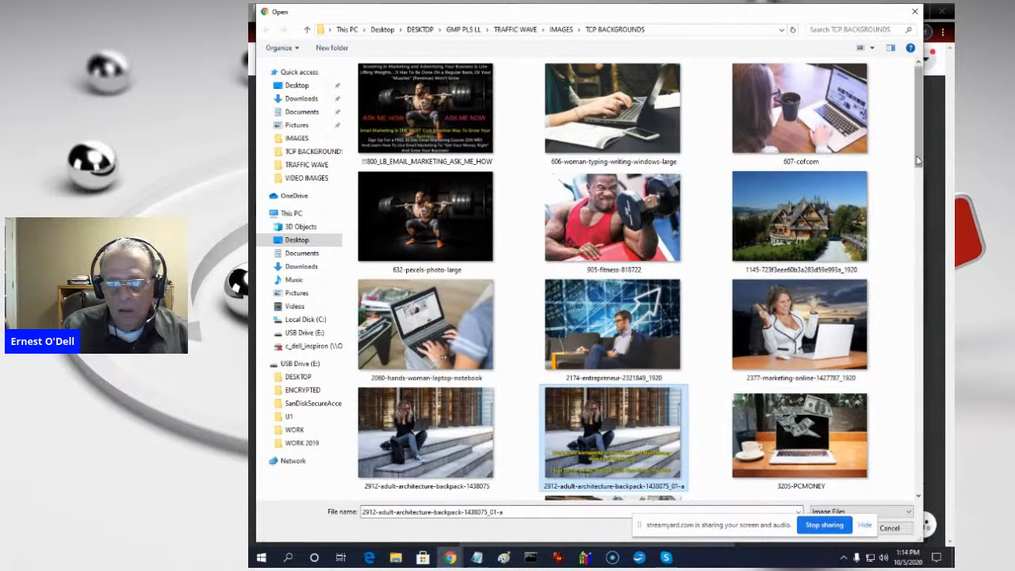
drag(917, 160, 926, 275)
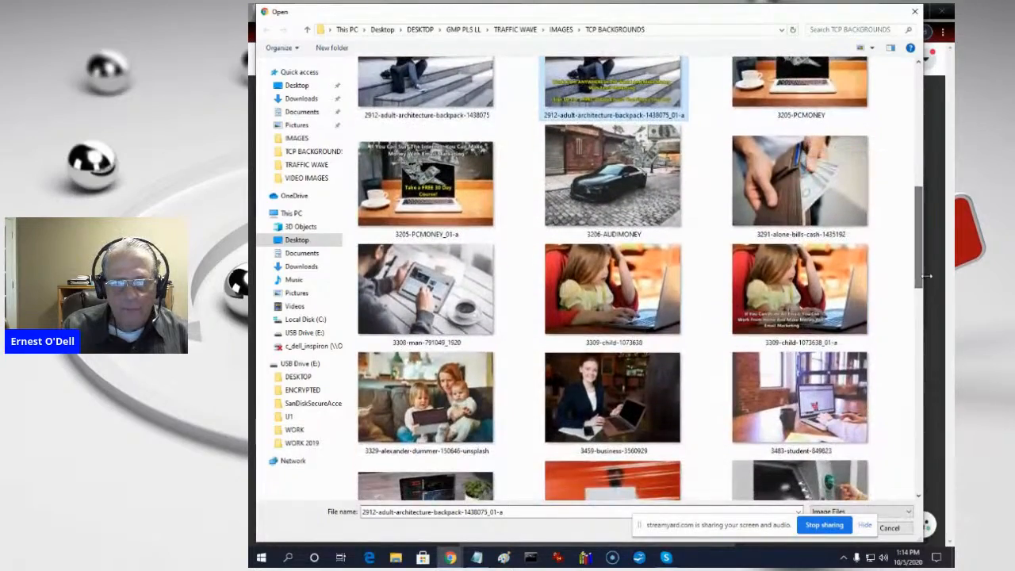
ctrl+click(405, 295)
ctrl+click(405, 295)
ctrl+click(825, 309)
ctrl+click(825, 310)
ctrl+click(841, 287)
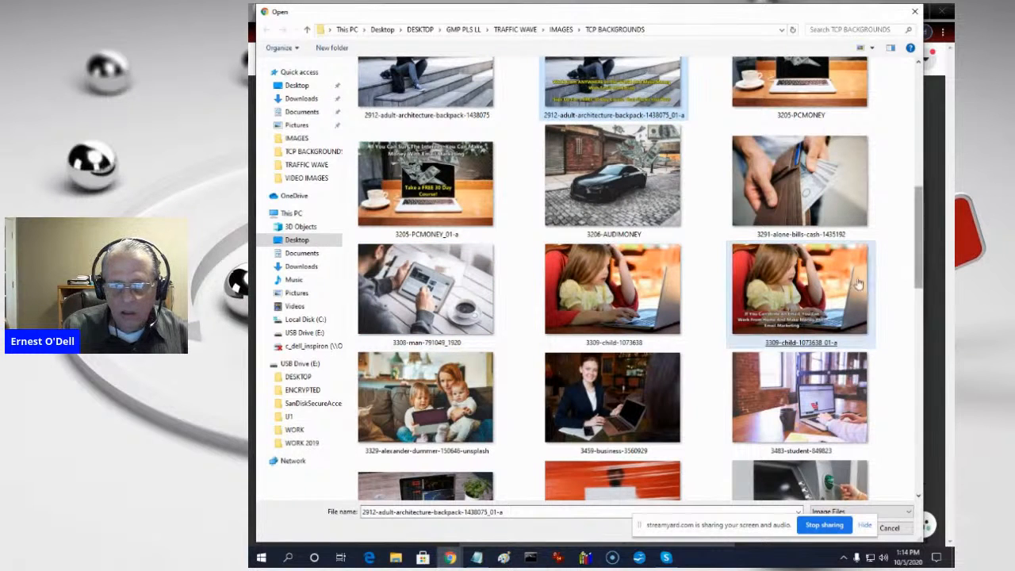
- Include AUDIMONEY_EMAIL_MARKETING in the file selection and upload the three selected images to the slideshow
drag(917, 238, 912, 359)
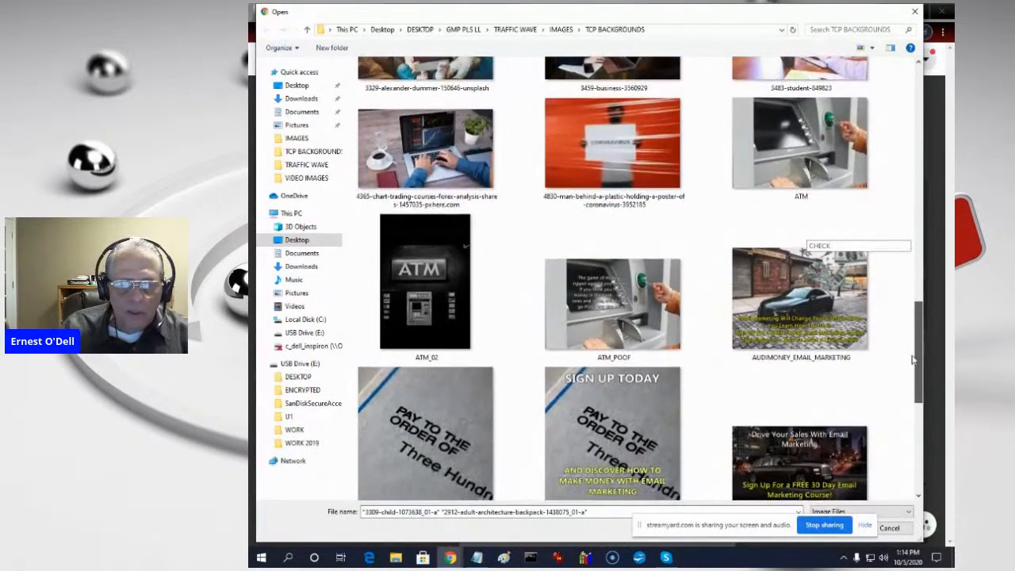
ctrl+click(870, 335)
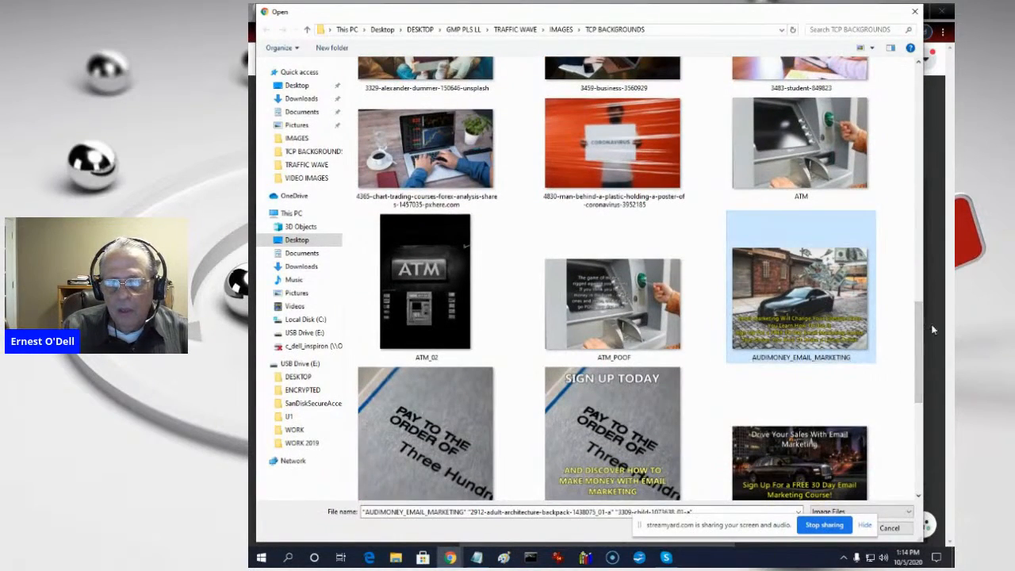
drag(927, 326, 916, 408)
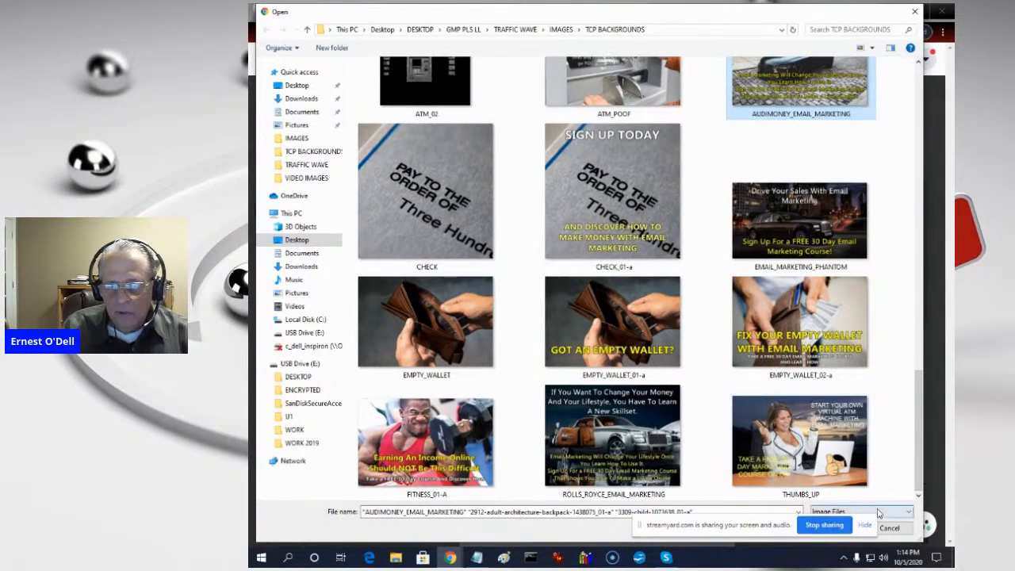
click(760, 526)
drag(761, 530, 630, 530)
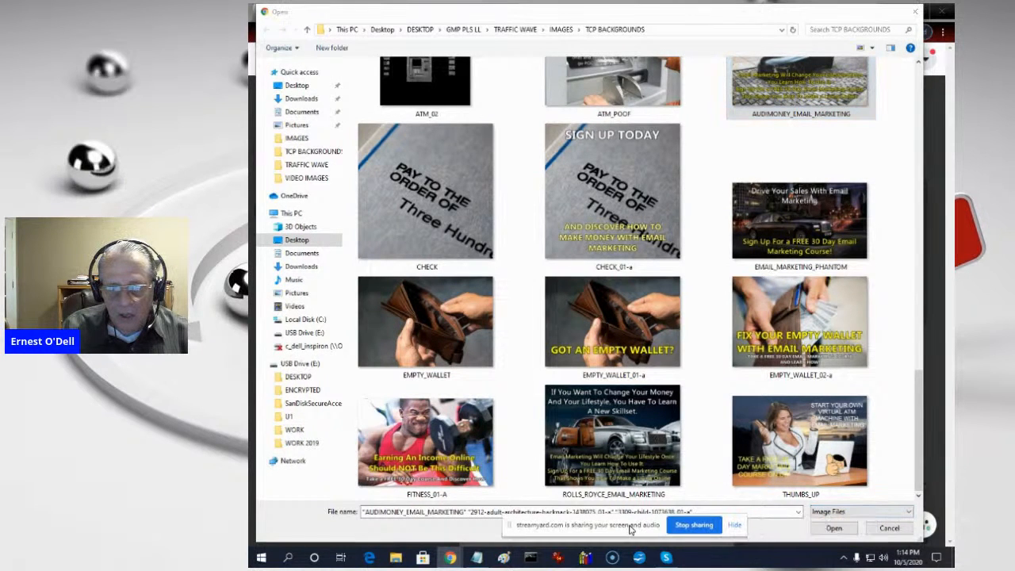
click(833, 529)
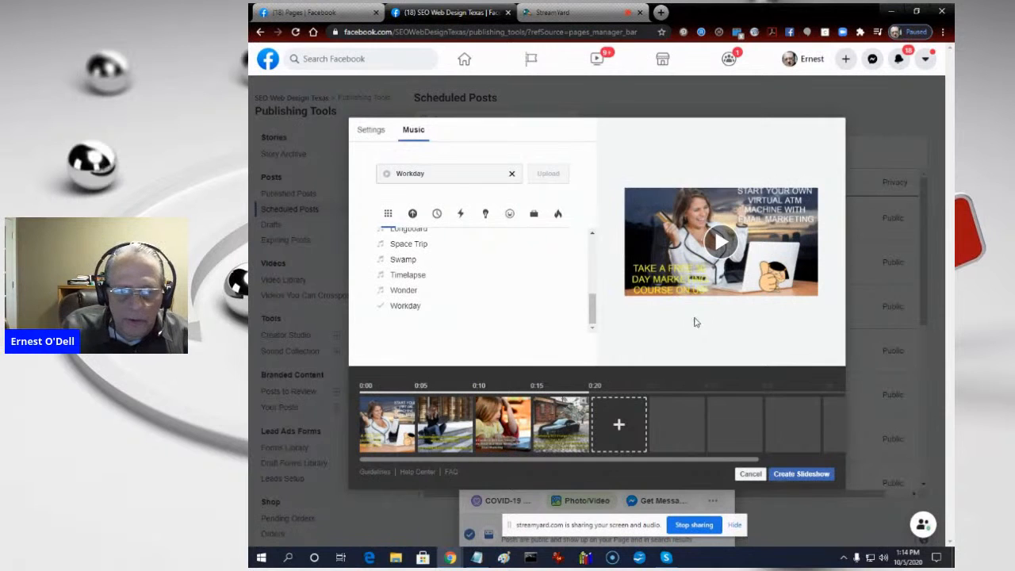
- Start another upload from the VIDEO IMAGES folder and select ESCAPE-9-5-01, BADA_BING_BABY and ASK_ME_HOW_2885-achievement-agreement-arms-1068523
click(620, 432)
click(483, 172)
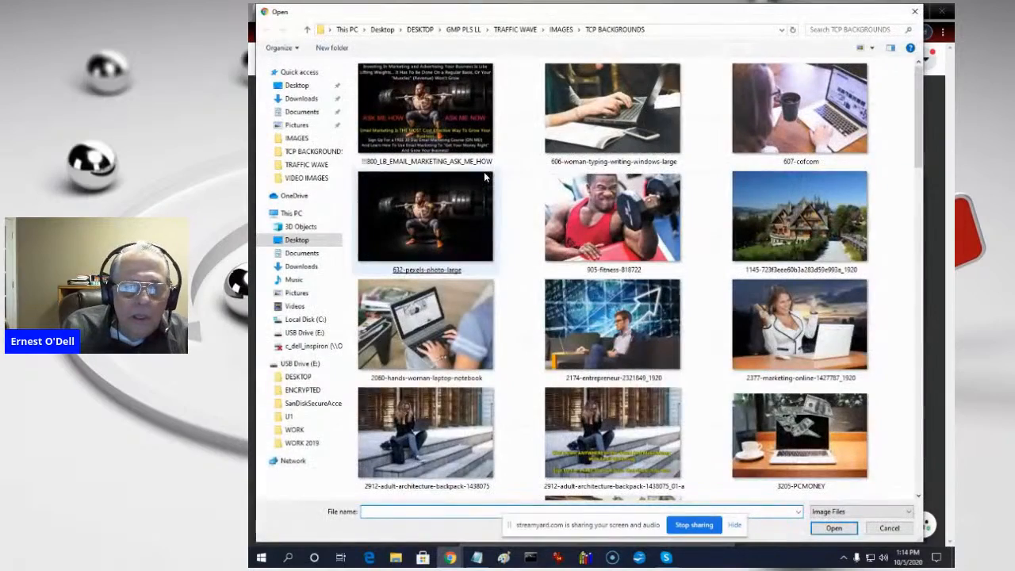
click(568, 32)
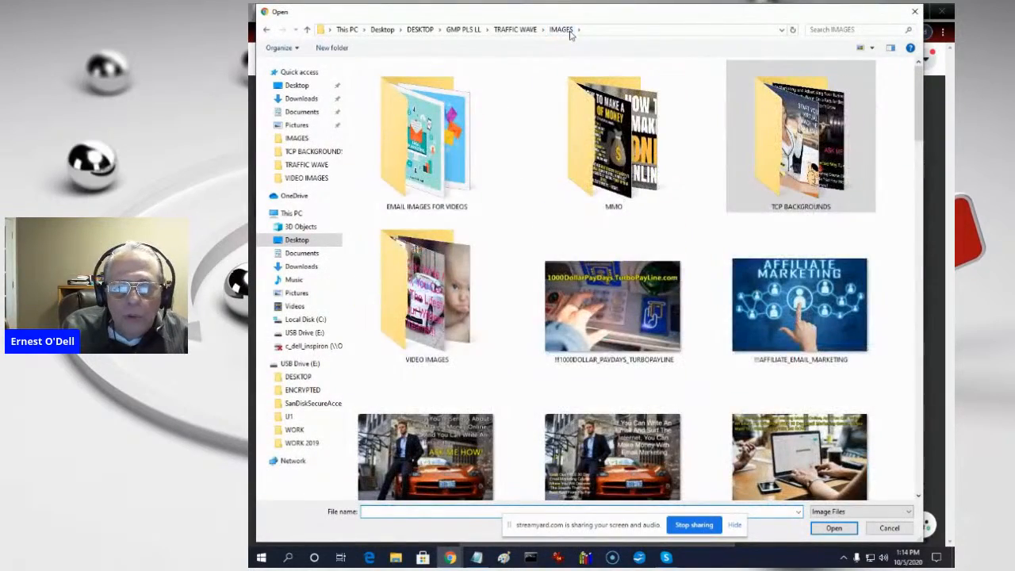
double_click(441, 318)
click(440, 319)
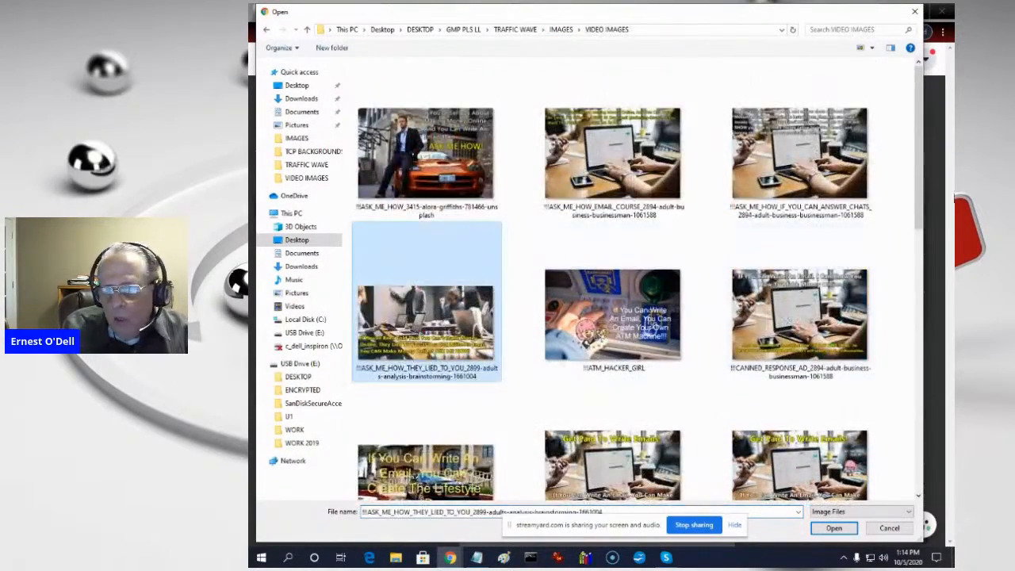
drag(920, 162, 914, 413)
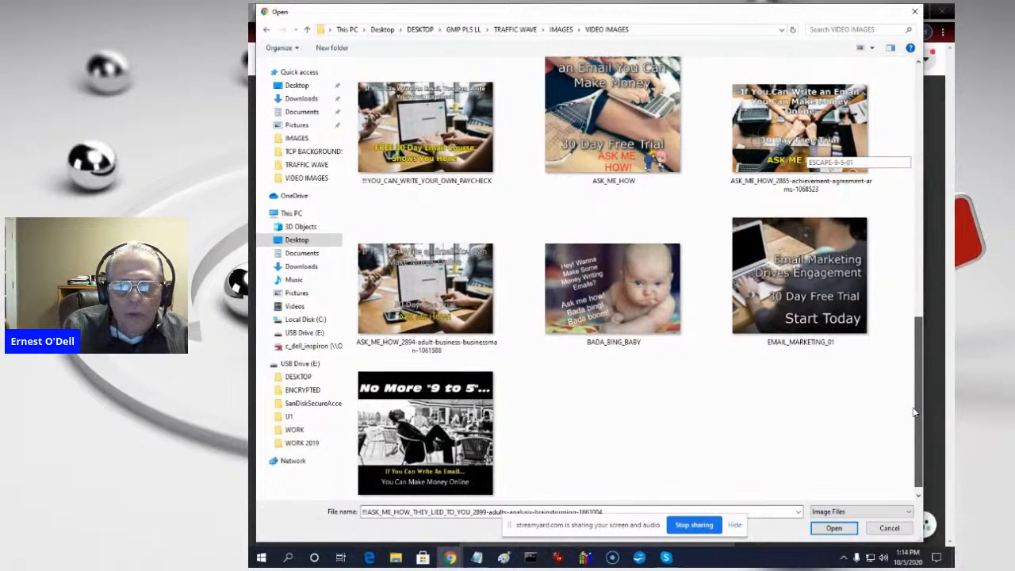
click(412, 460)
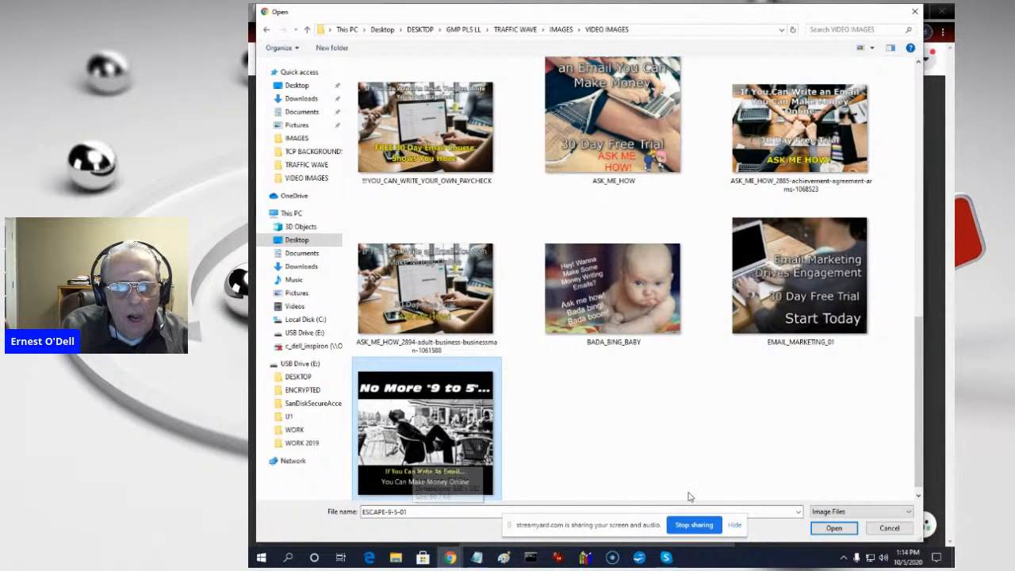
ctrl+click(632, 291)
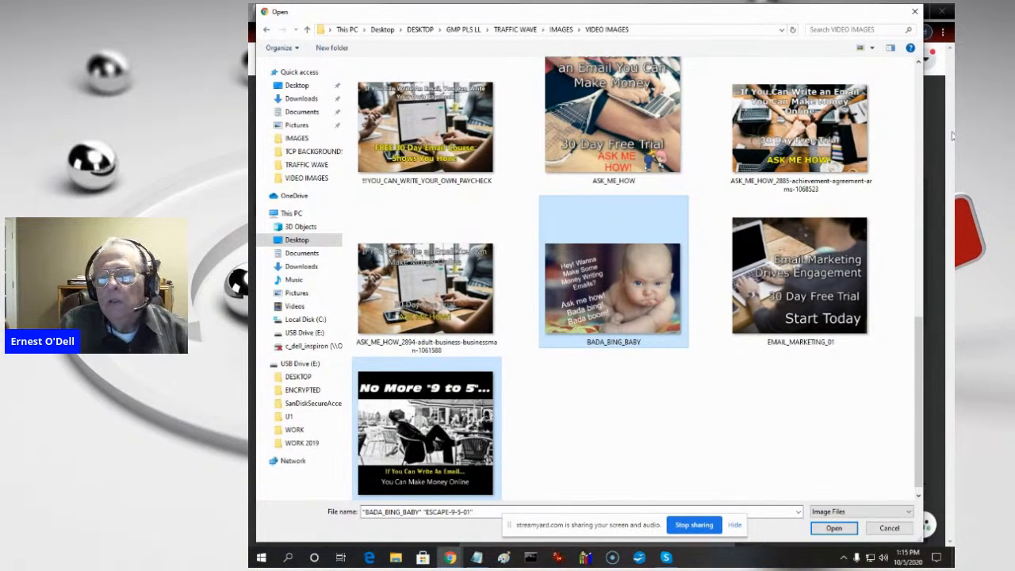
ctrl+click(803, 141)
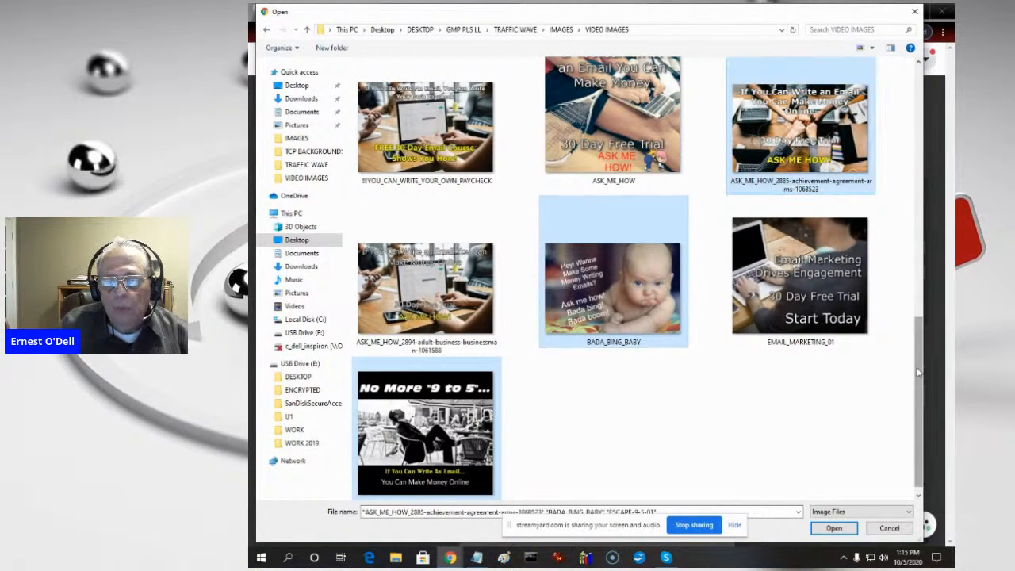
- Include !!!LIFESTYLE_WILDEST_DREAMS and !!!CREATE_YOUR_OWN_LIFESTYLE in the file selection and upload all five selected images to the slideshow
drag(919, 373, 919, 244)
ctrl+click(859, 236)
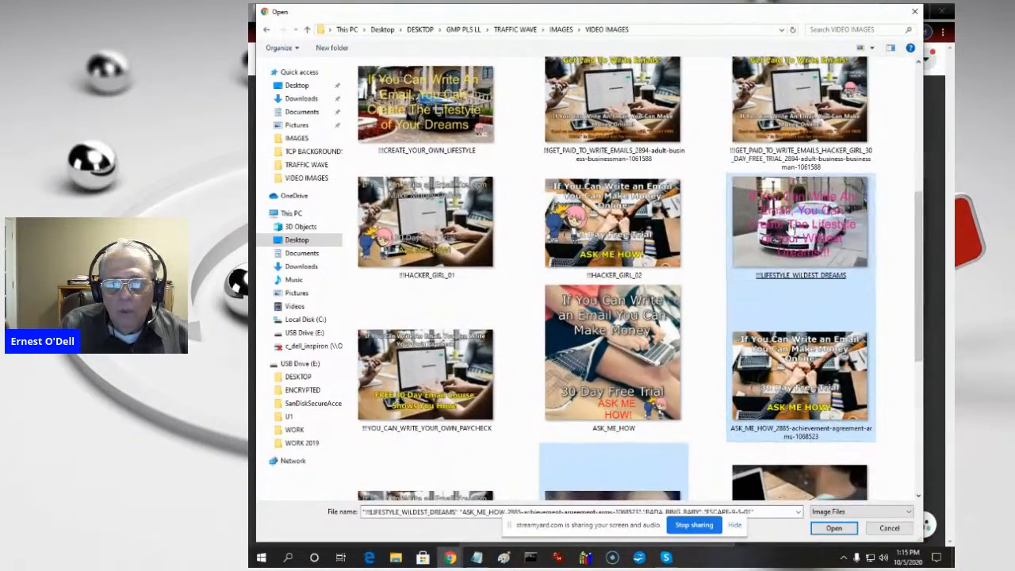
scroll(922, 248, up, 2)
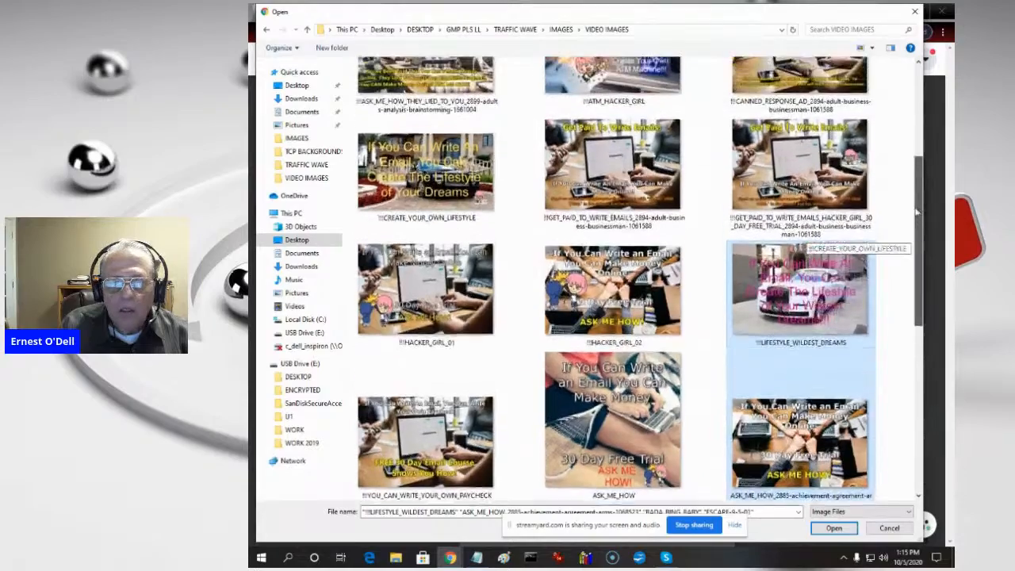
ctrl+click(410, 153)
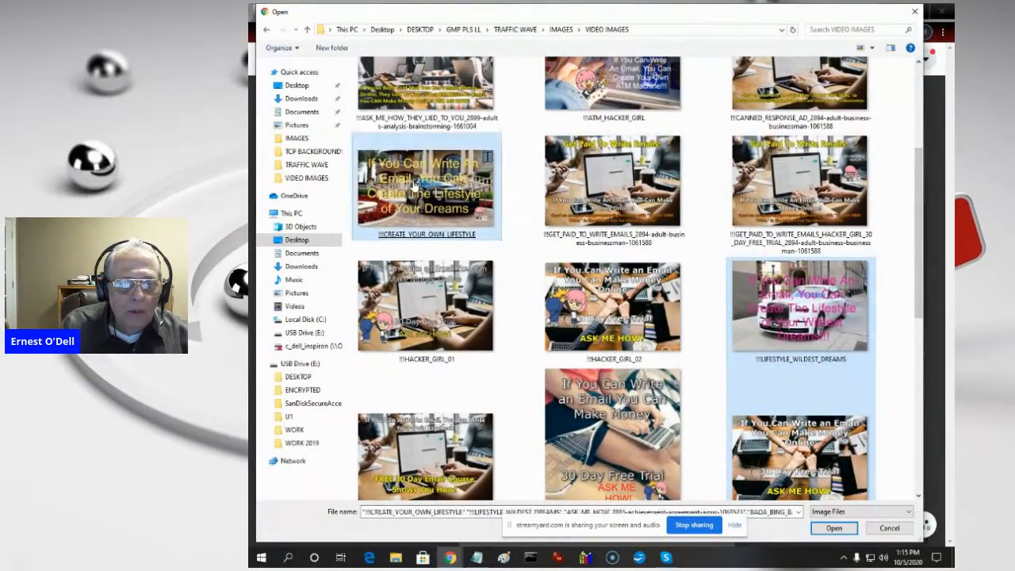
click(833, 528)
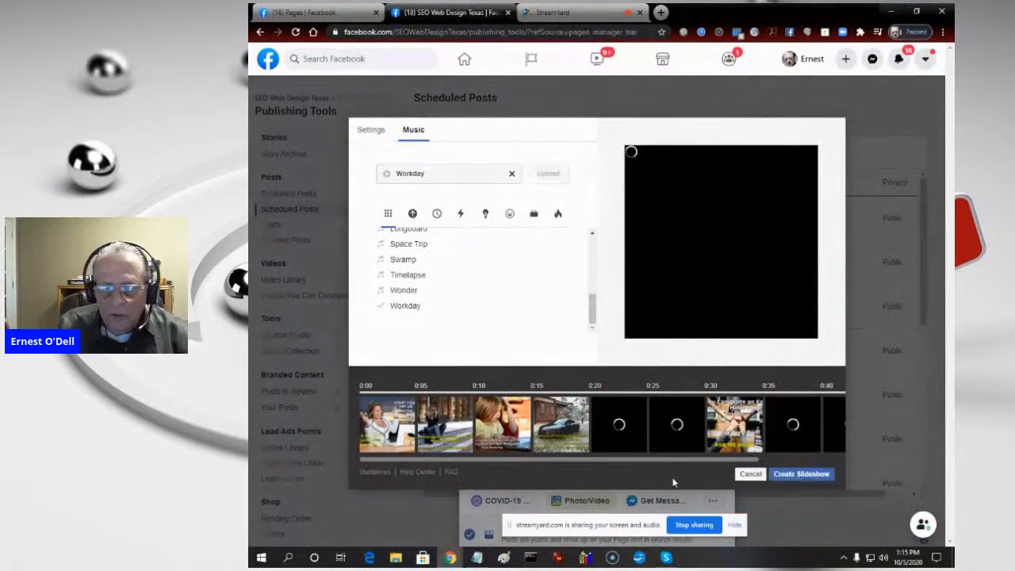
- Add the ASK_ME_HOW image from the VIDEO IMAGES folder as the final slide and create the slideshow
drag(669, 465, 841, 473)
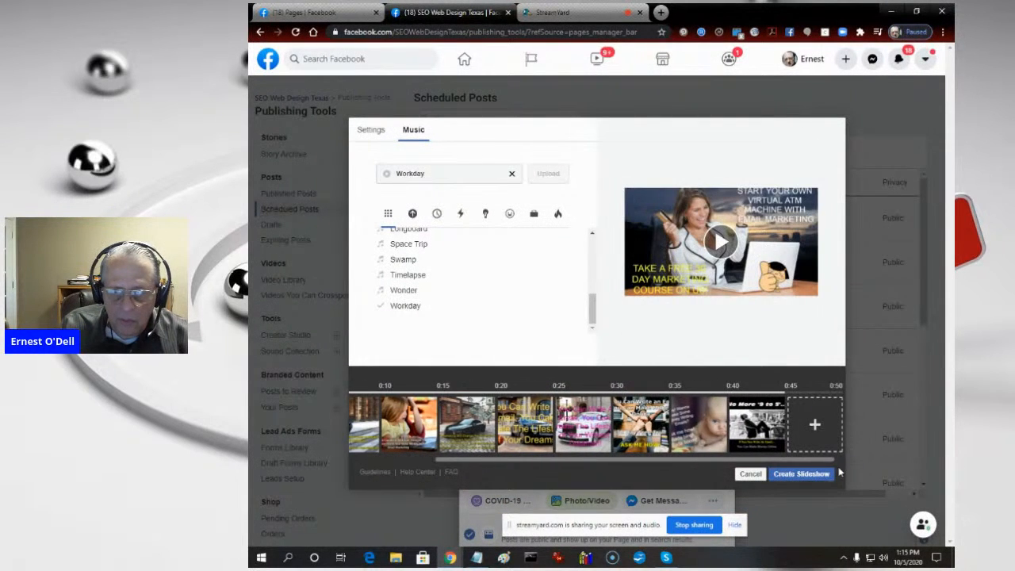
click(816, 425)
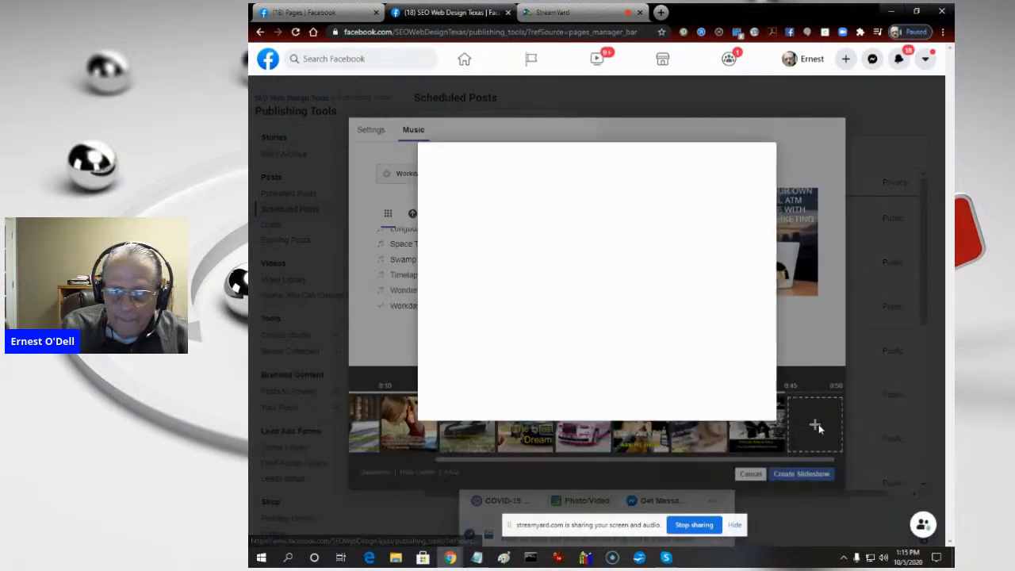
click(495, 175)
drag(920, 143, 920, 450)
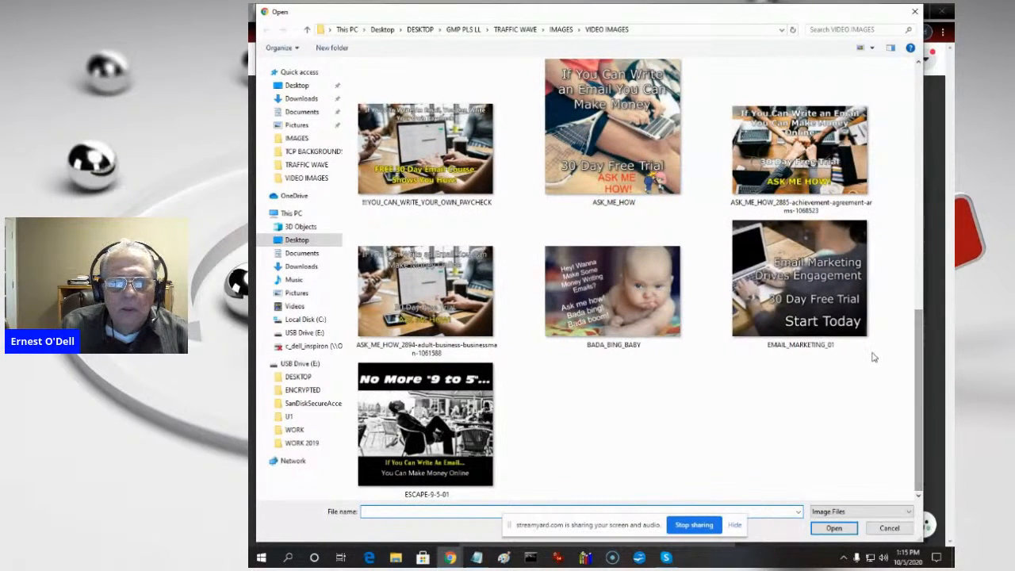
double_click(613, 127)
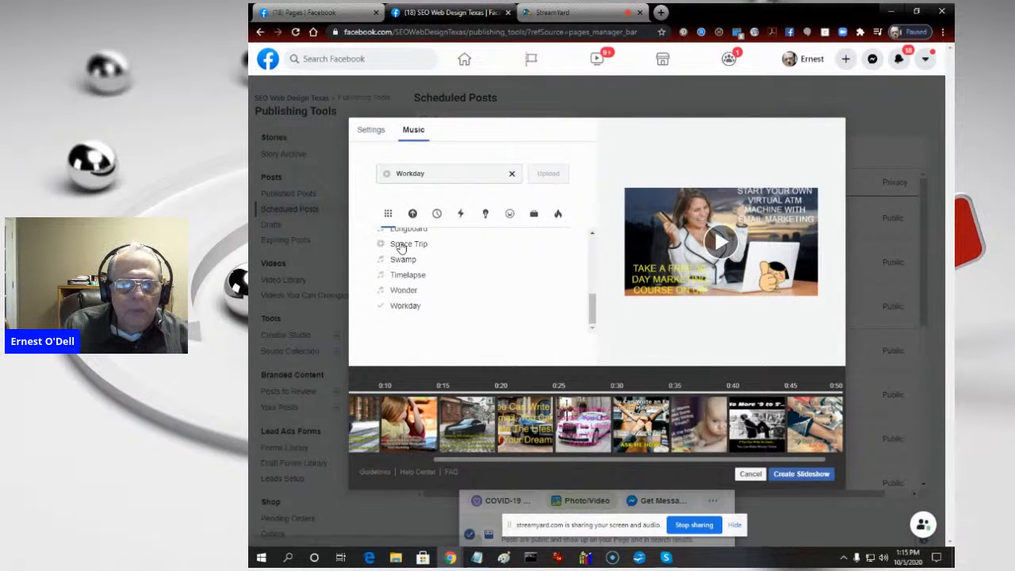
click(801, 474)
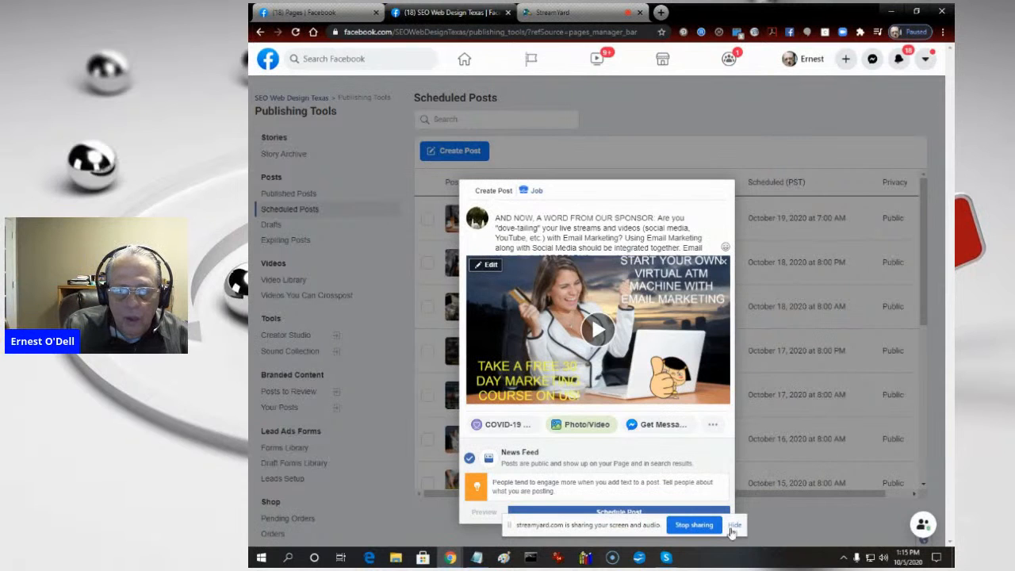
- Open the scheduling options for the email marketing slideshow post and set publication to 10/19/2020 at 7:00 PM
drag(621, 527, 373, 533)
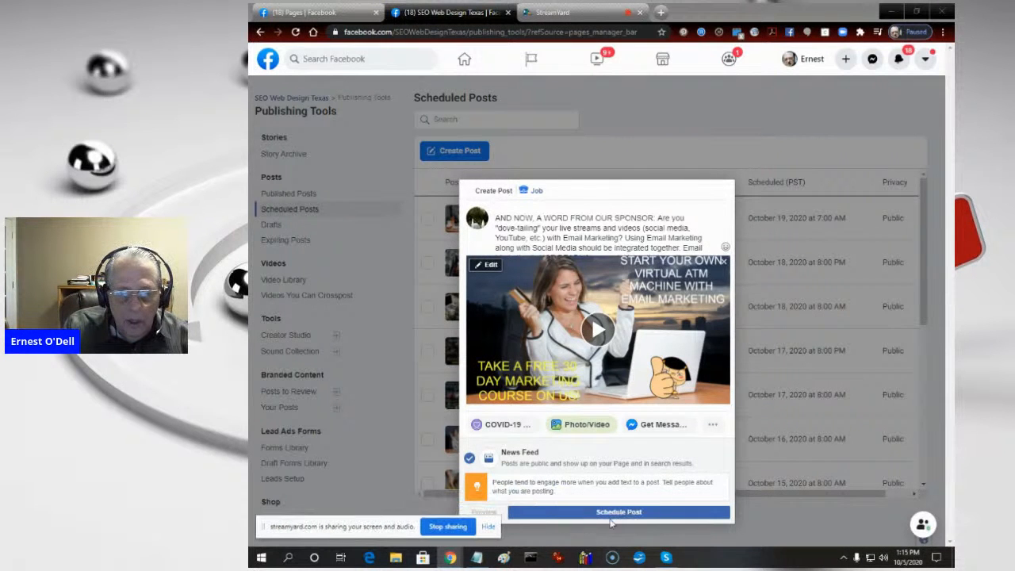
click(650, 512)
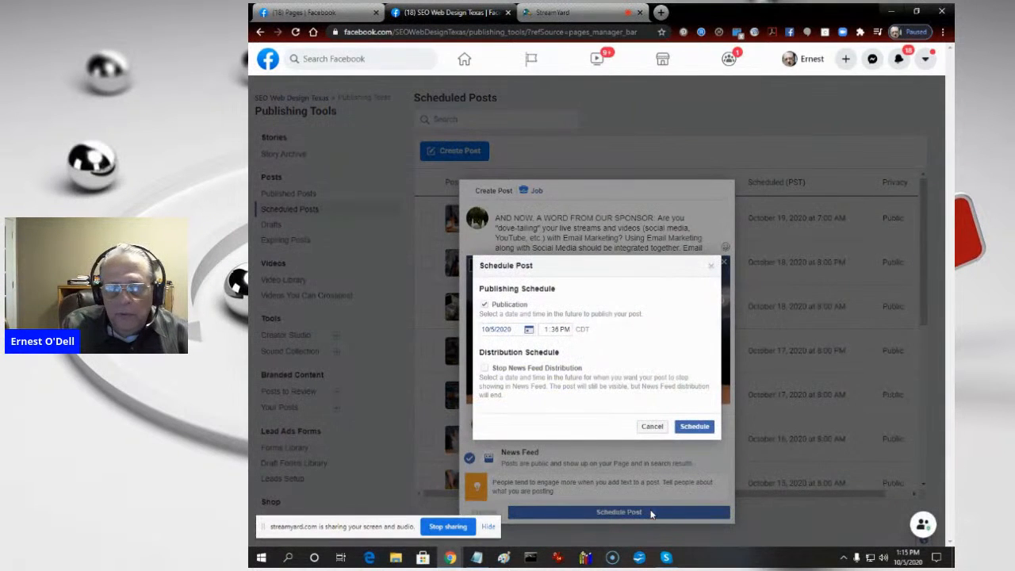
click(491, 330)
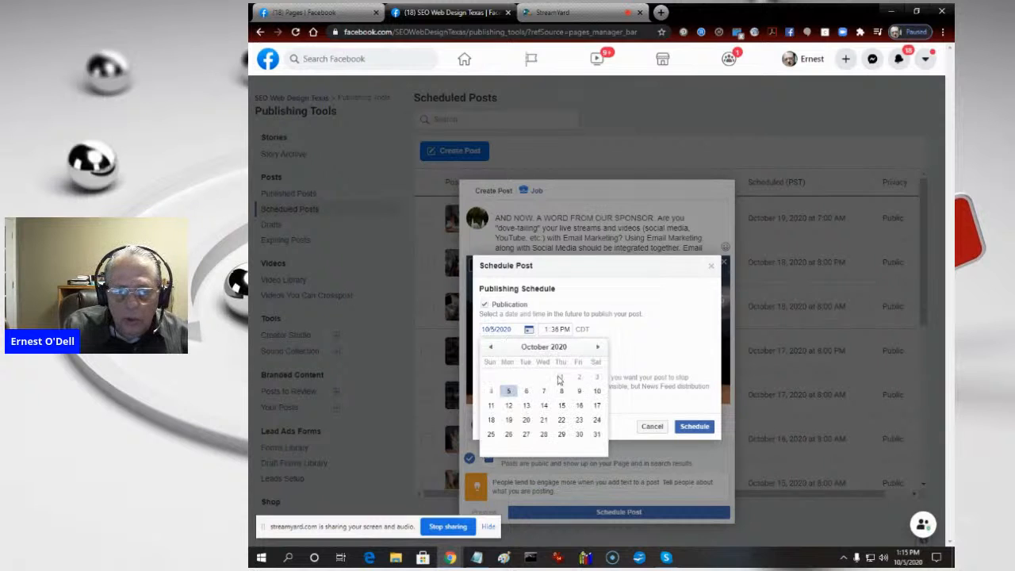
click(508, 420)
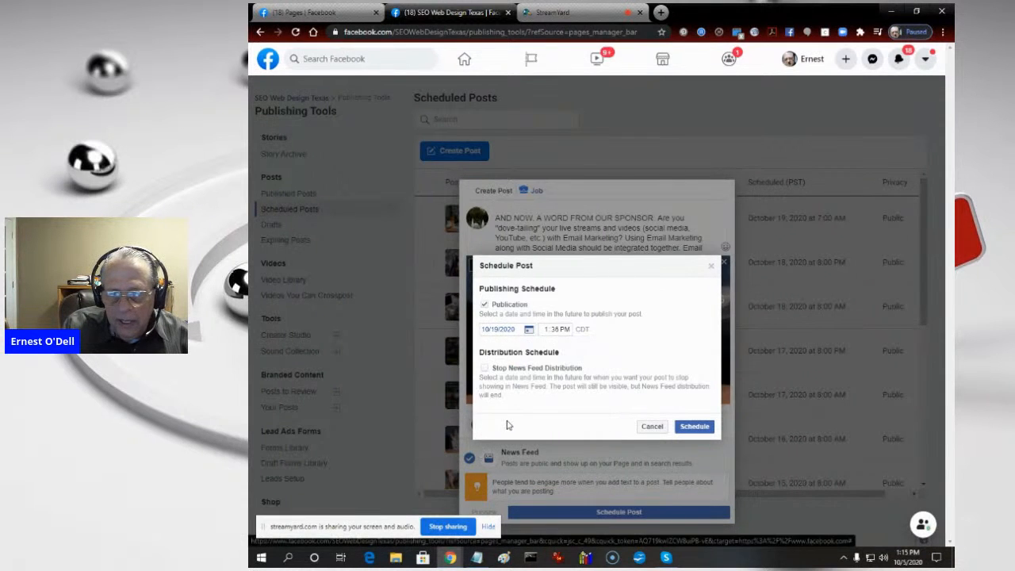
click(544, 329)
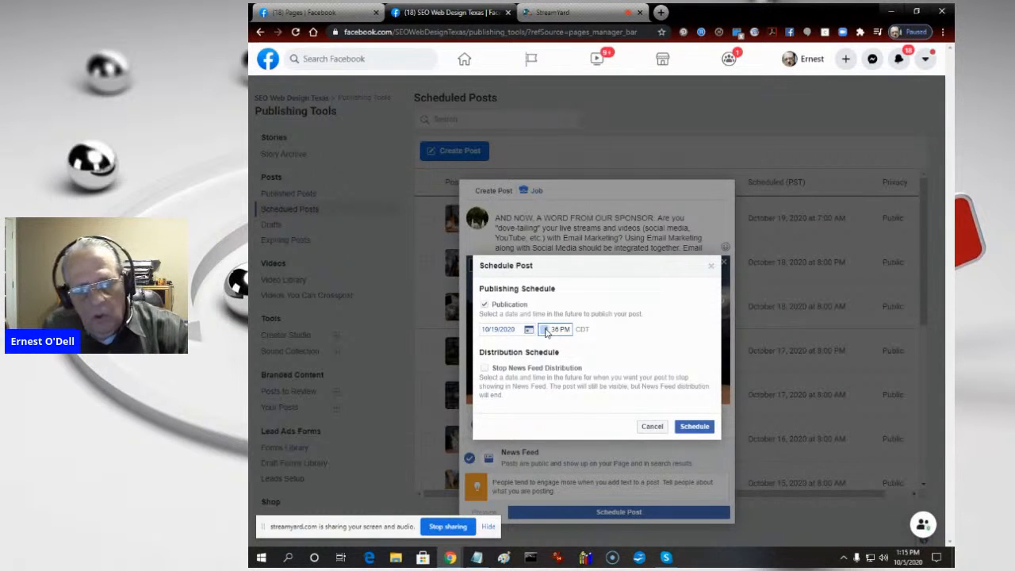
click(557, 332)
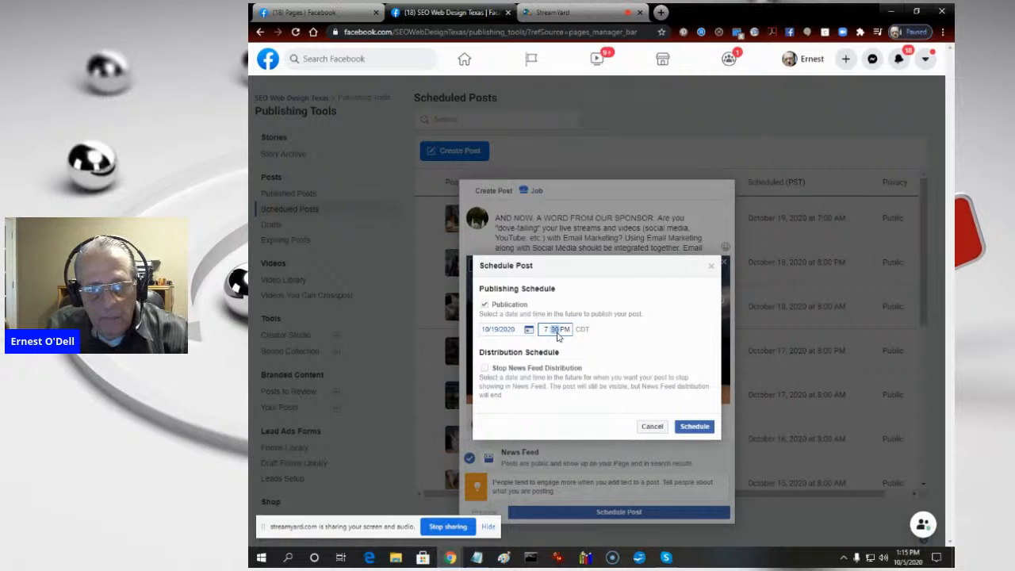
click(690, 366)
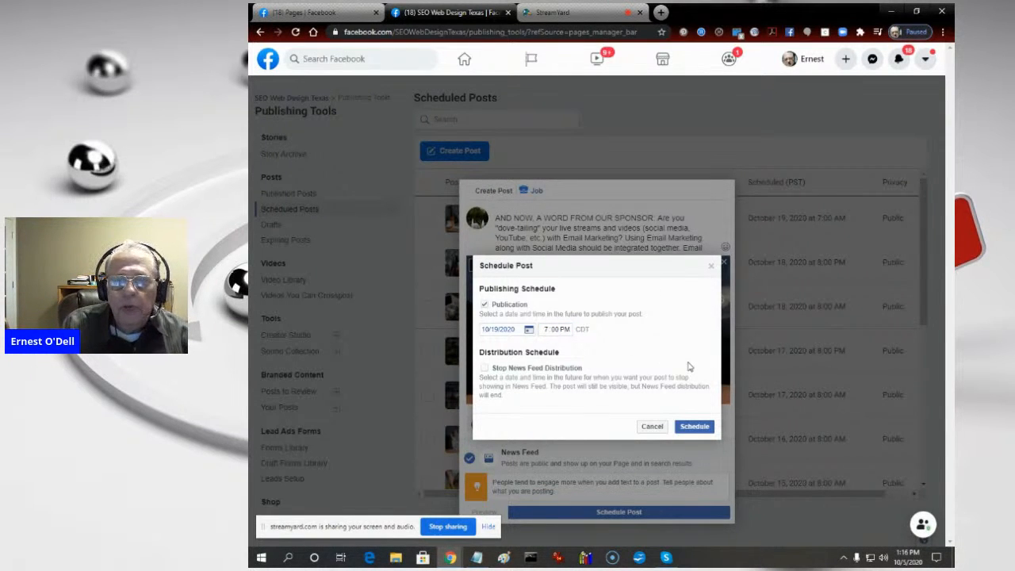
- Enable the Stop News Feed Distribution option to view its end date settings, and disable it again
click(484, 369)
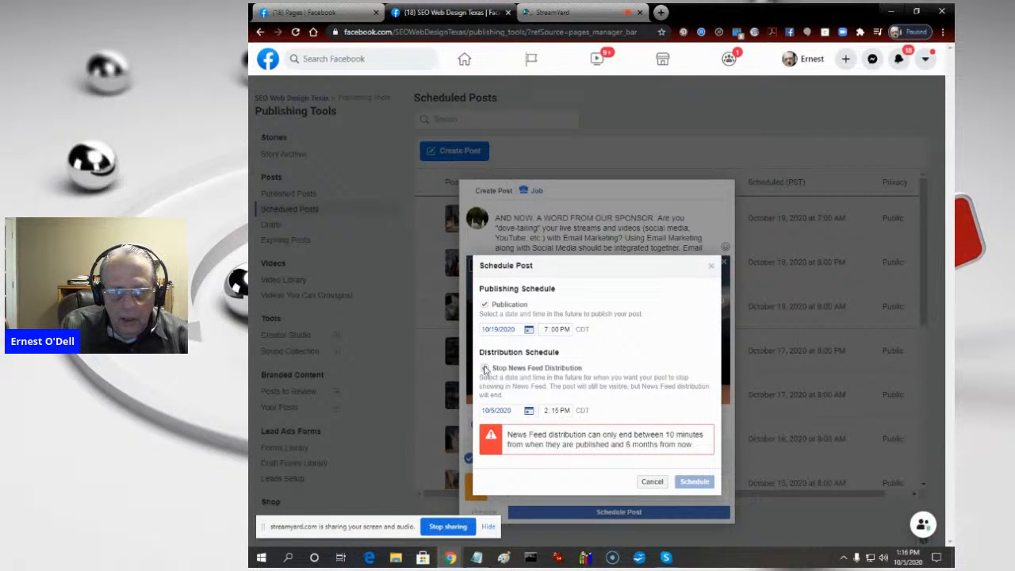
click(484, 369)
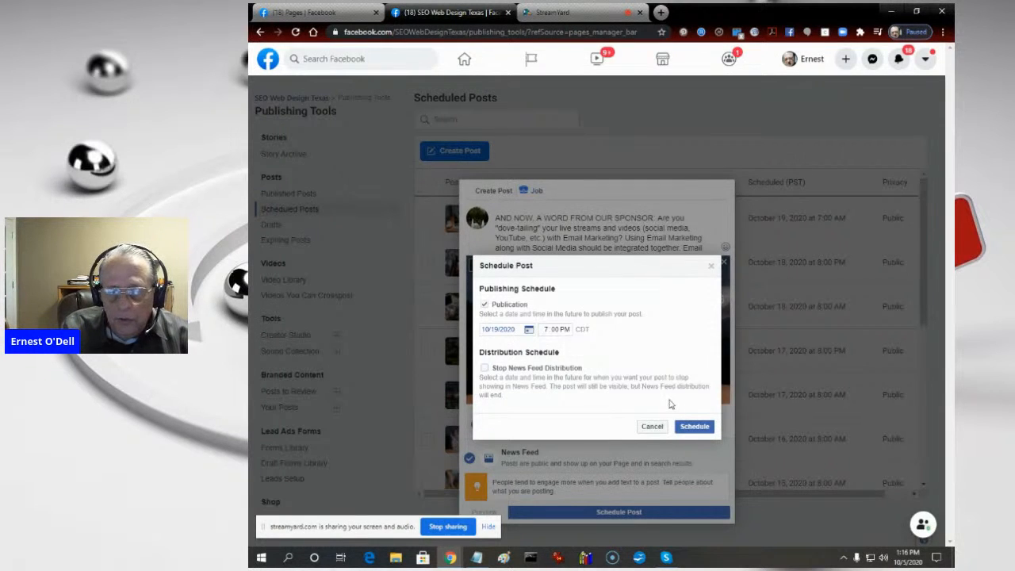
triple_click(638, 293)
click(636, 264)
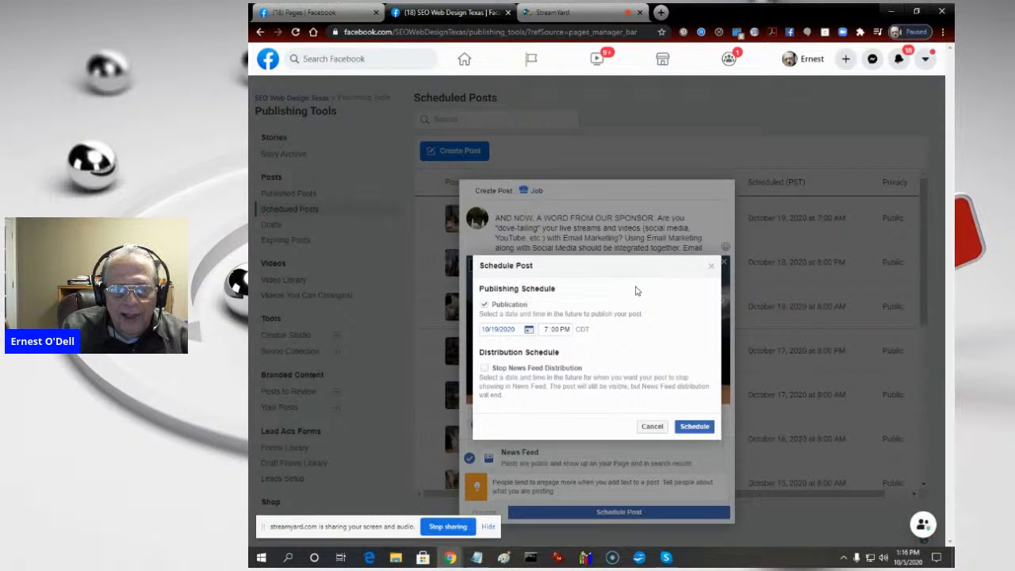
- Schedule the email marketing slideshow post and open the list of published posts
click(688, 429)
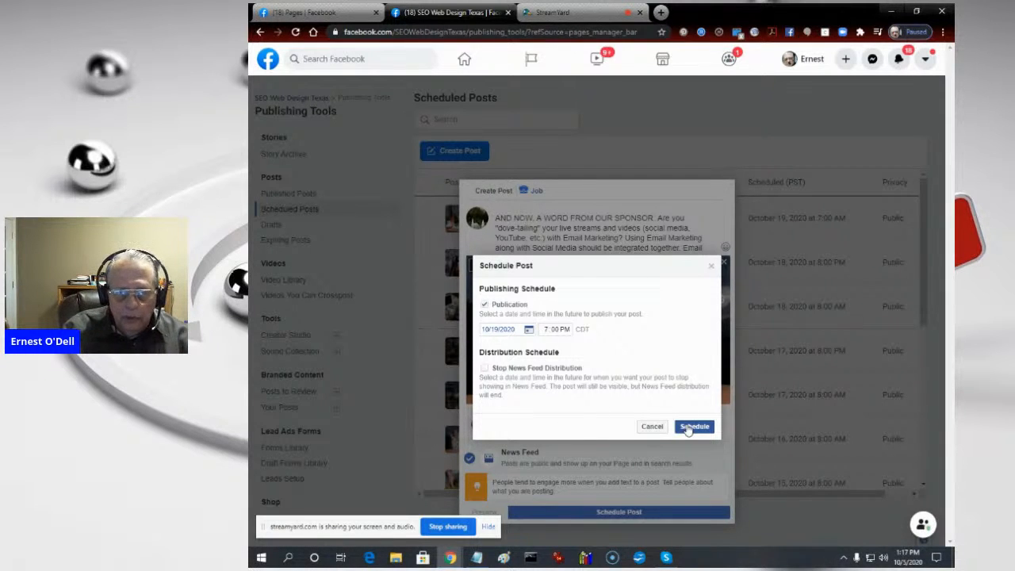
click(689, 428)
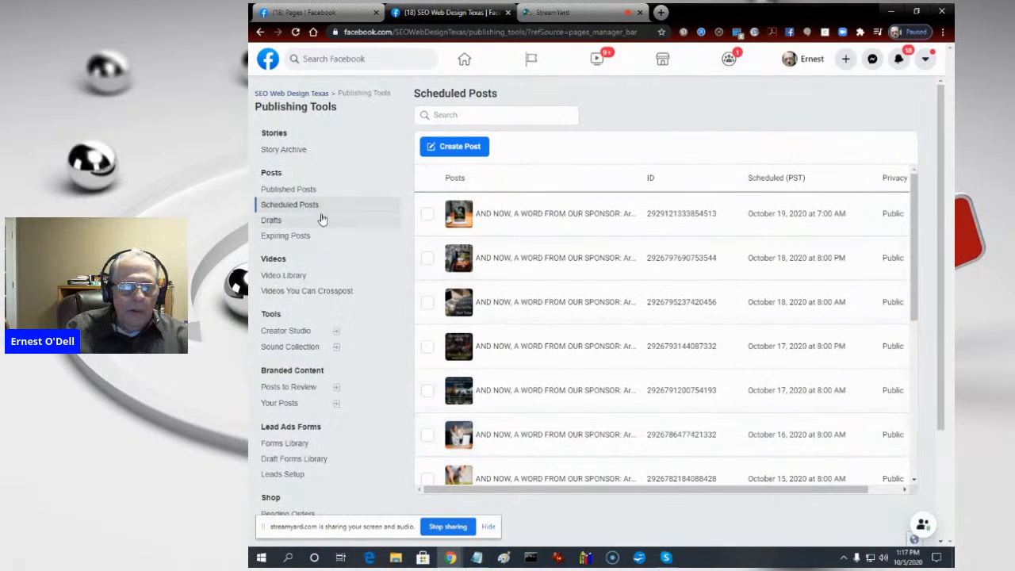
click(287, 189)
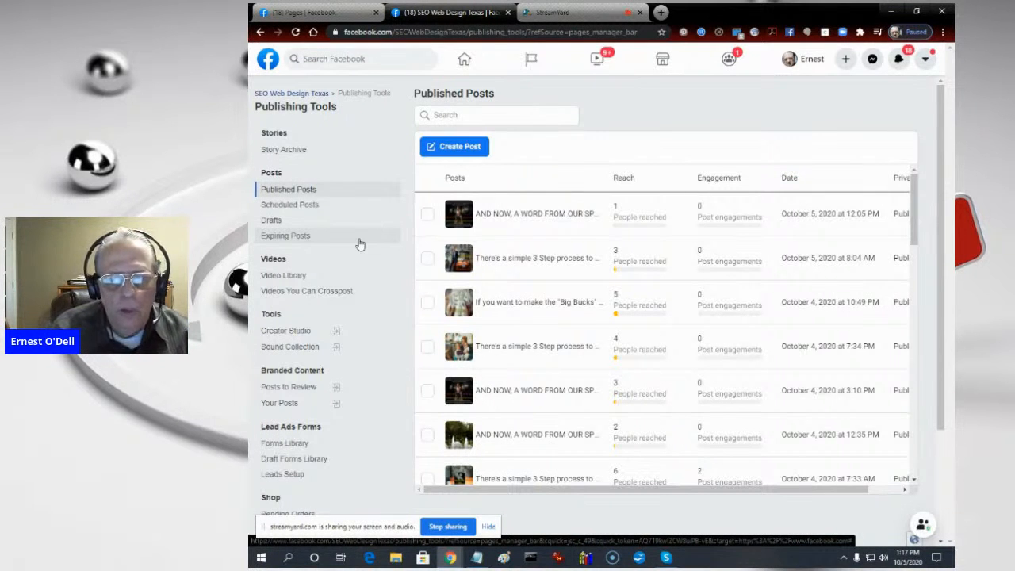
click(565, 13)
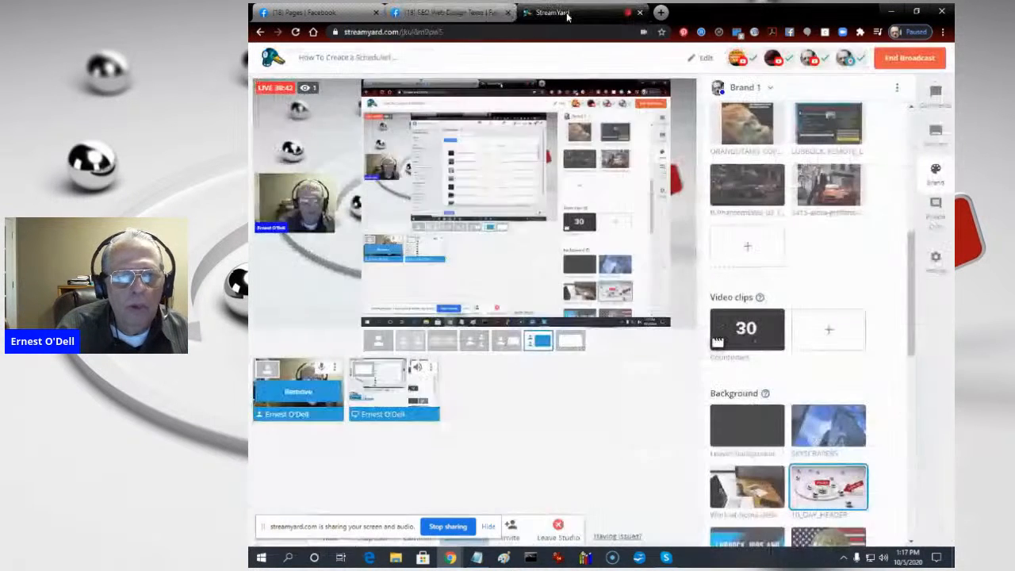
click(431, 14)
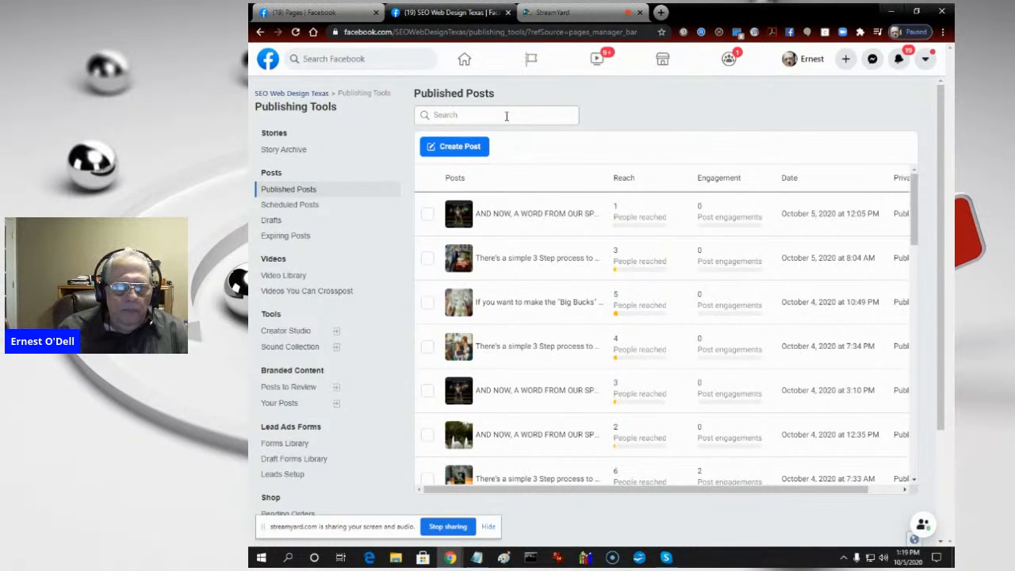
- Open the October 19, 2020 at 7:00 PM post from the scheduled posts and play its slideshow video
click(272, 206)
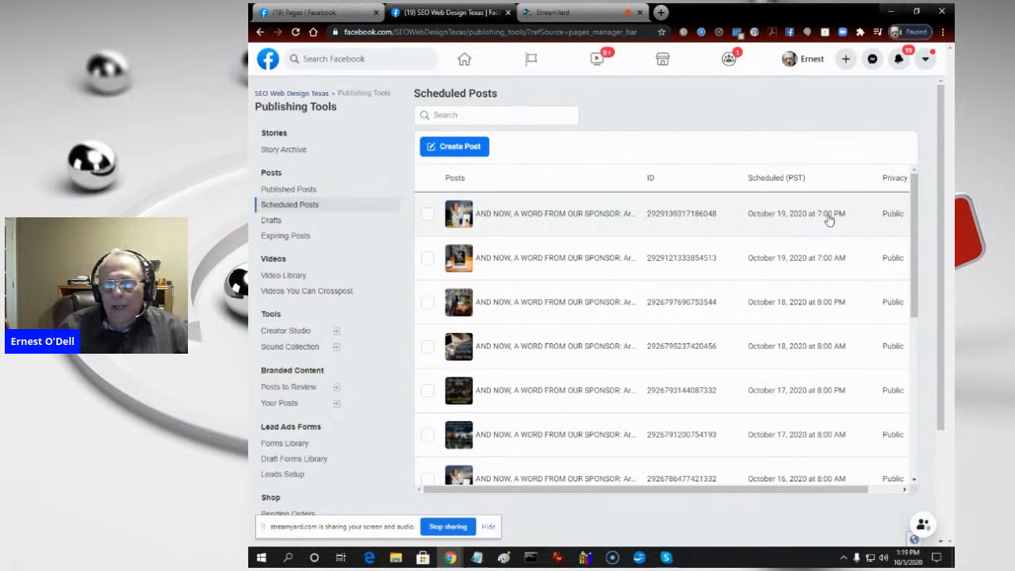
click(551, 213)
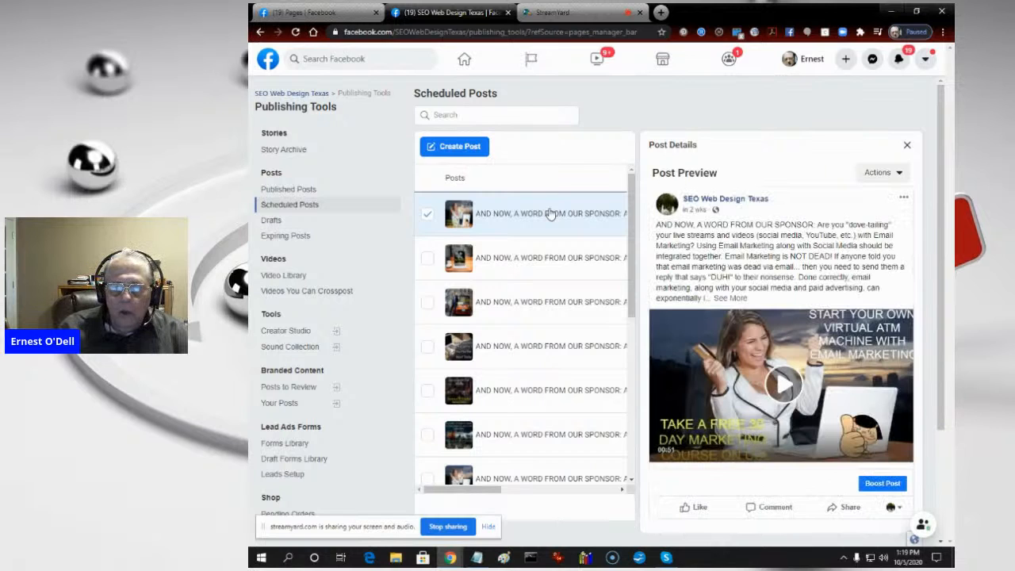
click(784, 384)
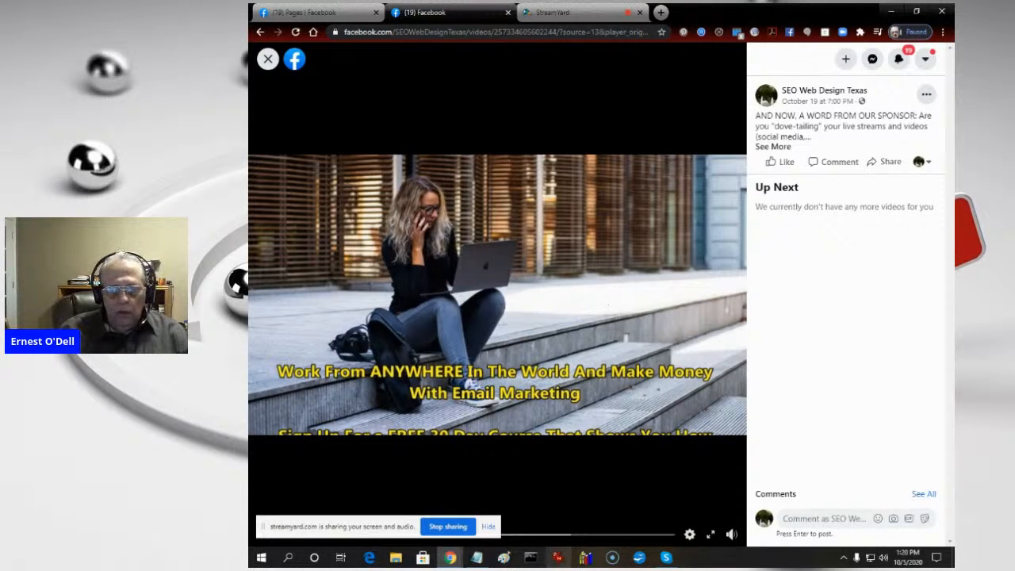
- Switch to IrfanView, visit its official homepage through the About information, and leave the page
click(558, 559)
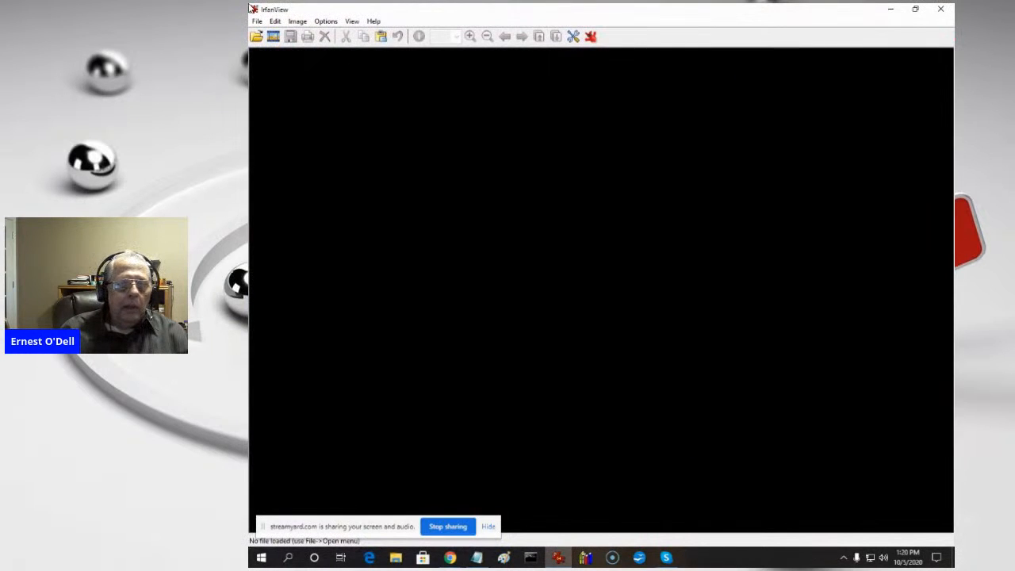
click(372, 21)
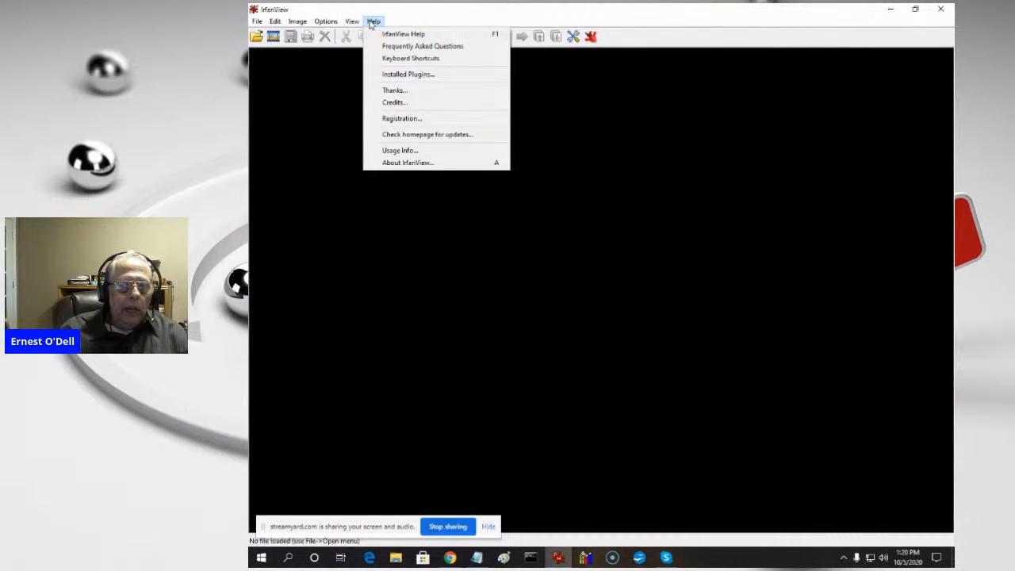
click(427, 163)
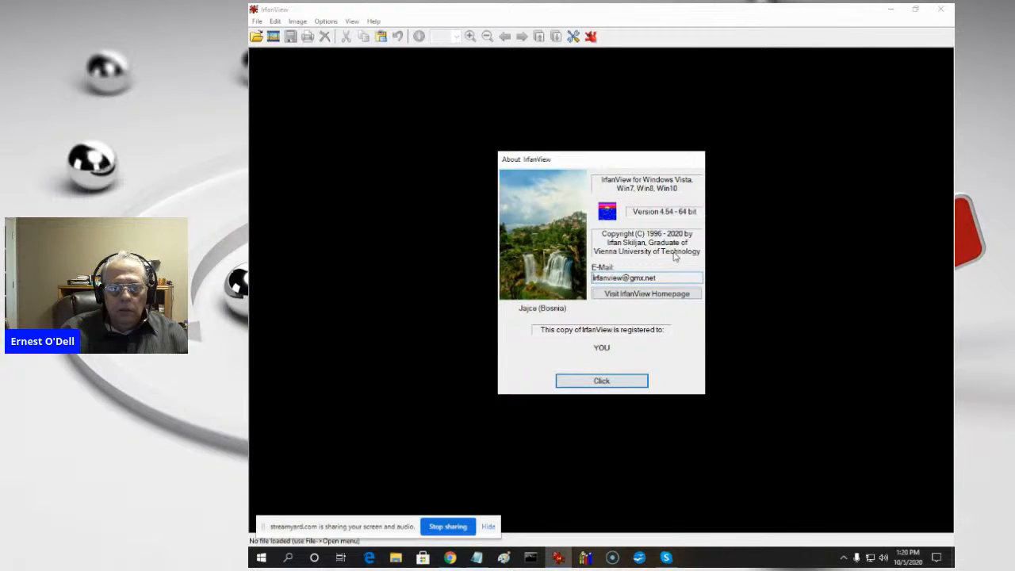
click(669, 298)
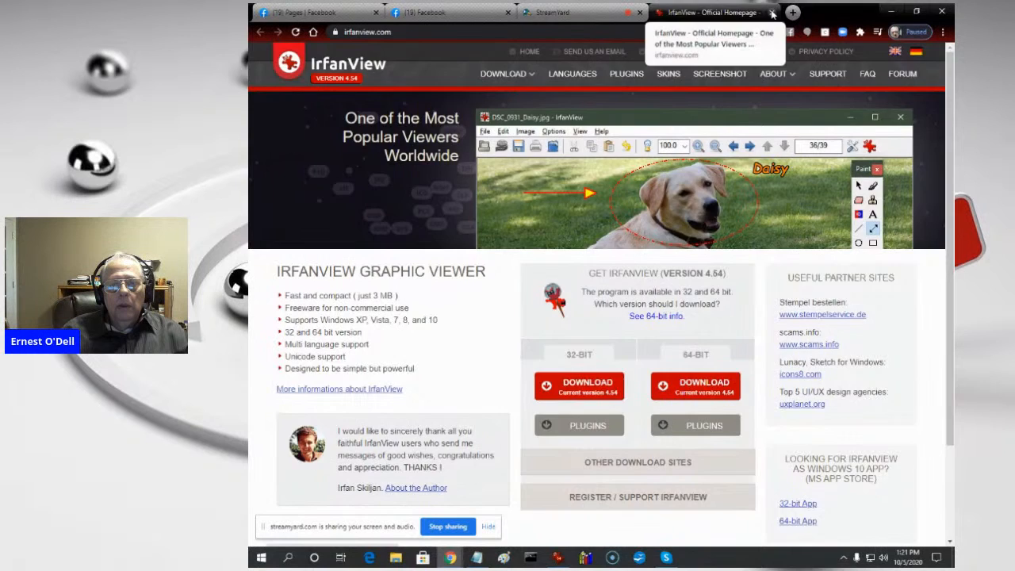
click(559, 12)
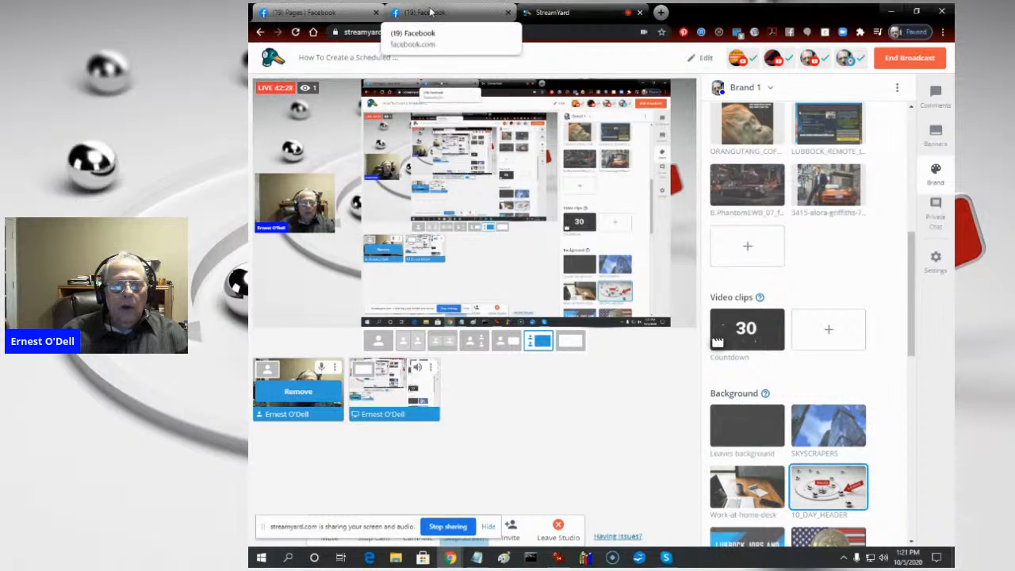
- Switch back to IrfanView, dismiss the About information and bring up the dialog for opening an image file
click(561, 556)
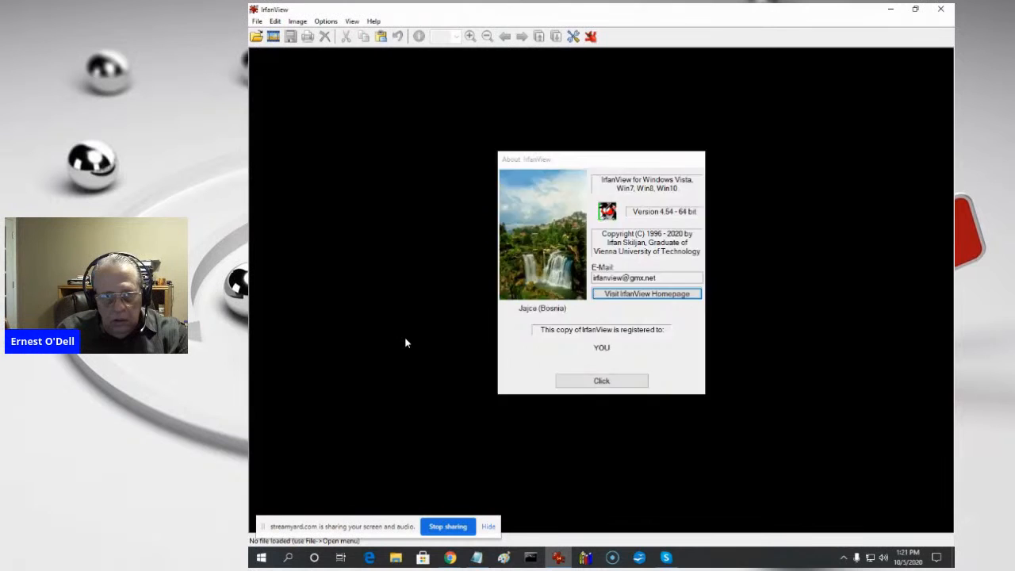
key(Escape)
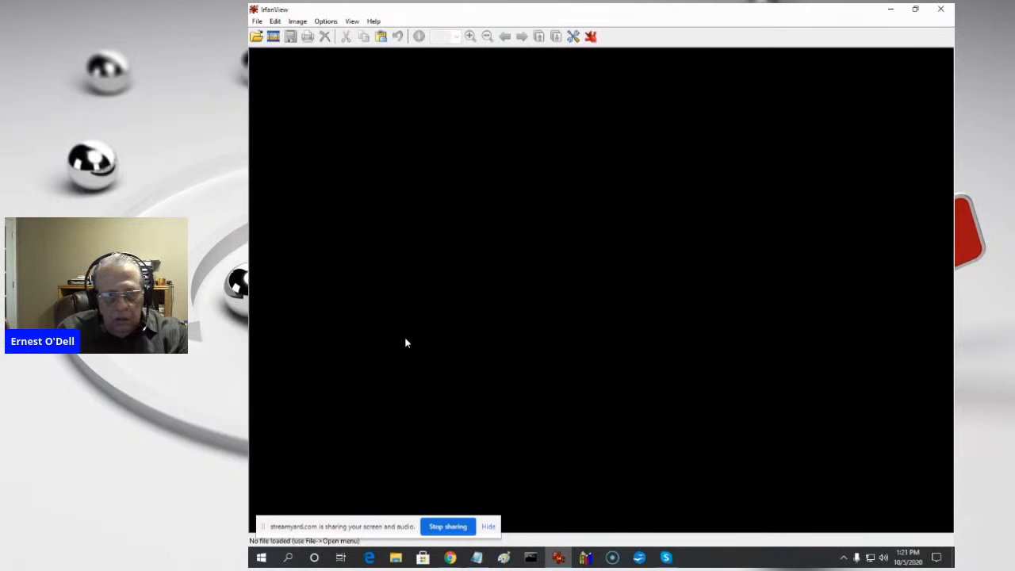
click(254, 37)
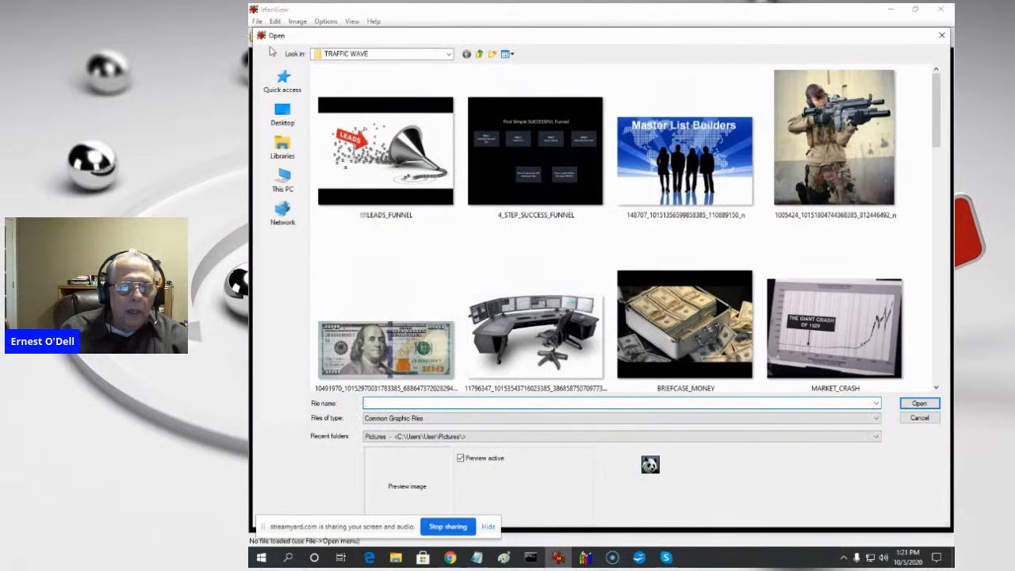
- Go up from the TRAFFIC WAVE folder to Local Disk (C:) and look through its folders
click(481, 54)
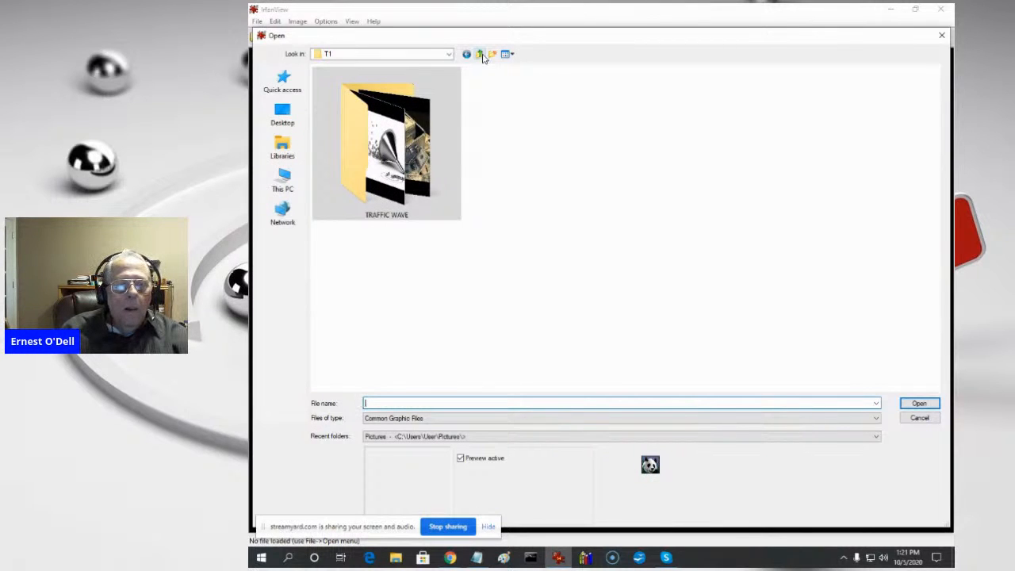
click(482, 55)
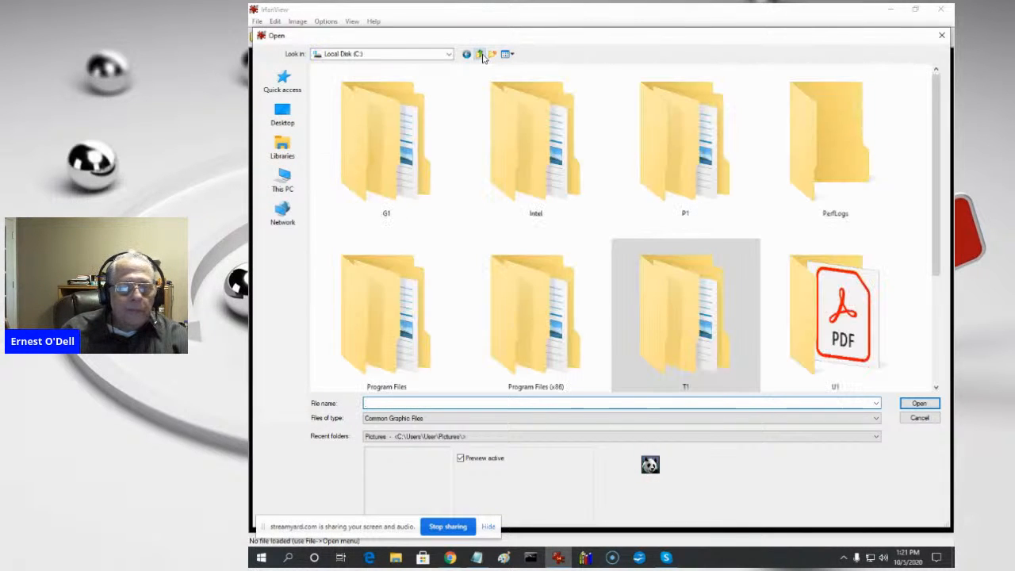
drag(939, 141, 934, 273)
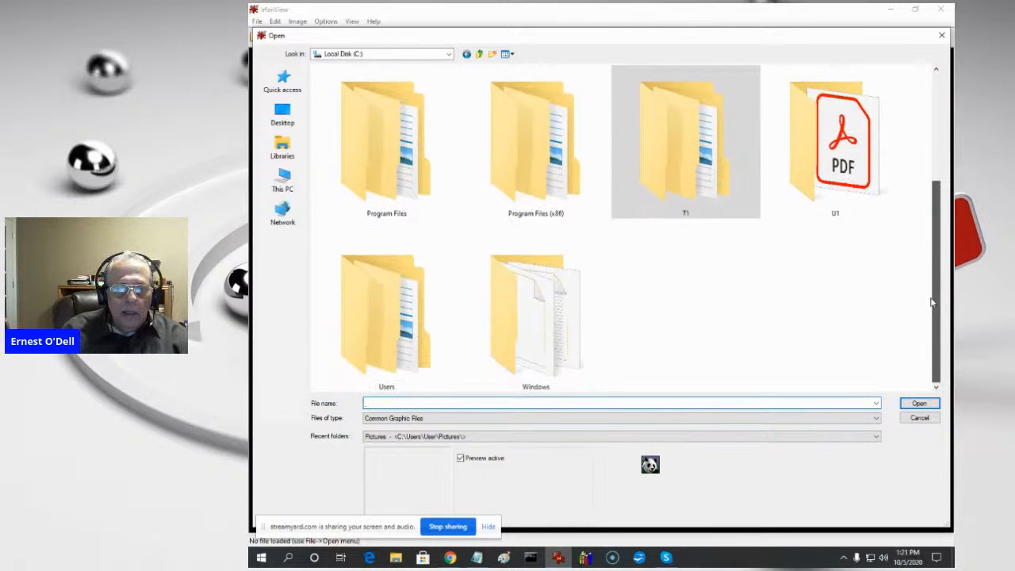
drag(933, 302, 924, 127)
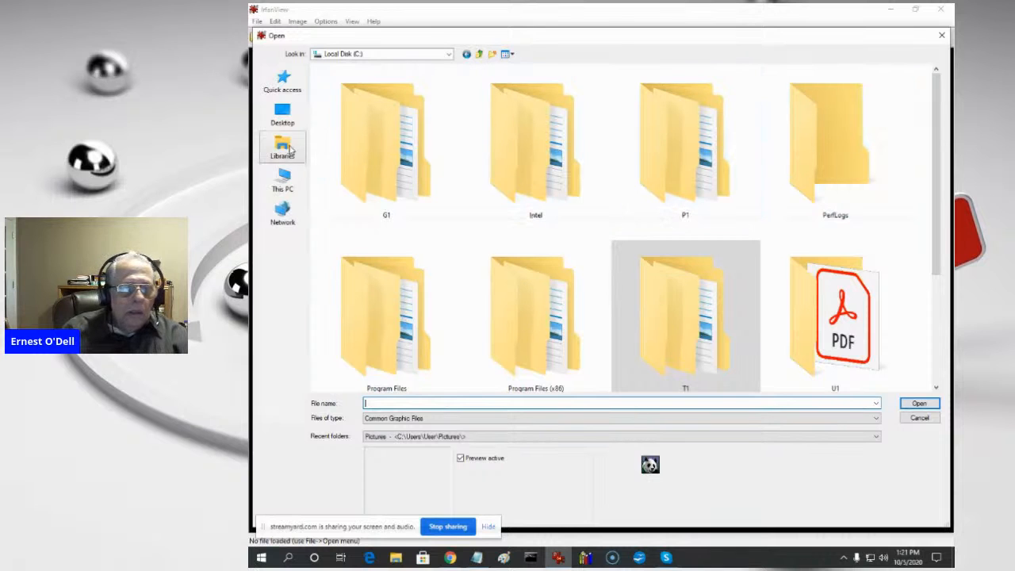
- Browse from the Desktop into the DESKTOP folder and open its GMP PLS LL subfolder
click(280, 119)
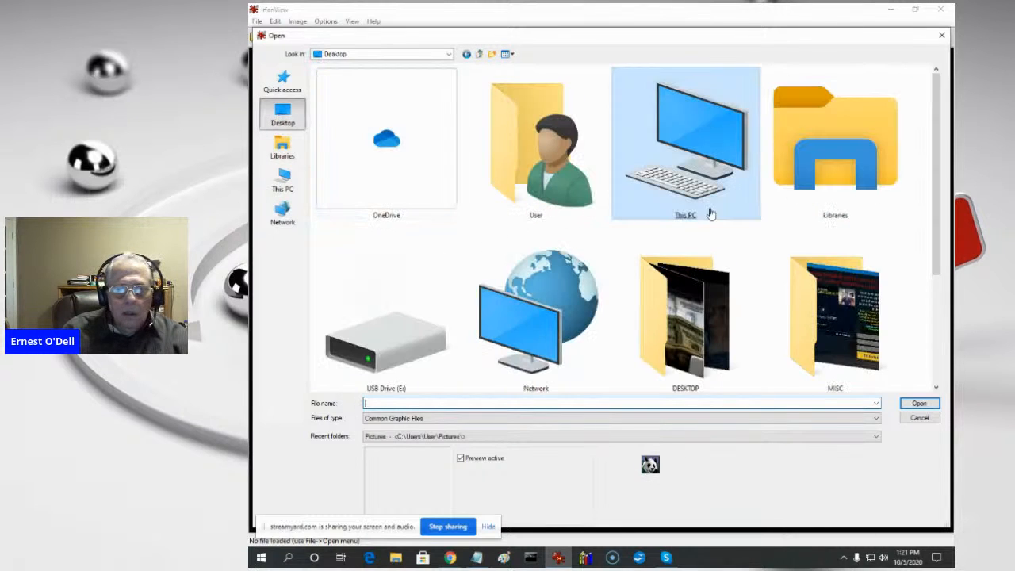
double_click(693, 349)
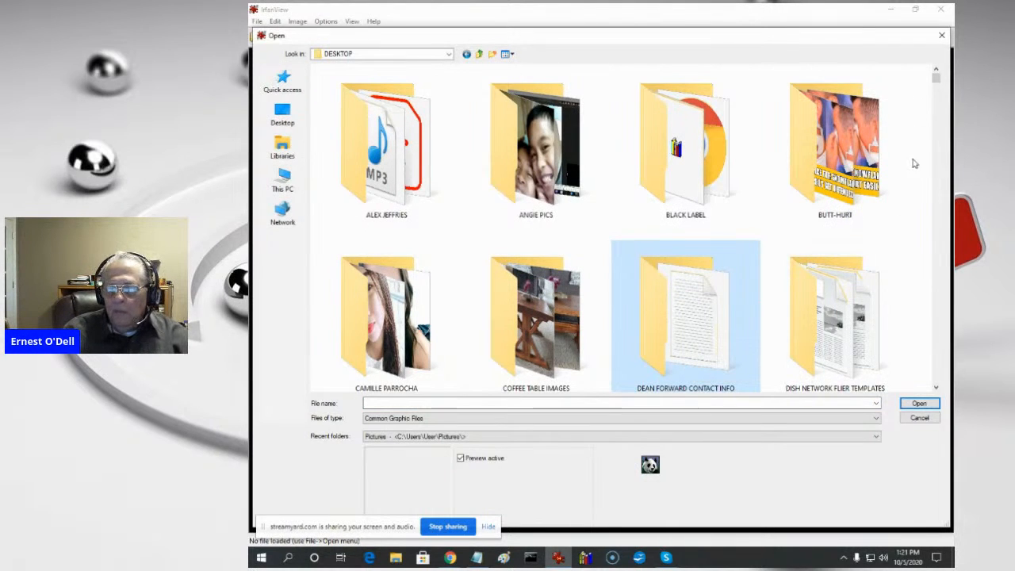
click(873, 208)
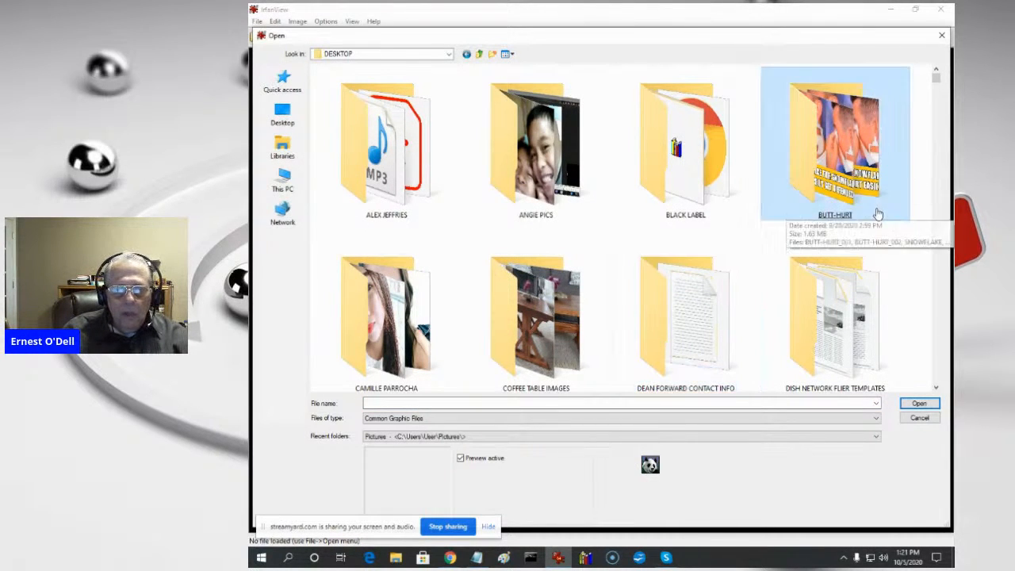
scroll(876, 215, down, 1)
scroll(876, 215, down, 1)
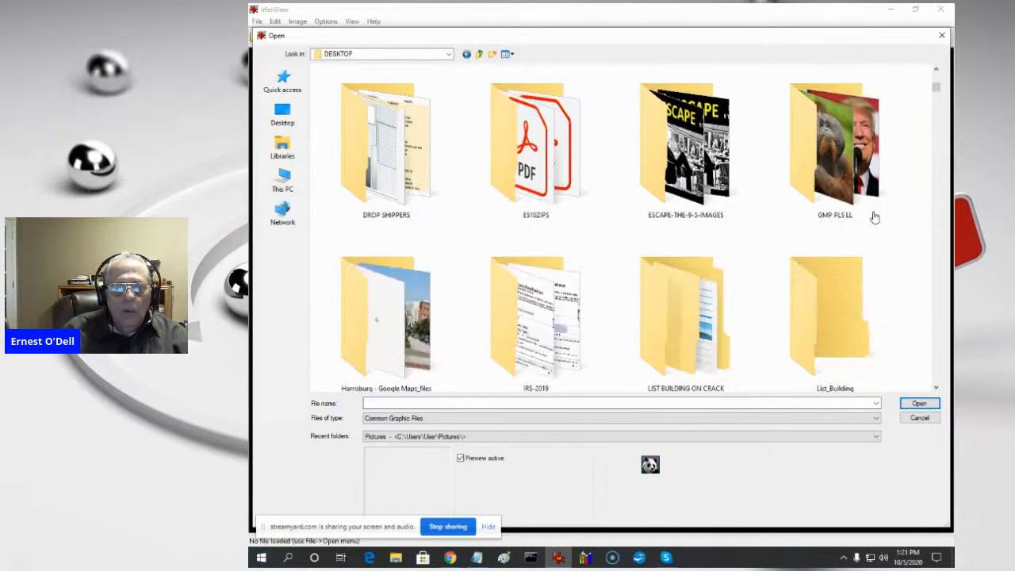
scroll(483, 288, down, 1)
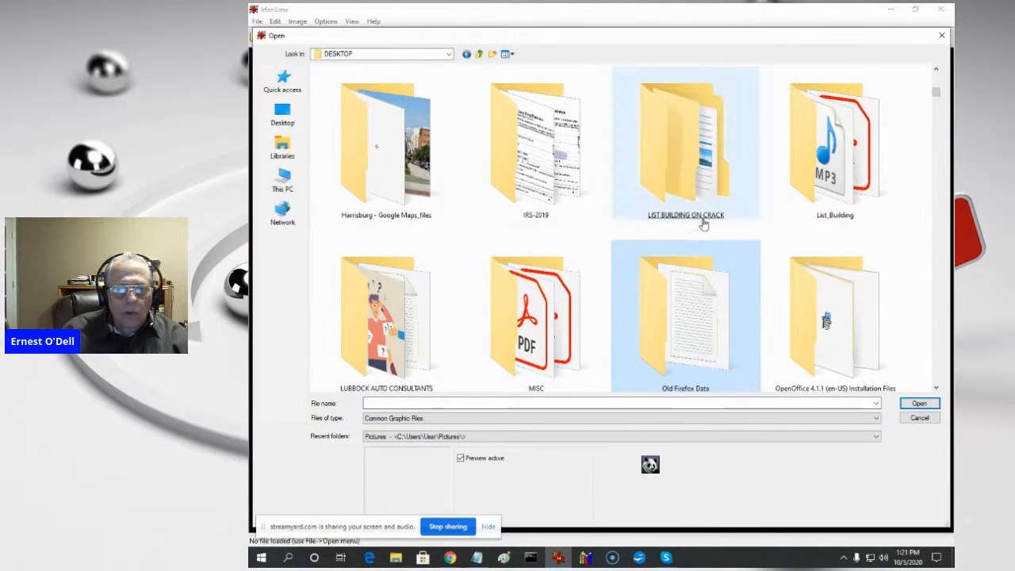
scroll(704, 224, up, 1)
double_click(818, 188)
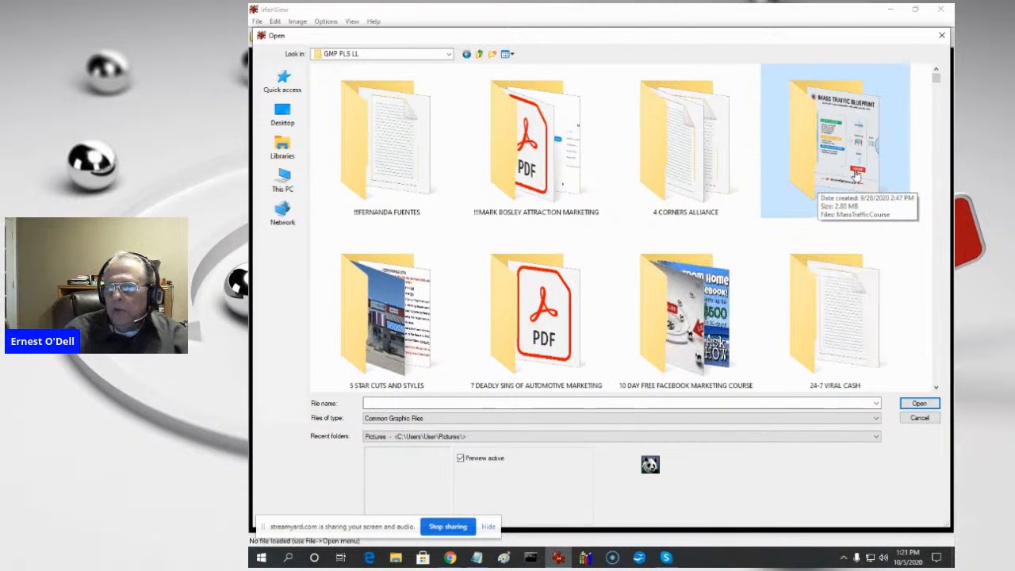
- Open the TRAFFIC WAVE folder inside GMP PLS LL and go into its IMAGES subfolder
drag(936, 79, 937, 323)
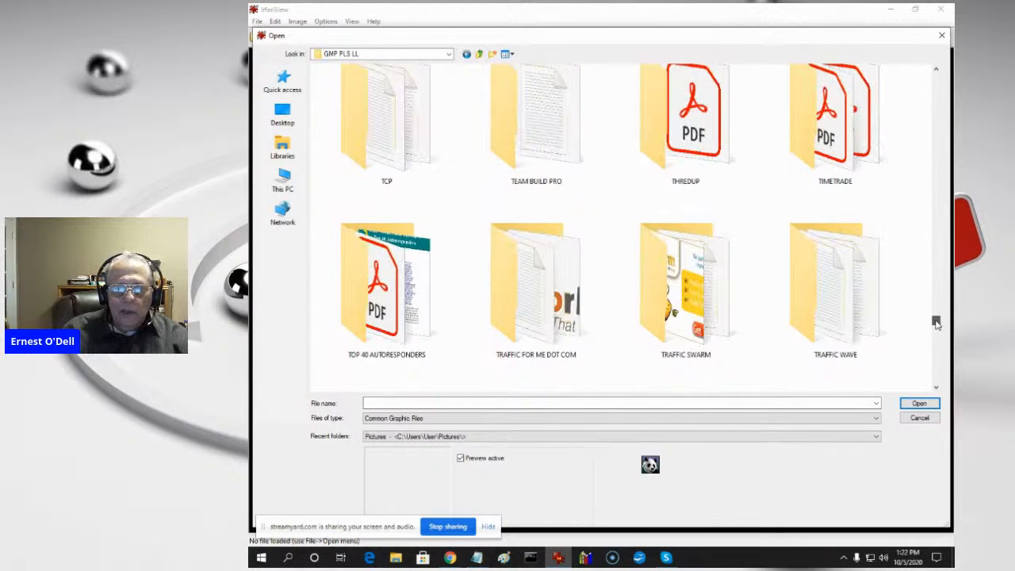
double_click(837, 325)
scroll(845, 182, down, 3)
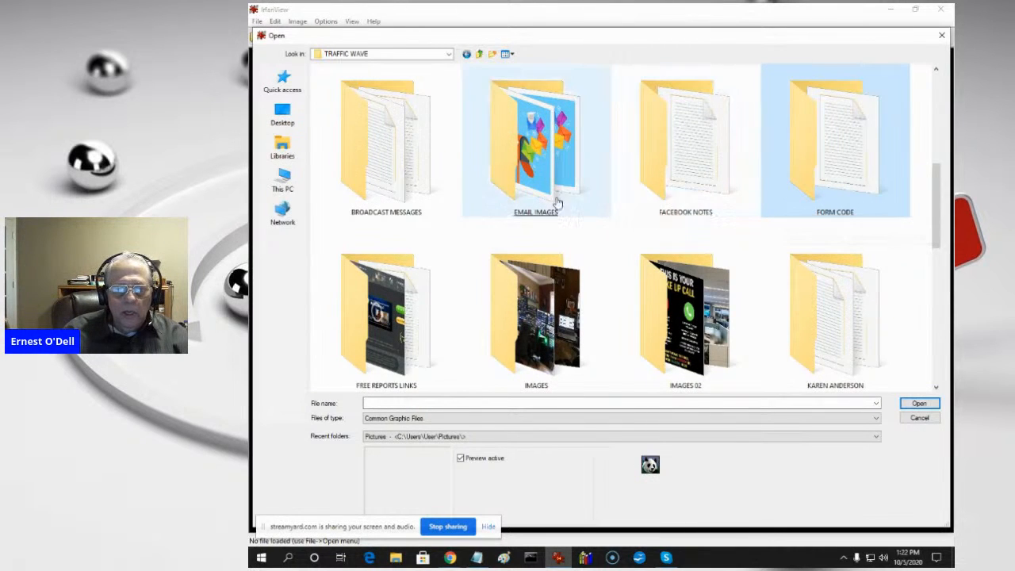
click(522, 201)
scroll(523, 198, down, 2)
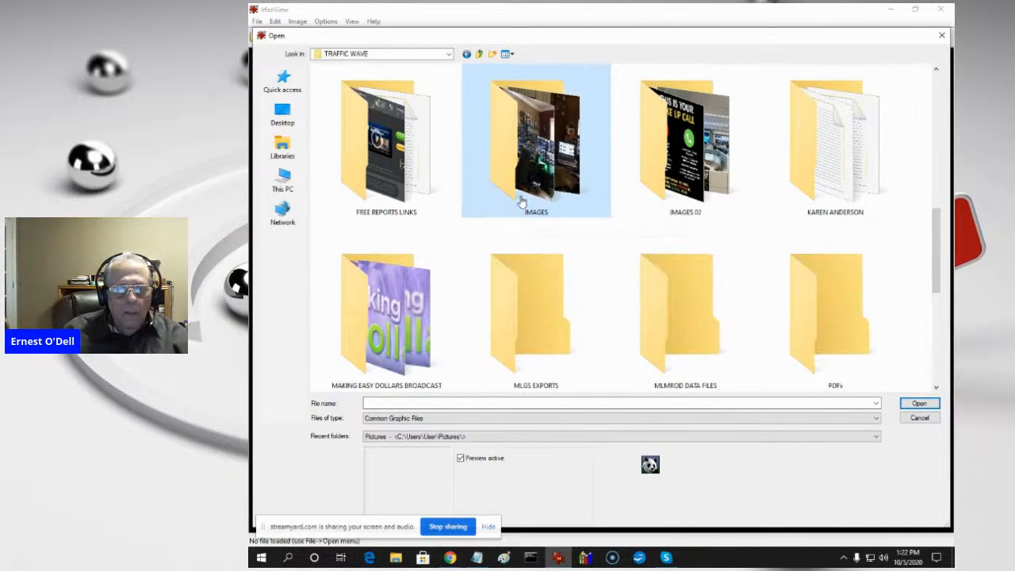
double_click(545, 159)
click(545, 159)
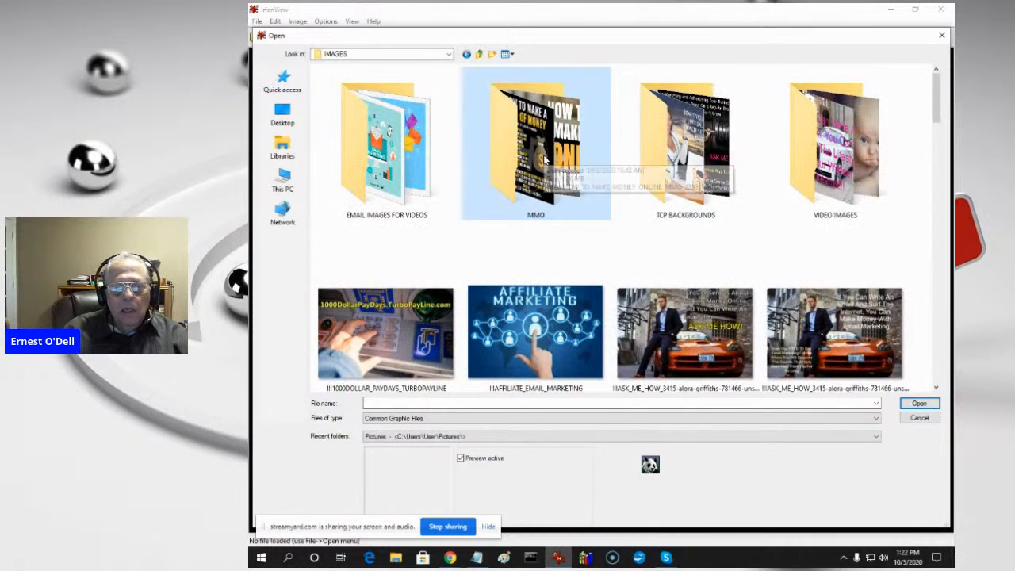
- Open the TCP BACKGROUNDS folder and look through its pictures in the Extra large icons view
click(698, 161)
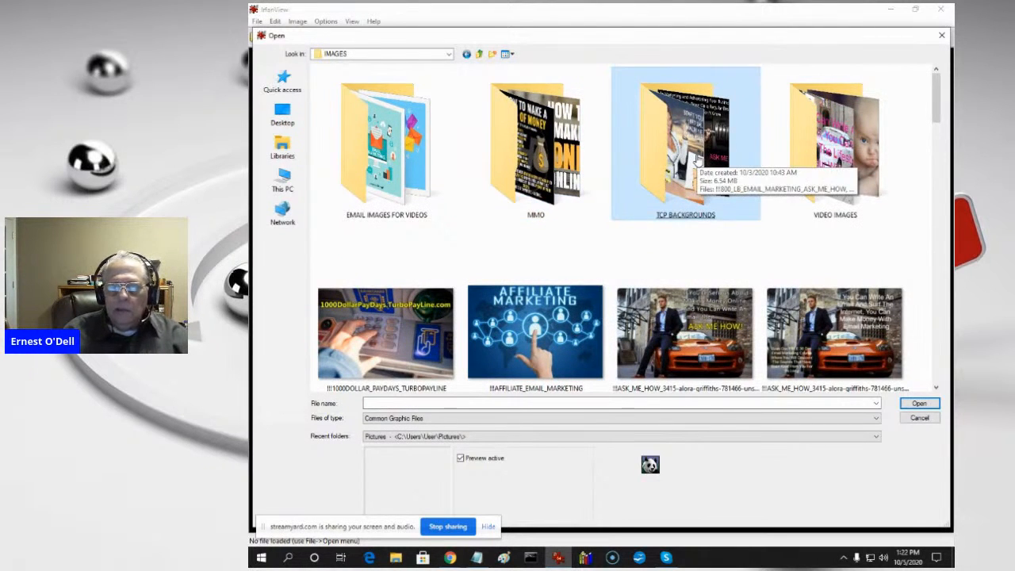
double_click(697, 161)
click(690, 163)
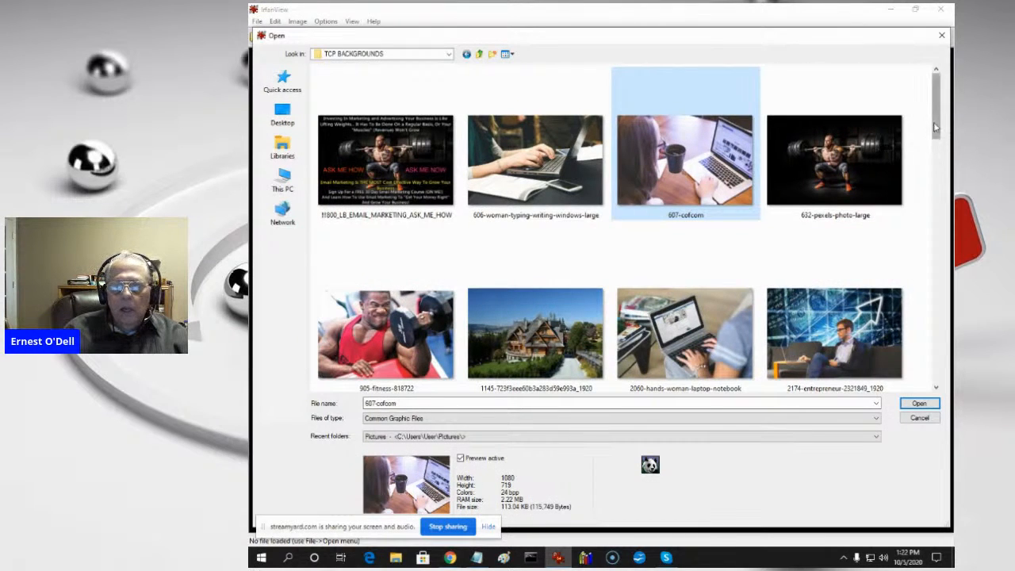
click(512, 55)
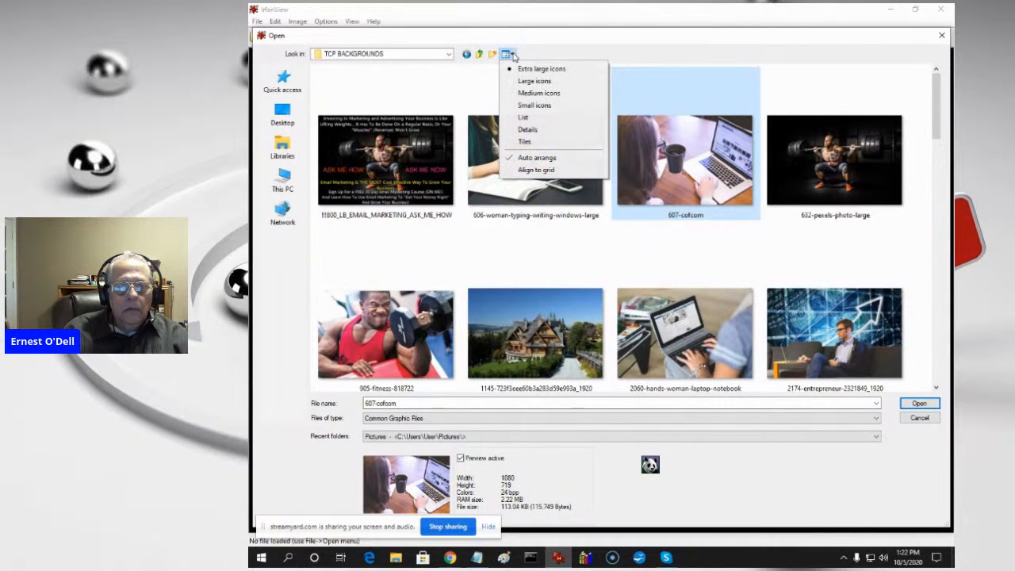
click(523, 69)
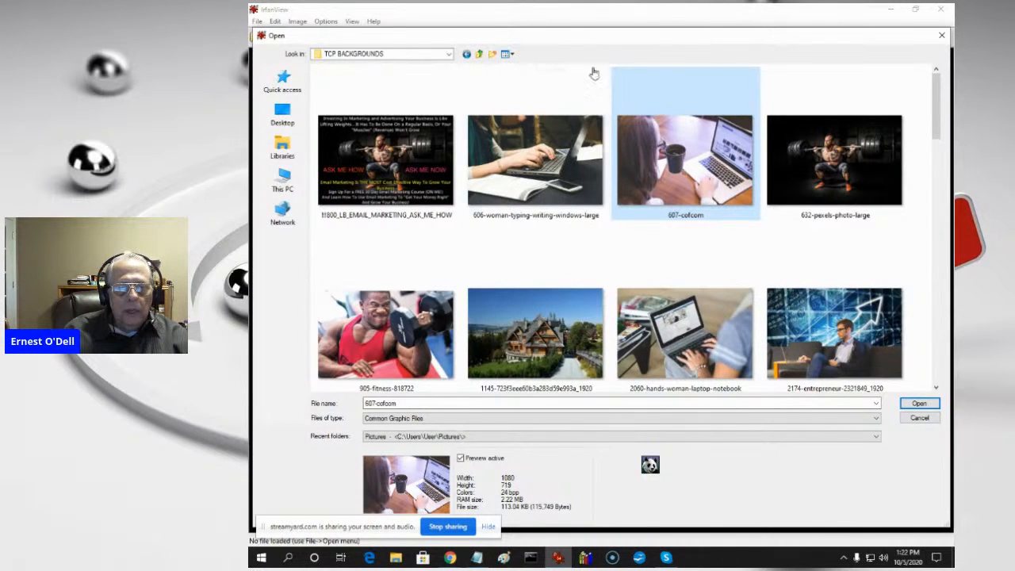
mouse_move(933, 125)
mouse_down()
mouse_move(893, 388)
mouse_move(906, 280)
mouse_up()
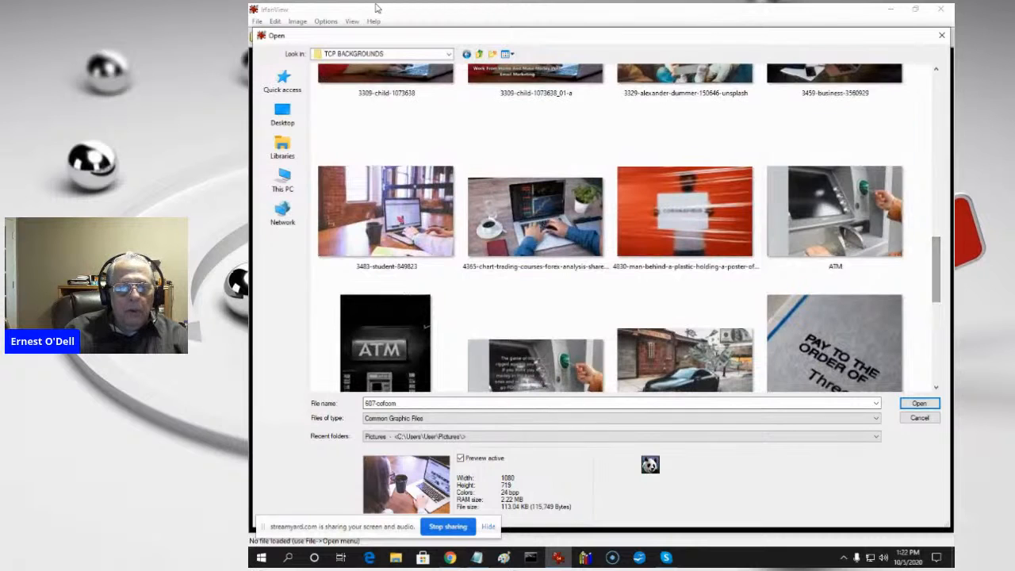
- Go back up to IMAGES, look through the VIDEO IMAGES folder and preview the ESCAPE-9-5-01 image
click(479, 55)
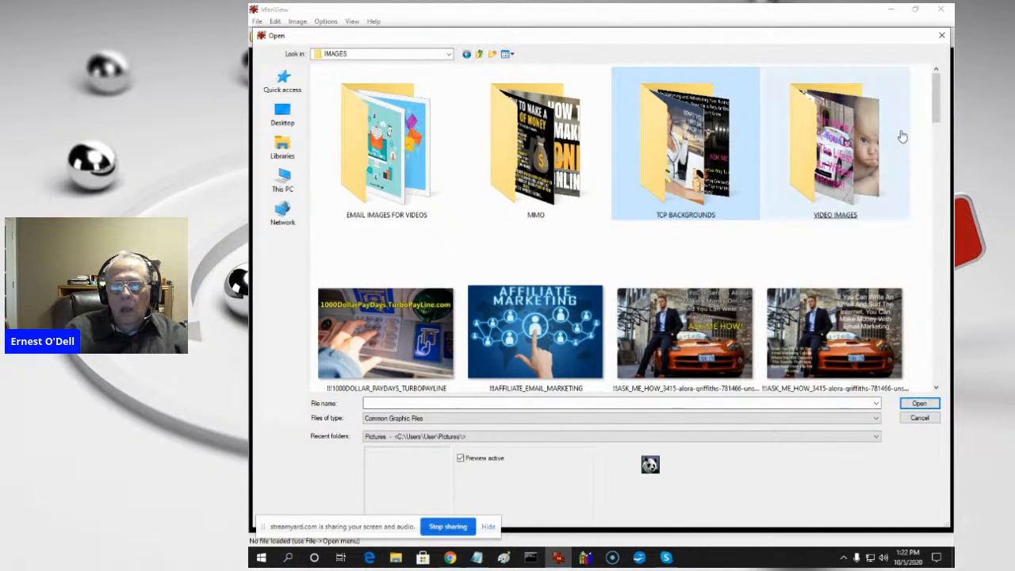
double_click(840, 174)
click(840, 173)
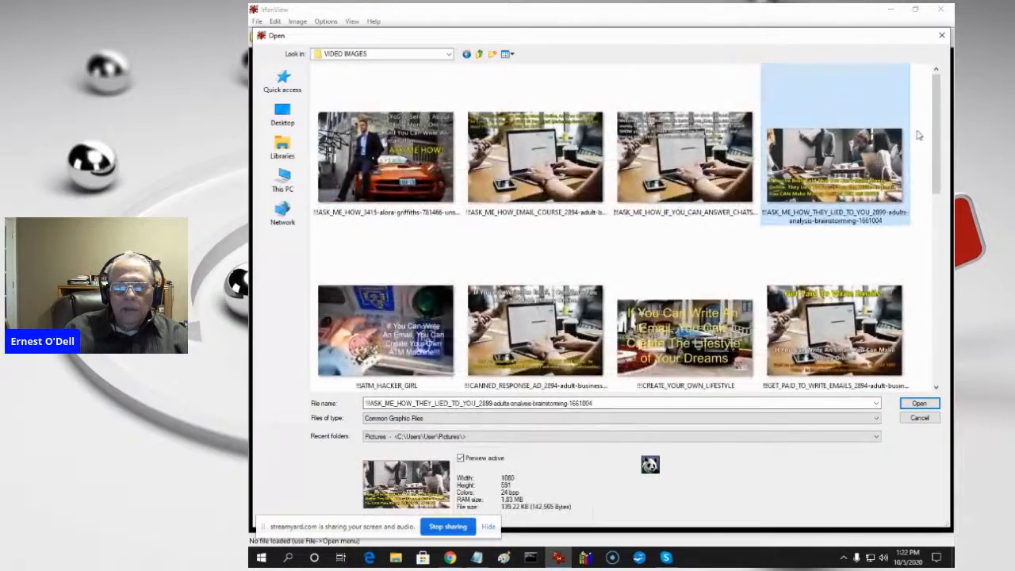
drag(936, 137, 924, 337)
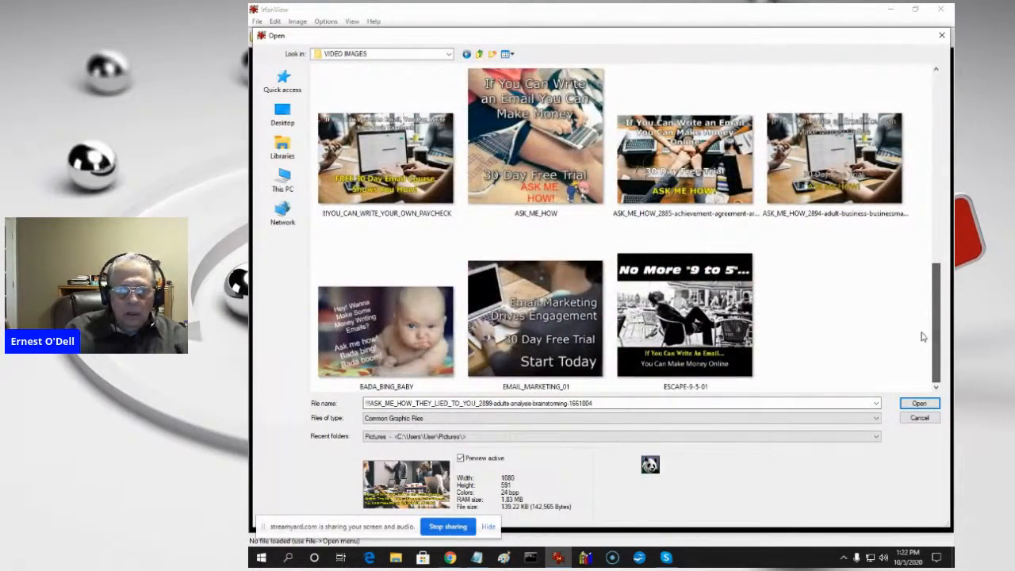
drag(924, 337, 923, 335)
click(684, 325)
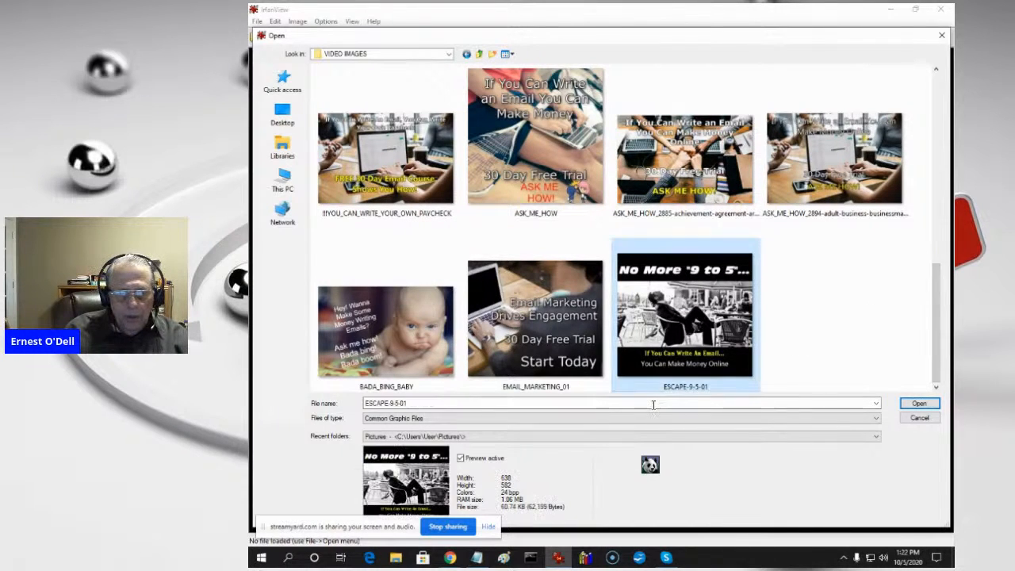
- Restrict the listed file types to JPG/JPEG - JPG Files
click(460, 419)
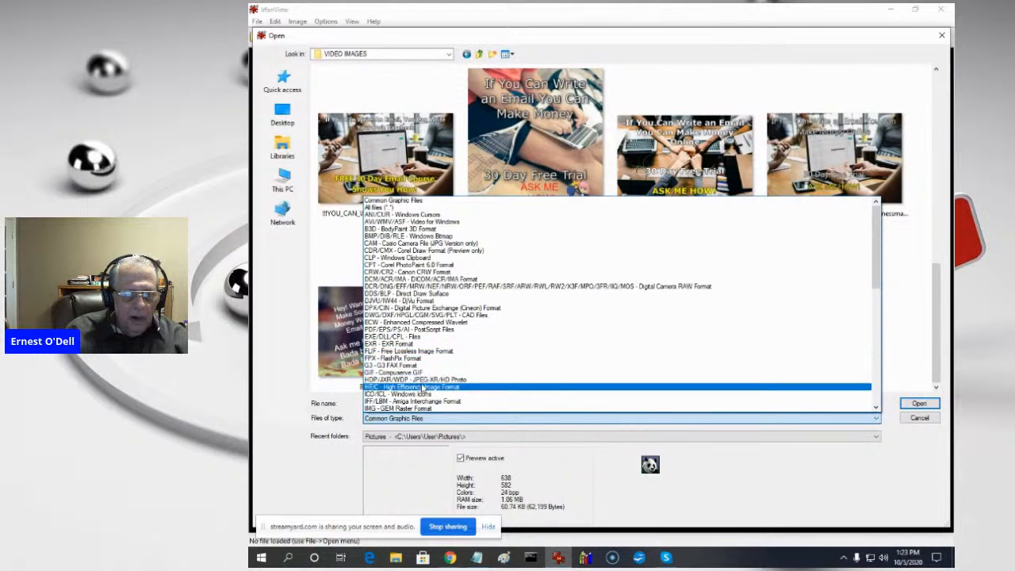
scroll(425, 373, down, 3)
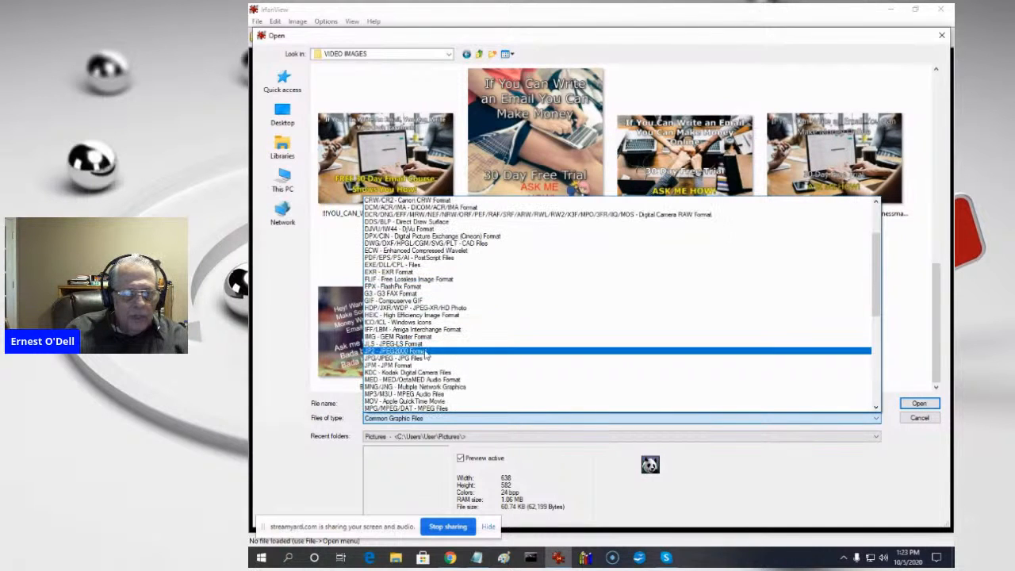
click(399, 358)
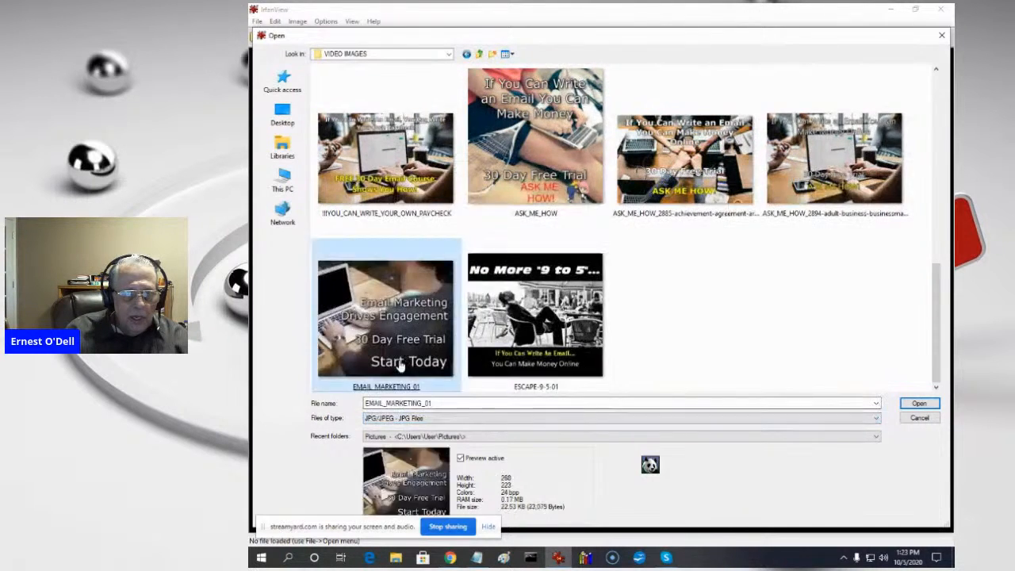
click(804, 270)
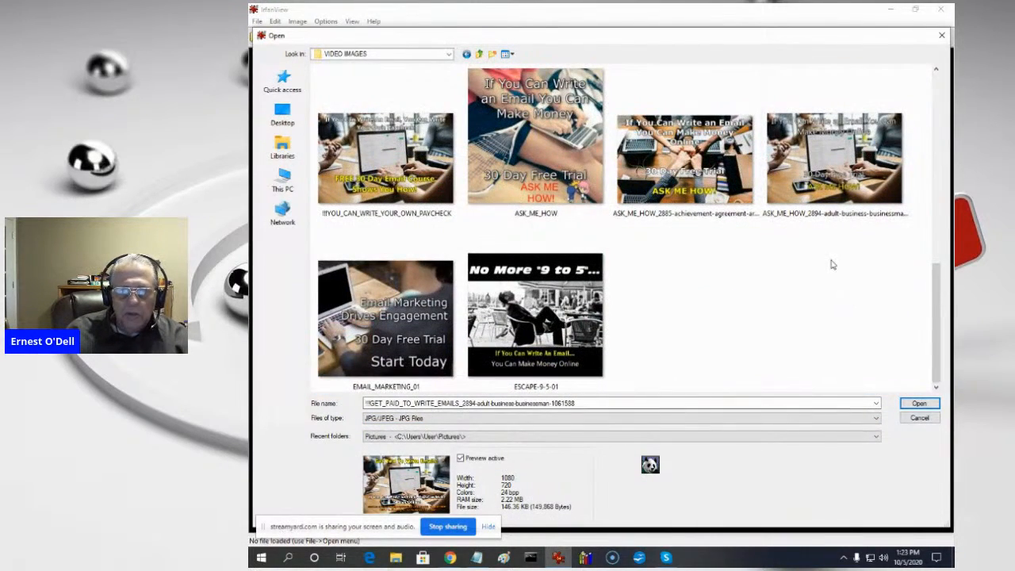
- Return to the TCP BACKGROUNDS folder, preview 632-pexels-photo-large and look through the JPG backgrounds
click(480, 54)
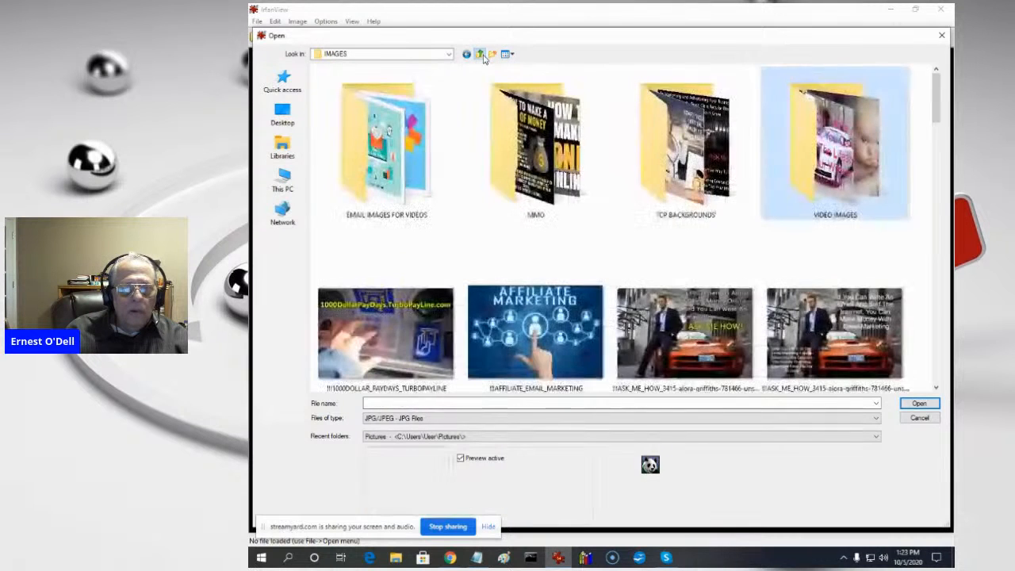
double_click(722, 161)
click(722, 161)
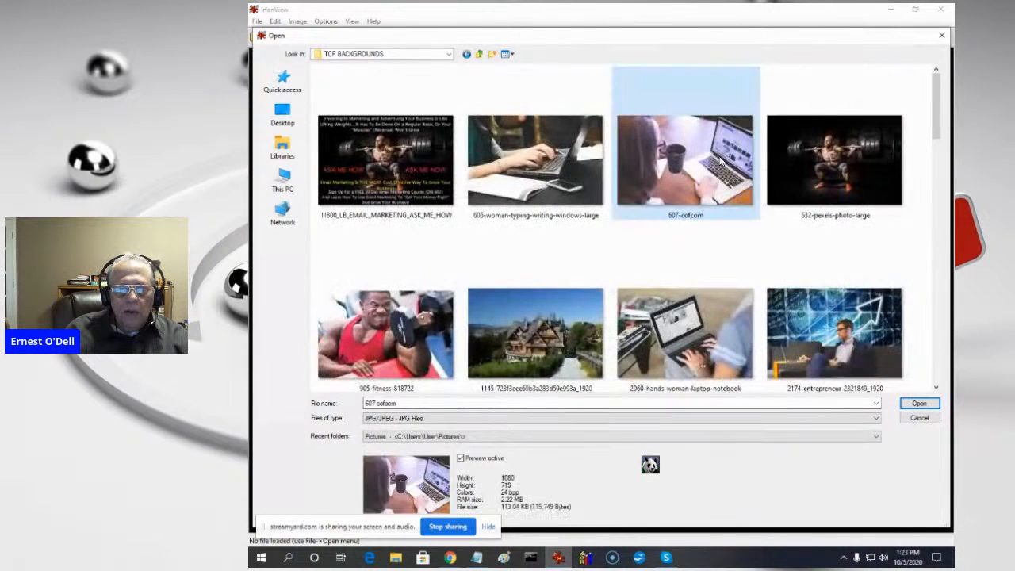
click(763, 169)
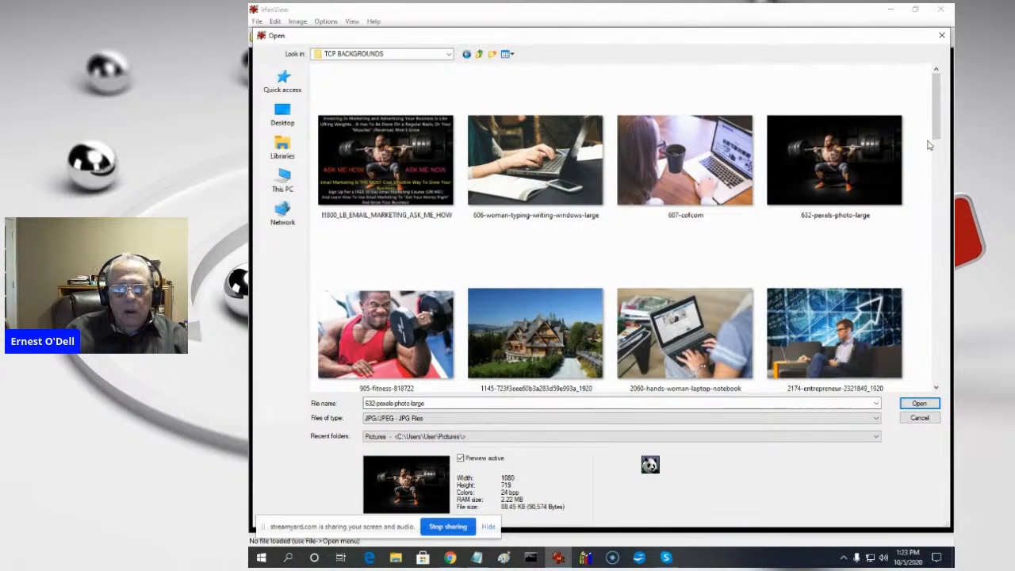
scroll(929, 145, down, 5)
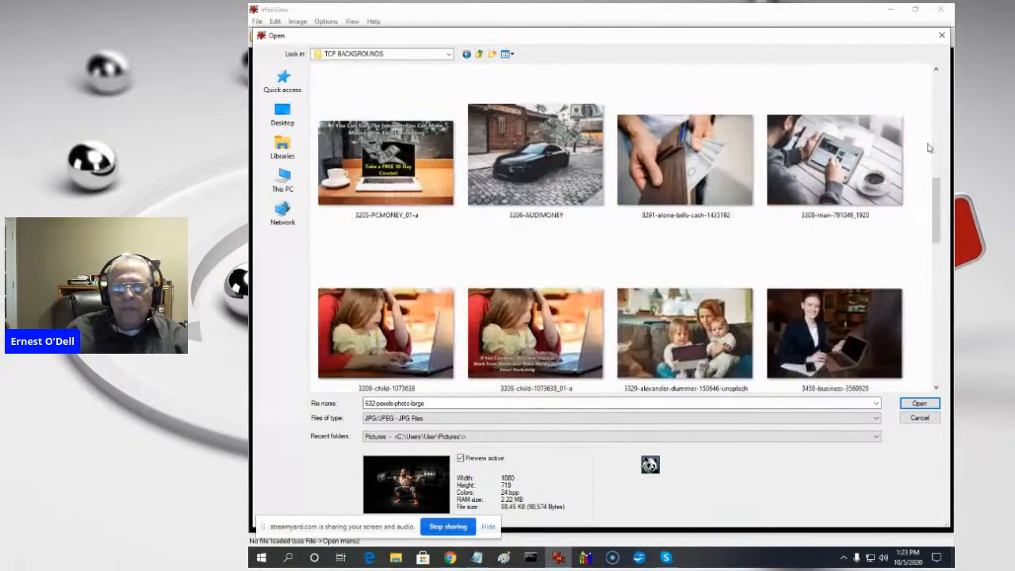
scroll(930, 148, down, 5)
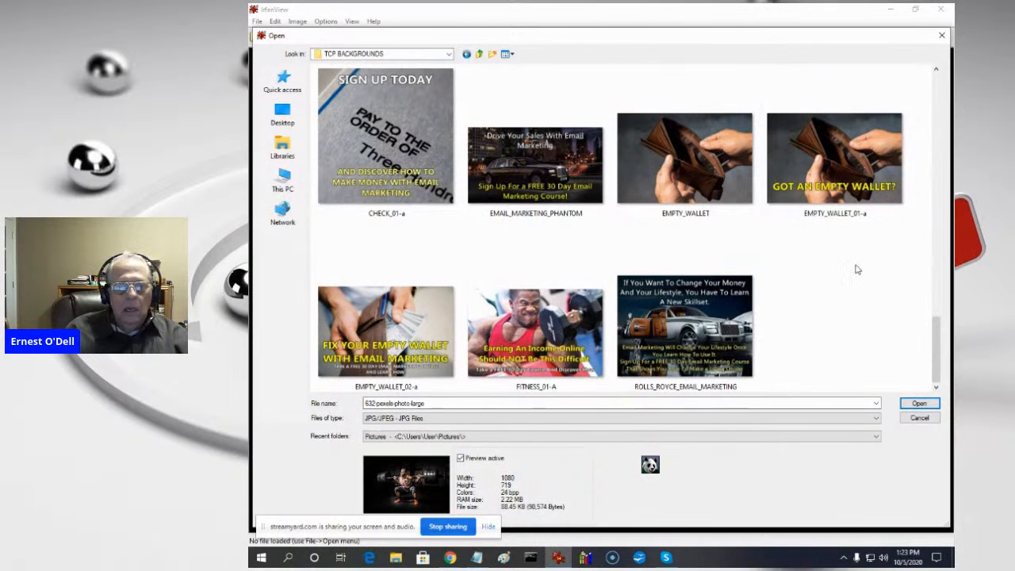
scroll(800, 242, up, 2)
scroll(800, 242, up, 4)
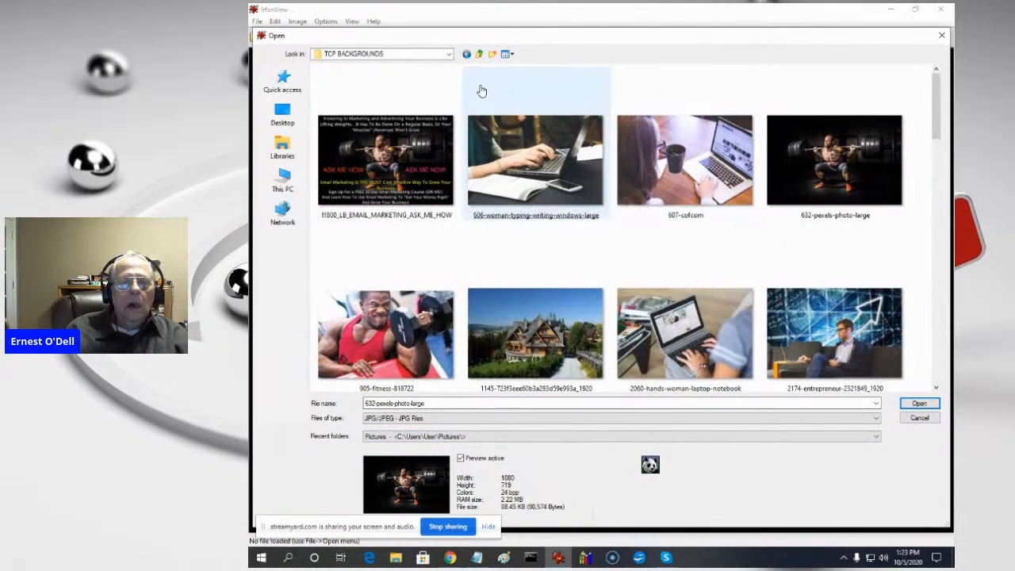
- Go back up to the IMAGES folder and look through its JPG pictures
click(478, 54)
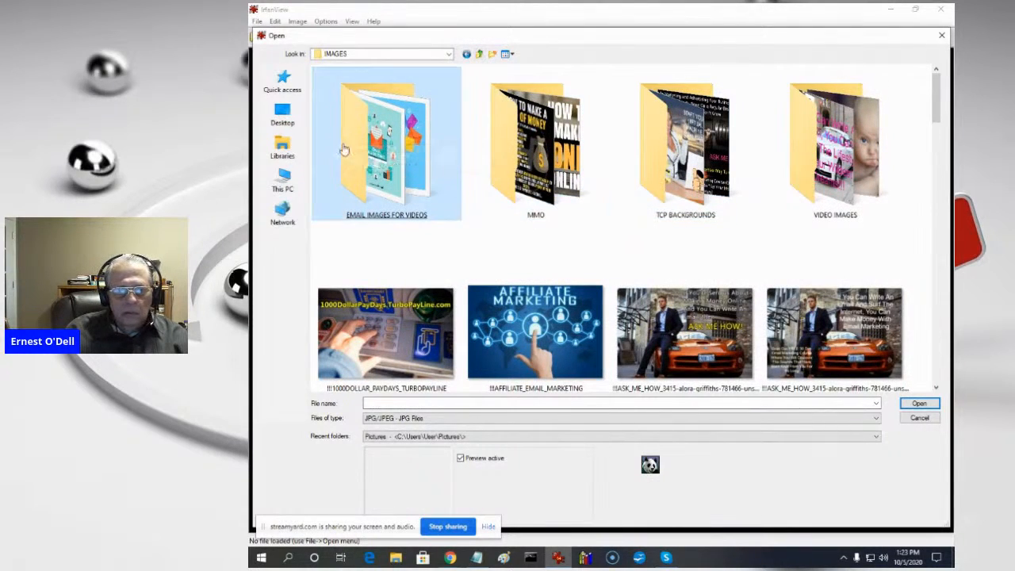
scroll(841, 254, down, 1)
scroll(841, 255, down, 10)
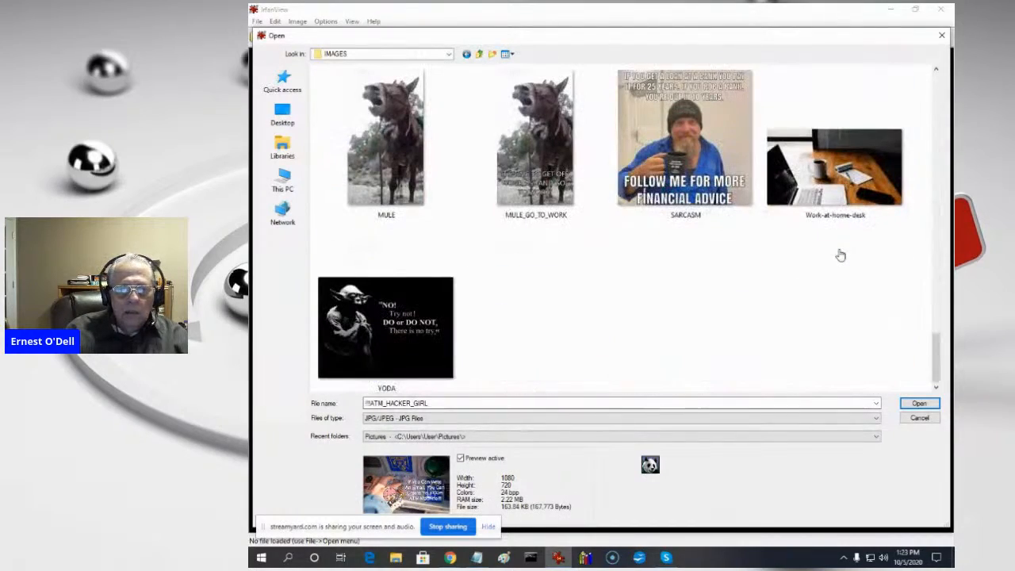
scroll(840, 255, up, 8)
scroll(840, 254, up, 3)
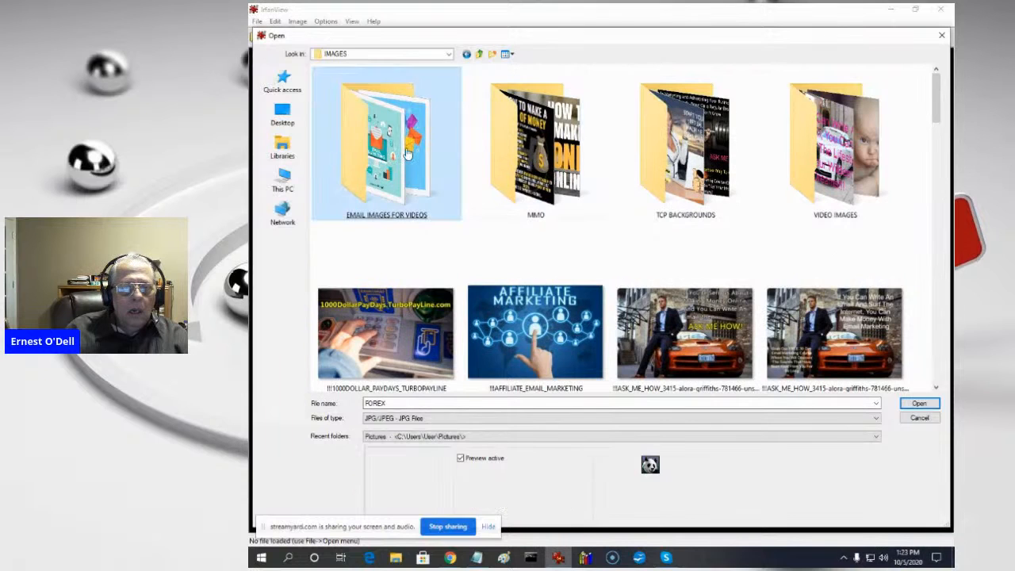
- Open the EMAIL IMAGES FOR VIDEOS folder, preview image 10 and look through the numbered pictures
double_click(446, 144)
scroll(727, 179, down, 3)
click(727, 179)
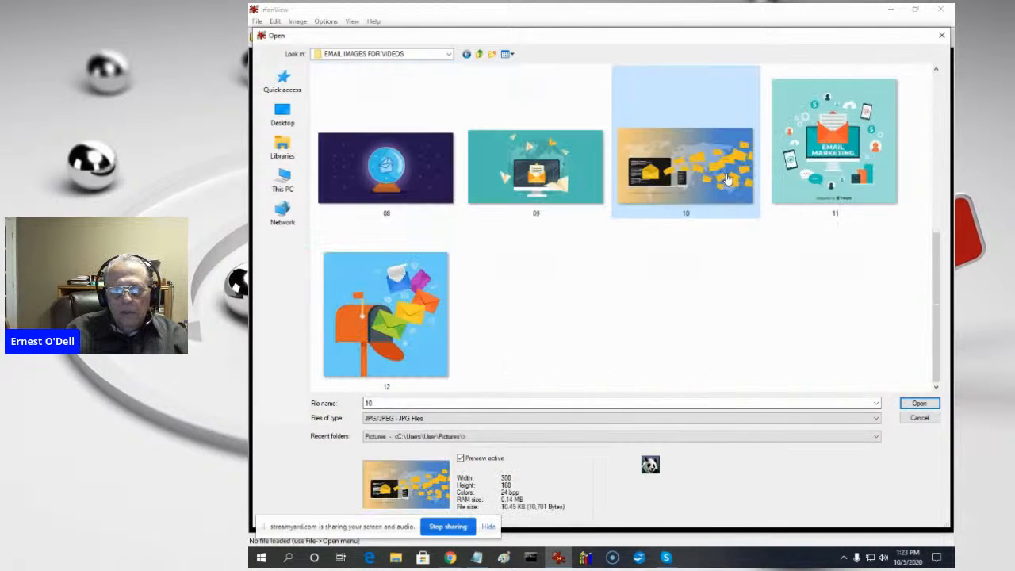
scroll(754, 220, up, 3)
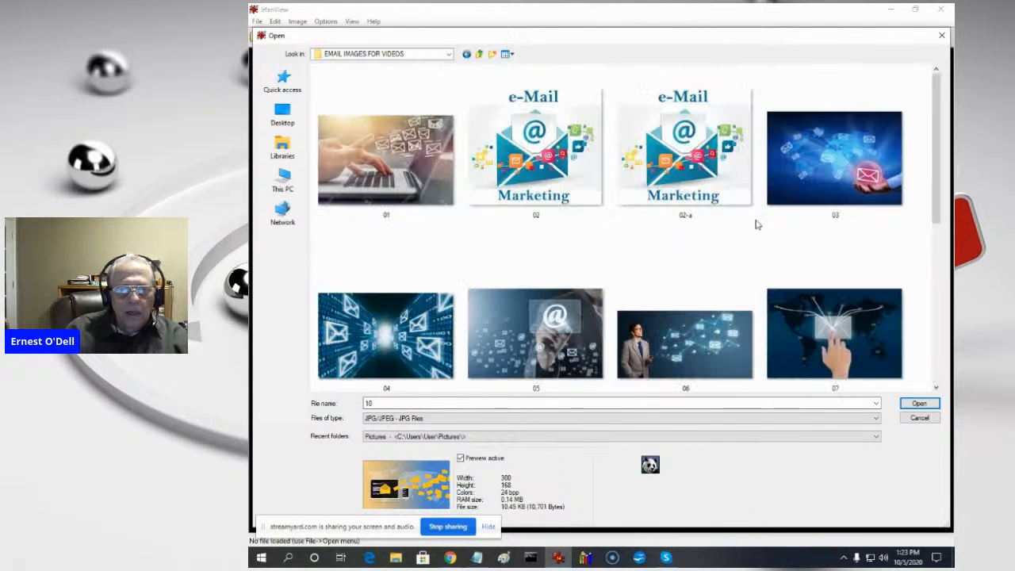
- Go back up to the IMAGES folder, open the MMO folder and preview the picture MMO1
click(480, 54)
click(517, 146)
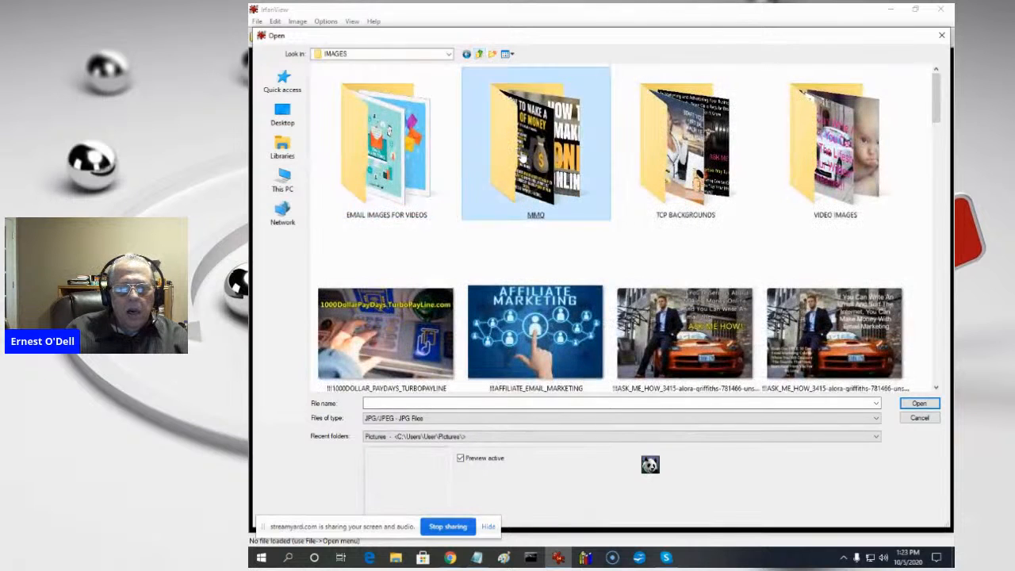
double_click(522, 154)
click(524, 157)
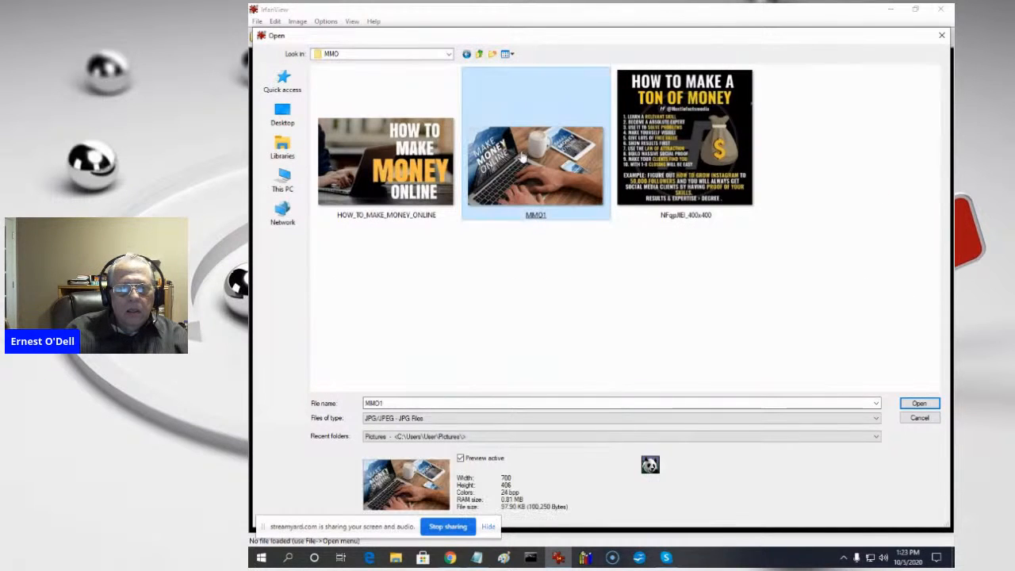
- Restrict the files listed in the MMO folder to PNG - Portable Network Graphics
click(384, 419)
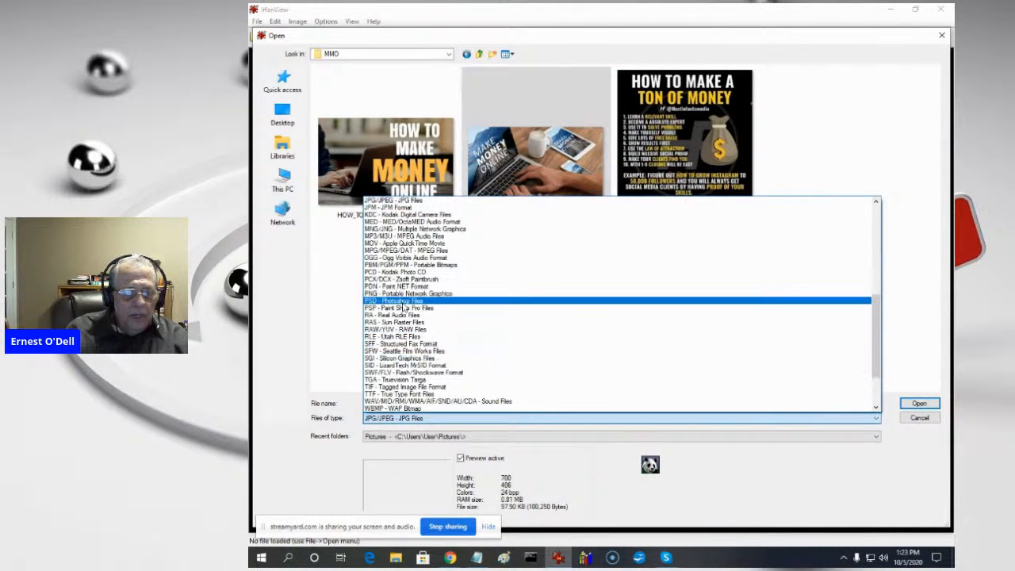
click(399, 295)
click(399, 297)
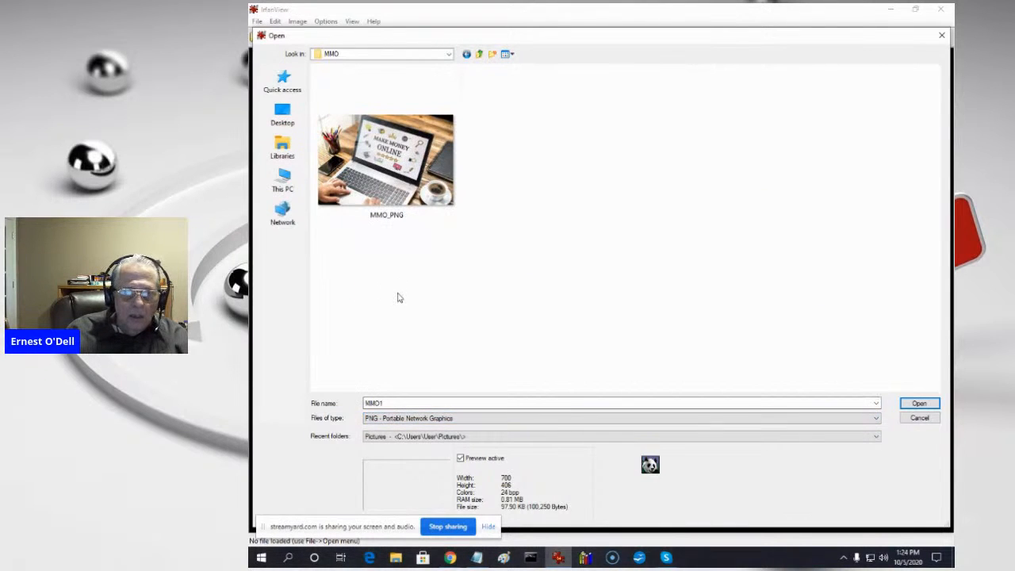
- Check the PNG pictures in the TCP BACKGROUNDS and VIDEO IMAGES folders and in the IMAGES folder itself
click(479, 54)
double_click(699, 178)
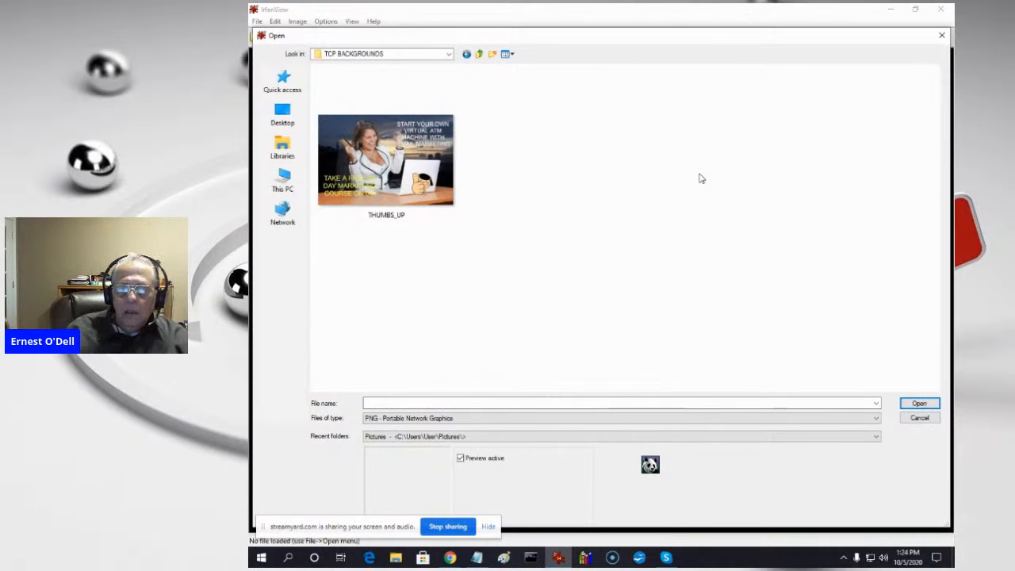
click(480, 54)
click(849, 185)
double_click(849, 185)
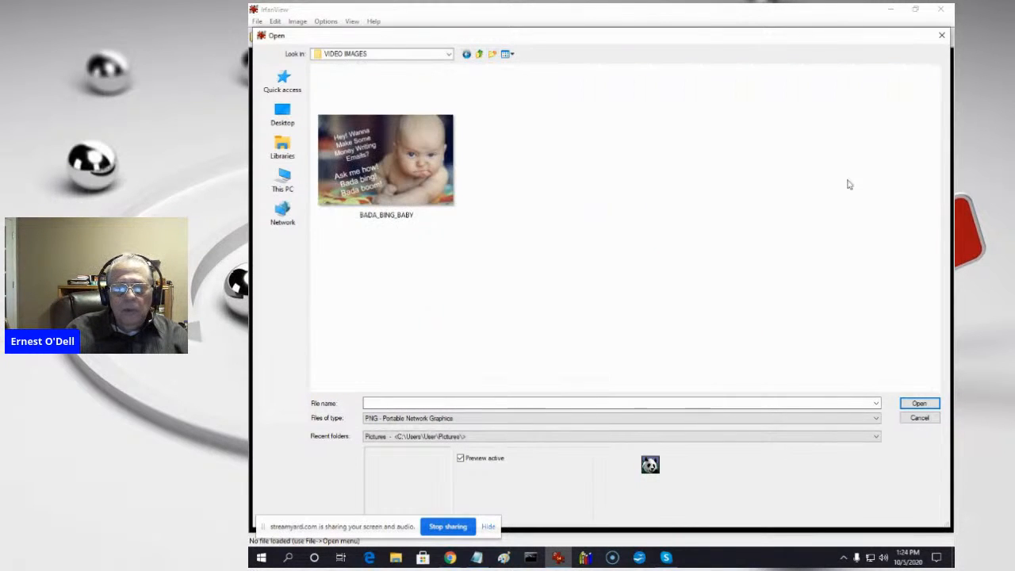
click(481, 53)
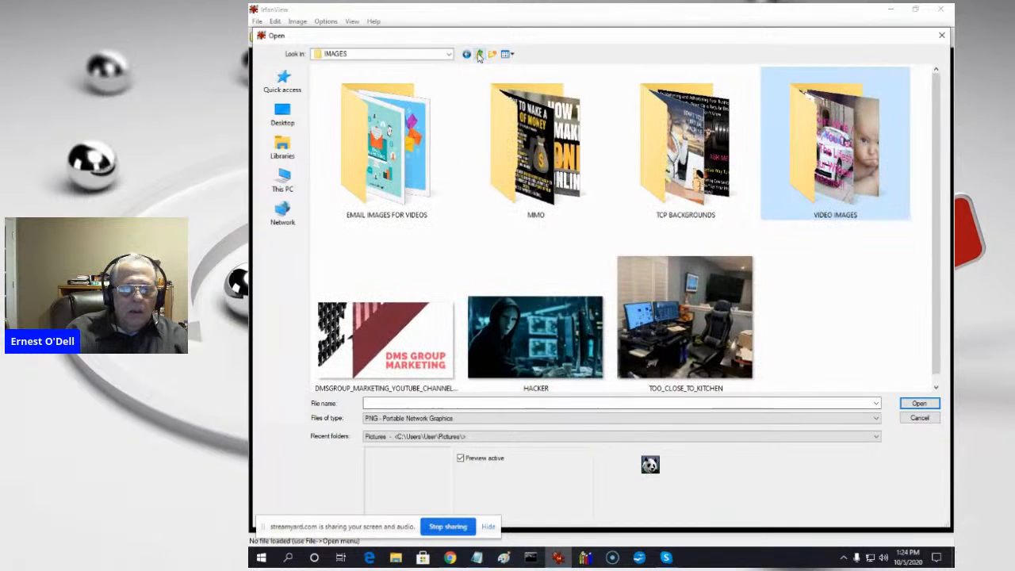
scroll(790, 295, down, 1)
scroll(797, 293, up, 1)
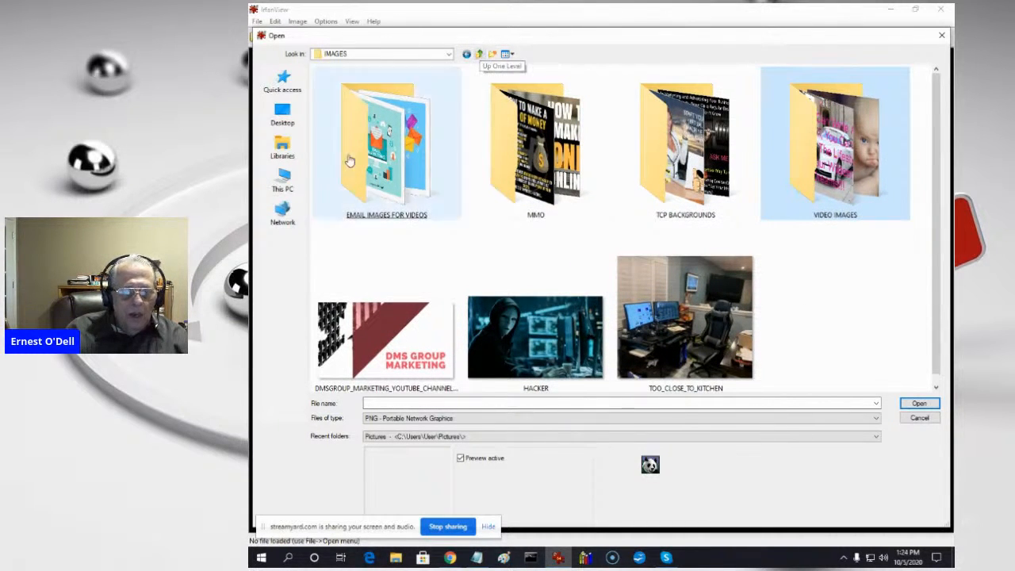
- Set the listed file types to JPG/JPEG - JPG Files and preview !!!1000DOLLAR_PAYDAYS_TURBOPAYLINE in the IMAGES folder
click(429, 418)
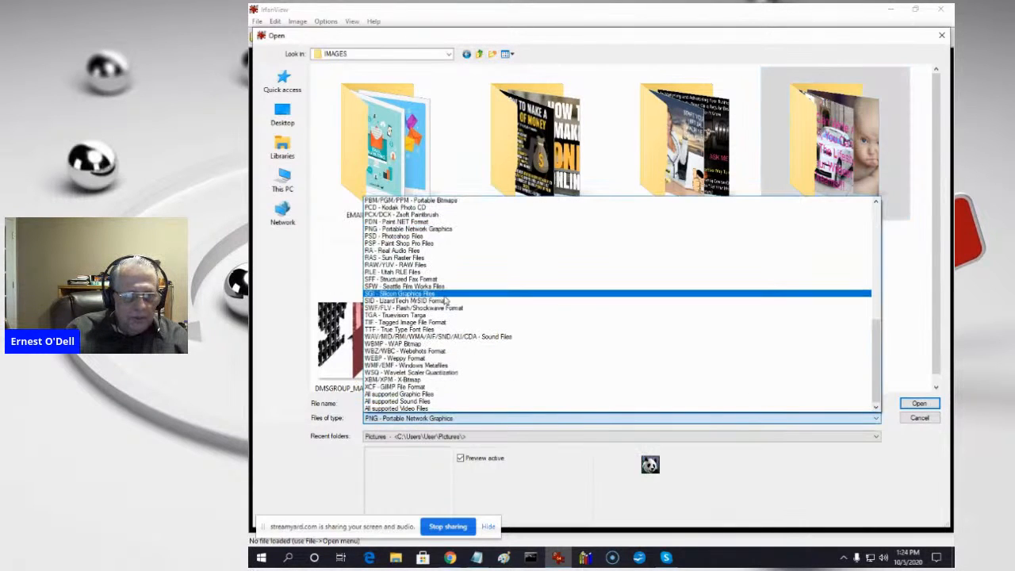
scroll(403, 247, up, 2)
scroll(401, 248, up, 5)
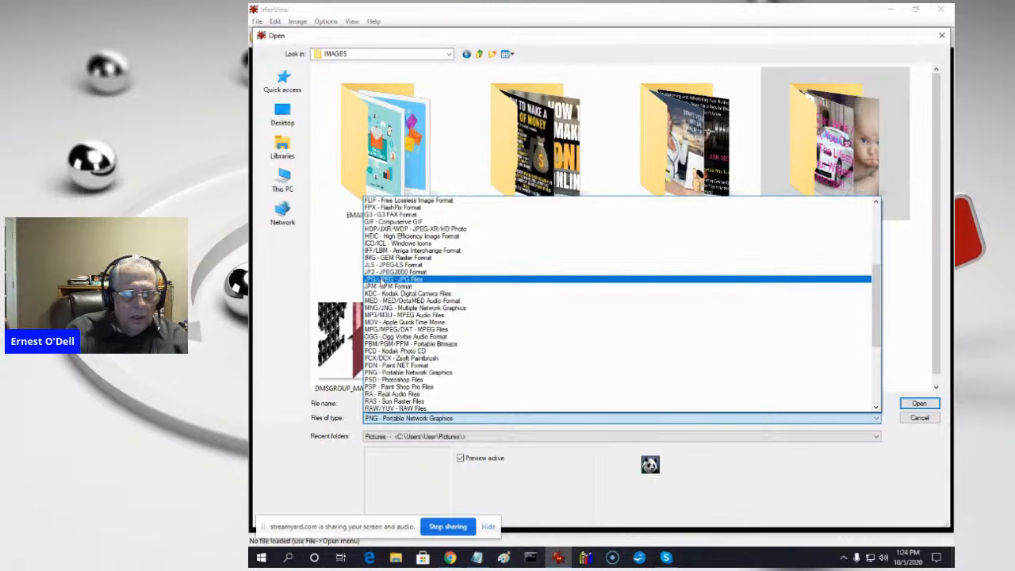
click(383, 281)
click(381, 291)
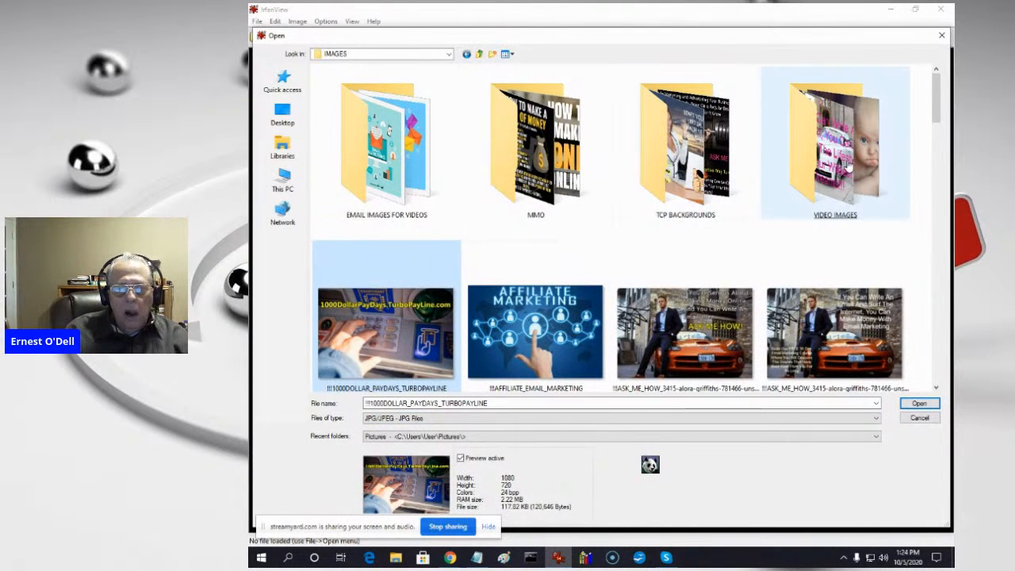
- Open the VIDEO IMAGES folder, preview the ASK_ME_HOW_THEY_LIED_TO_YOU picture and look through the JPG images
click(848, 168)
double_click(847, 168)
click(847, 168)
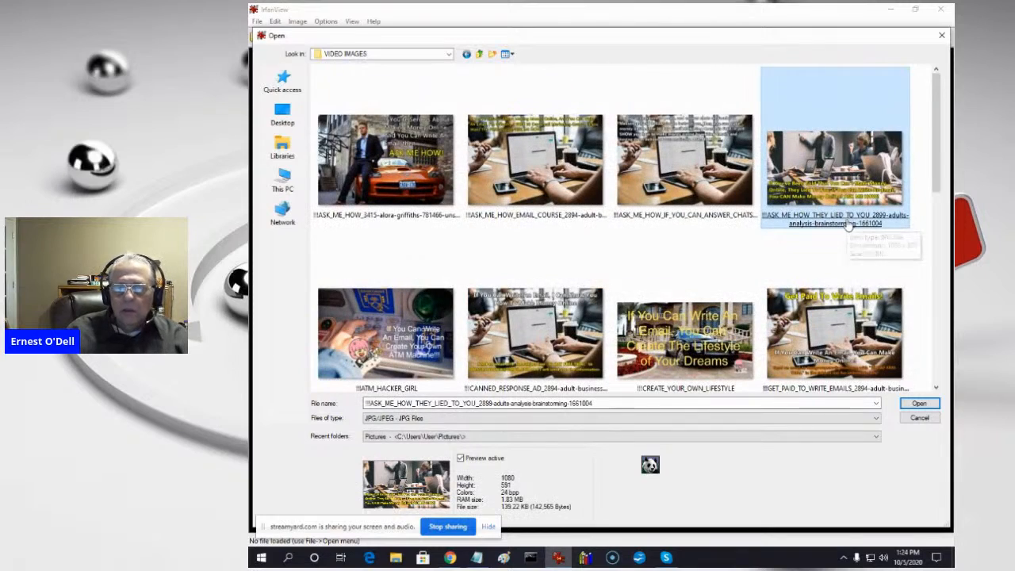
scroll(849, 226, down, 5)
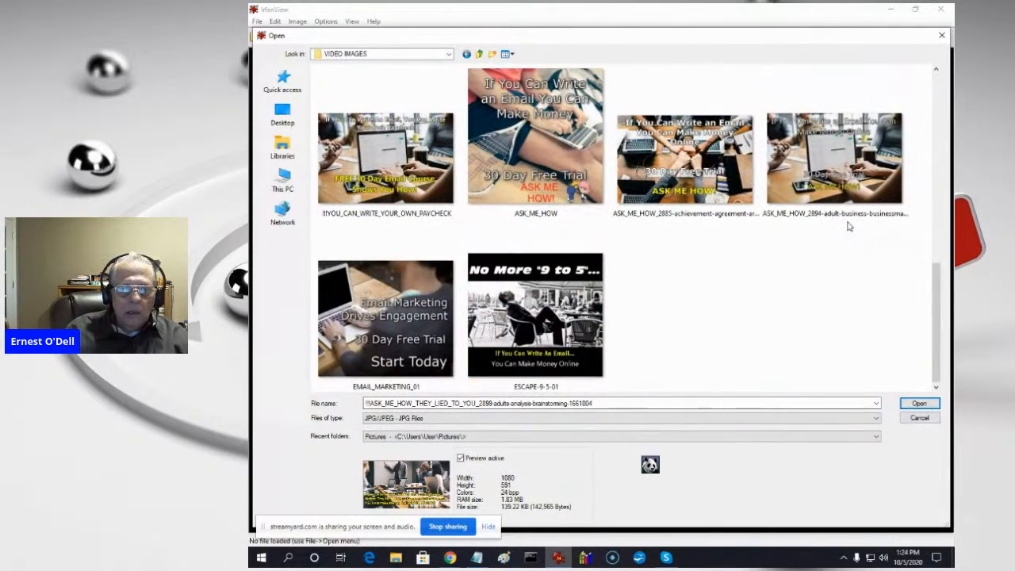
- Look through the JPG pictures in the TCP BACKGROUNDS folder and open 607-cofcom
click(478, 55)
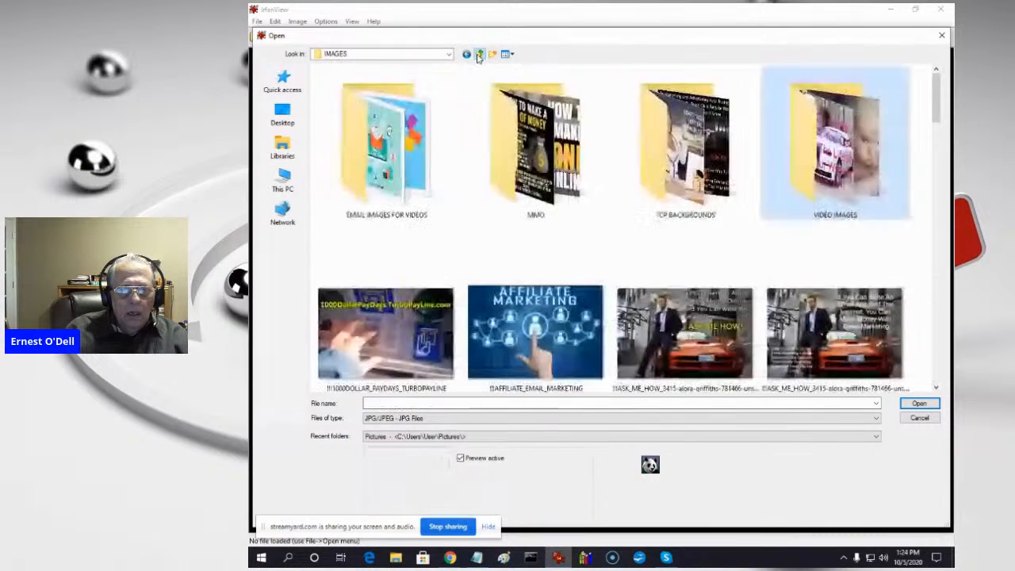
double_click(714, 153)
click(715, 163)
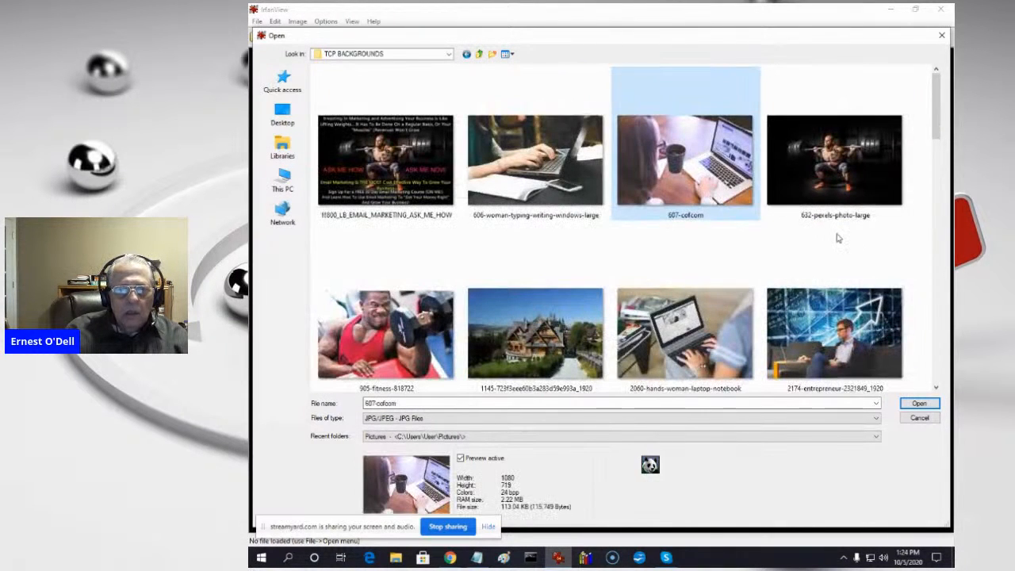
scroll(838, 238, down, 3)
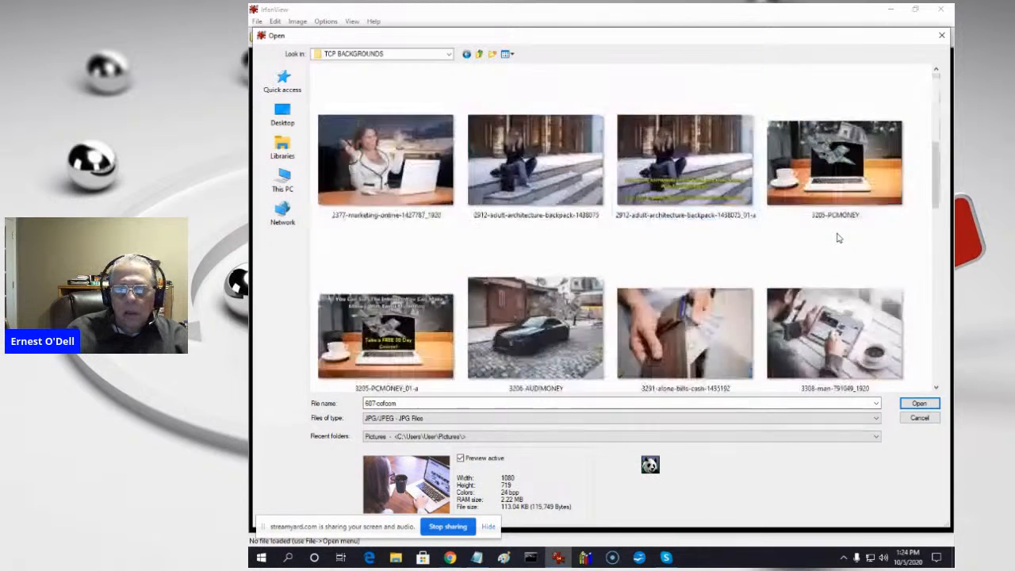
scroll(839, 238, down, 5)
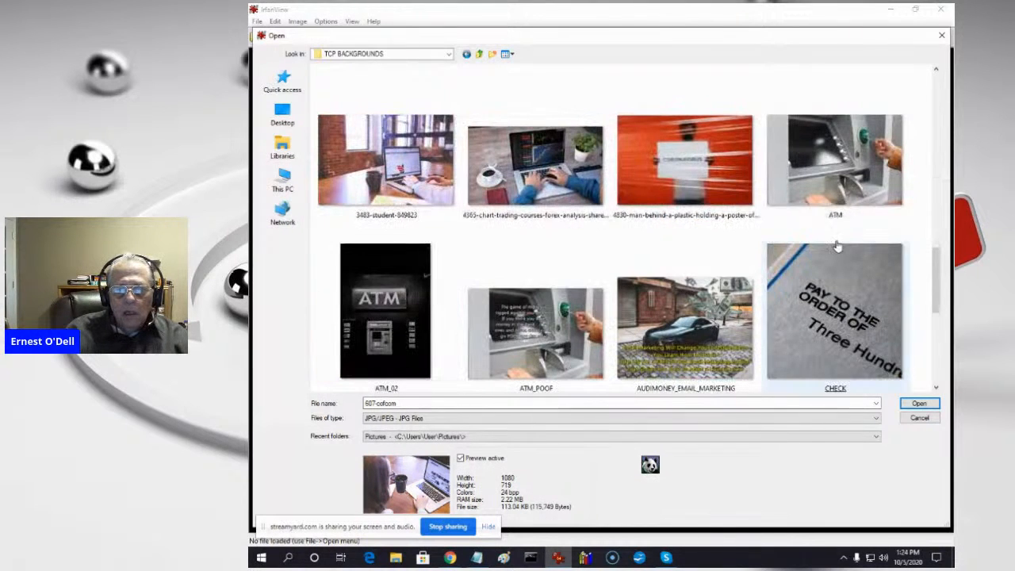
scroll(835, 250, down, 3)
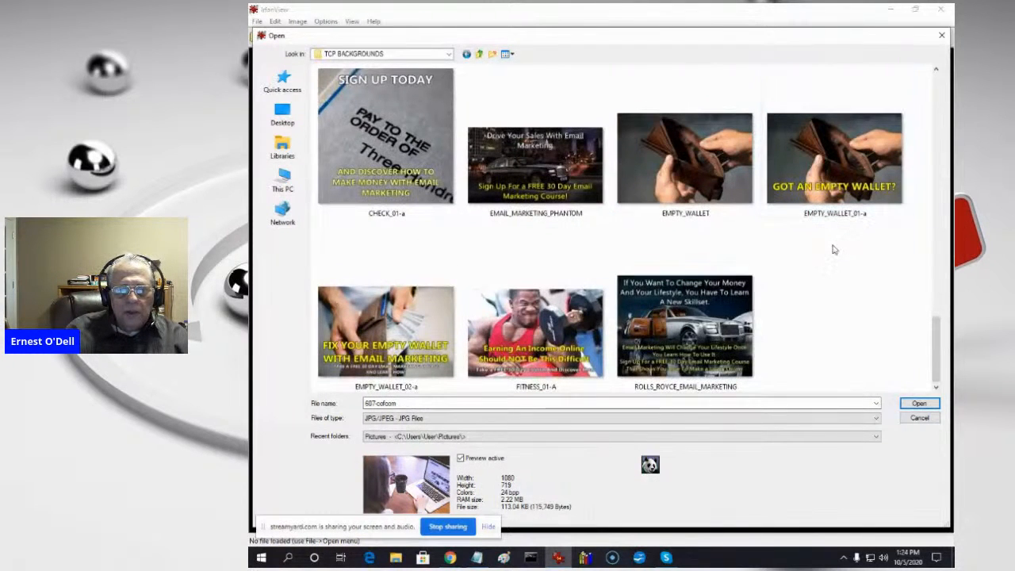
scroll(833, 250, up, 5)
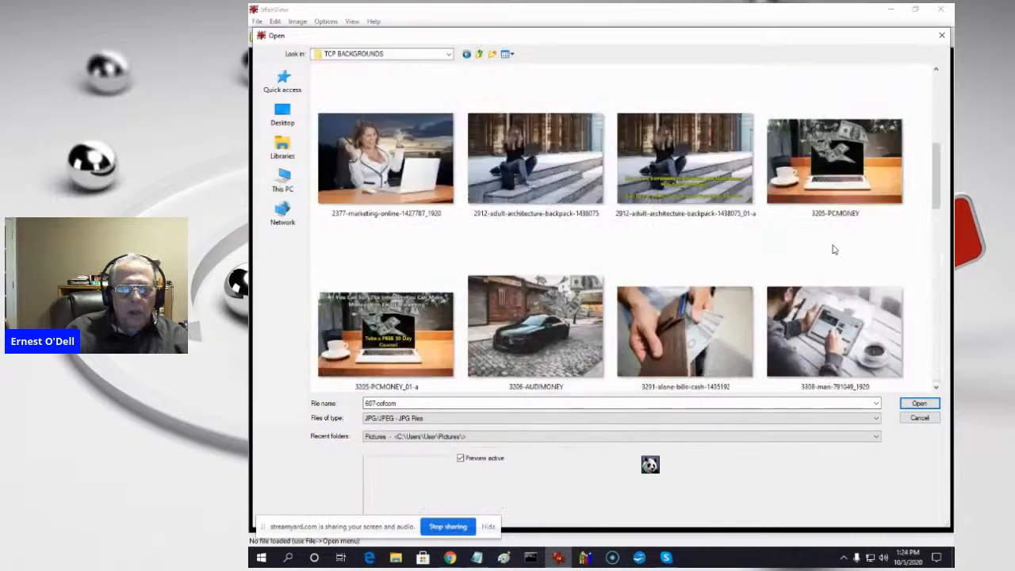
click(833, 250)
scroll(833, 250, up, 5)
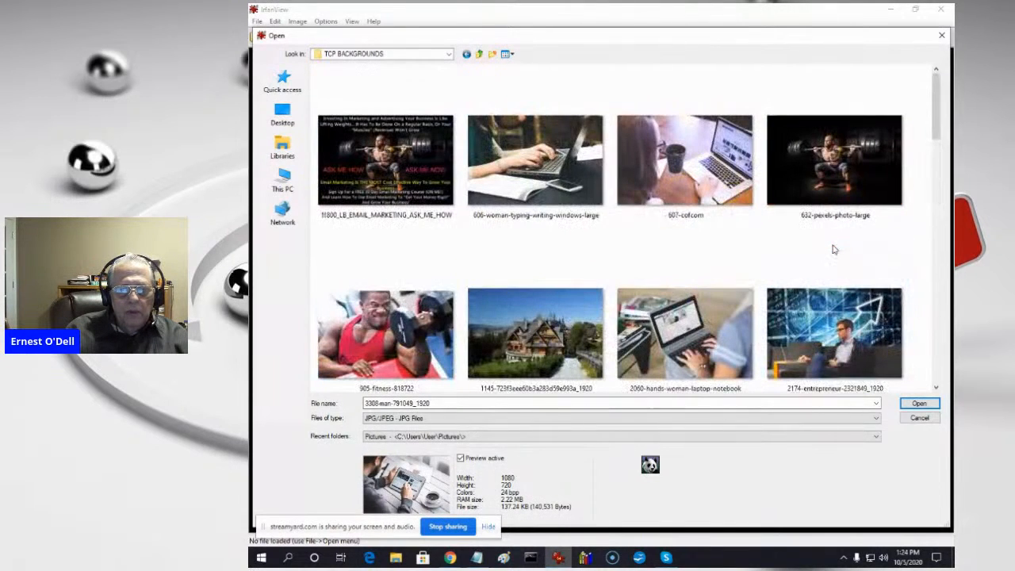
double_click(689, 171)
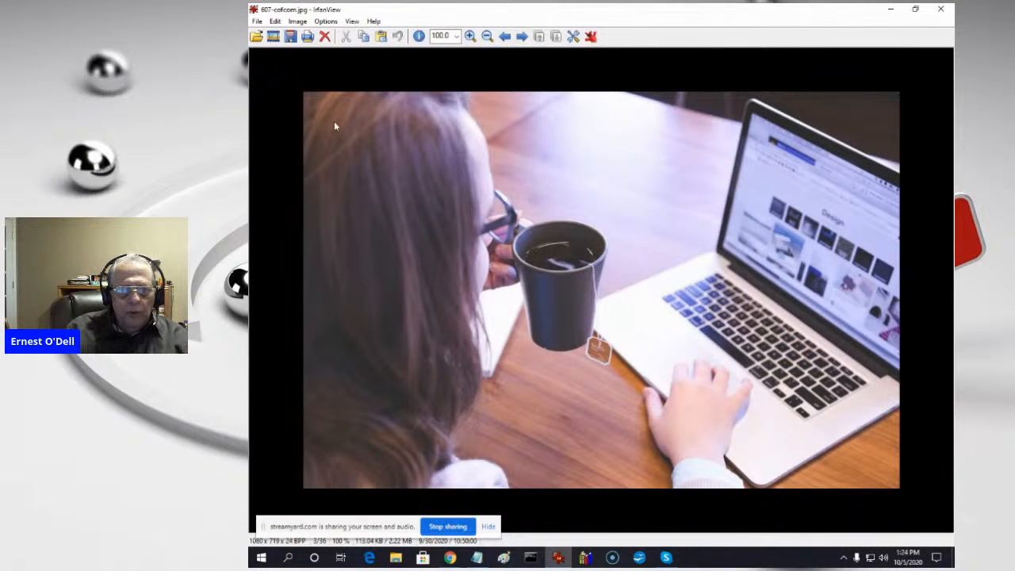
- Select an area about 996 x 112 pixels along the picture's upper edge and enter the overlay text "Do You Want To Supplement Your Income With A Work From Home Job?"
drag(321, 99, 873, 165)
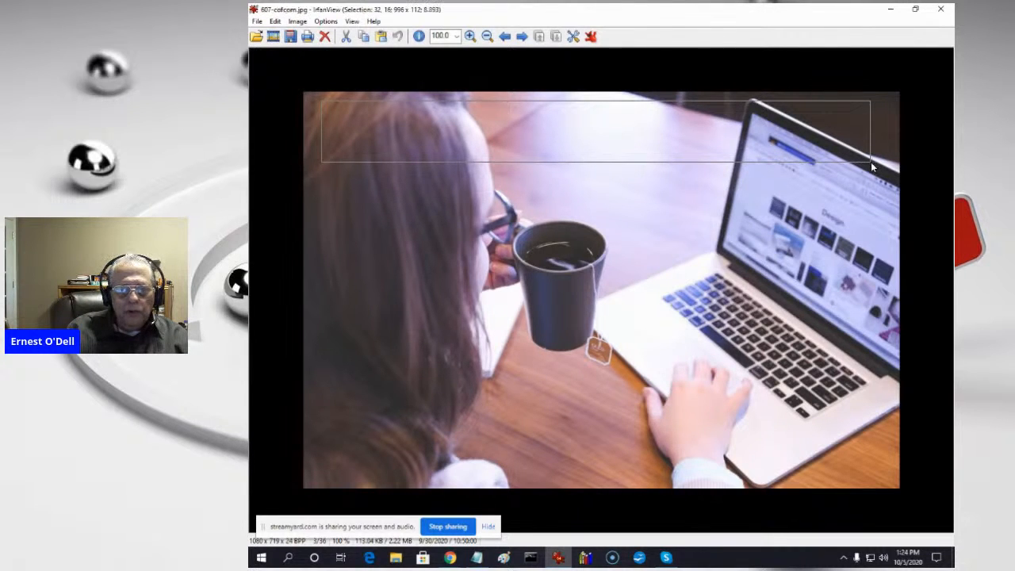
key(shift+t)
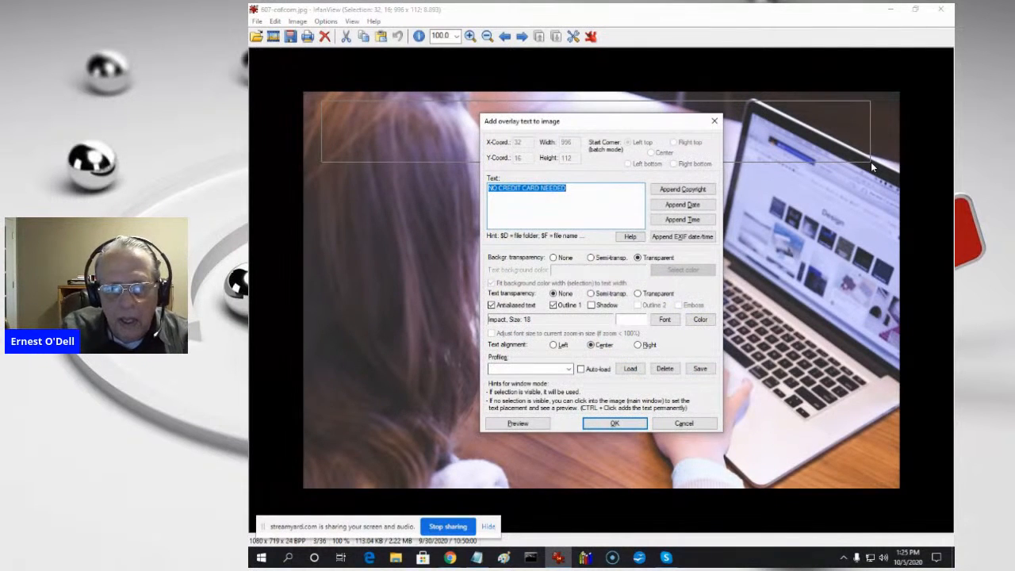
text(D)
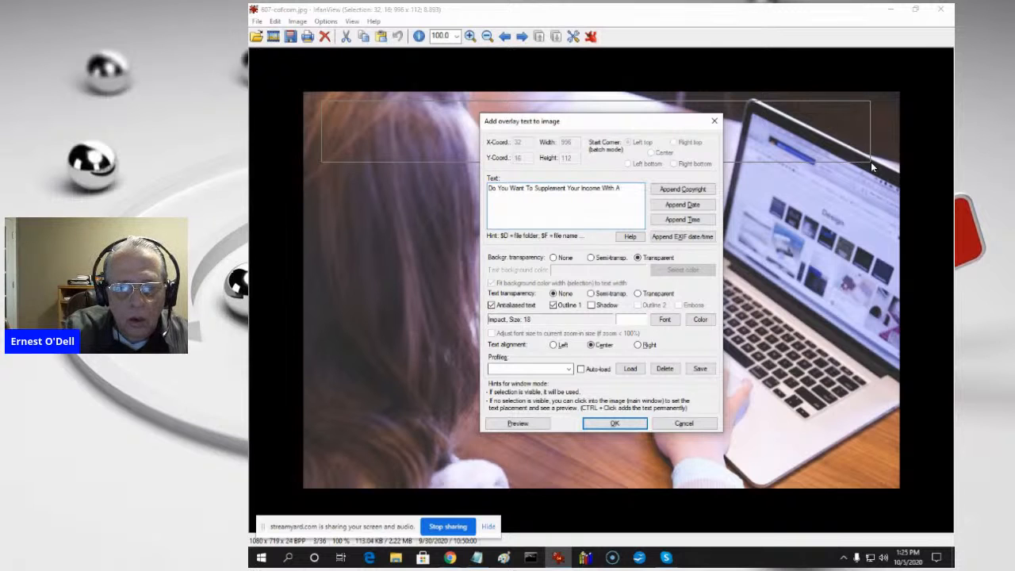
text(ro)
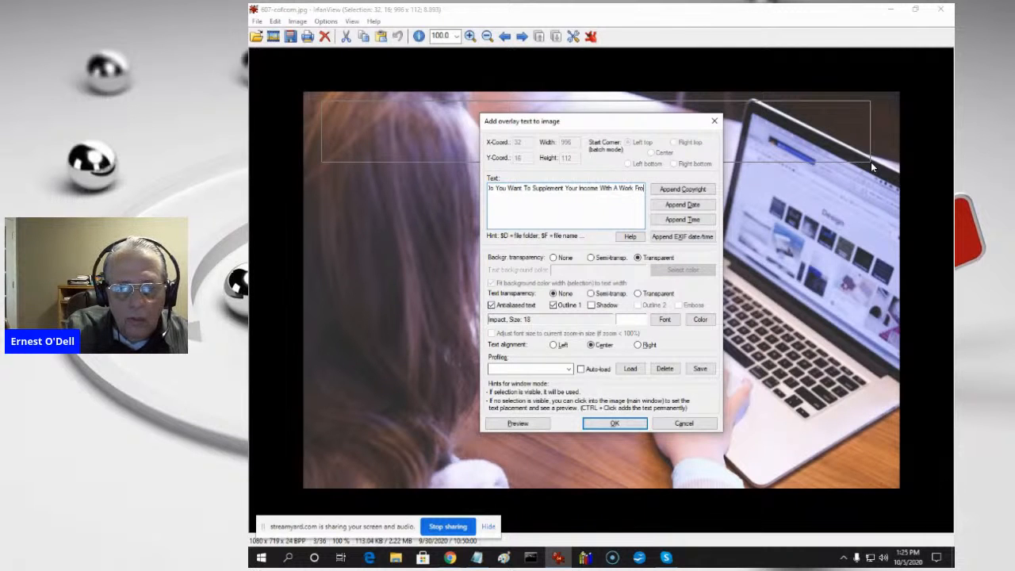
text(m Home! Job)
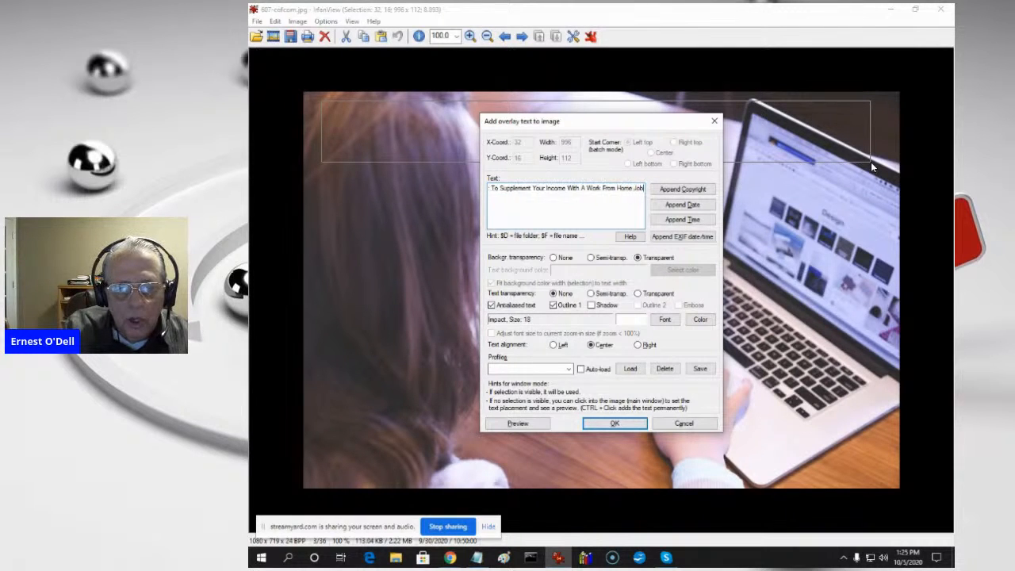
text(?)
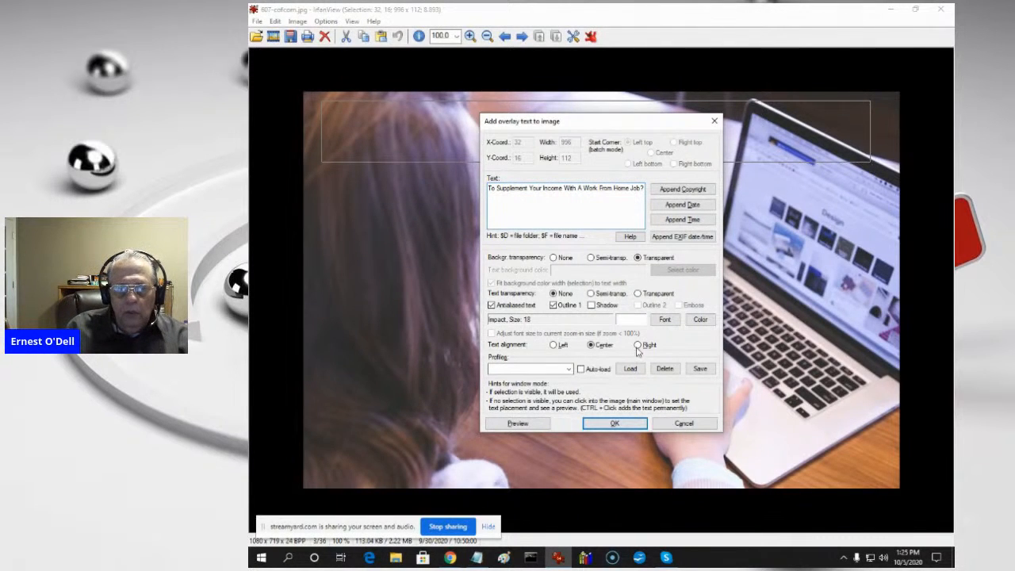
- Set the overlay text to Impact Bold size 36 in yellow and add it to the picture
click(669, 320)
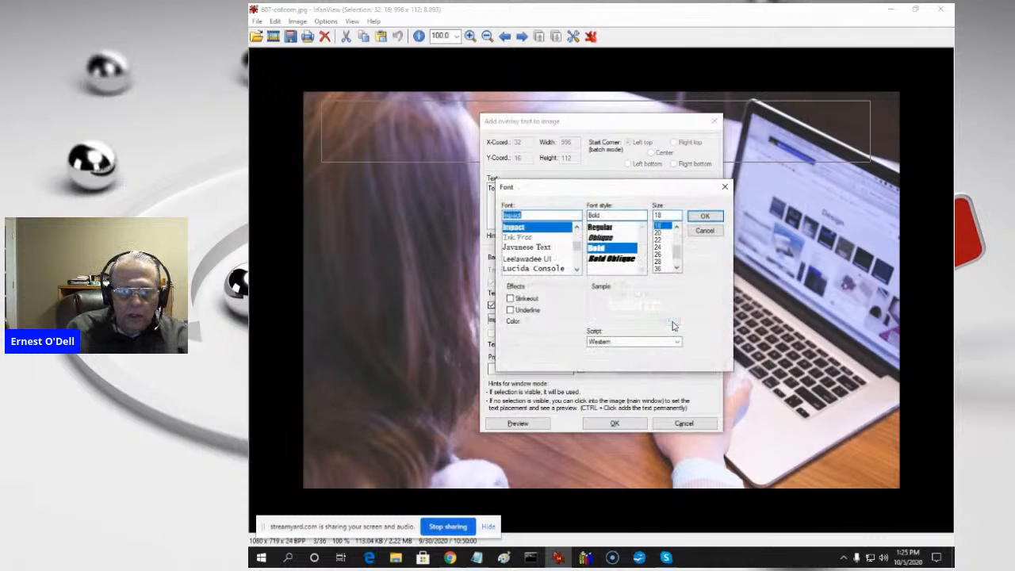
click(661, 270)
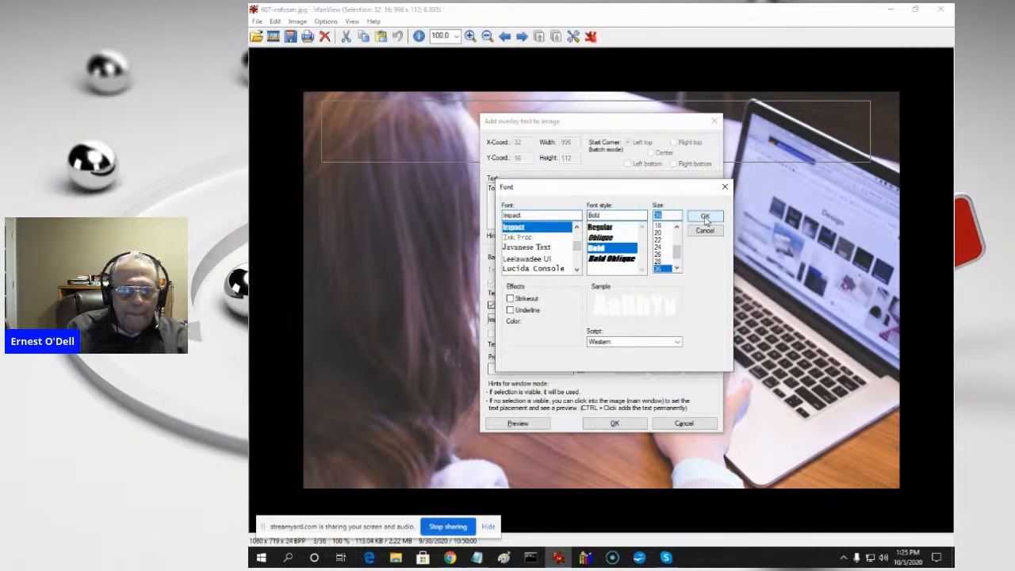
click(705, 217)
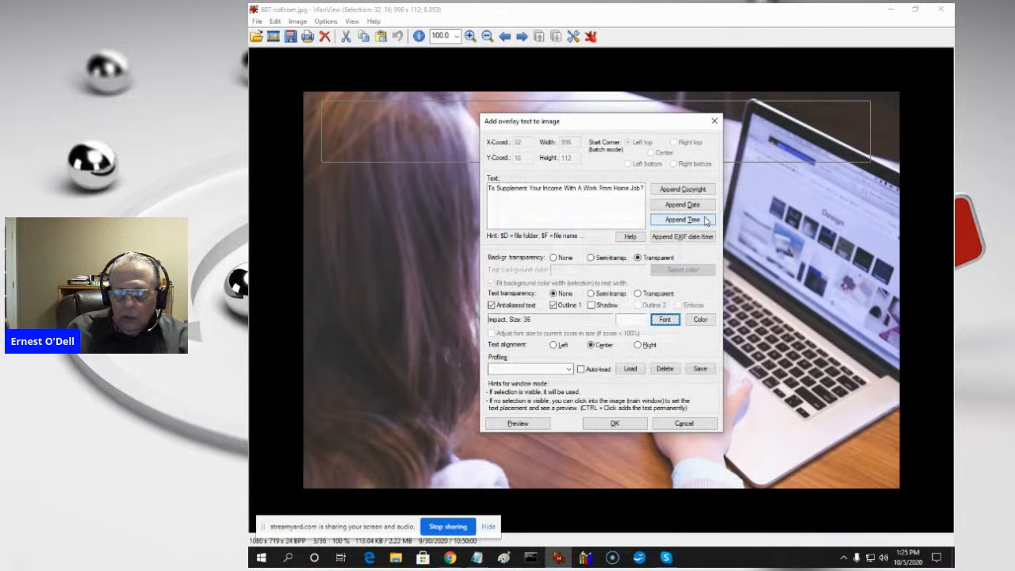
click(701, 321)
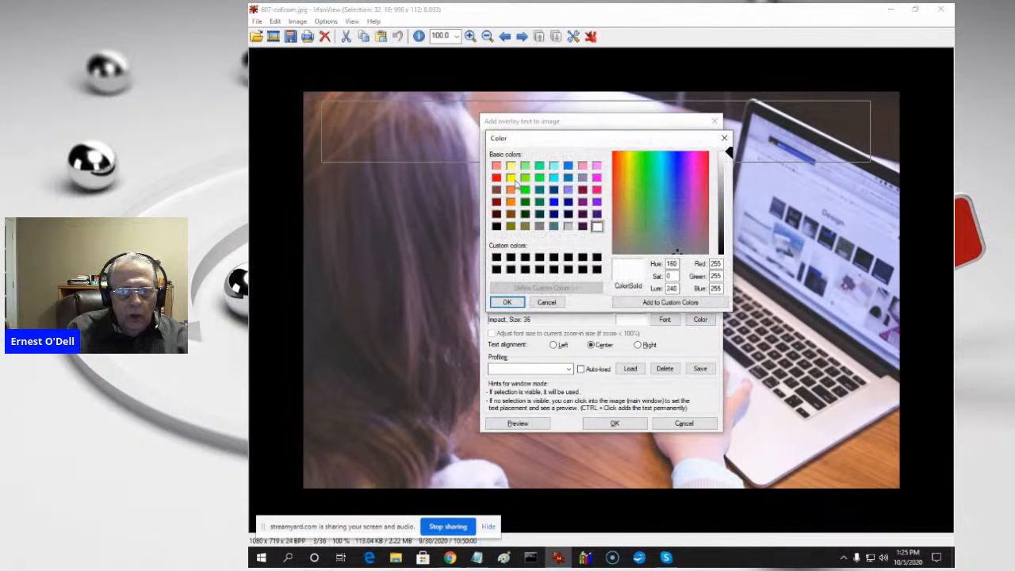
click(511, 178)
click(507, 302)
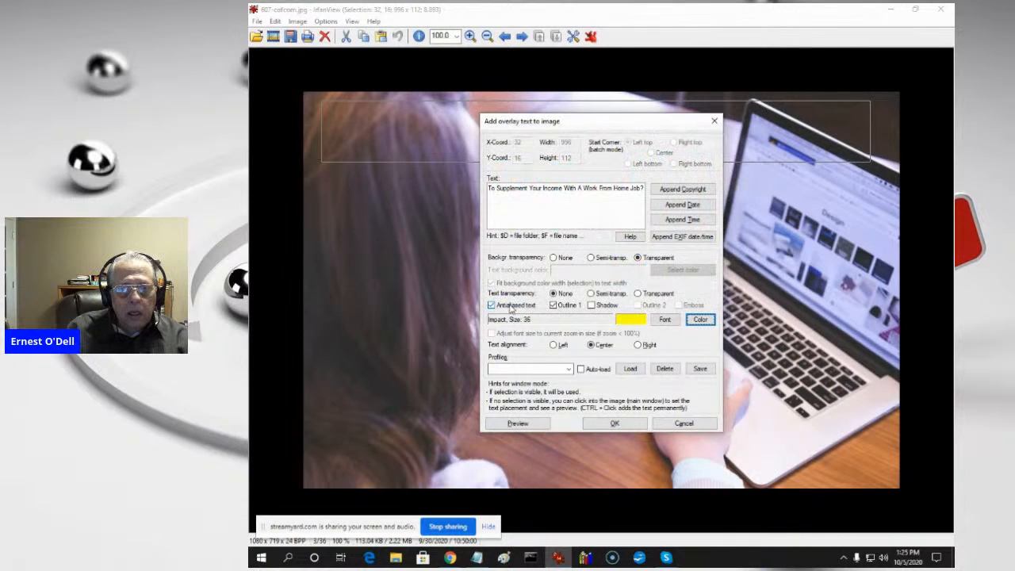
click(614, 424)
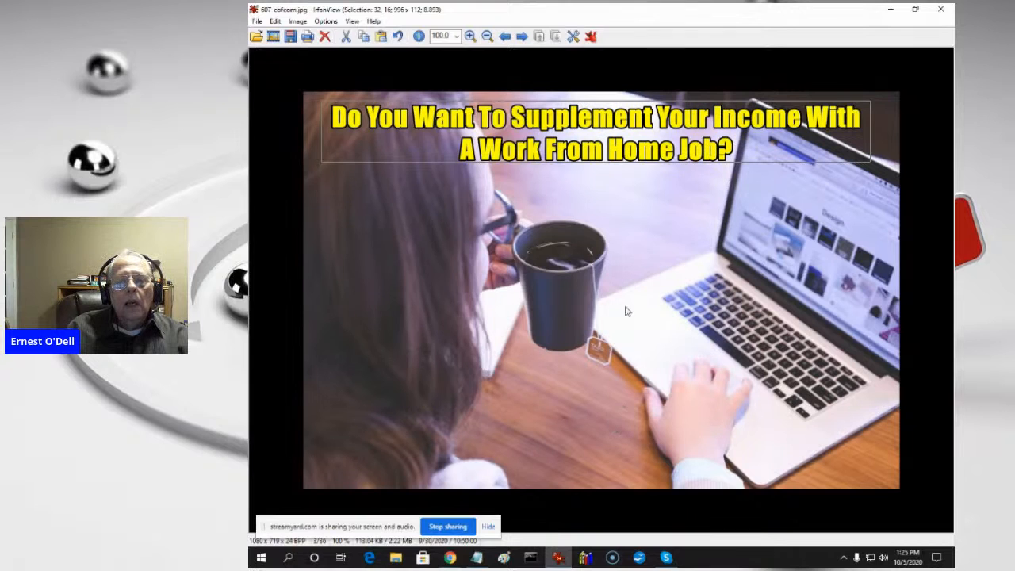
- Extend the selection downward to about 996 x 150 pixels and undo the added headline text
drag(555, 163, 556, 183)
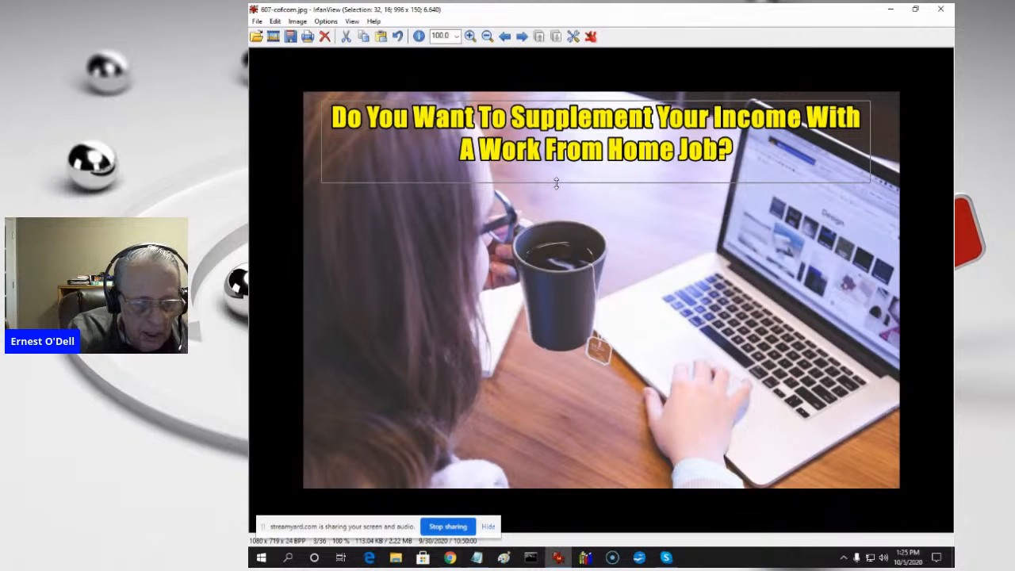
key(ctrl+z)
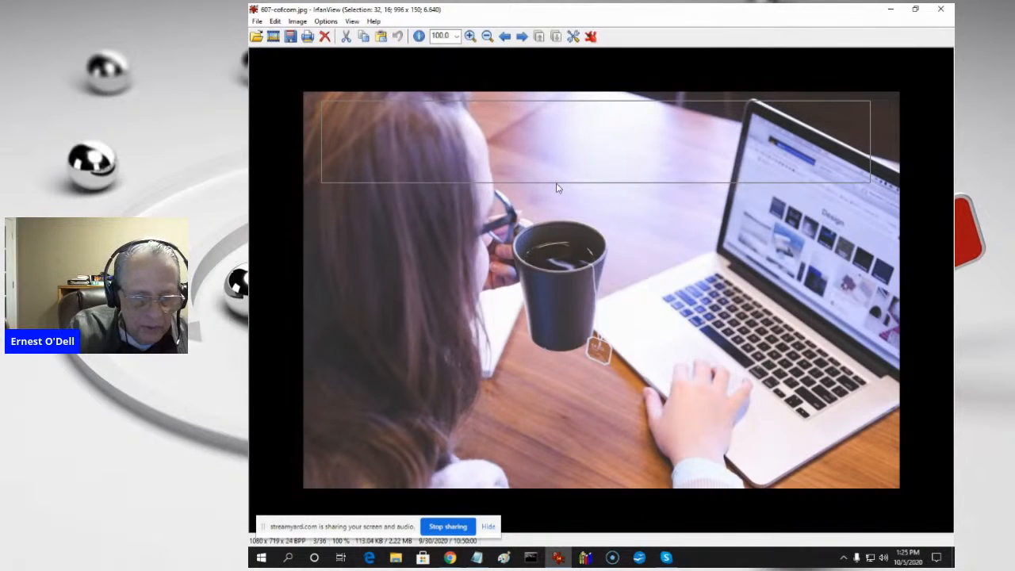
- Add the same work-from-home headline as centered overlay text within the enlarged selection and clear the selection
key(ctrl+t)
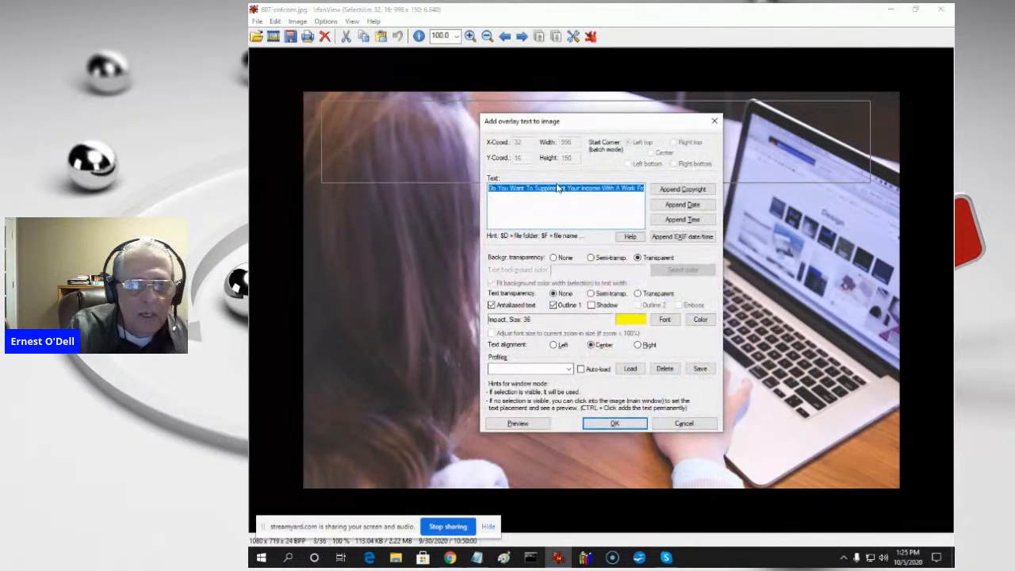
click(615, 422)
click(865, 239)
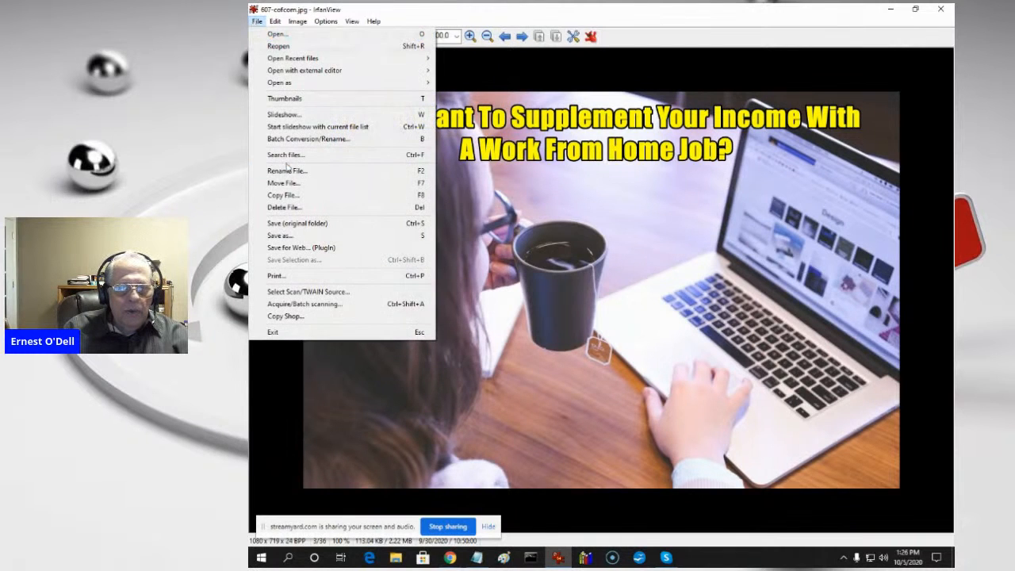
- Bring up the options for saving the captioned picture under another name, cancel them, and close IrfanView
click(290, 238)
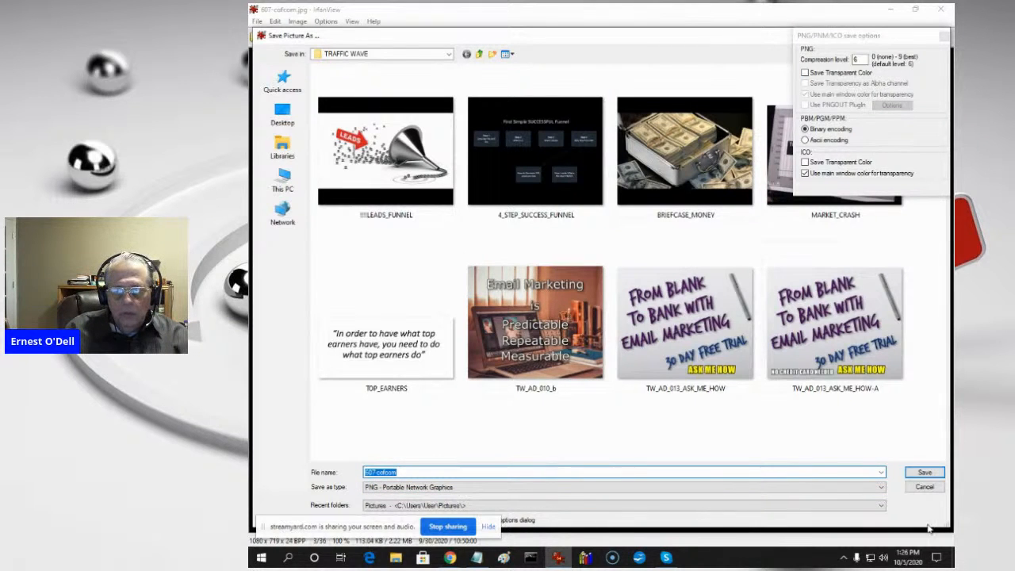
click(926, 487)
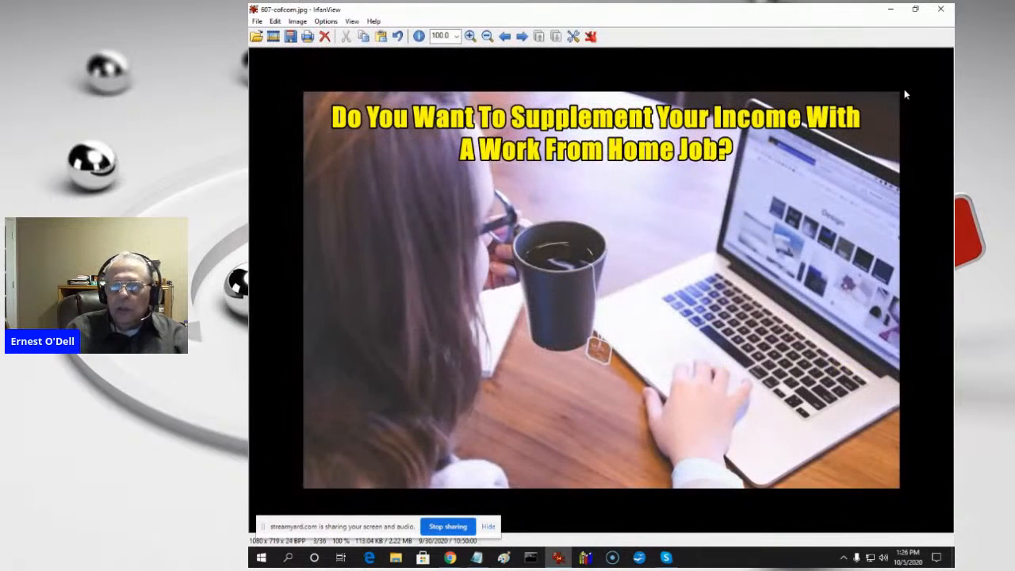
click(943, 13)
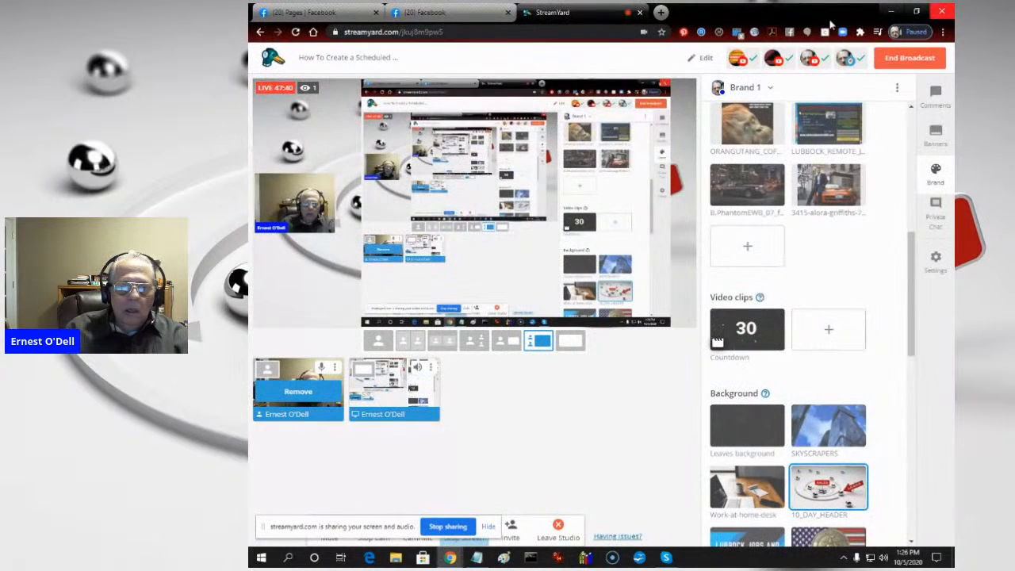
- Switch to Facebook and close the slideshow video to return to the SEO Web Design Texas scheduled posts
click(431, 12)
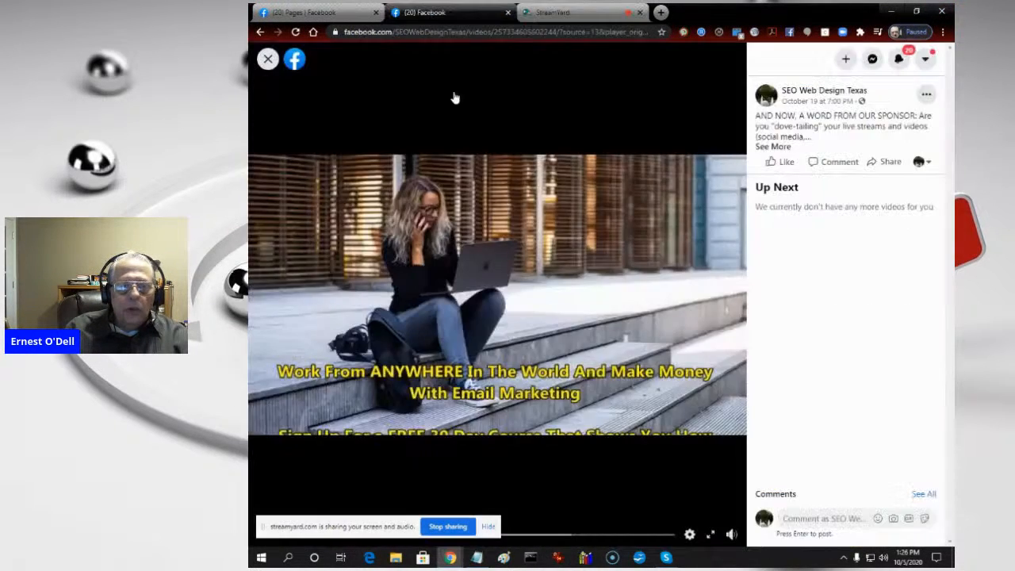
click(268, 59)
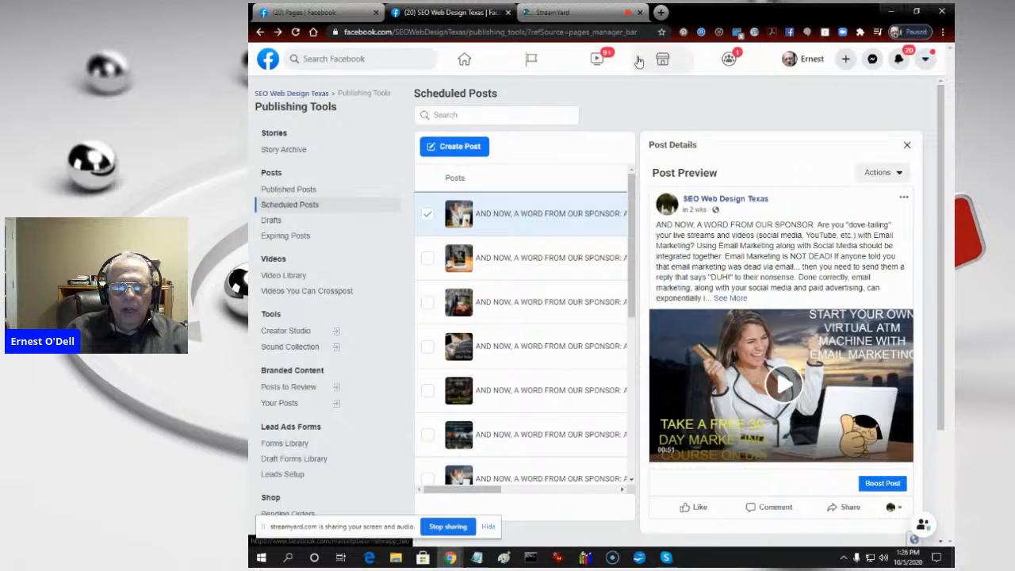
- Switch to StreamYard and show the email marketing, Wednesday Night Hangout, Thursday Night Hangout and PLS newsletter ticker banners in turn
click(562, 14)
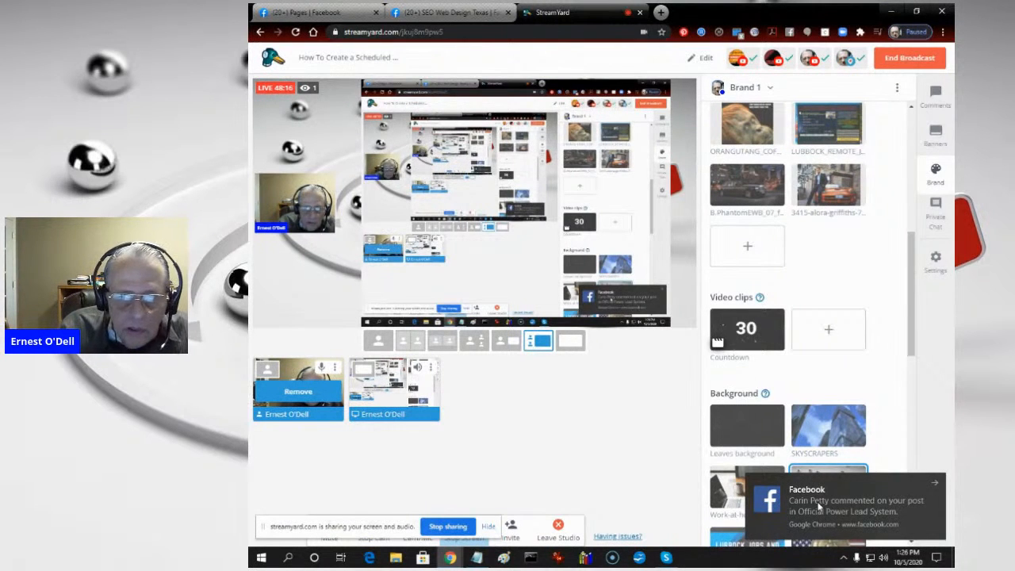
click(930, 135)
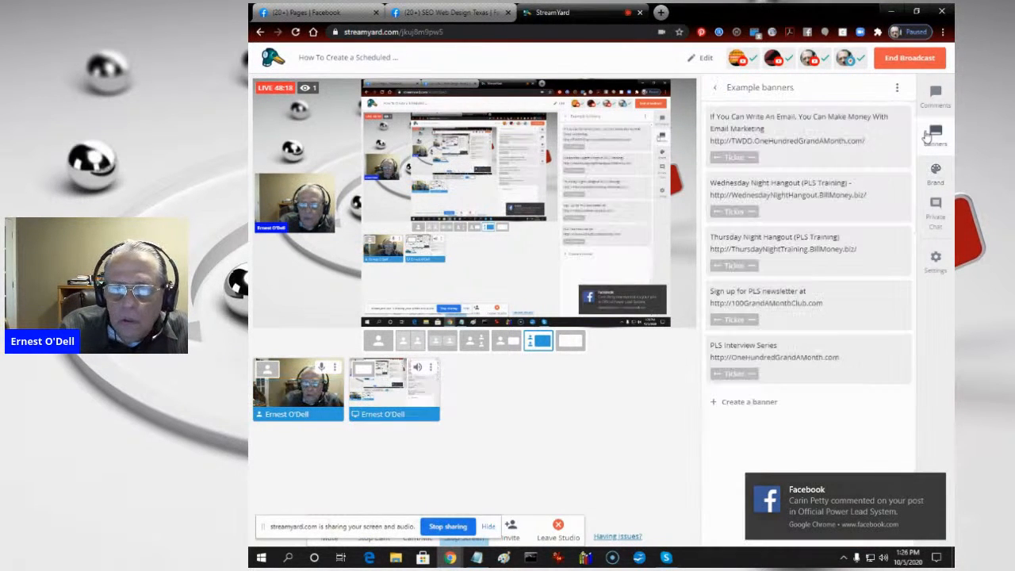
click(769, 143)
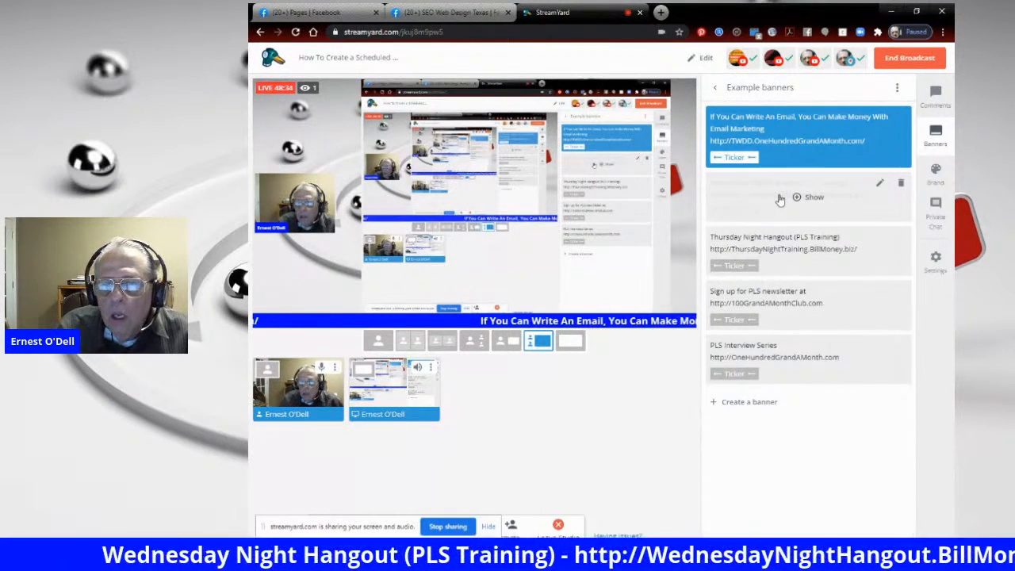
click(809, 196)
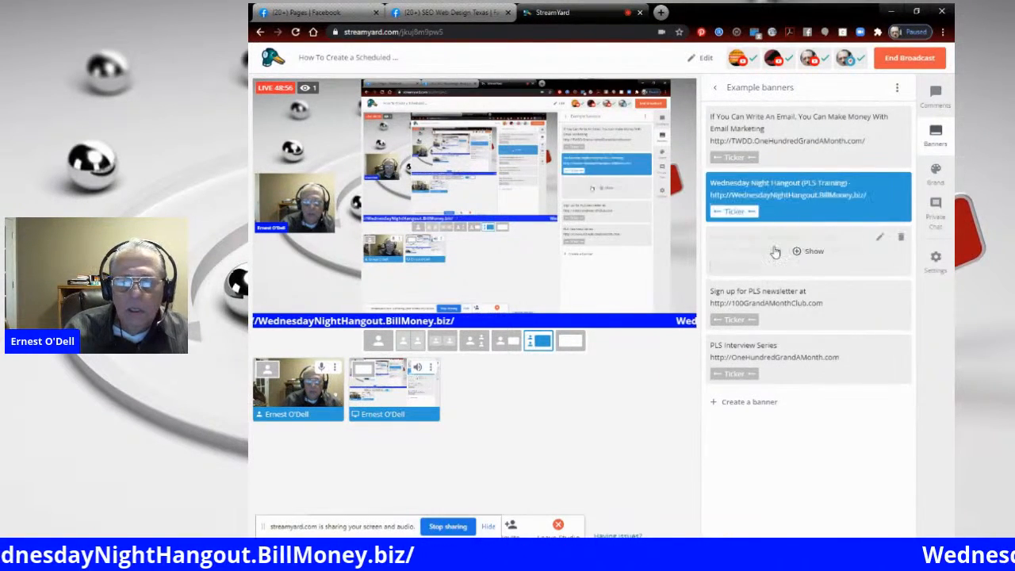
click(775, 251)
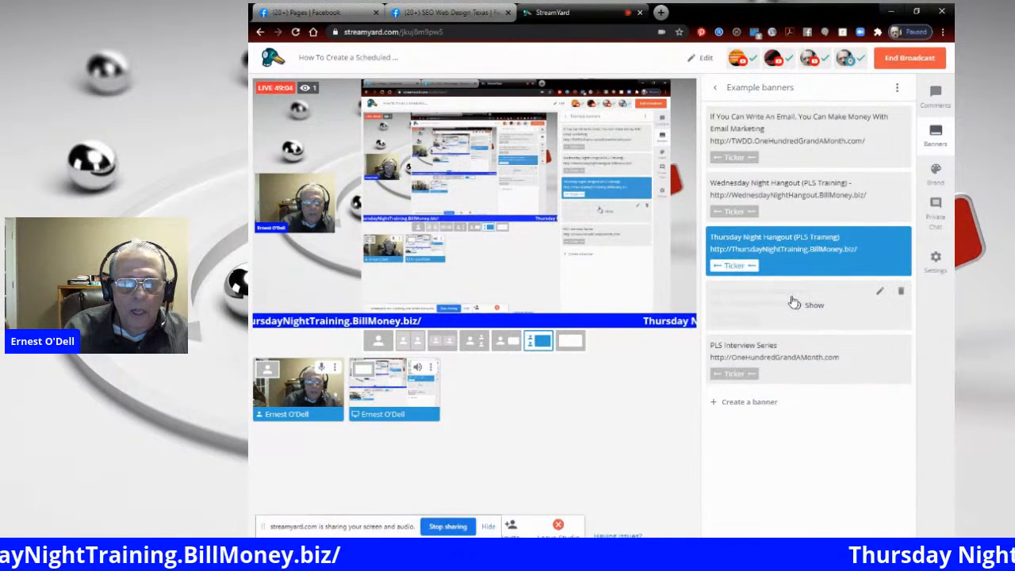
click(794, 302)
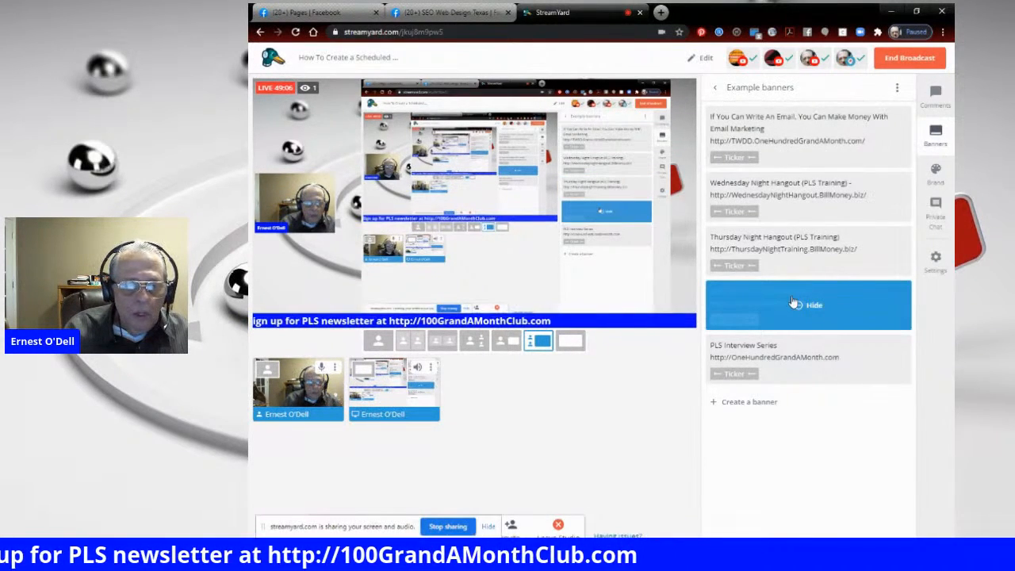